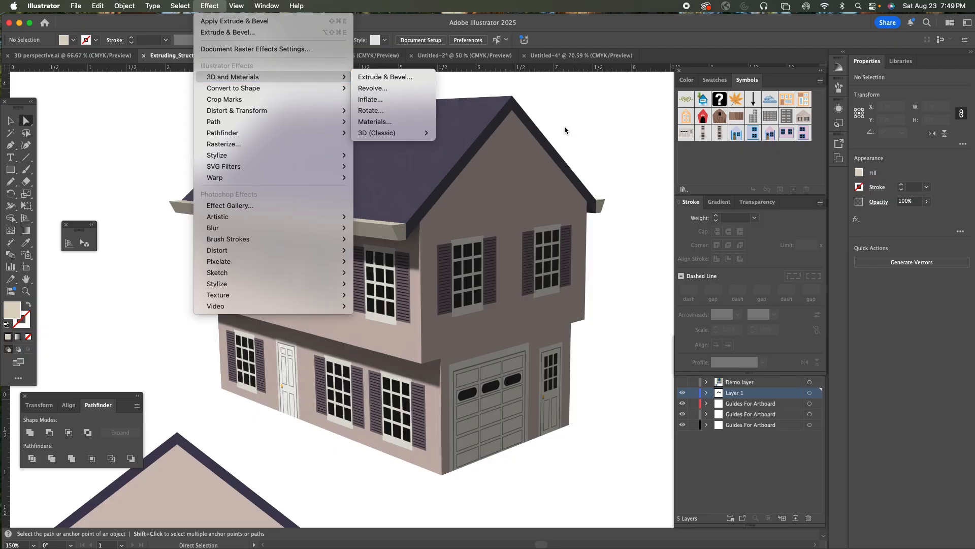
Look over the finished 3D buildings and their flat source artwork across the example document.
left_click(575, 125)
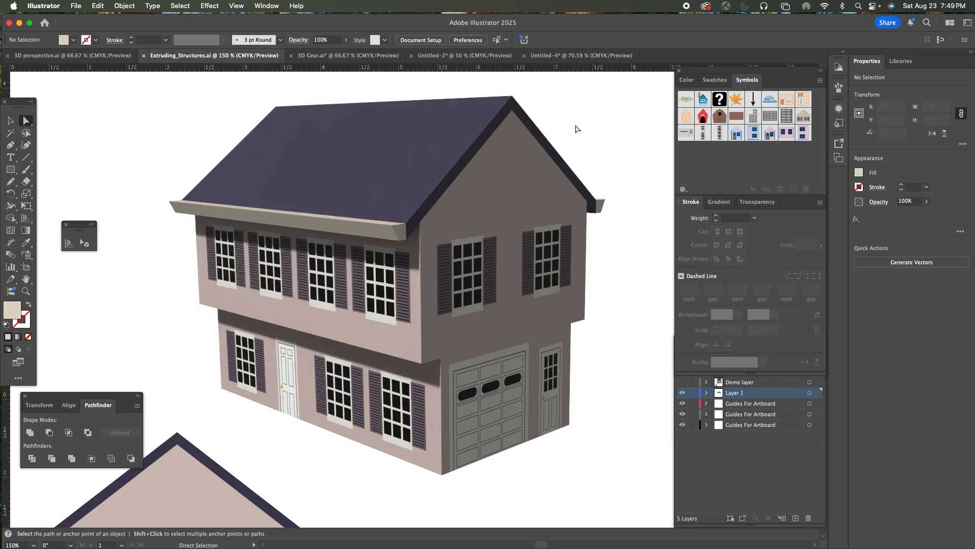
key("v")
key("super+minus")
key("super+minus")
key("super+minus")
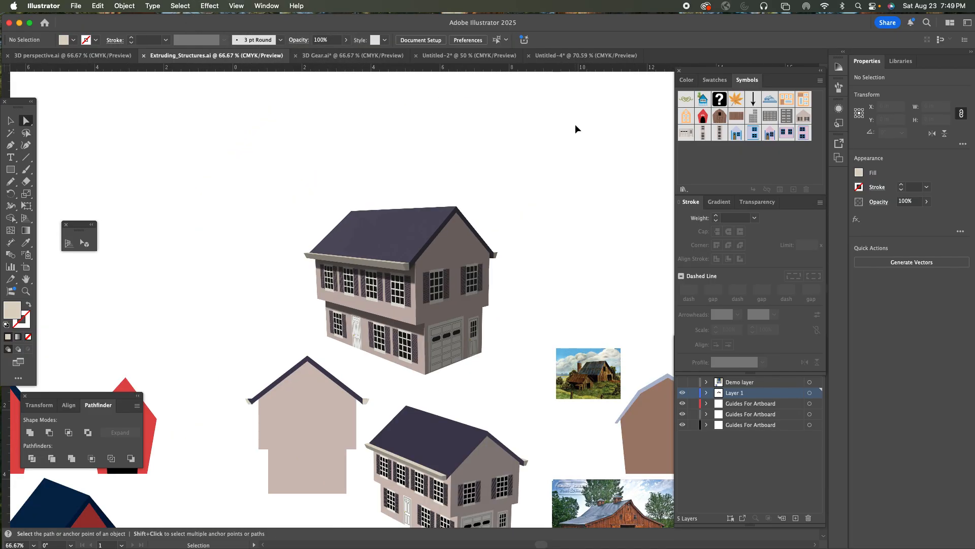
left_click_drag(246, 318, 465, 124)
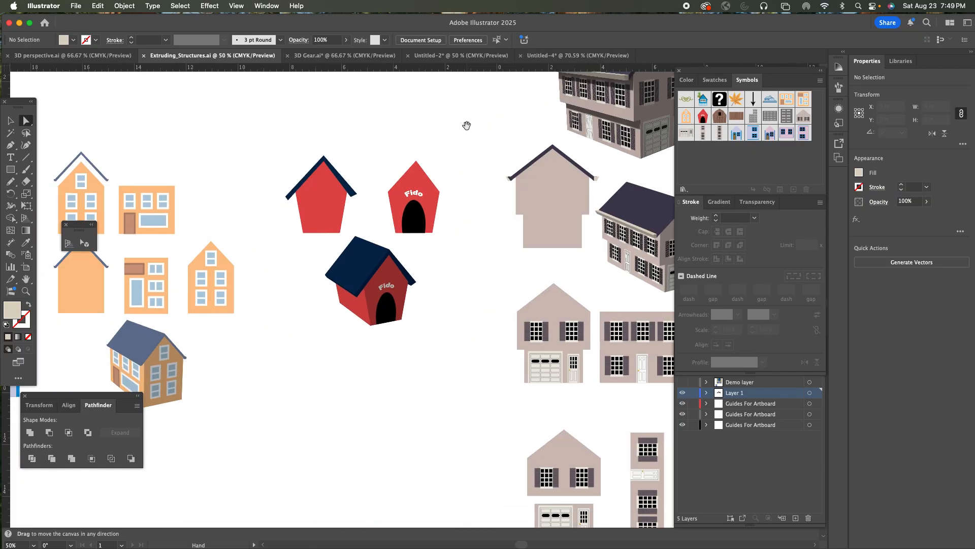
left_click_drag(306, 199, 503, 119)
left_click_drag(266, 175, 211, 235)
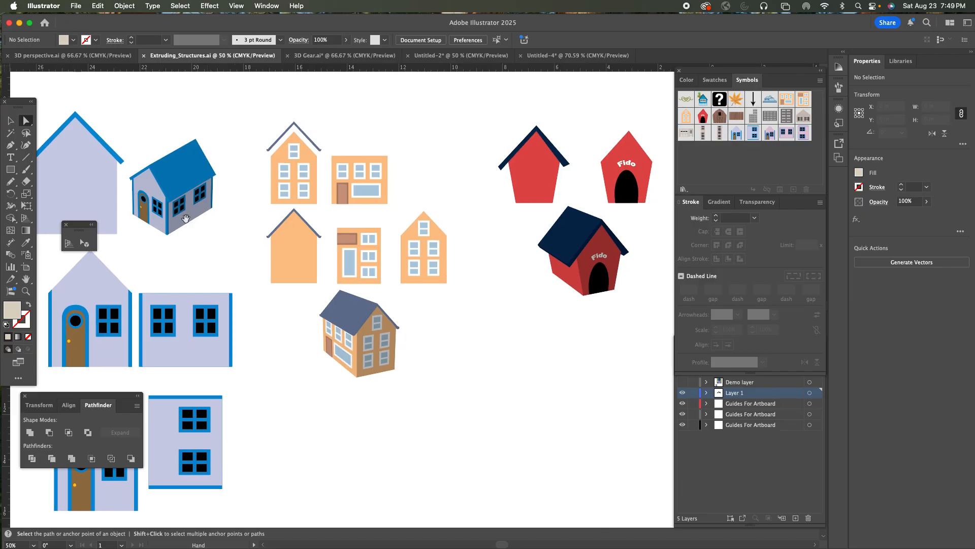
left_click_drag(417, 322, 379, 316)
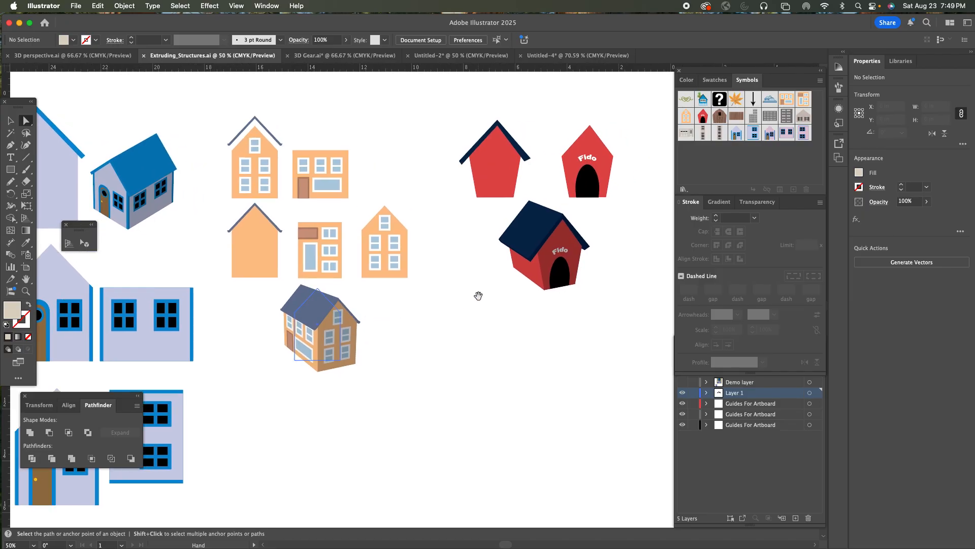
left_click_drag(479, 296, 357, 318)
left_click_drag(510, 283, 116, 299)
left_click_drag(471, 260, 251, 249)
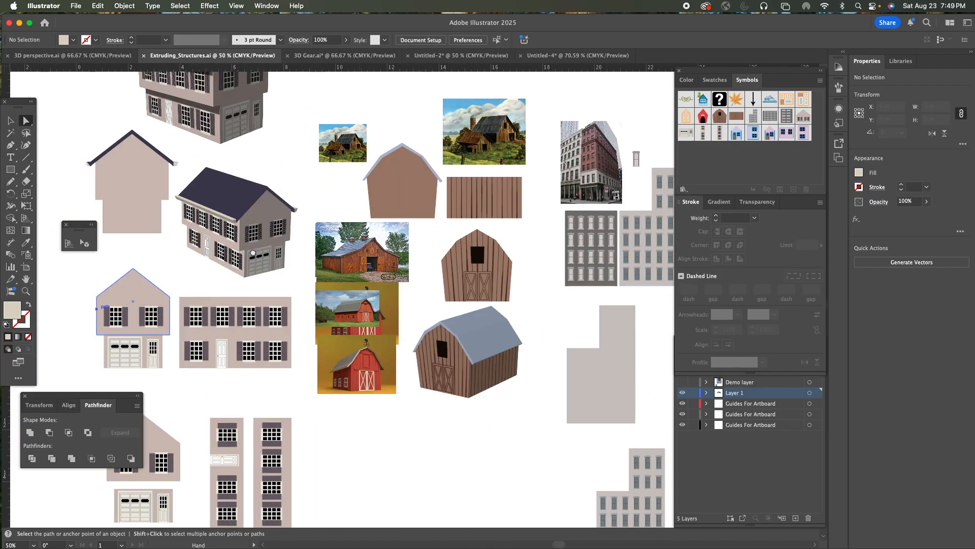
left_click_drag(461, 287, 274, 240)
left_click_drag(421, 295, 403, 279)
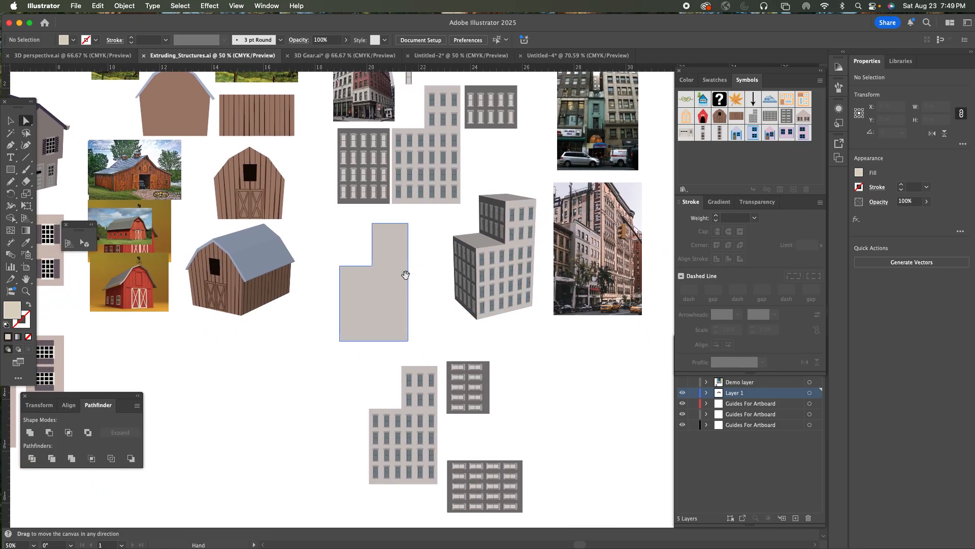
left_click_drag(405, 275, 551, 334)
left_click_drag(387, 314, 575, 319)
left_click_drag(360, 302, 512, 318)
Create a new Letter document of 8.5 × 11 inches in portrait with CMYK color.
left_click(82, 7)
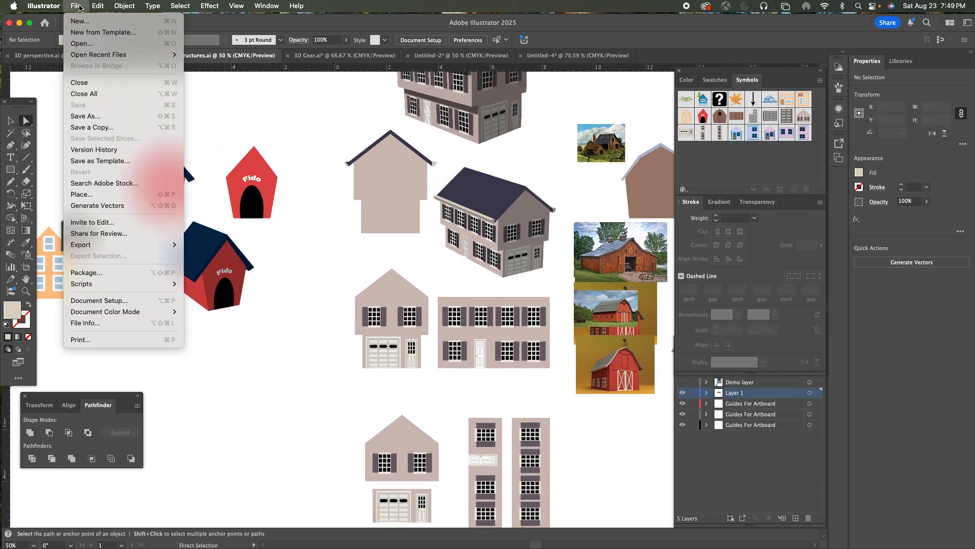
left_click(81, 22)
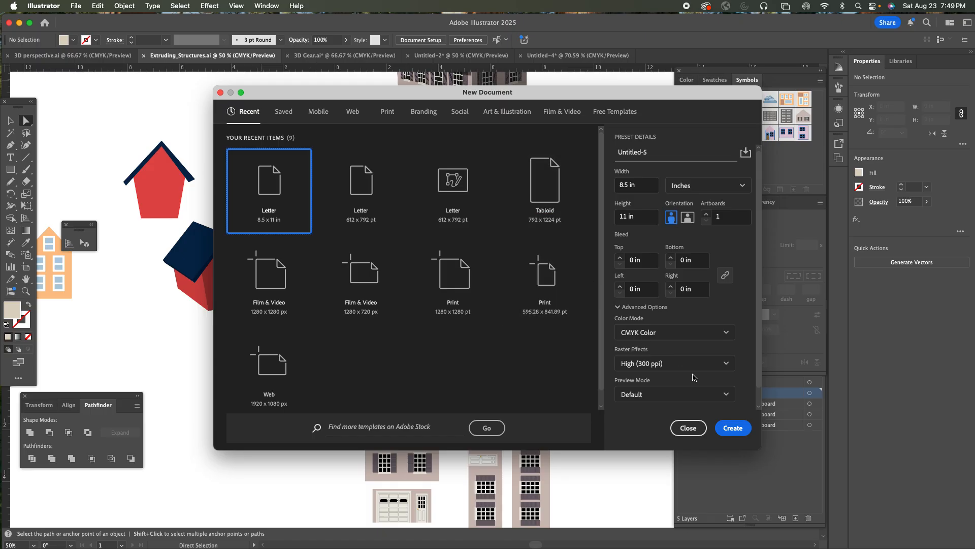
left_click(734, 428)
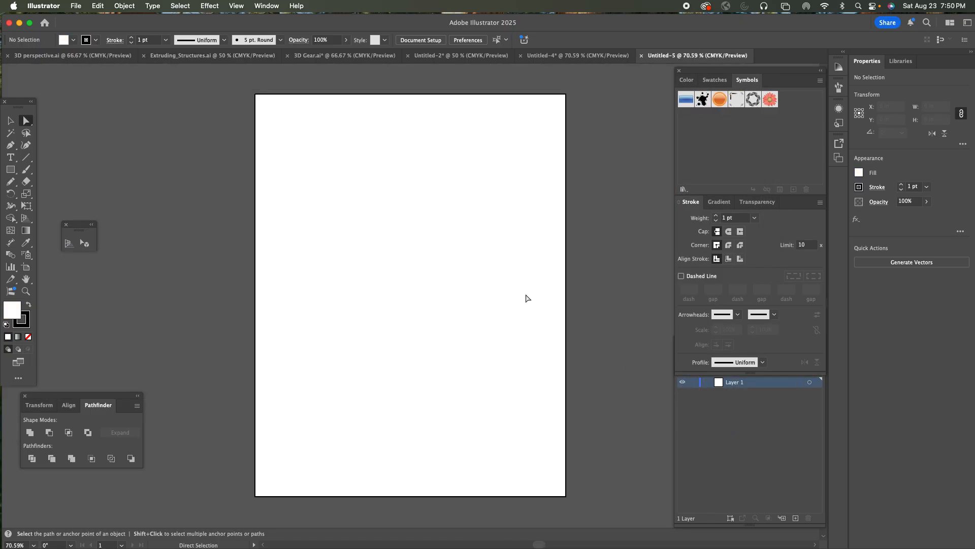
Draw a square about 3.18 inches wide near the middle of the artboard.
left_click(10, 169)
left_click_drag(331, 214, 448, 331)
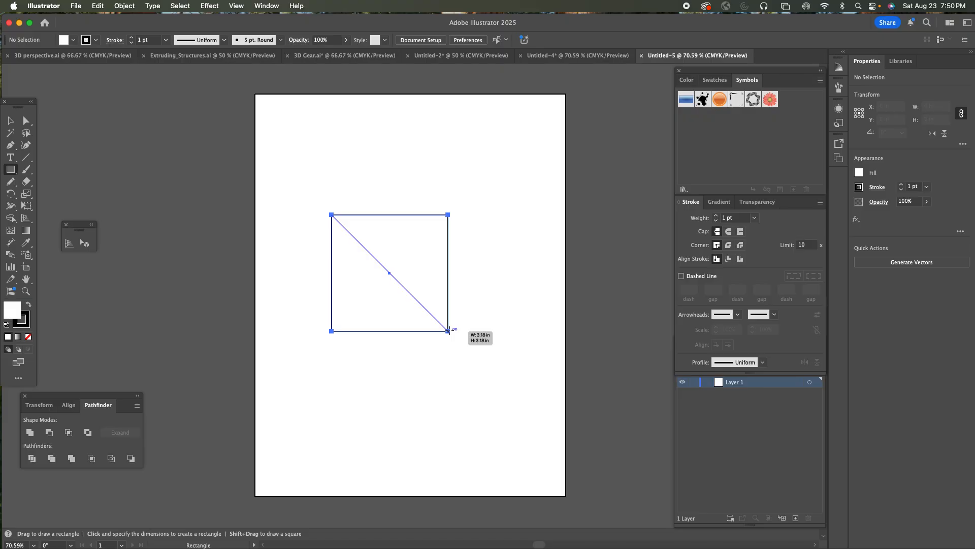
left_click_drag(448, 331, 448, 330)
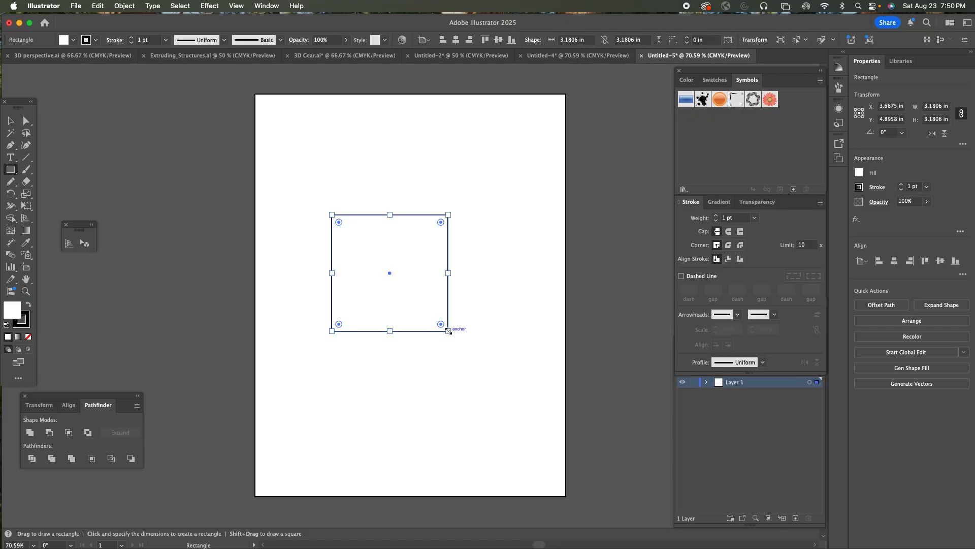
Remove the square's stroke and fill it with the recent tan color #e5d186.
left_click(23, 326)
left_click(27, 336)
left_click(11, 307)
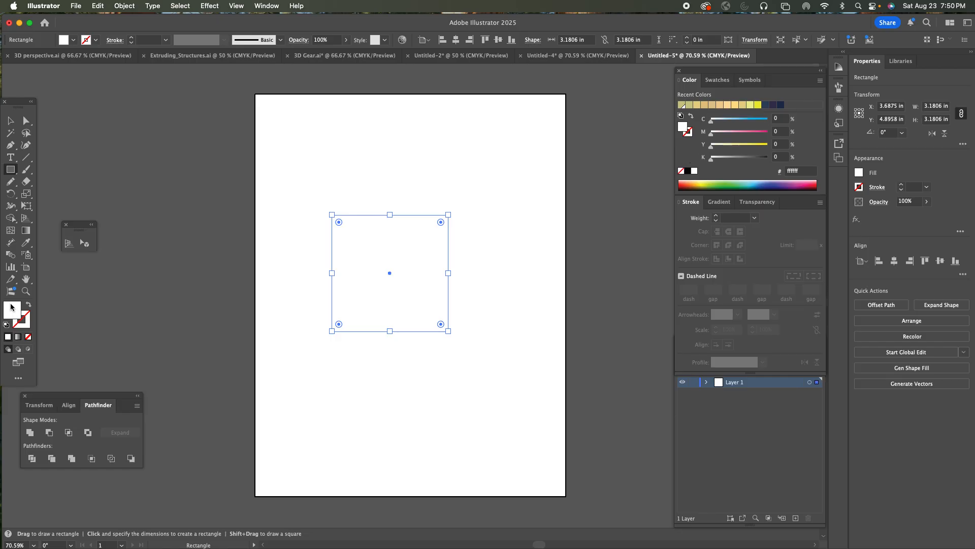
left_click(697, 105)
left_click(696, 105)
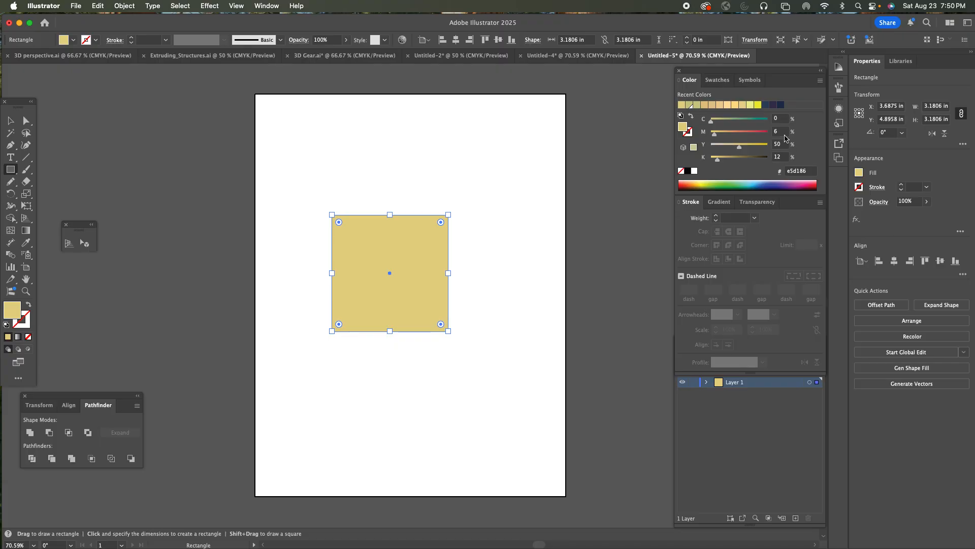
Add an anchor point at the middle of the square's upper edge and raise it straight up about 1.64 inches to form a gable.
left_click(26, 121)
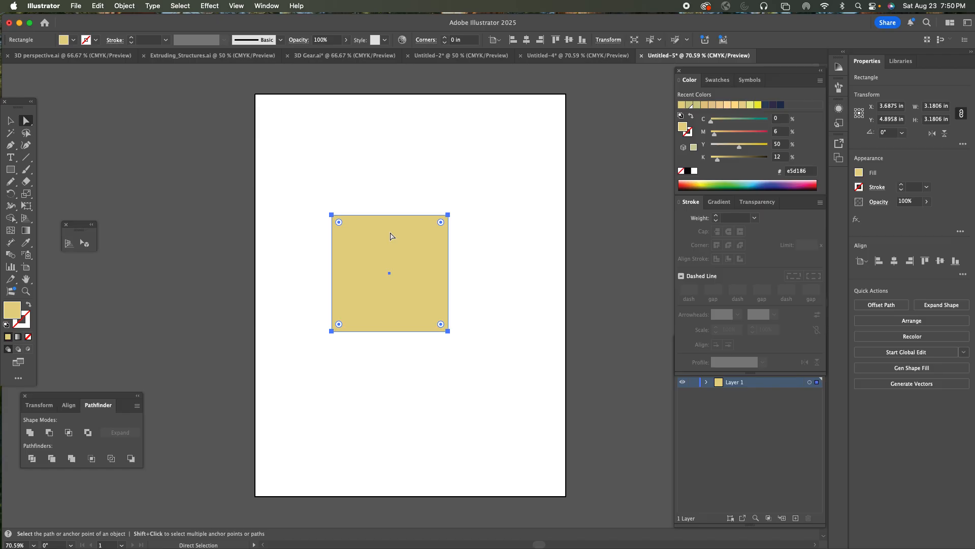
left_click(10, 145)
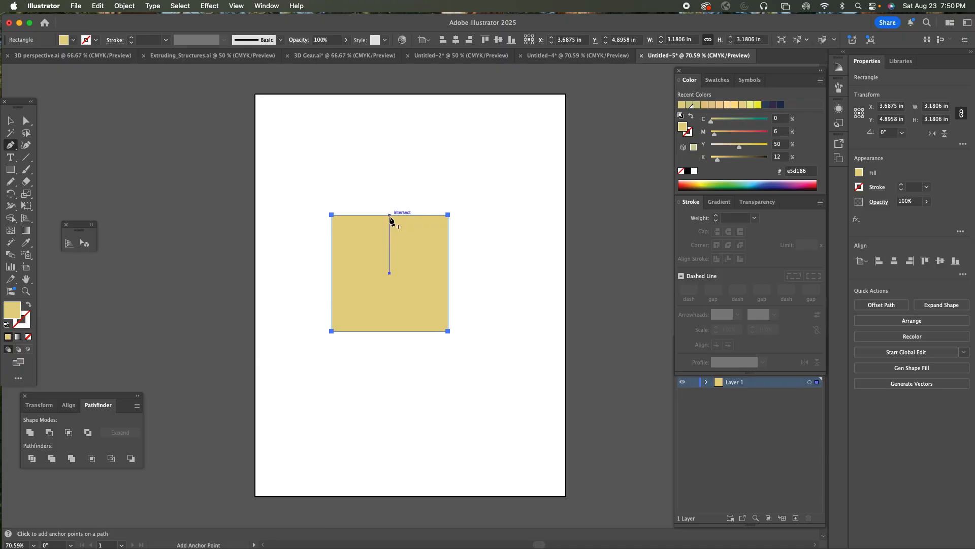
left_click(389, 215)
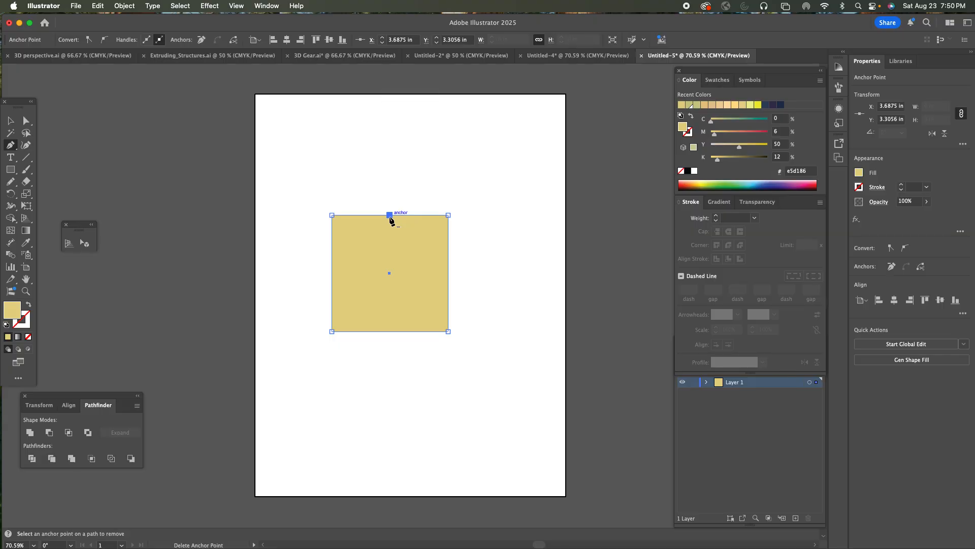
key("a")
left_click(389, 217)
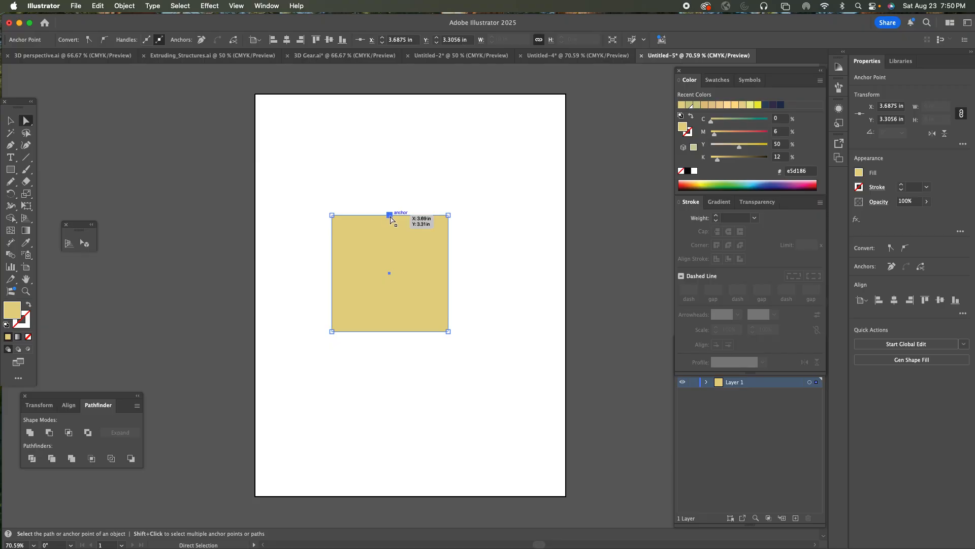
left_click_drag(391, 220, 391, 159)
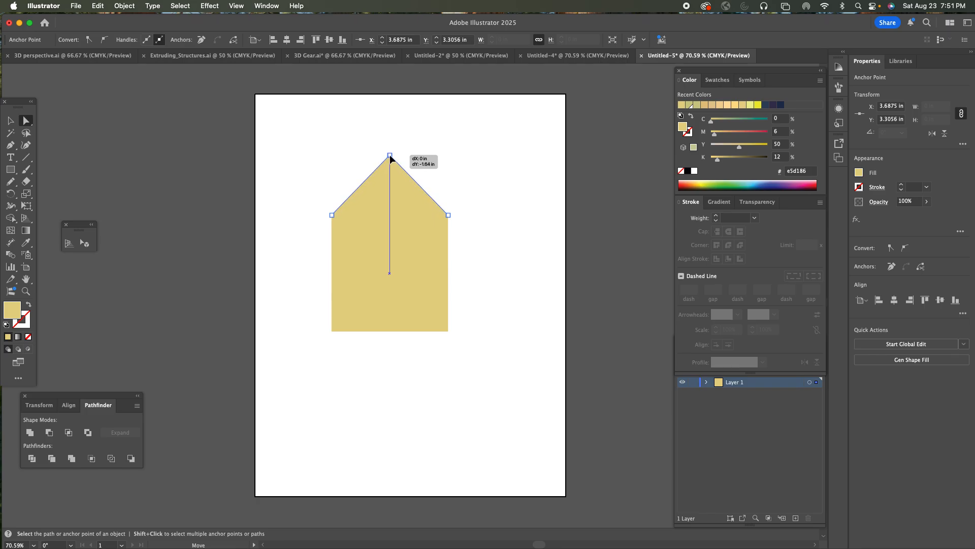
key("shift")
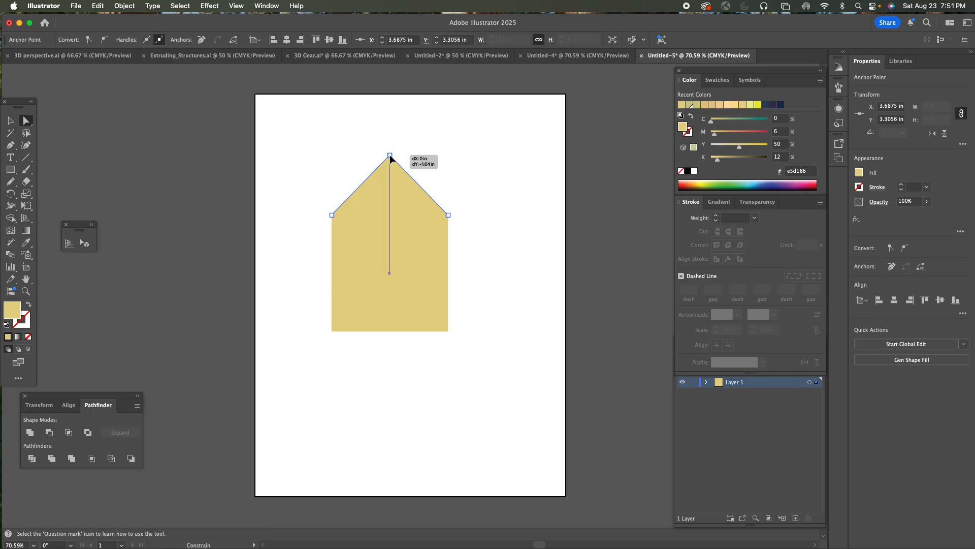
left_click_drag(390, 159, 390, 158)
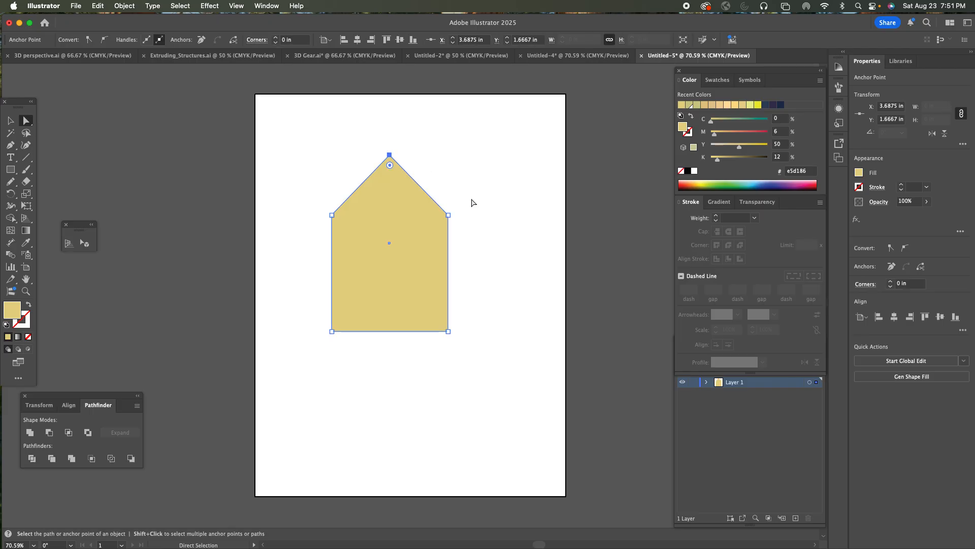
left_click(471, 202)
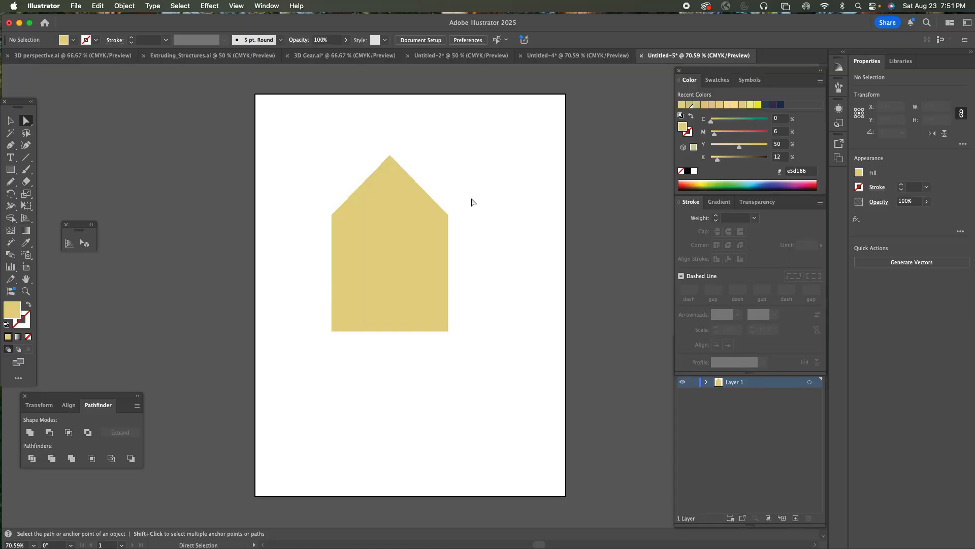
Duplicate the gable's two sloping edges in place as a separate path, starting from the peak anchor.
left_click(389, 155)
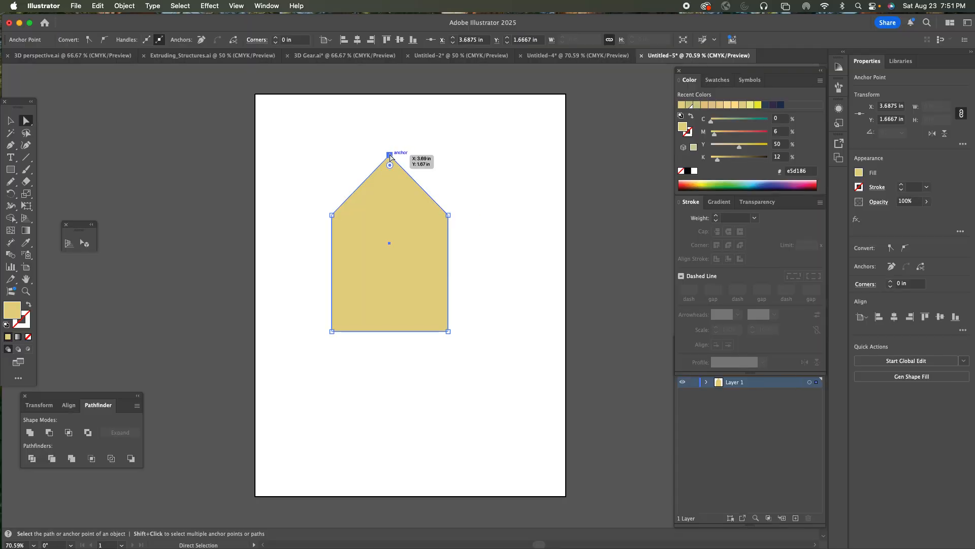
key("v")
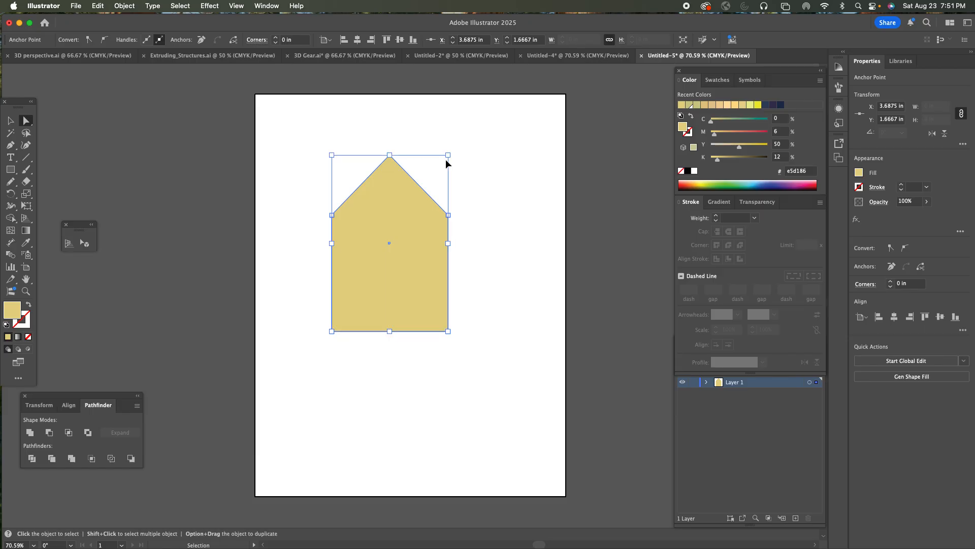
key("a")
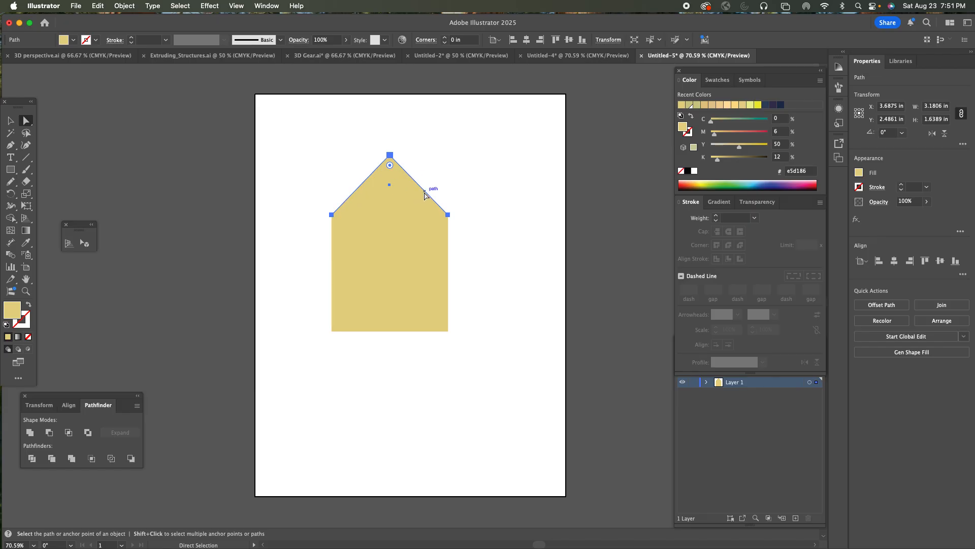
Continue the copied path with the Pen tool into a closed roof band, slightly past both eaves and about 0.3 inches above the peak.
left_click(10, 145)
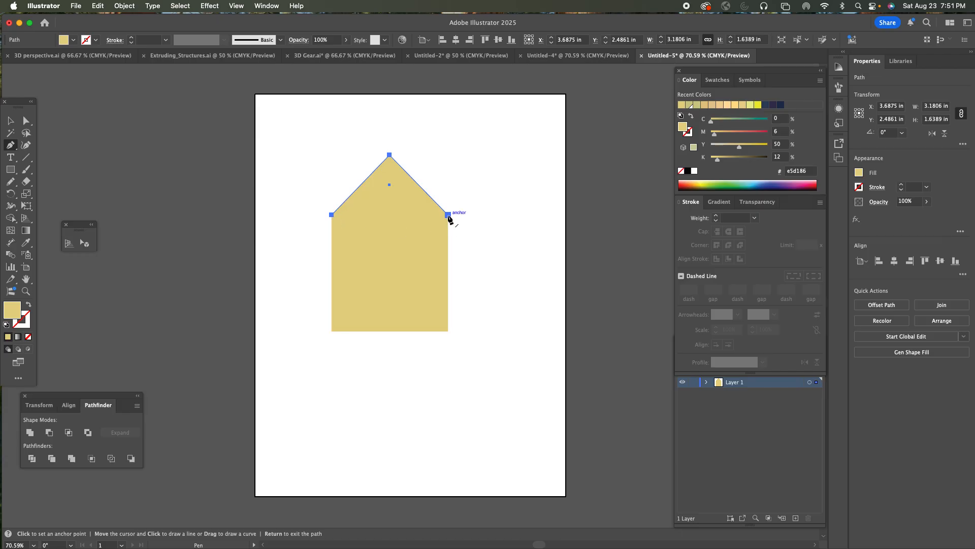
left_click(448, 216)
left_click(455, 215)
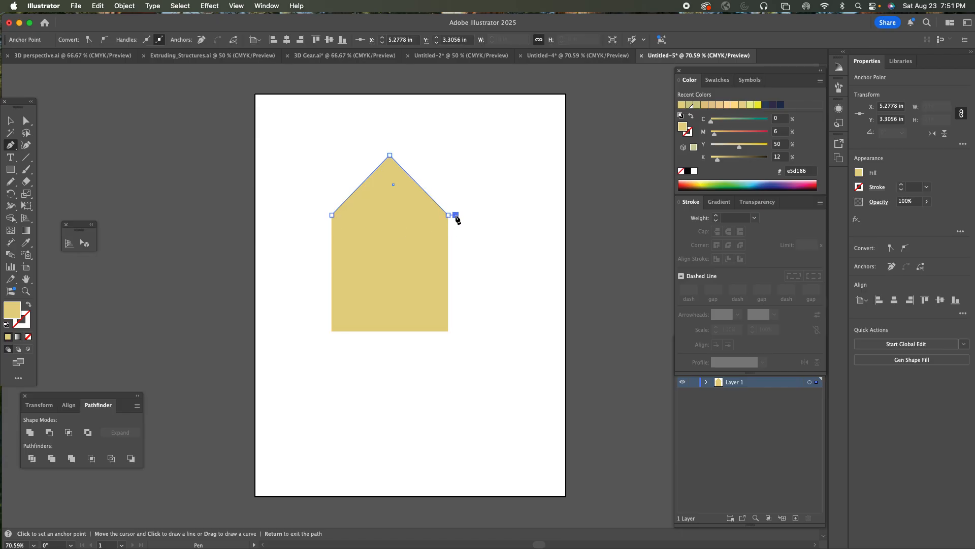
left_click(390, 144)
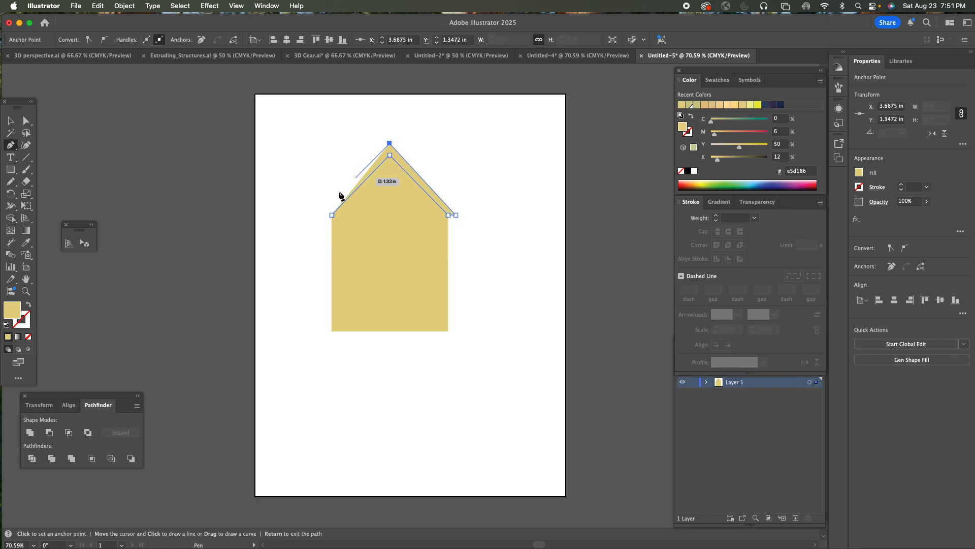
left_click(326, 216)
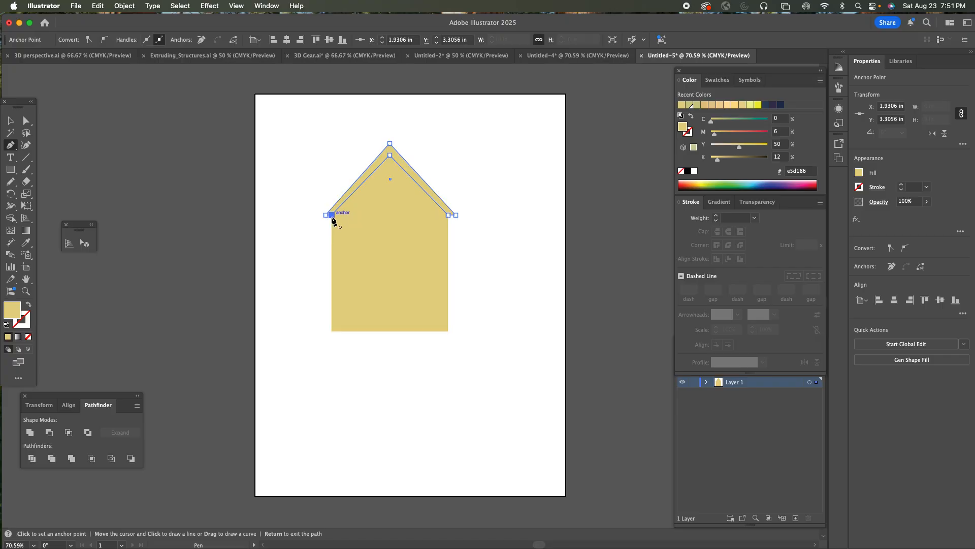
Nudge the roof's outer peak anchor down to Y 1.4167 inches and fill the roof with dark blue #32445d.
left_click(26, 120)
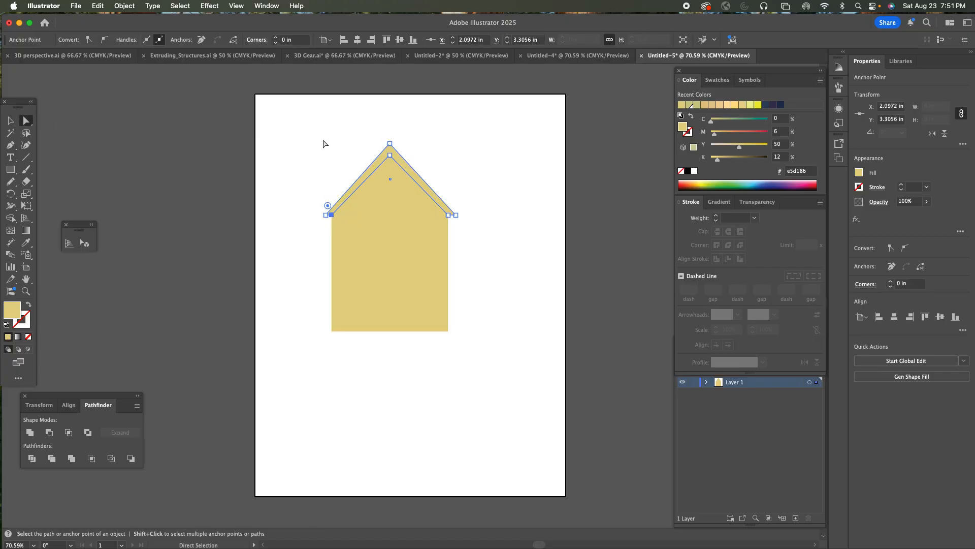
left_click(390, 144)
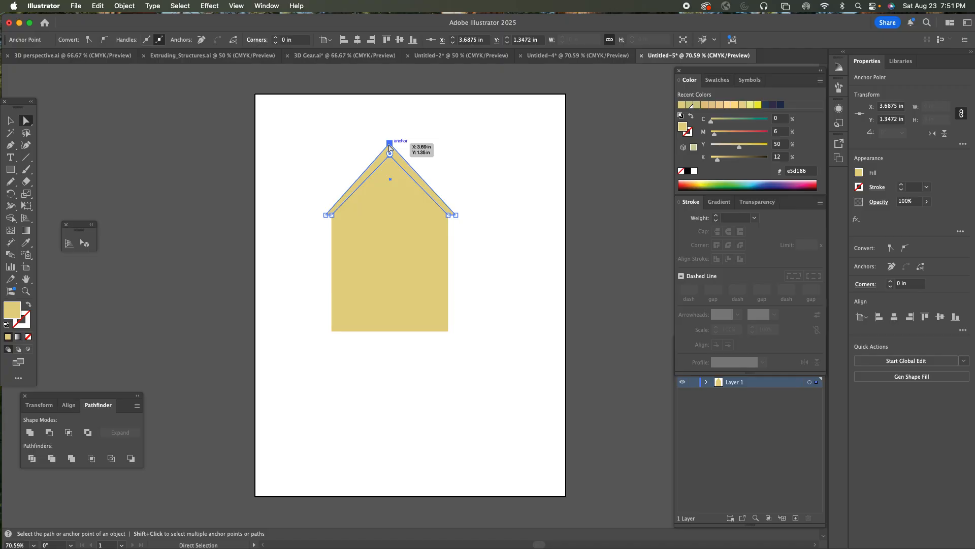
key("Down")
key("Down")
key("Down")
key("Down")
key("Down")
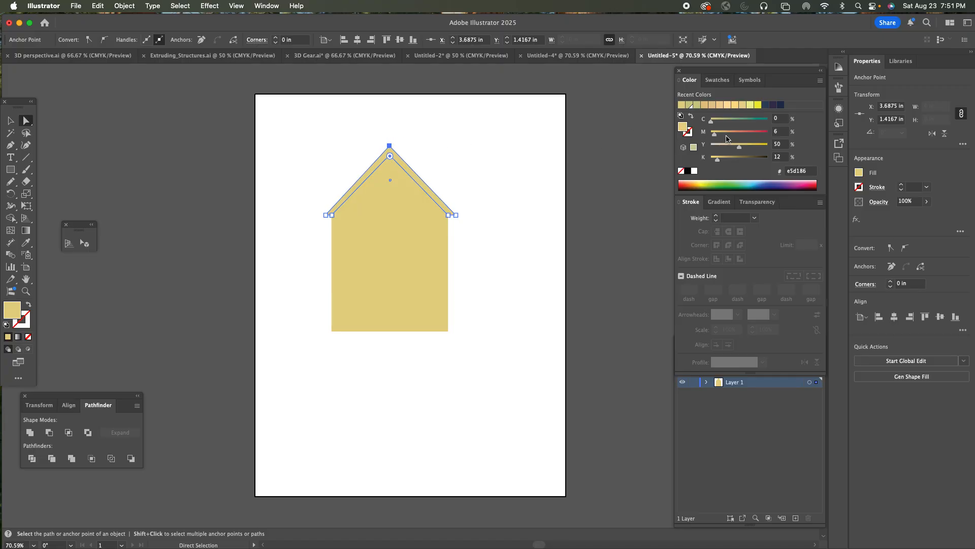
left_click(766, 105)
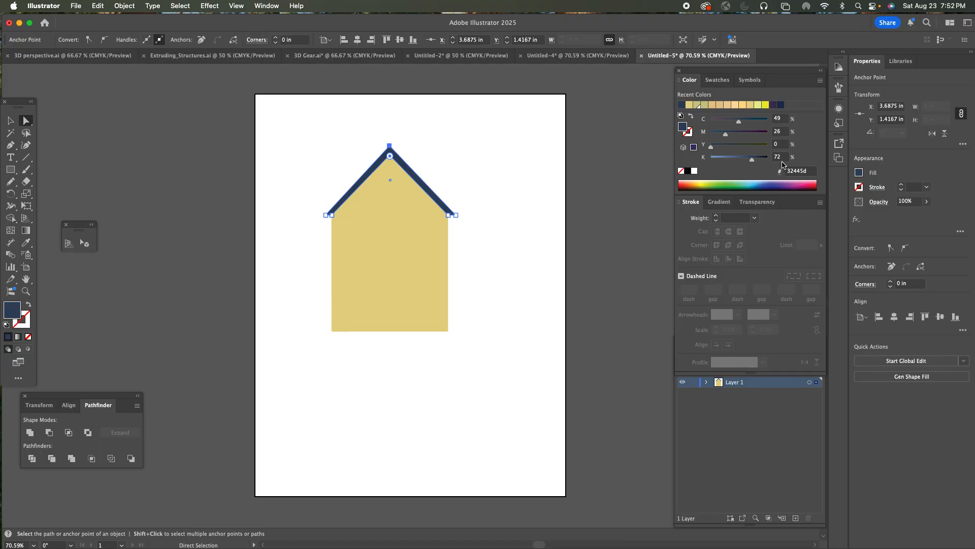
Select the roof and house wall together, move them to the artboard's upper-left area, and deselect them.
left_click(11, 121)
left_click(348, 173)
left_click_drag(352, 245, 372, 254)
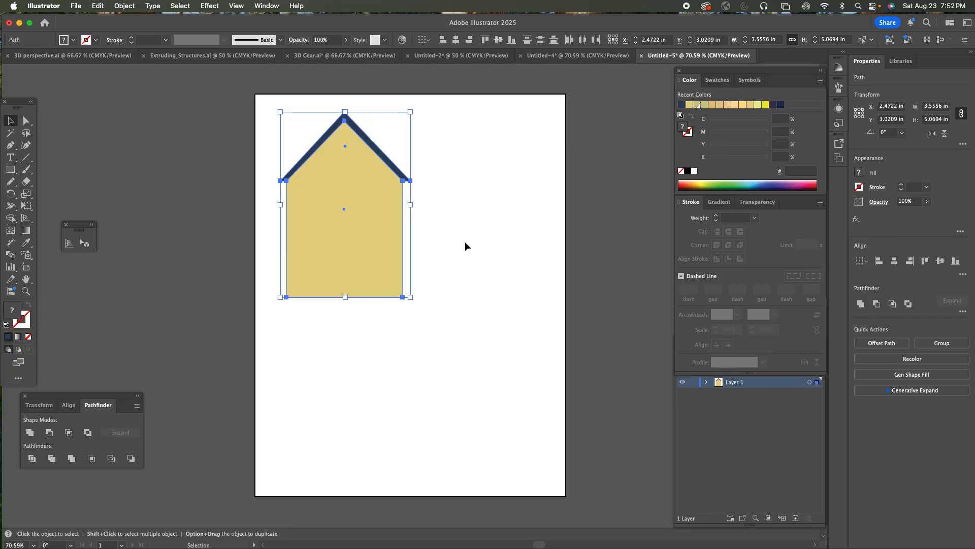
left_click(465, 243)
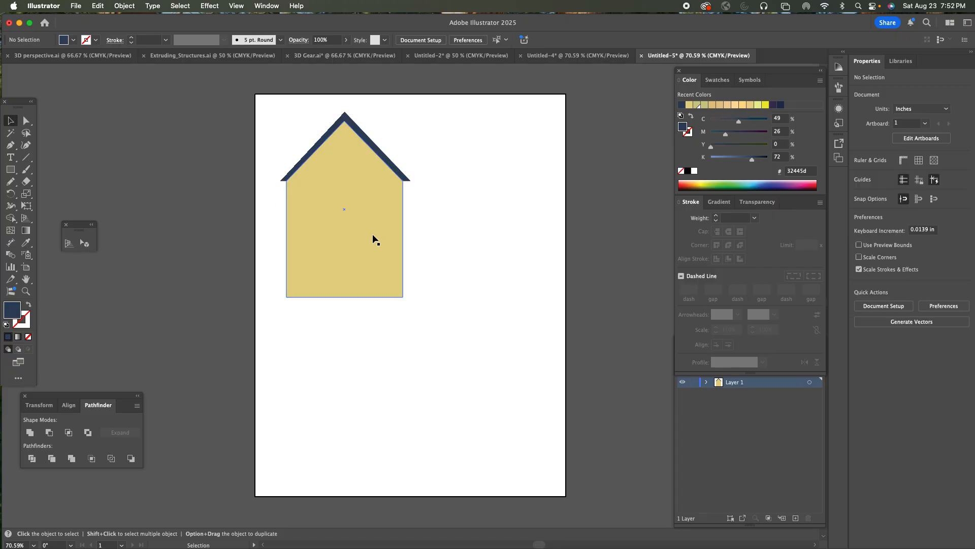
Duplicate the house wall straight down into the artboard's empty lower area, just below the original, and deselect it.
left_click_drag(370, 238, 373, 414)
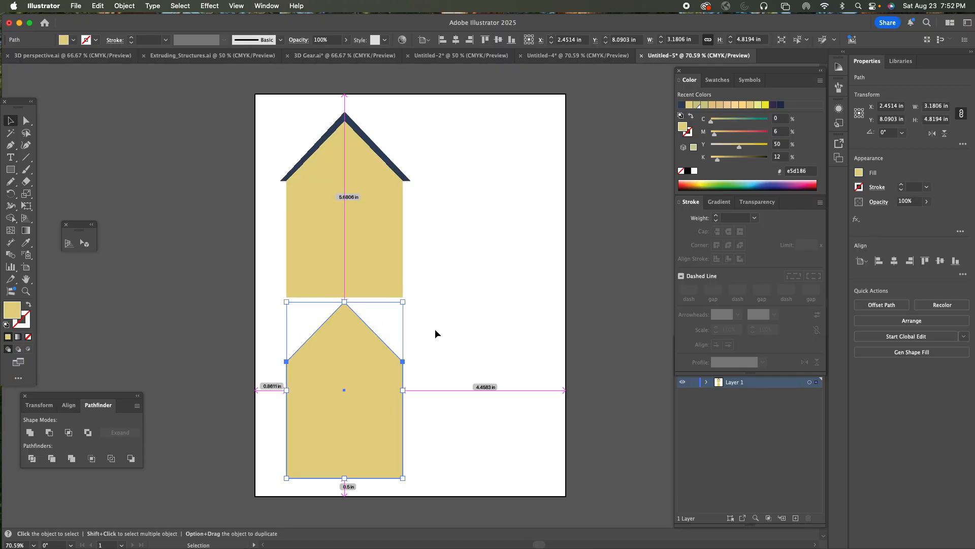
left_click(453, 316)
left_click_drag(379, 361, 370, 364)
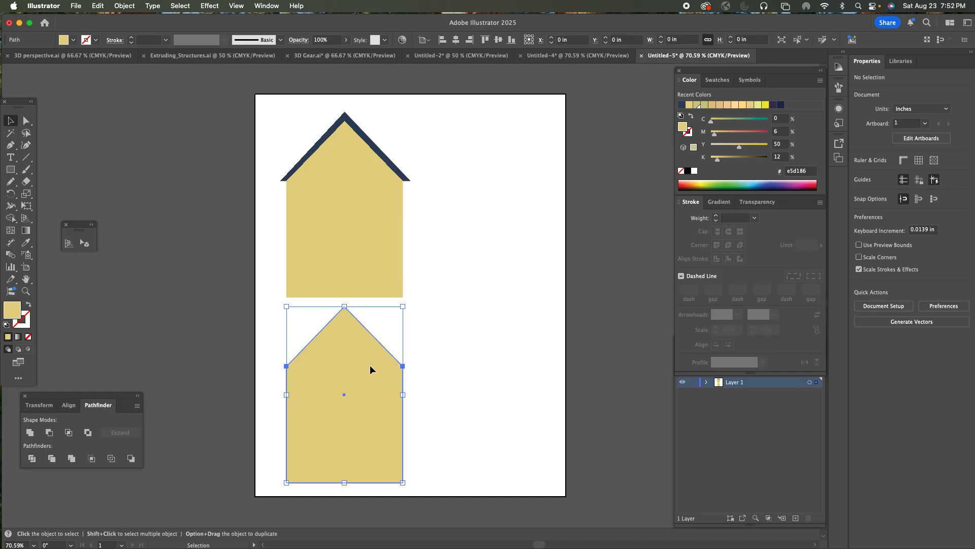
left_click(467, 308)
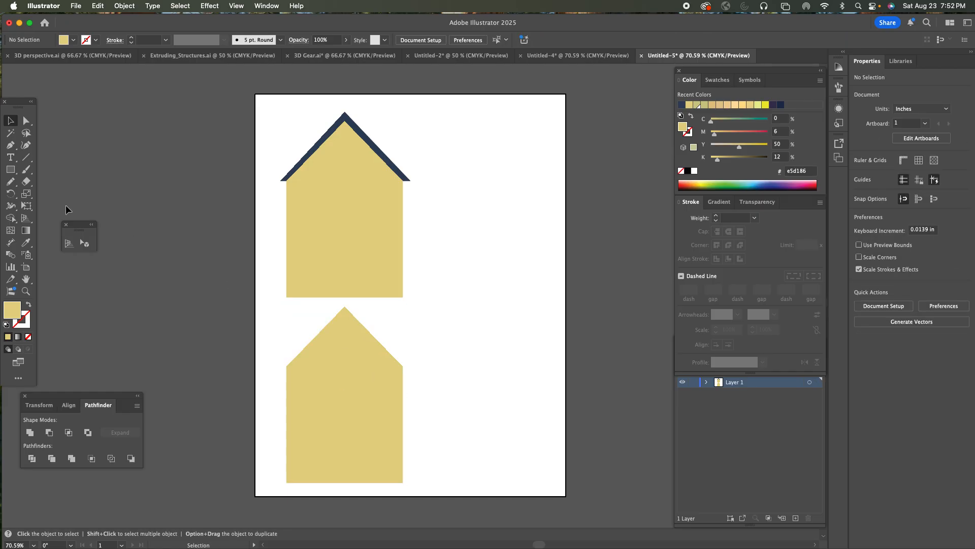
Draw a side-wall rectangle about 4.46 by 3.18 inches, from the lower wall's right eave corner to the artboard's right edge at base level.
left_click(10, 169)
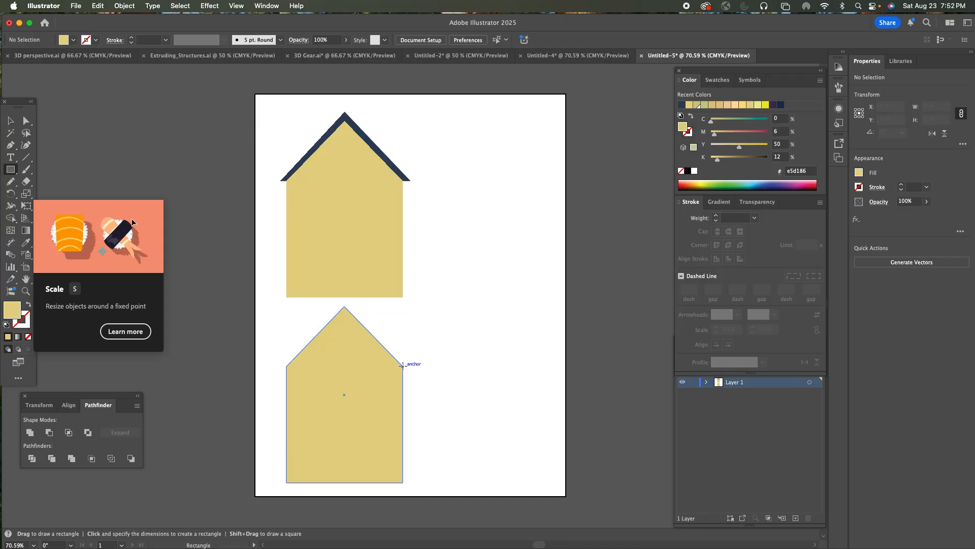
left_click_drag(402, 366, 565, 481)
left_click_drag(566, 482, 566, 482)
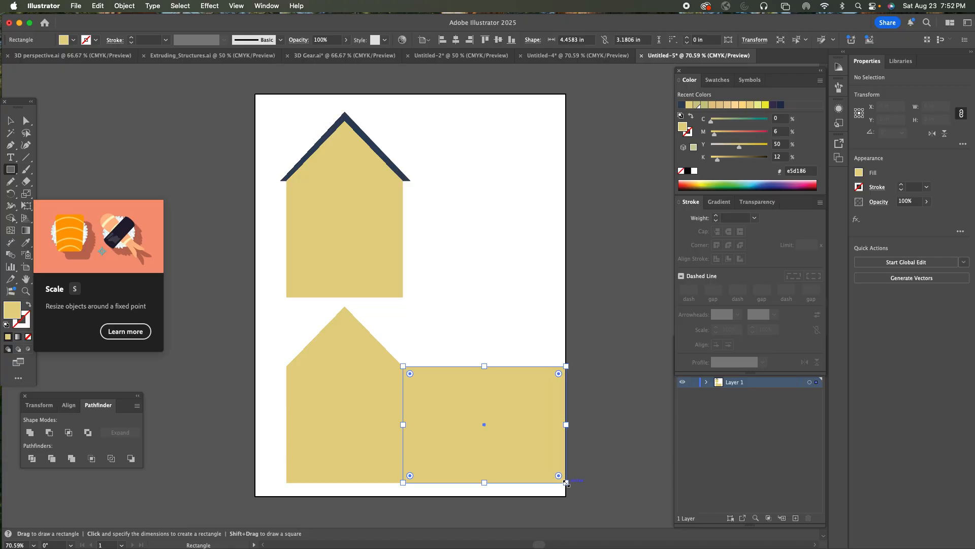
Move the lower gabled wall left and adjust the side-wall rectangle horizontally to leave a narrow gap between them, then deselect.
left_click(10, 120)
left_click_drag(450, 391, 461, 391)
left_click_drag(362, 391, 345, 392)
left_click_drag(445, 406, 434, 403)
left_click(457, 315)
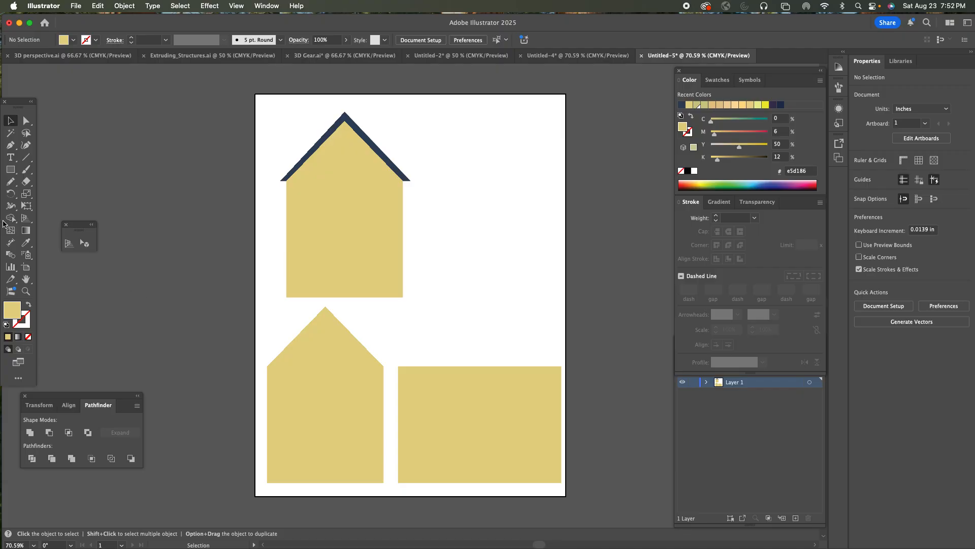
Draw a door-frame rectangle about 1.04 by 2.61 inches on the base of the lower gabled wall and fill it white.
left_click(10, 170)
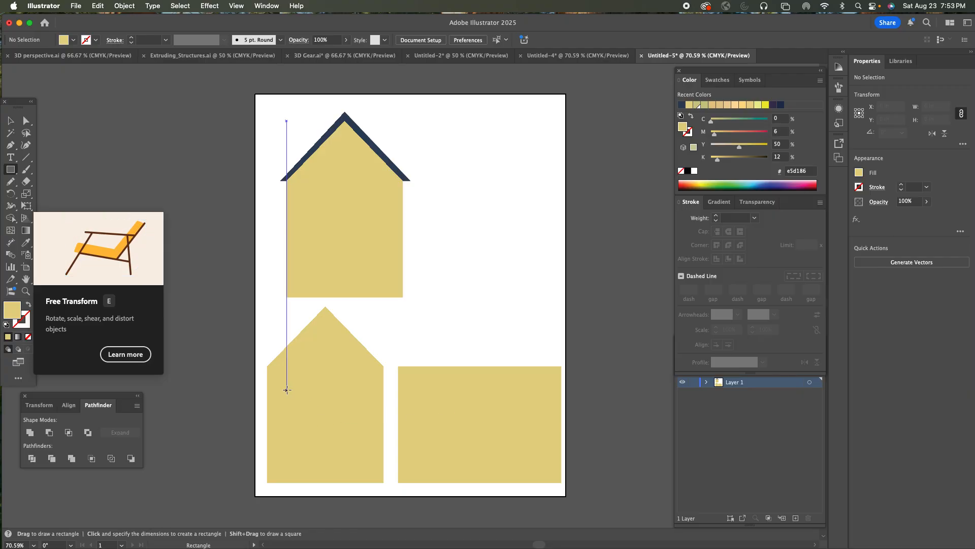
left_click_drag(287, 388, 321, 483)
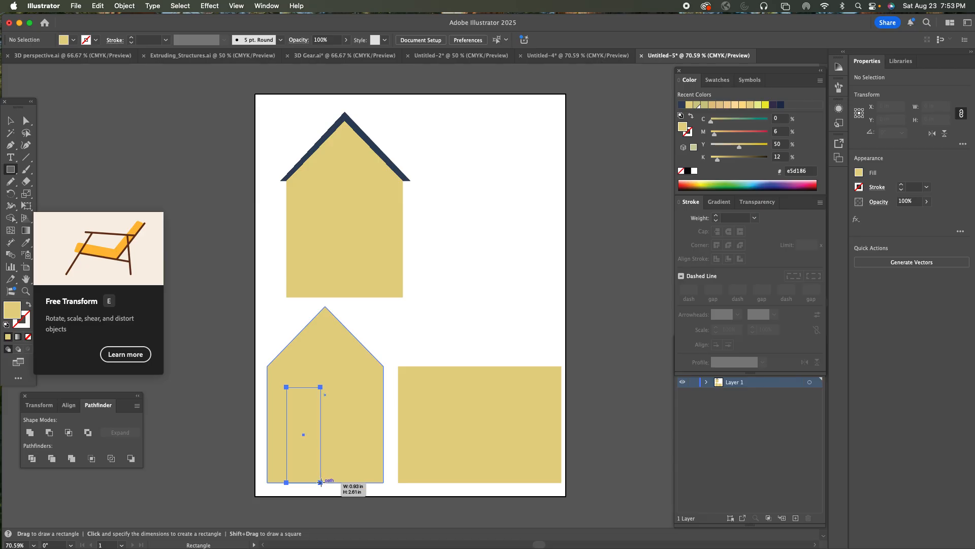
left_click_drag(320, 483, 320, 483)
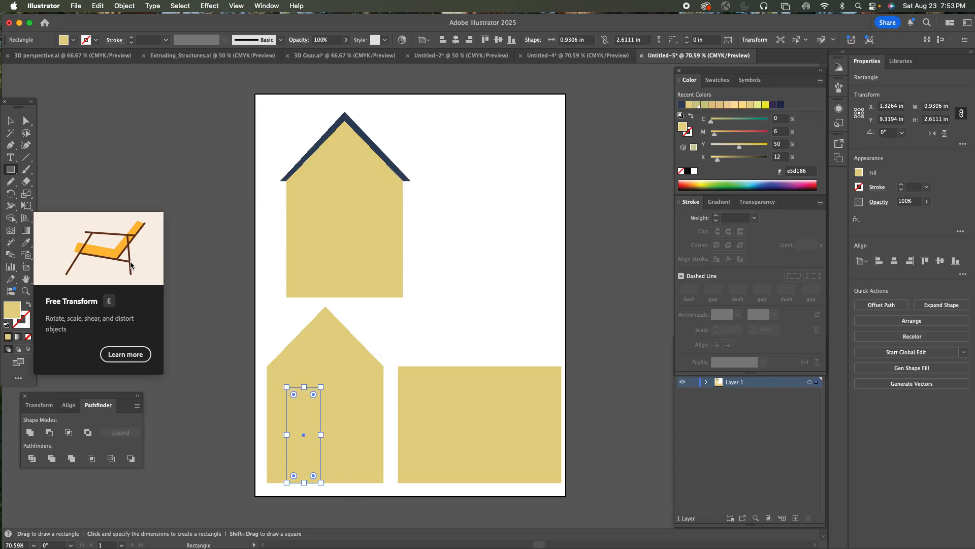
key("v")
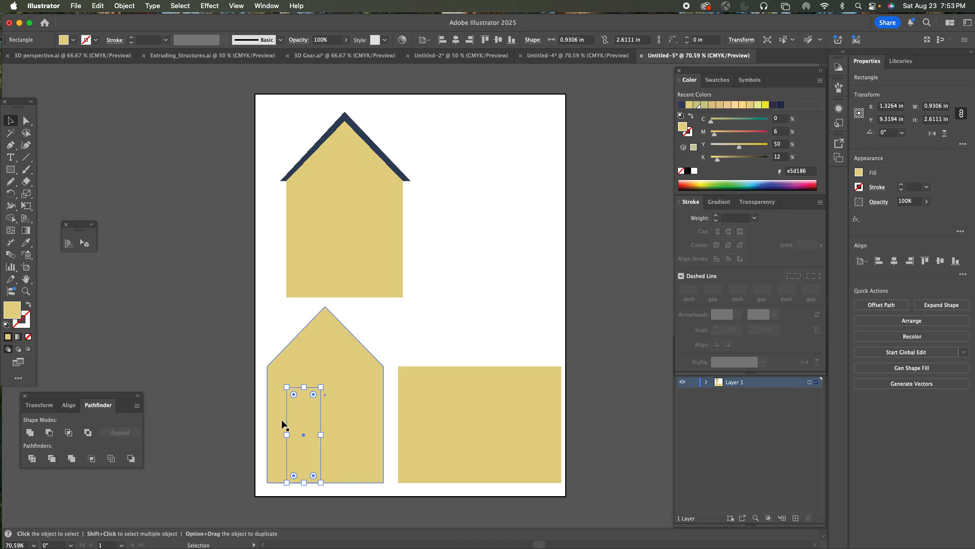
left_click_drag(286, 434, 282, 435)
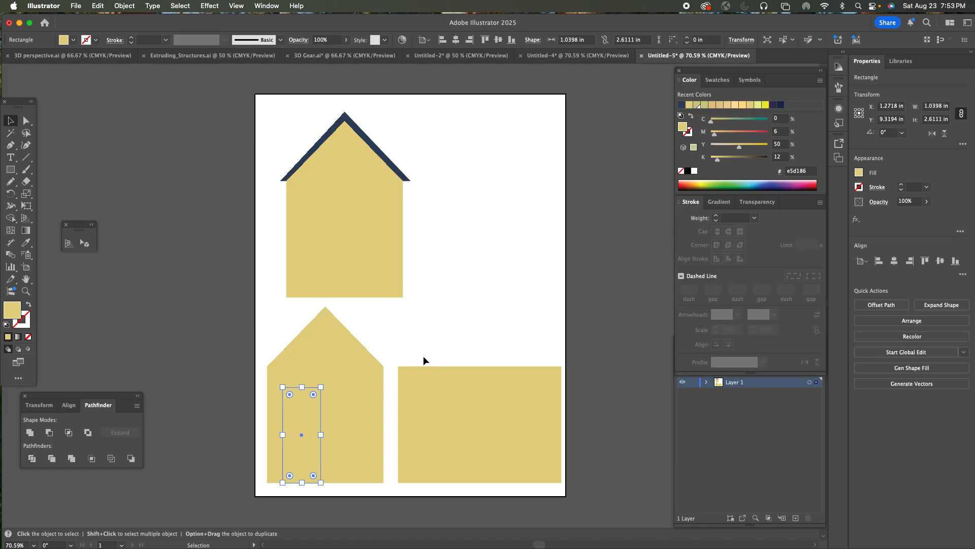
left_click(695, 170)
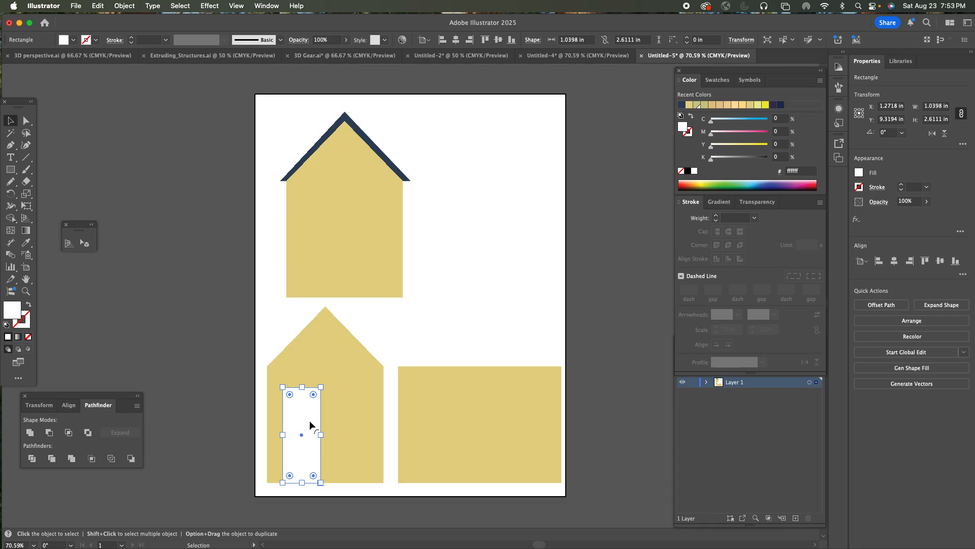
Duplicate the white door frame in place and shrink the copy to about 0.81 by 2.46 inches, centred horizontally with its base kept.
key("a")
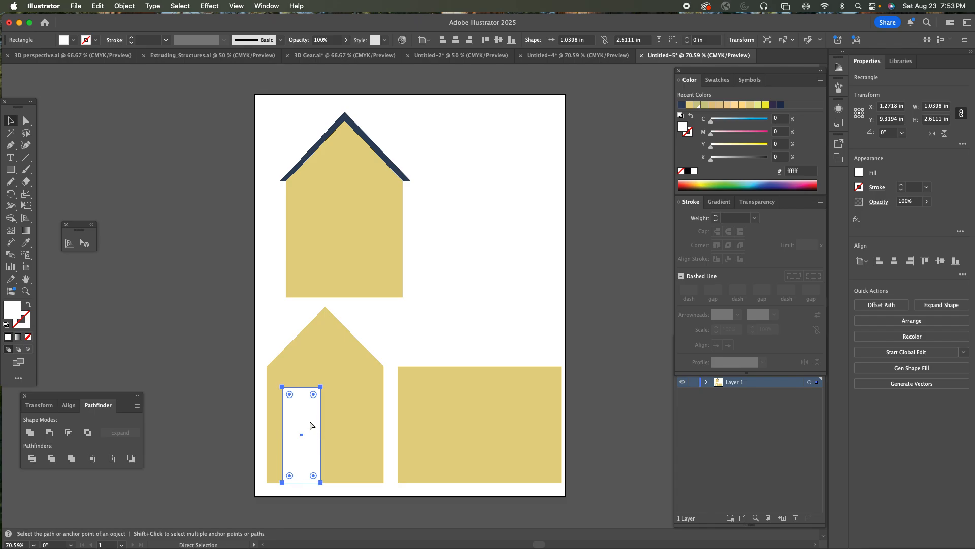
key("v")
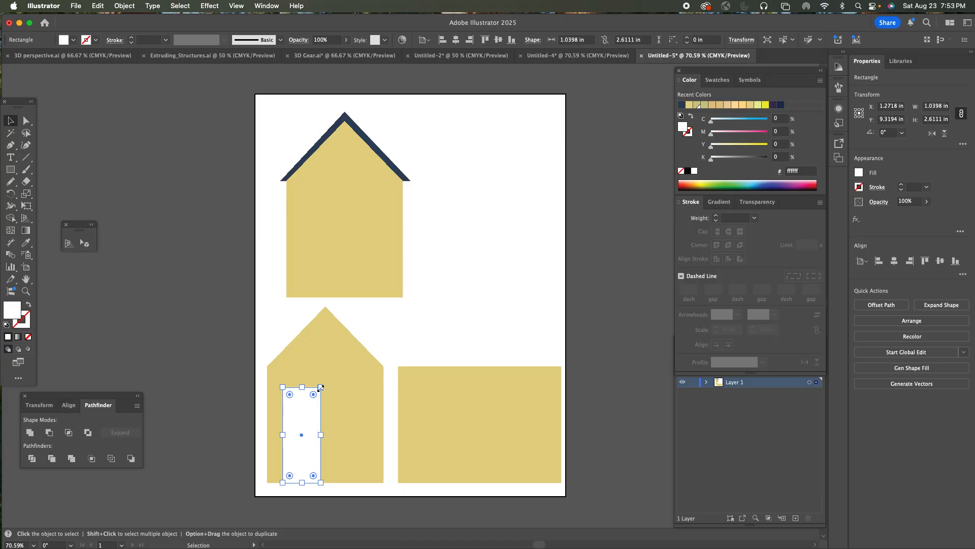
left_click_drag(302, 387, 303, 394)
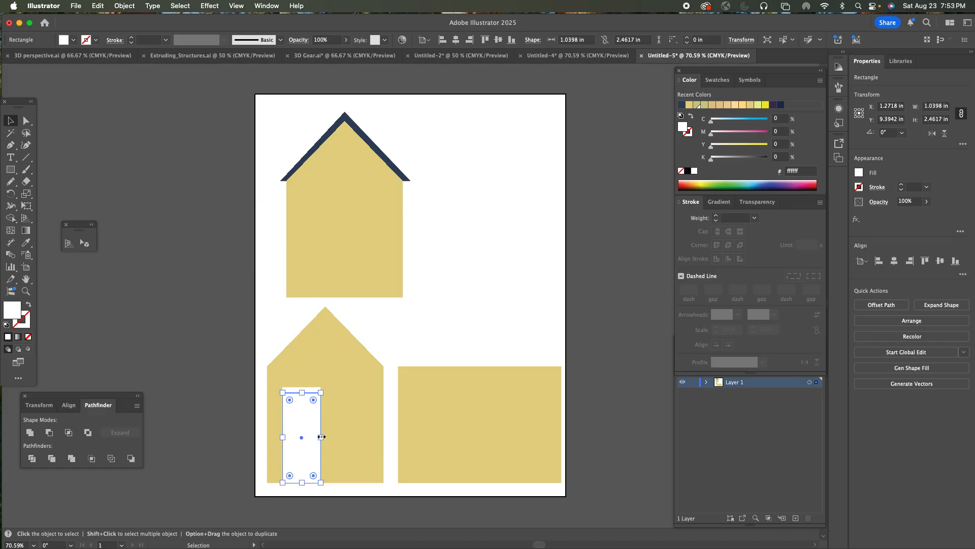
left_click_drag(321, 437, 317, 435)
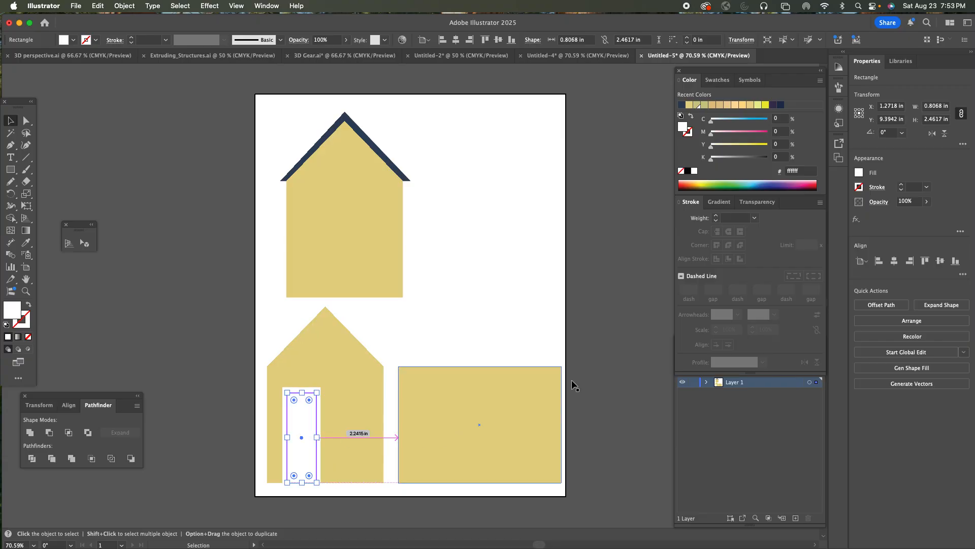
Fill the inner door panel with red at C 0, M 78, Y 32, K 21 (#c54d67) and deselect it.
left_click(804, 182)
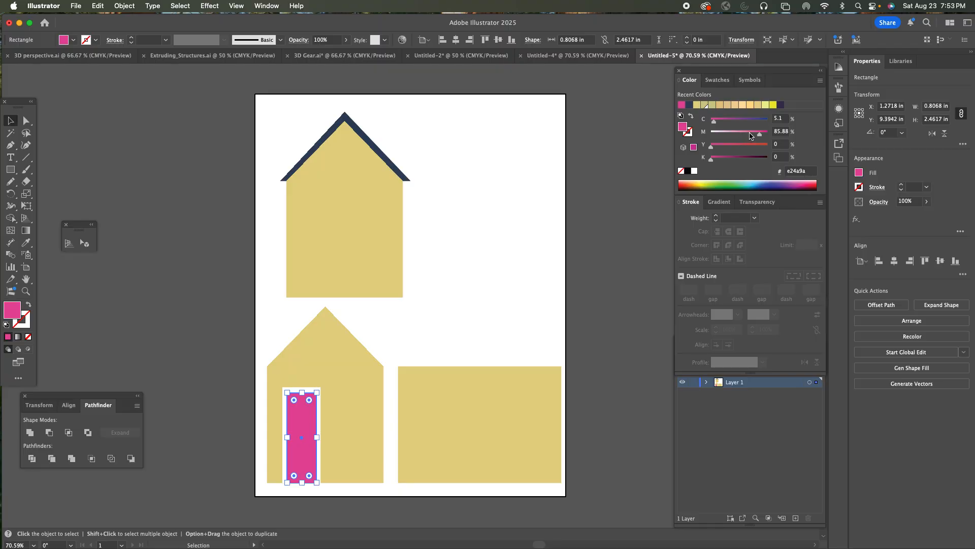
left_click_drag(712, 157, 725, 158)
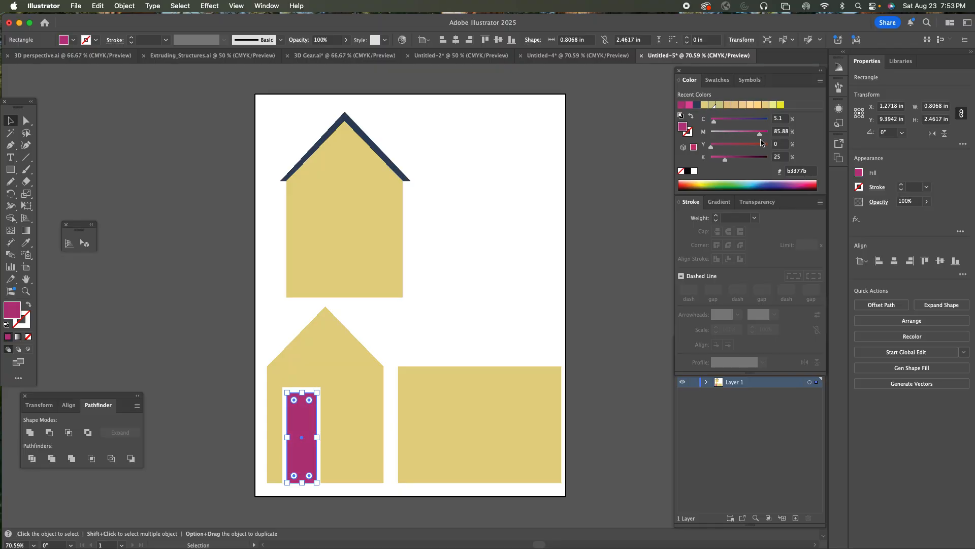
left_click(728, 147)
left_click(750, 135)
left_click_drag(750, 135, 702, 124)
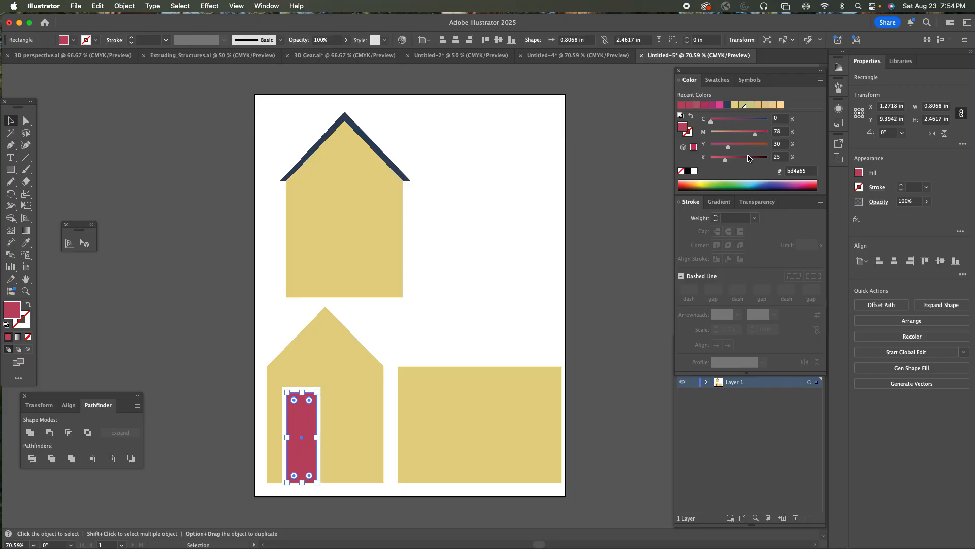
left_click_drag(729, 150, 724, 162)
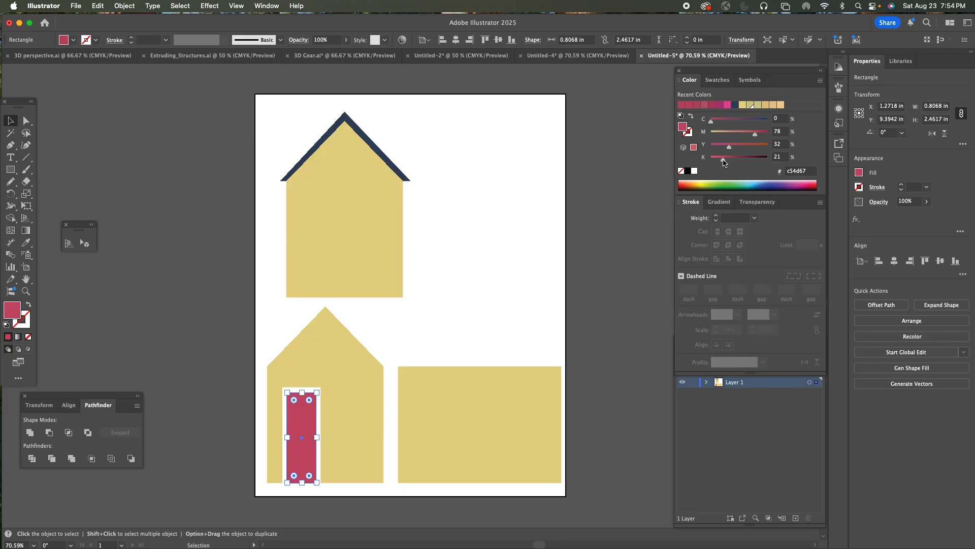
left_click(477, 274)
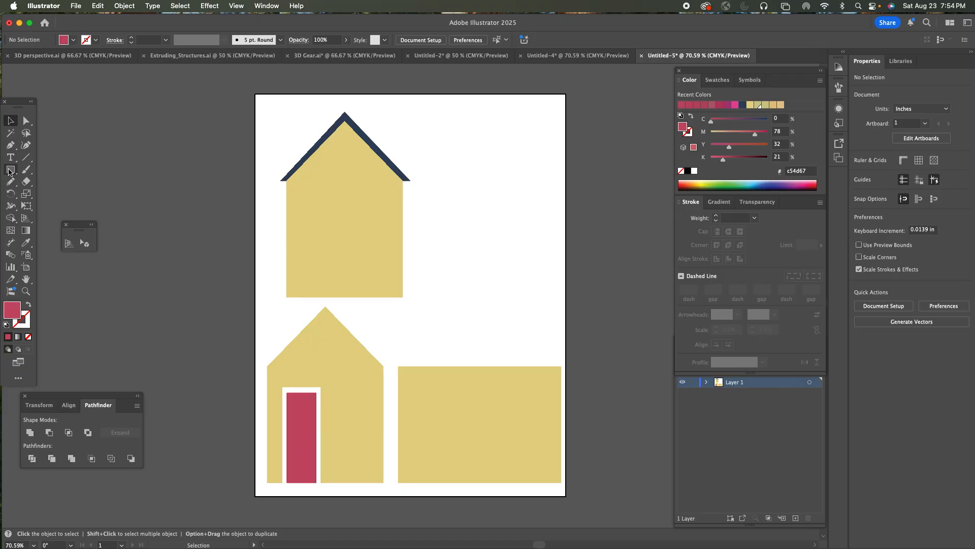
Draw a handle-plate rectangle about 0.11 by 0.28 inches near the red door's left edge and sample the wall's yellow as its fill.
left_click(10, 171)
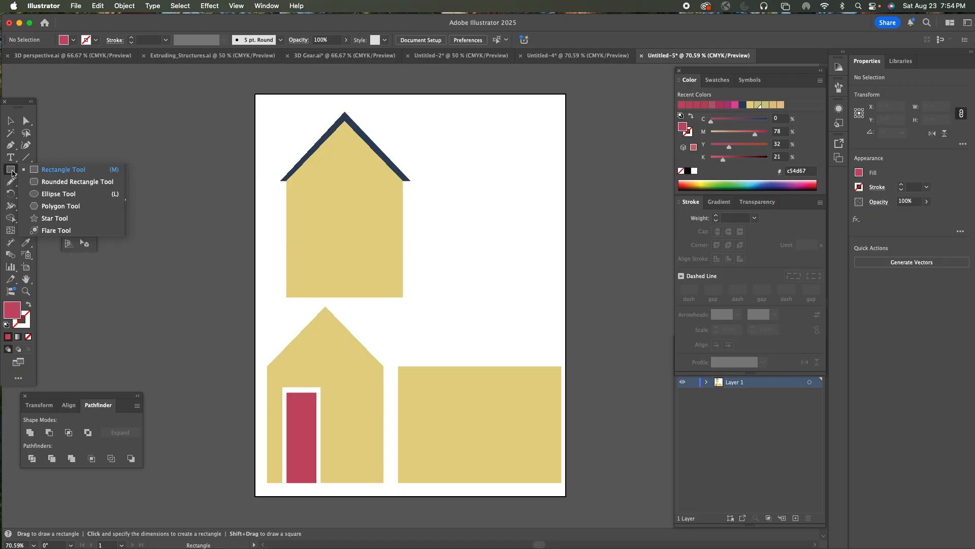
left_click(57, 193)
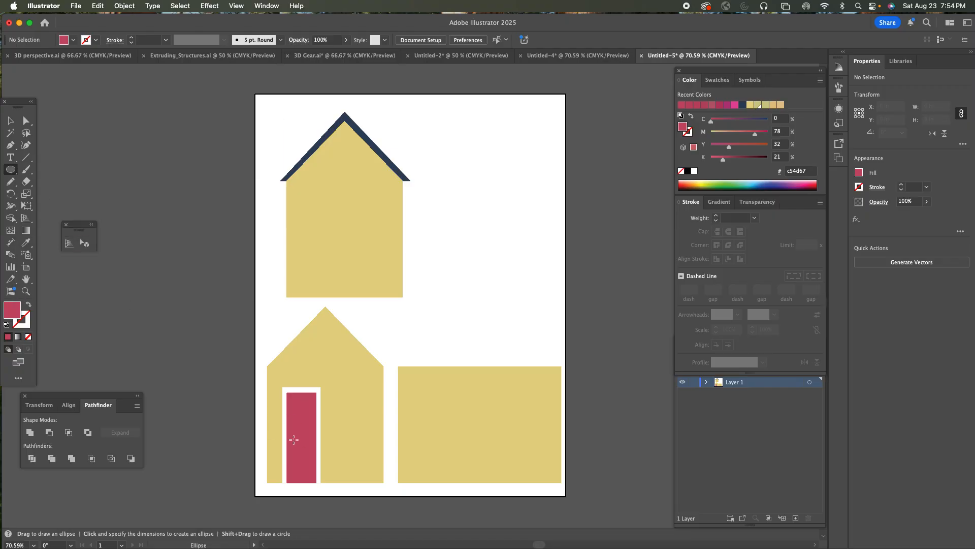
key("z")
left_click_drag(301, 433, 459, 483)
key("space")
left_click_drag(425, 432, 410, 294)
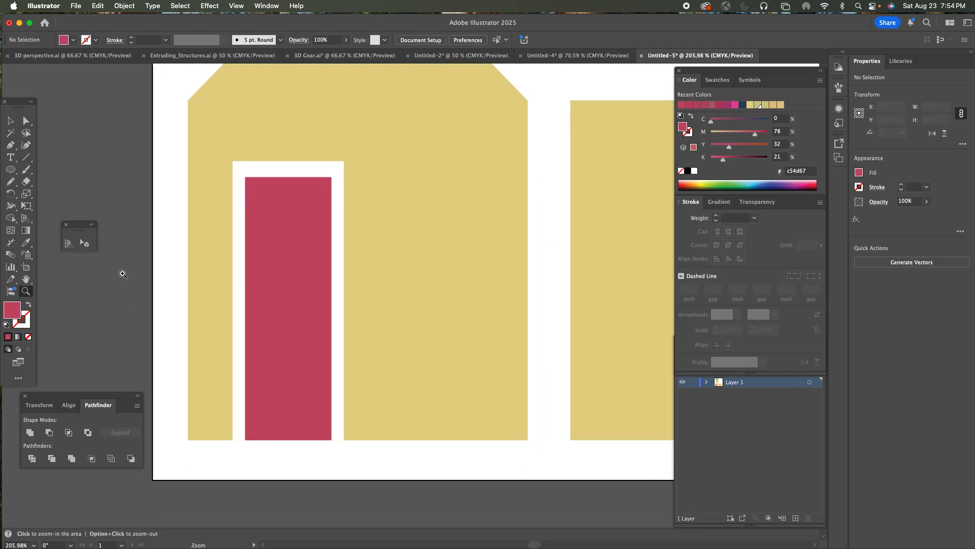
left_click(9, 169)
left_click(50, 171)
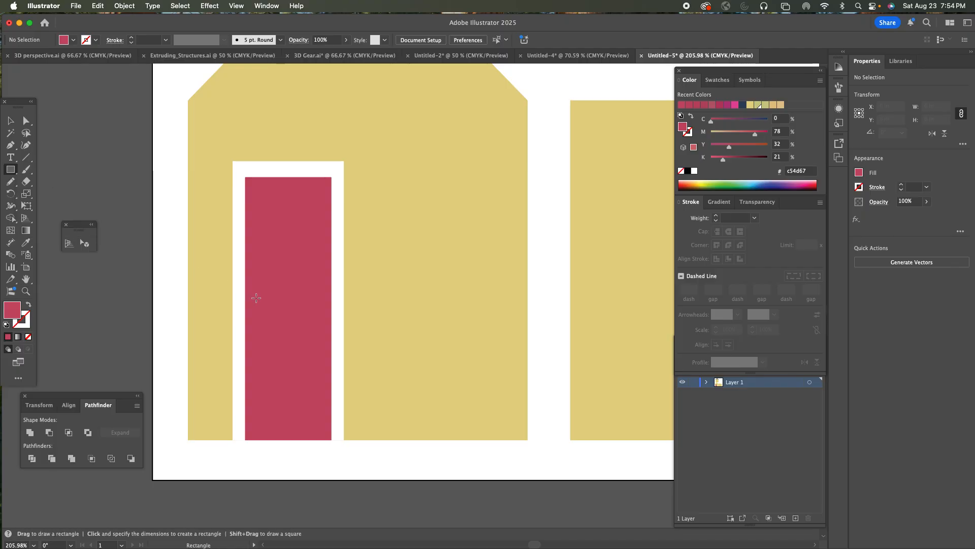
left_click_drag(255, 291, 267, 321)
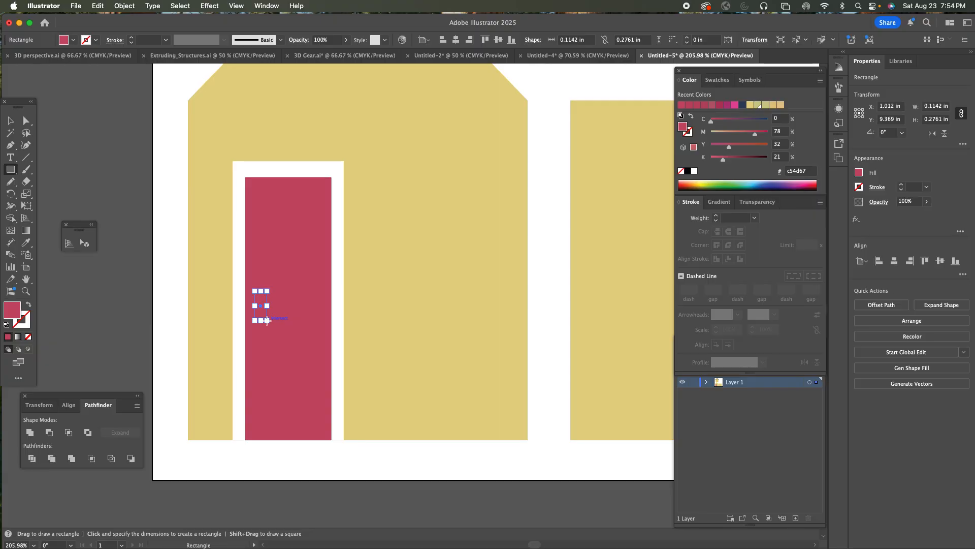
key("i")
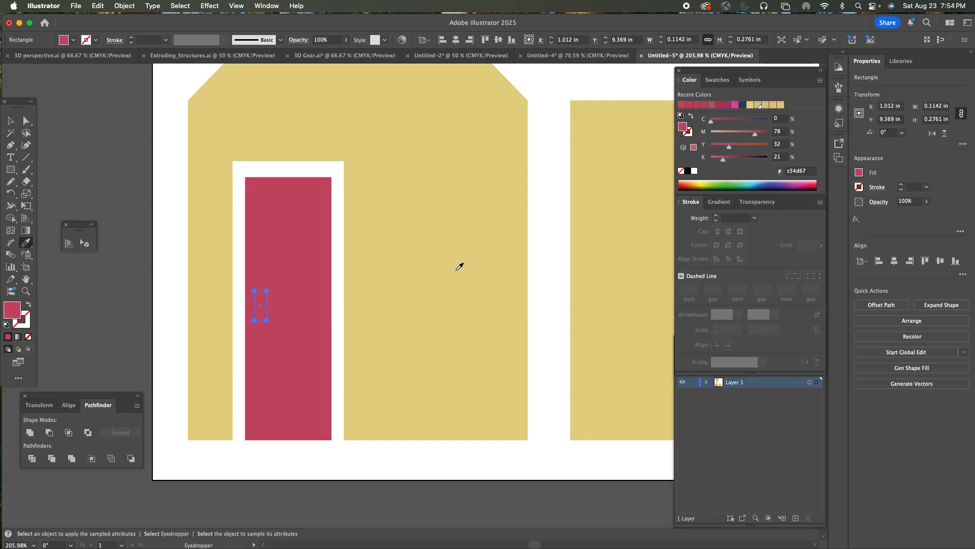
left_click(459, 267)
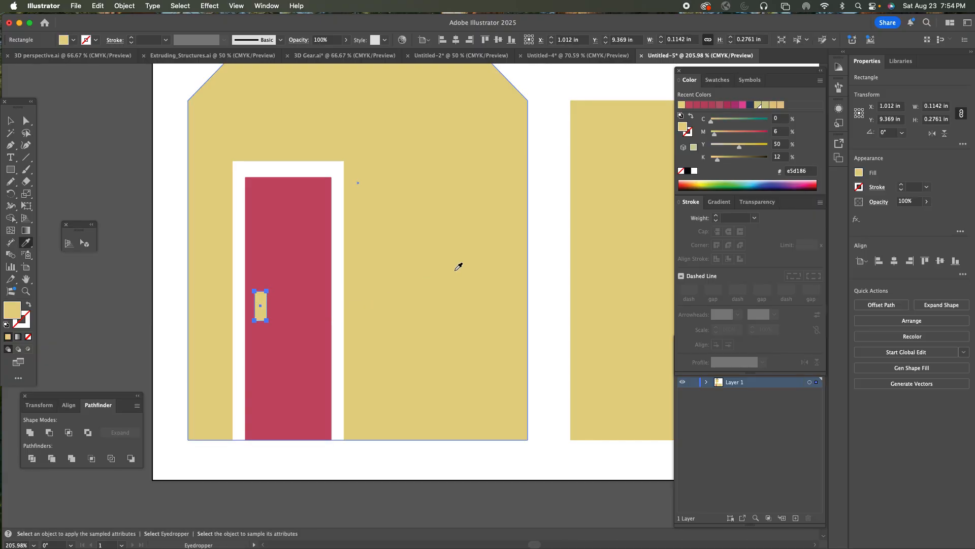
left_click(11, 170)
left_click_drag(260, 300, 266, 305)
key("ctrl+z")
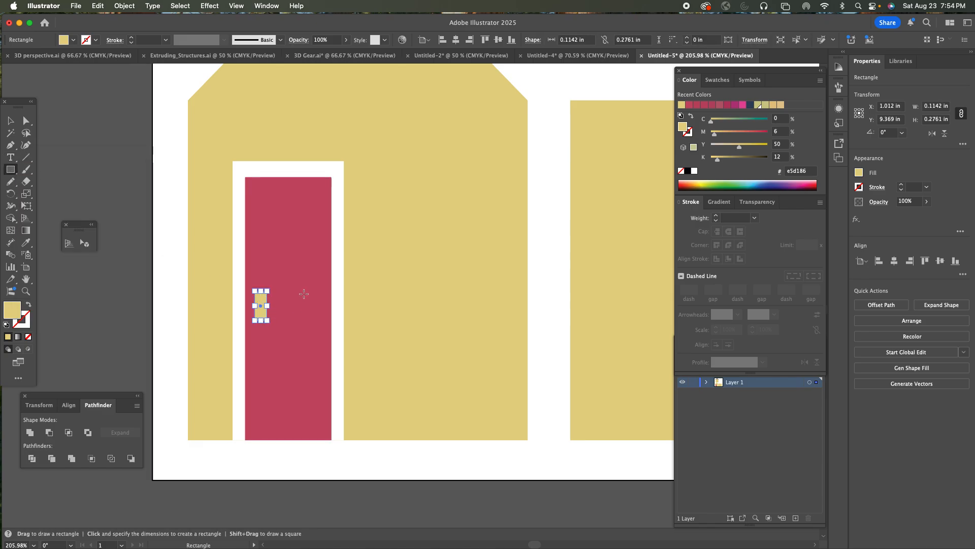
Draw a doorknob circle about 0.11 inches wide on the upper part of the handle plate and darken its fill to K 37 (#b0a168).
left_click_drag(11, 171, 42, 195)
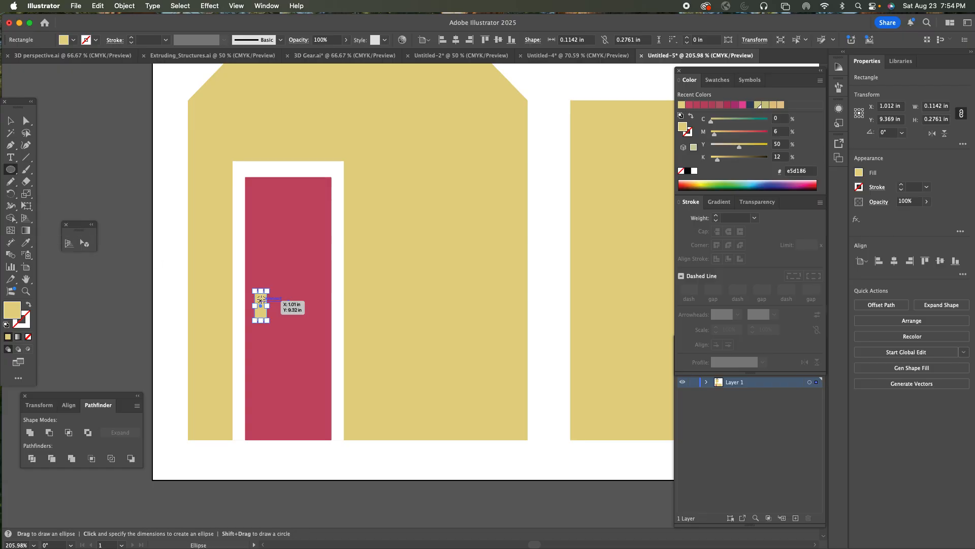
left_click_drag(260, 298, 269, 305)
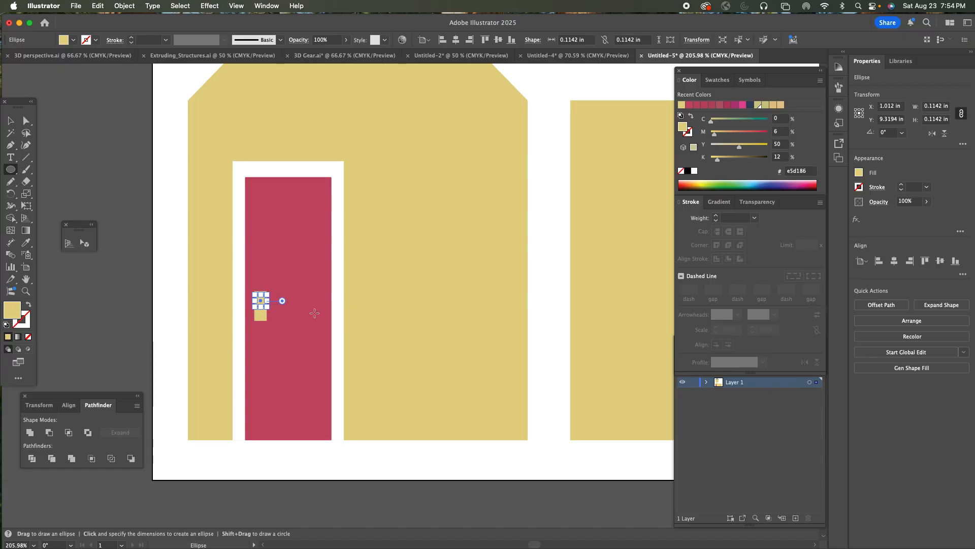
key("z")
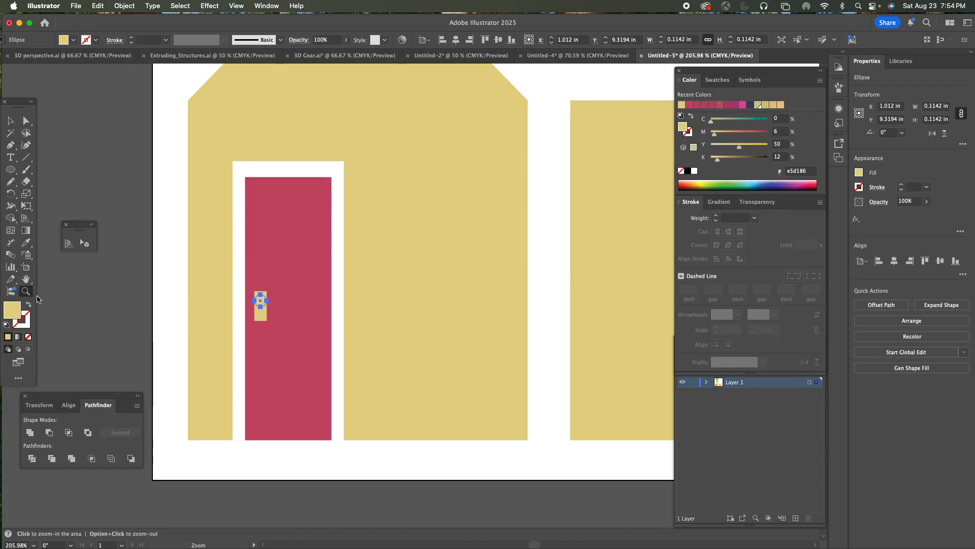
left_click_drag(293, 293, 396, 361)
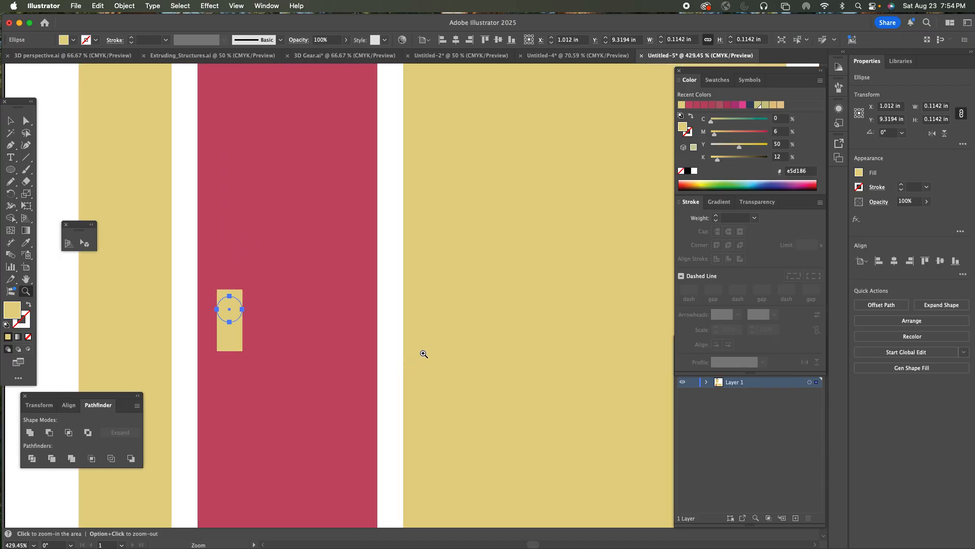
left_click(10, 120)
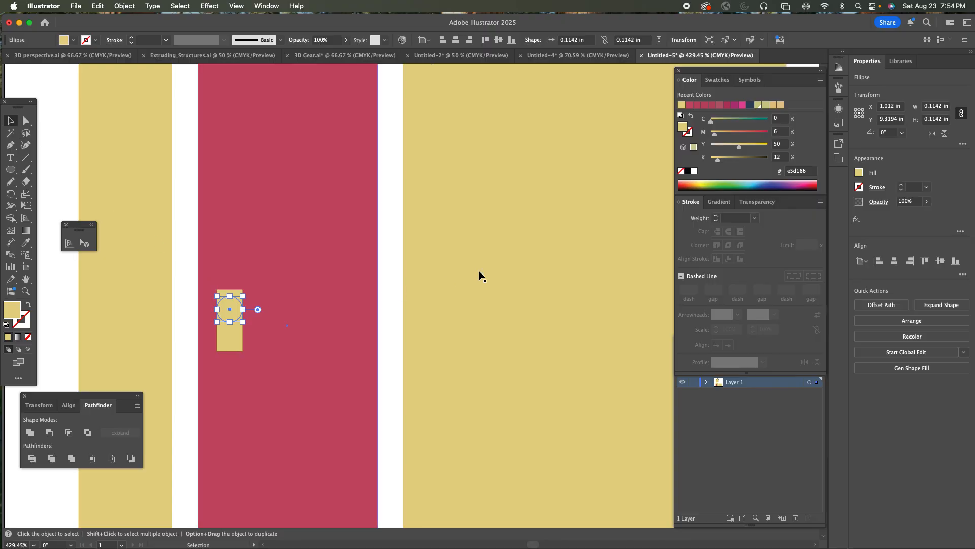
left_click(732, 158)
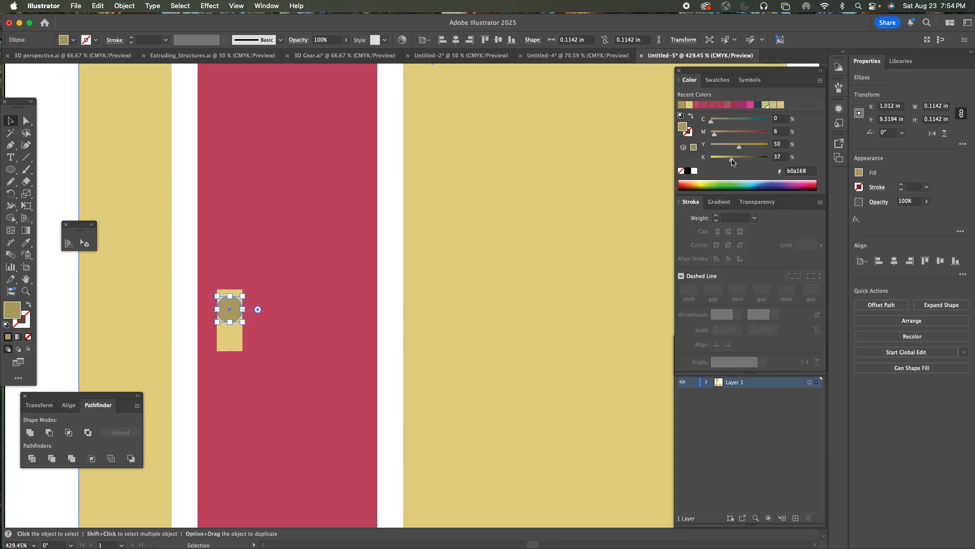
Darken the doorknob circle's fill to K 48 (#998c5a) and deselect it.
left_click(737, 159)
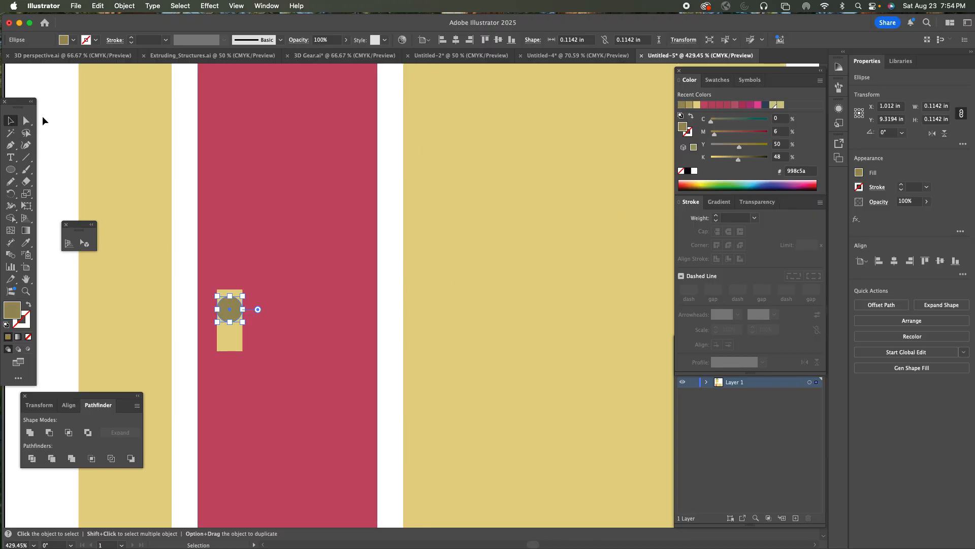
left_click(61, 109)
key("a")
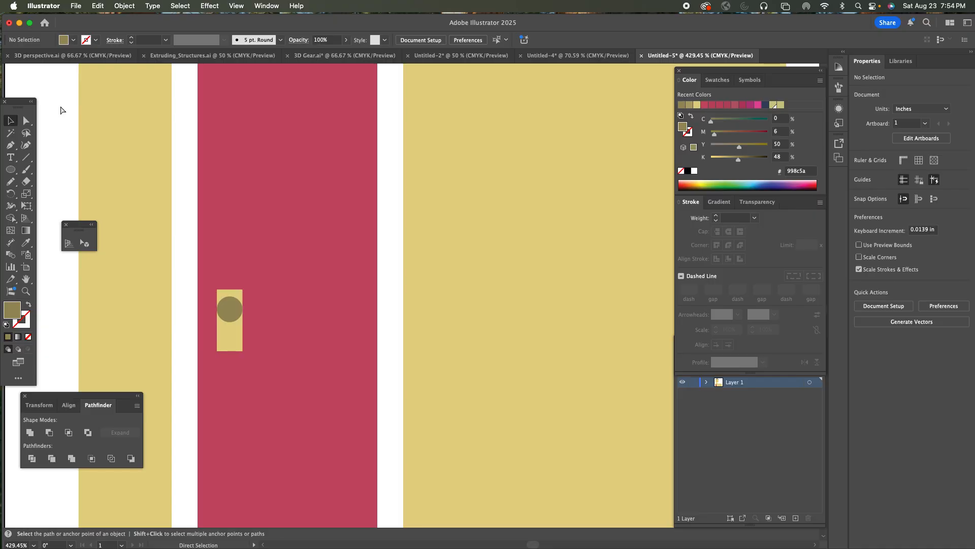
Draw a window rectangle about 0.94 by 1.72 inches on the front wall beside the door and fill it with white.
key("super+minus")
key("super+minus")
key("super+minus")
key("super+minus")
key("super+minus")
key("super+minus")
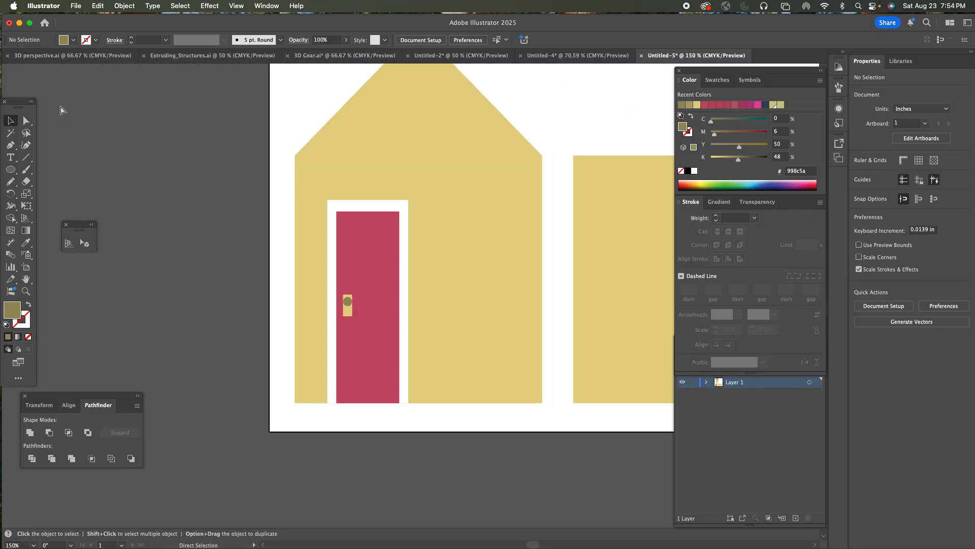
left_click_drag(238, 181, 131, 212)
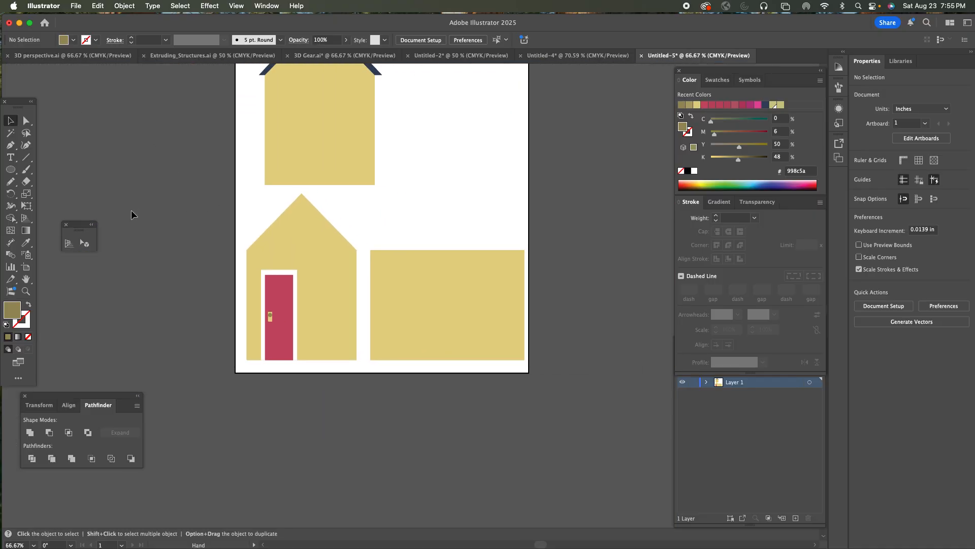
left_click(10, 169)
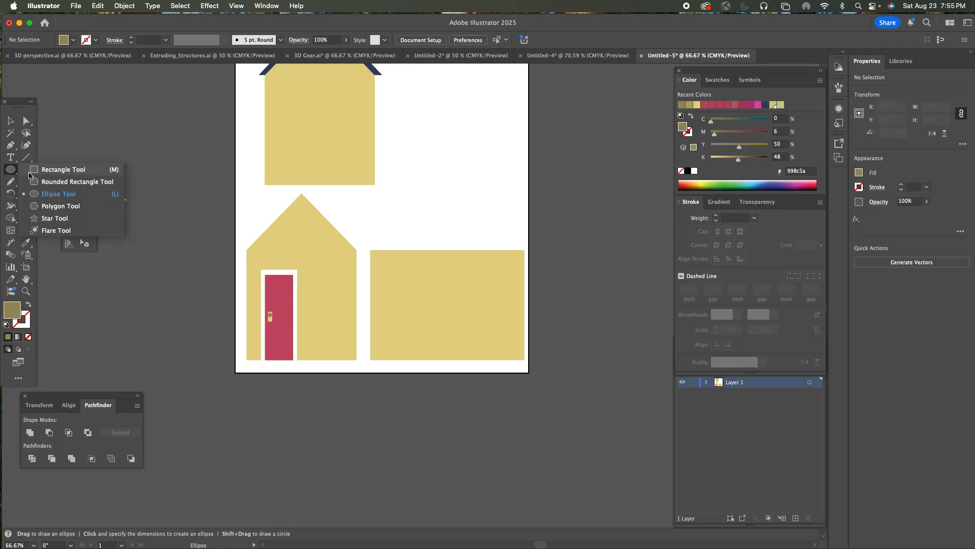
left_click(31, 171)
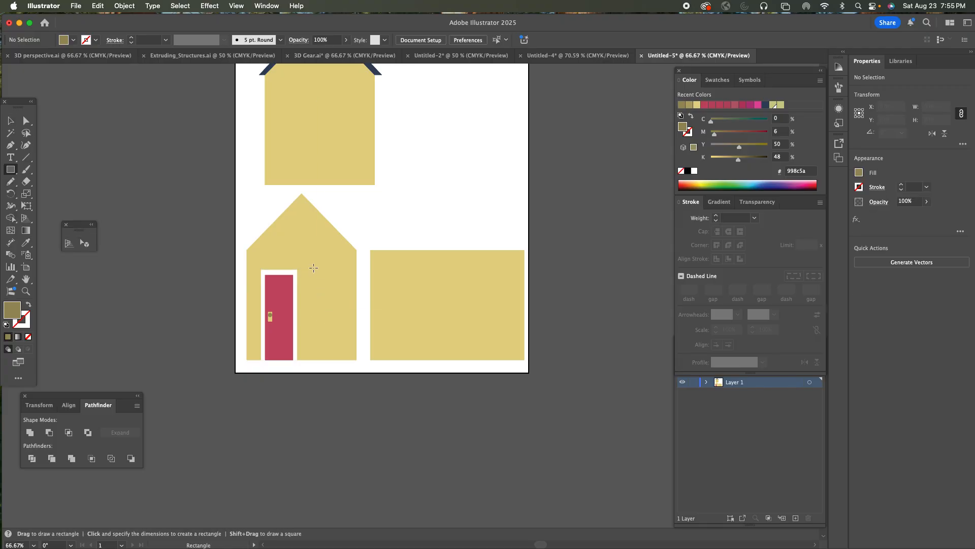
left_click_drag(311, 265, 343, 324)
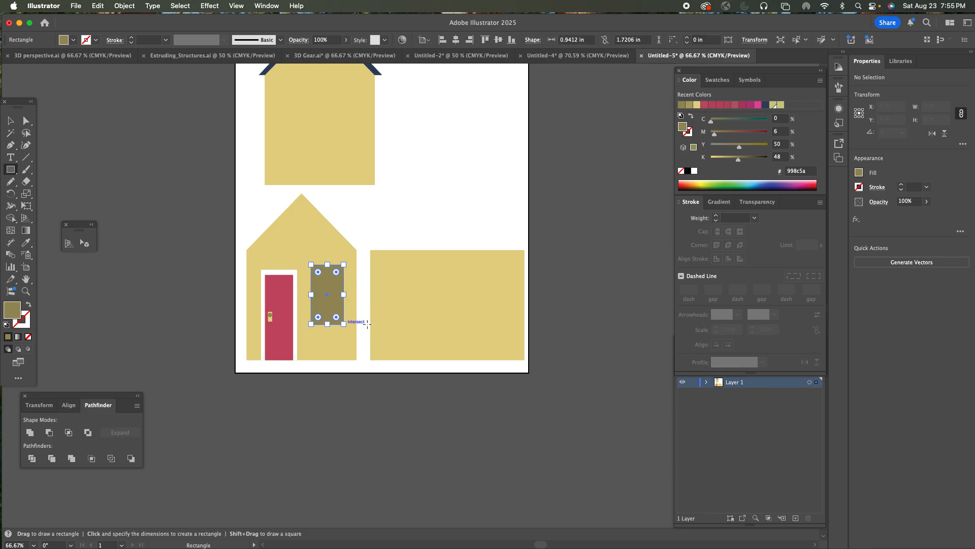
left_click(694, 171)
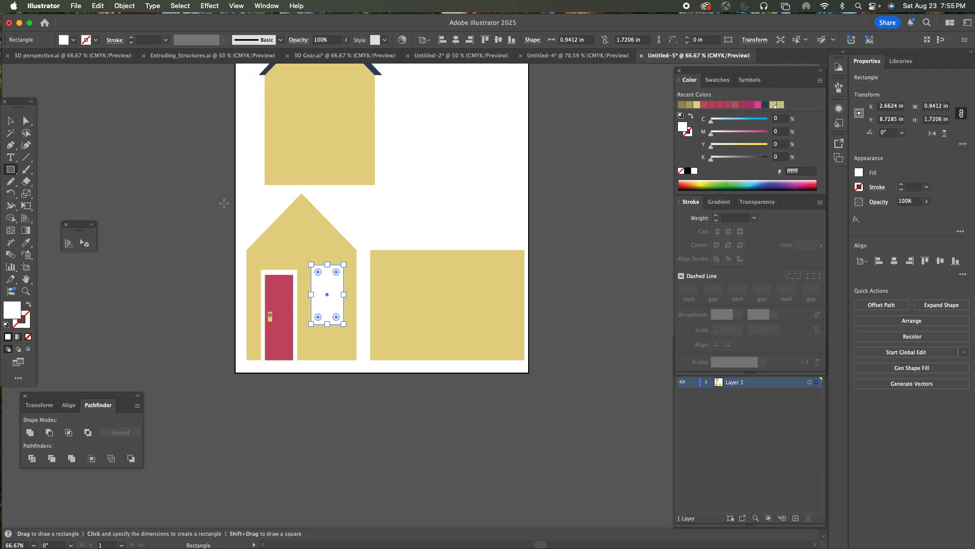
Shift the white window rectangle slightly toward the door, to about X 2.57 inches at the same height, and deselect it.
left_click(25, 291)
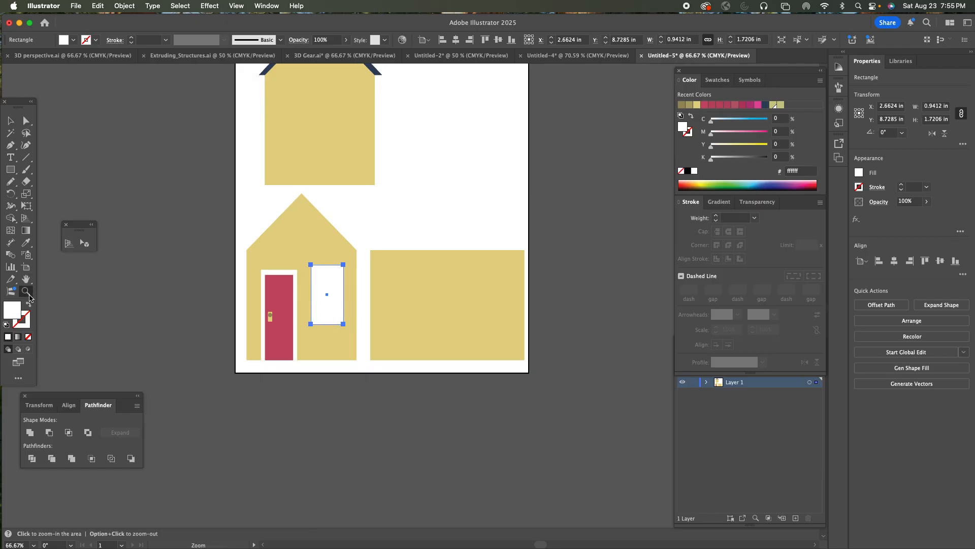
left_click(329, 294)
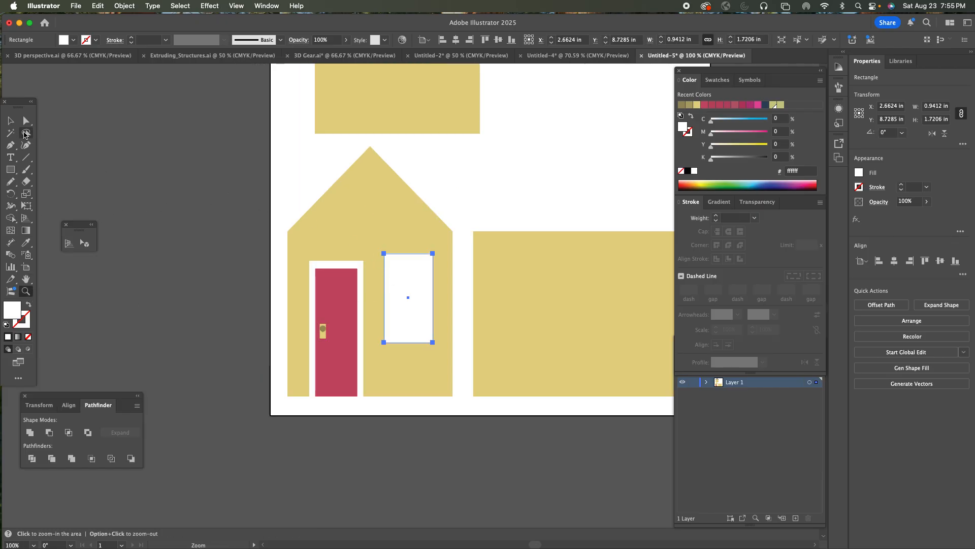
left_click(11, 121)
left_click_drag(411, 283, 408, 283)
left_click(492, 197)
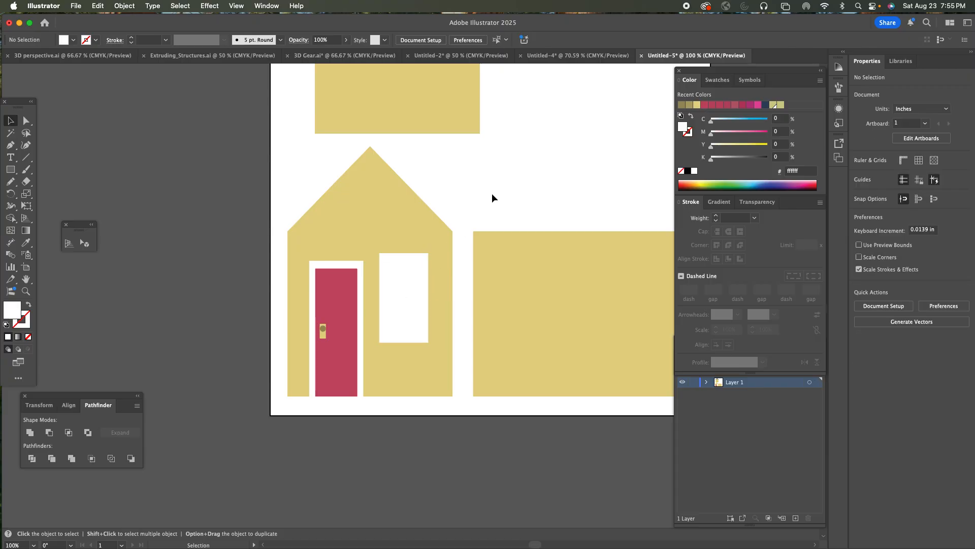
Duplicate the white window rectangle in place and shrink the copy about its centre to about 0.73 by 1.43 inches.
left_click(402, 279)
key("a")
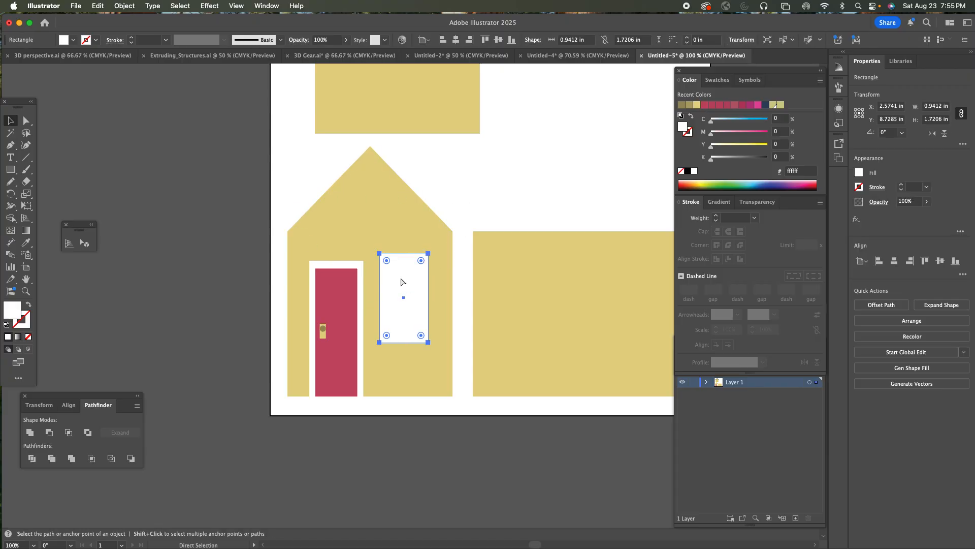
key("v")
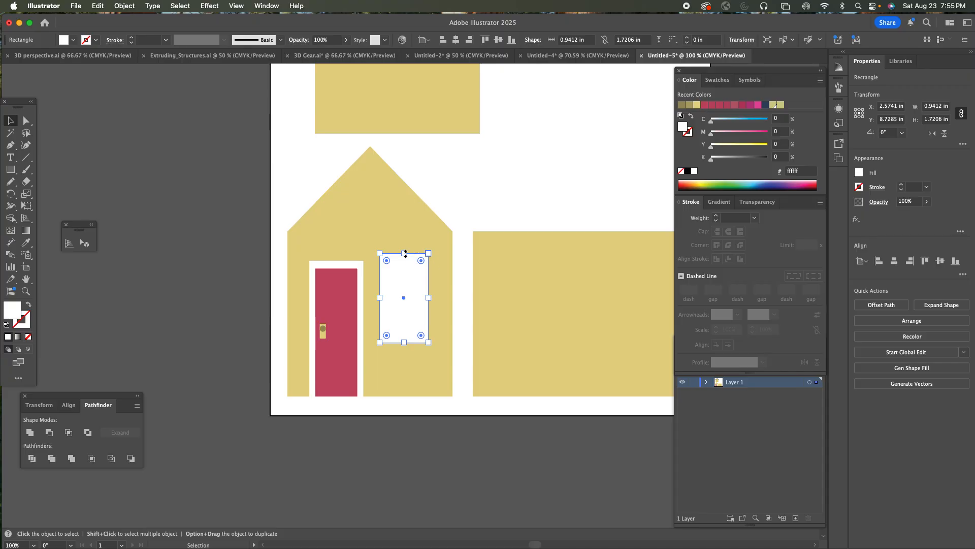
left_click_drag(405, 253, 405, 261)
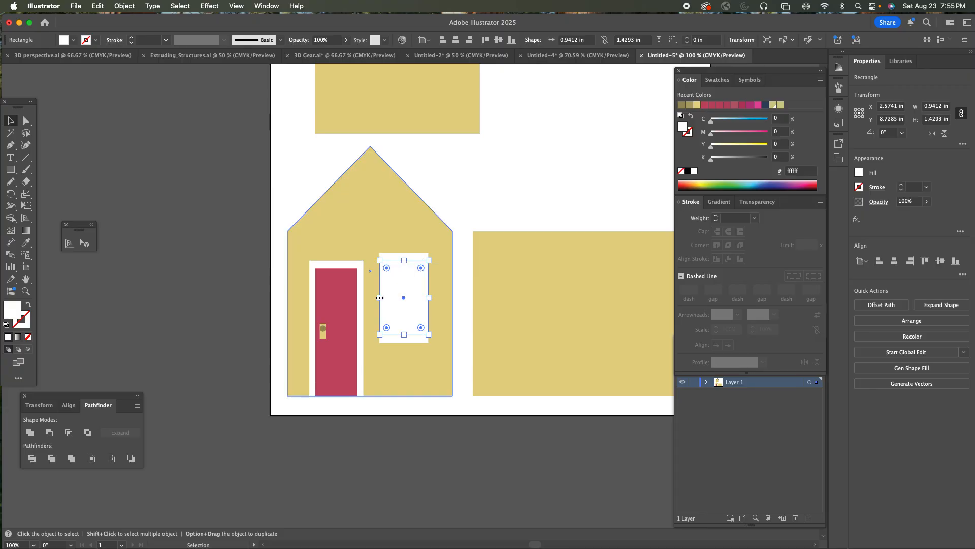
left_click_drag(379, 298, 387, 300)
left_click_drag(404, 260, 405, 260)
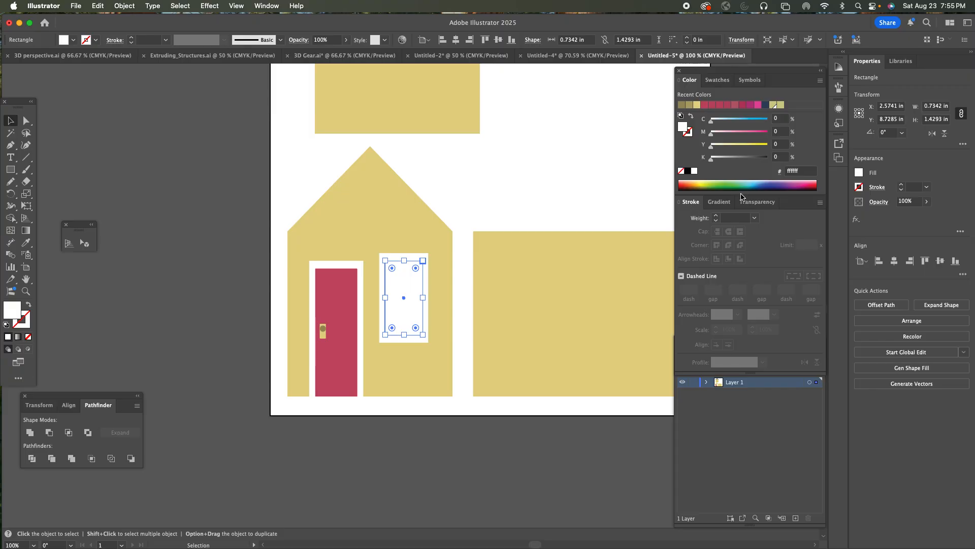
Sample the roof's navy colour (#32445d) as the fill of the inner window pane.
scroll(577, 123, "up", 5)
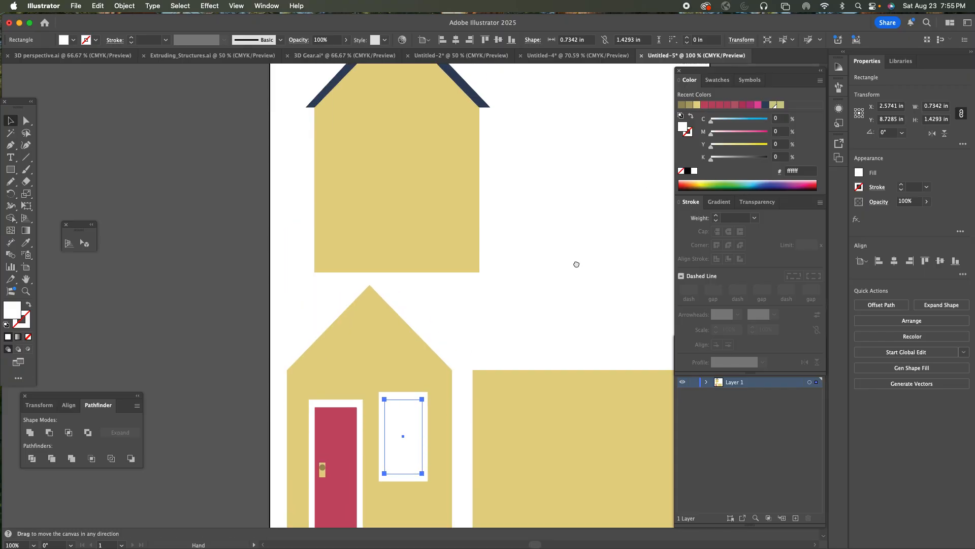
key("i")
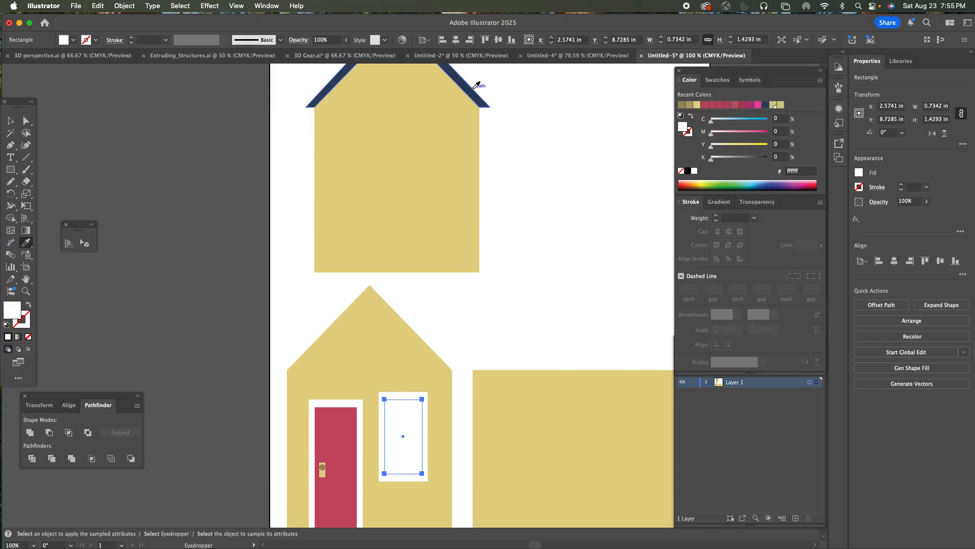
left_click(486, 104)
scroll(499, 320, "down", 3)
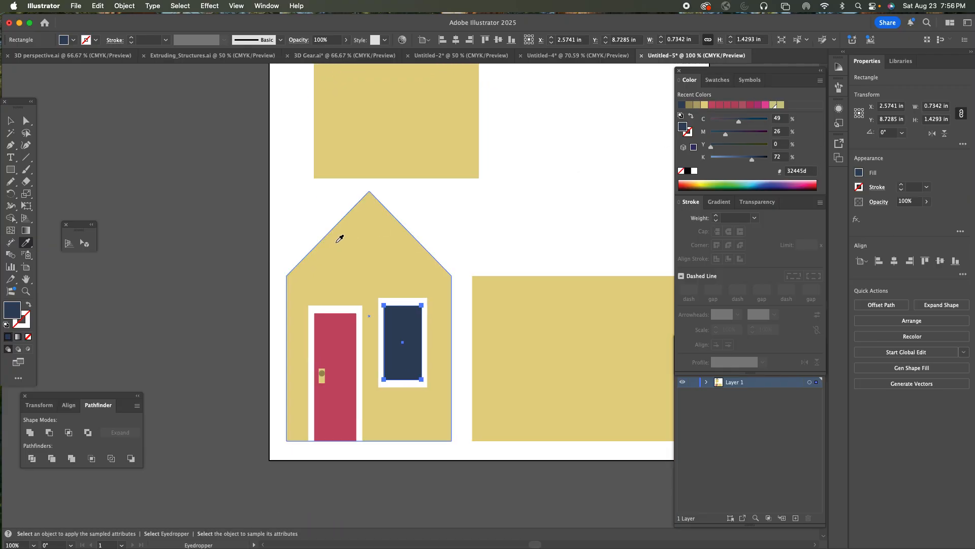
Deselect the pane and draw a horizontal line about 0.89 inches long across the middle of the window.
left_click(26, 291)
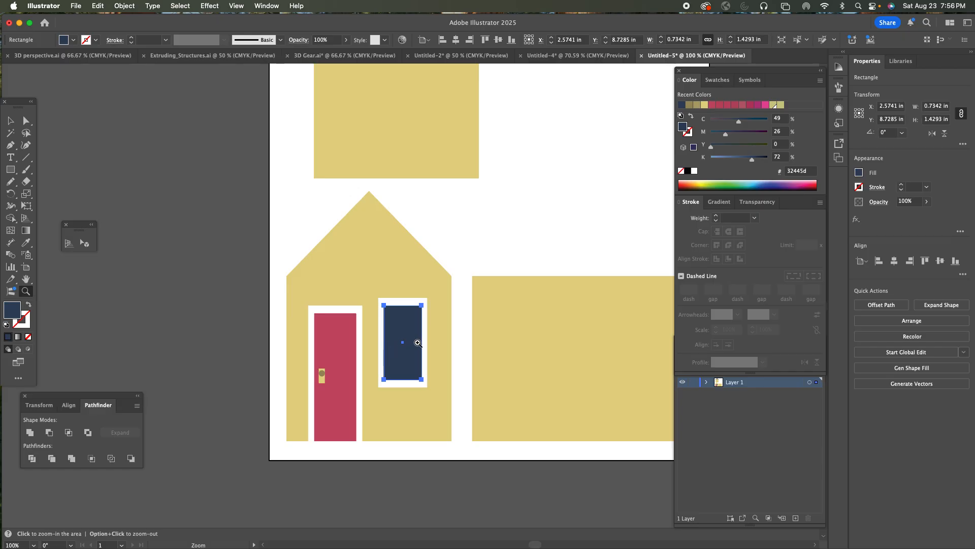
left_click(386, 345)
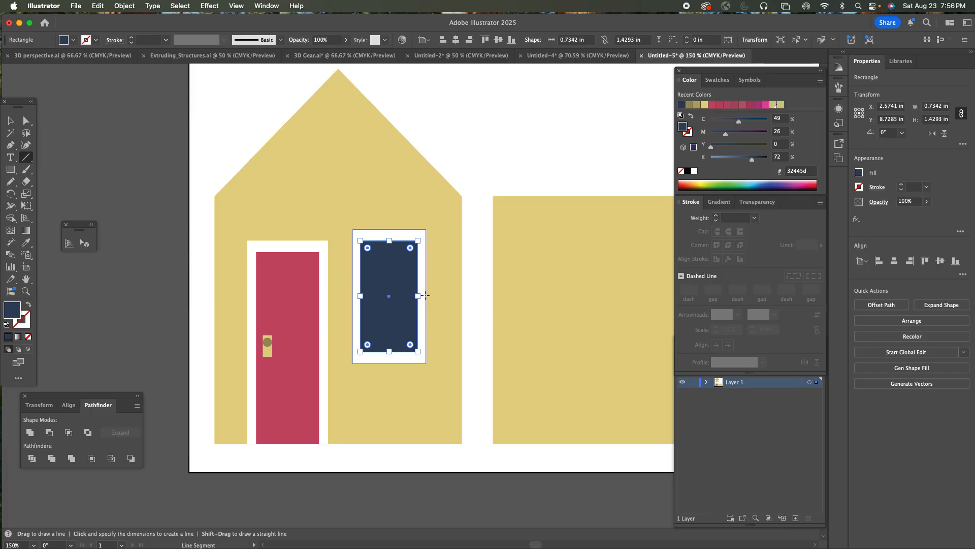
key("super+shift+a")
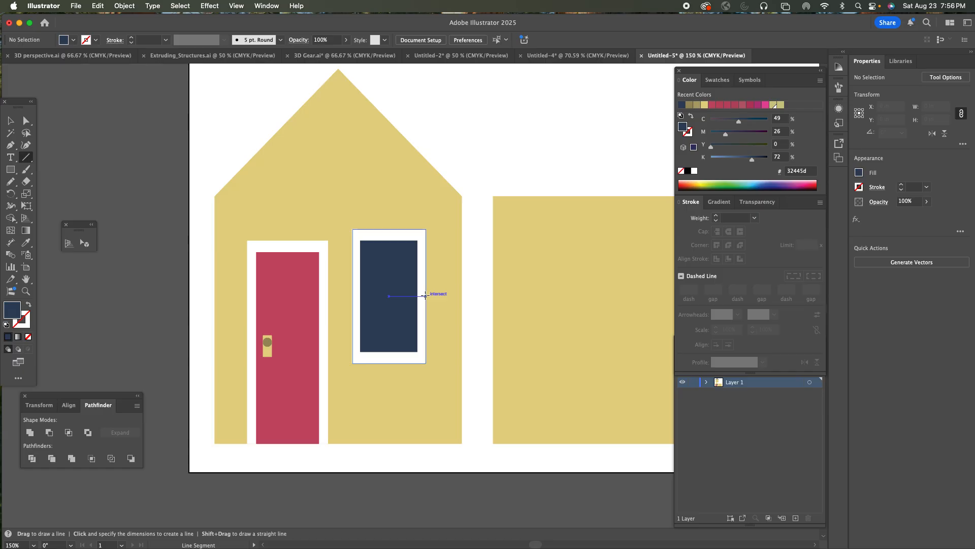
left_click_drag(426, 296, 356, 295)
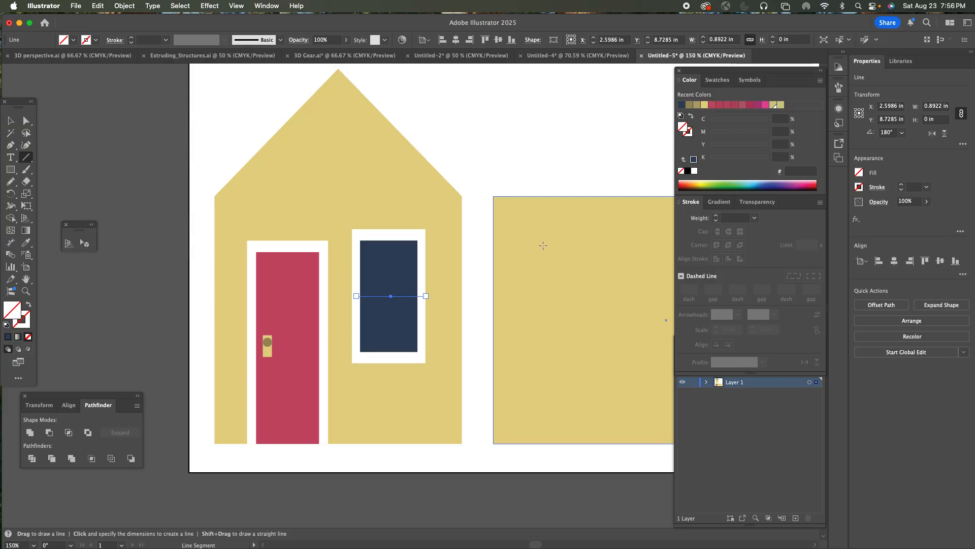
Give the window's crossbar line a white 7 pt stroke and deselect it.
left_click(690, 136)
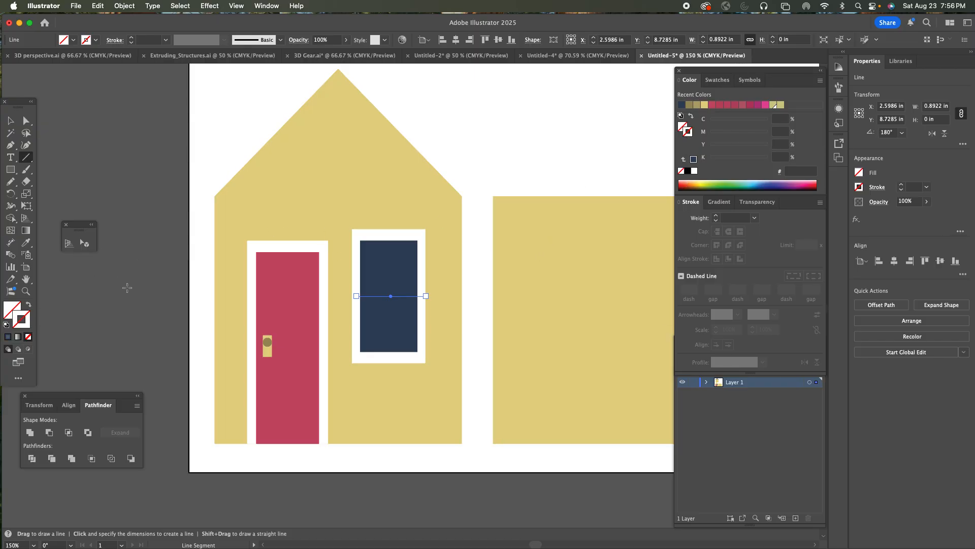
left_click(695, 171)
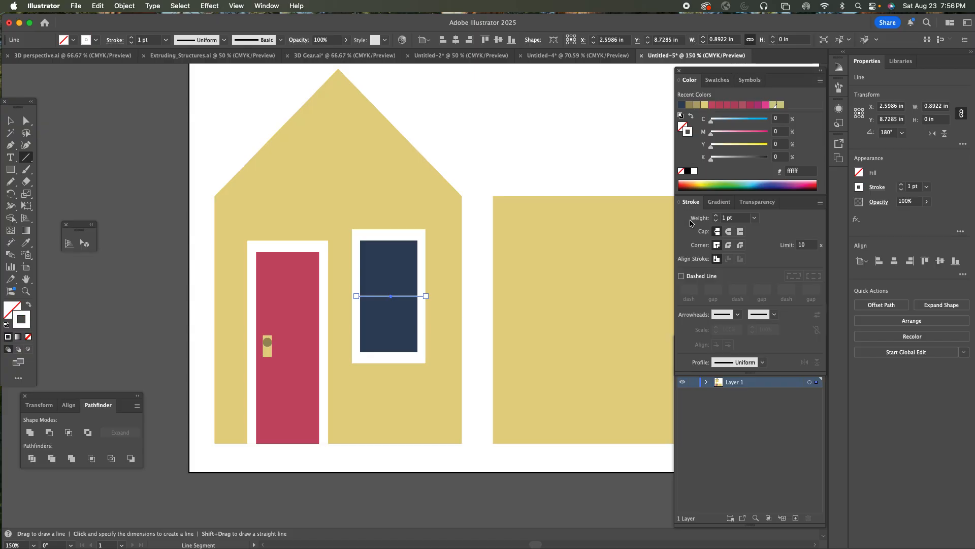
left_click(716, 215)
left_click(716, 216)
left_click(716, 216)
left_click(716, 215)
left_click(716, 216)
left_click(716, 216)
left_click(12, 122)
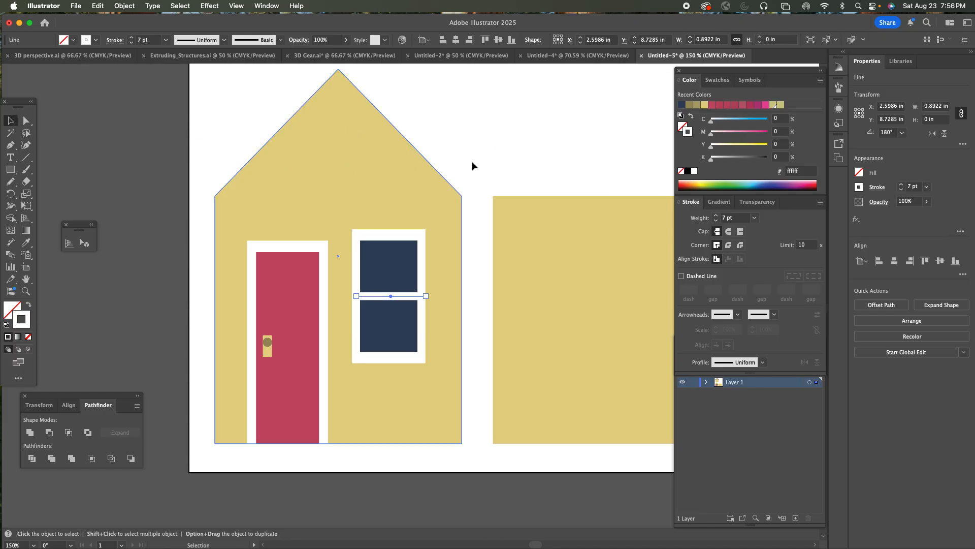
left_click(489, 150)
Group the crossbar line, the navy pane and the white frame into one window.
left_click_drag(508, 153, 432, 140)
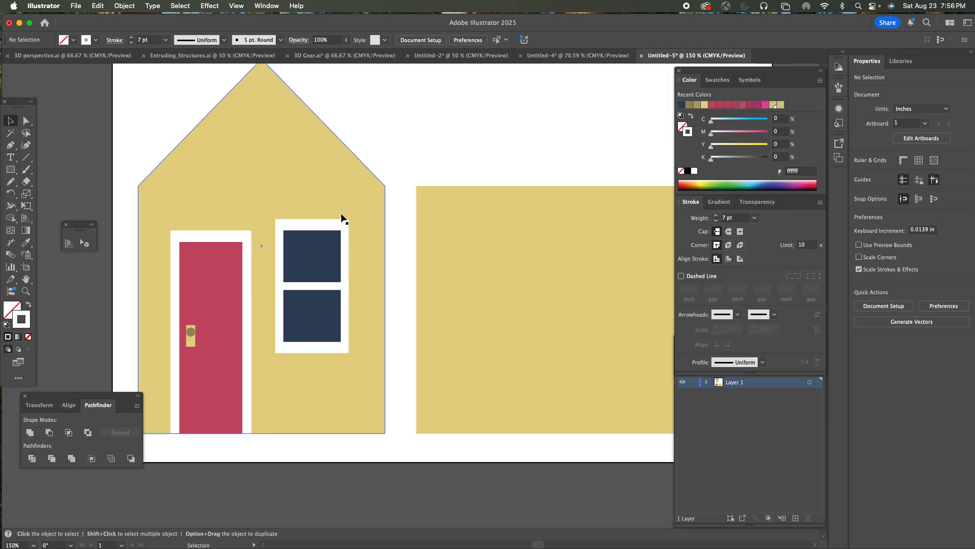
left_click(319, 287)
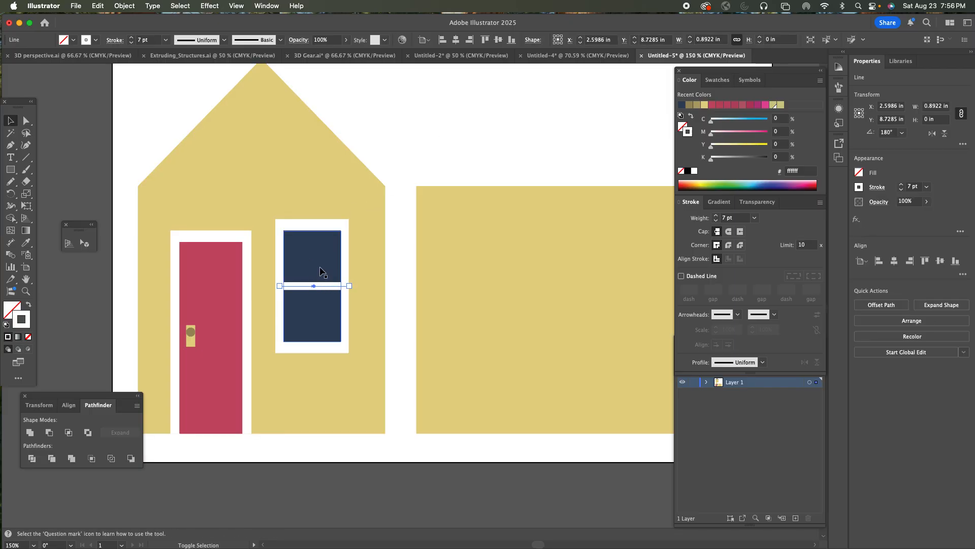
left_click(320, 269, "shift")
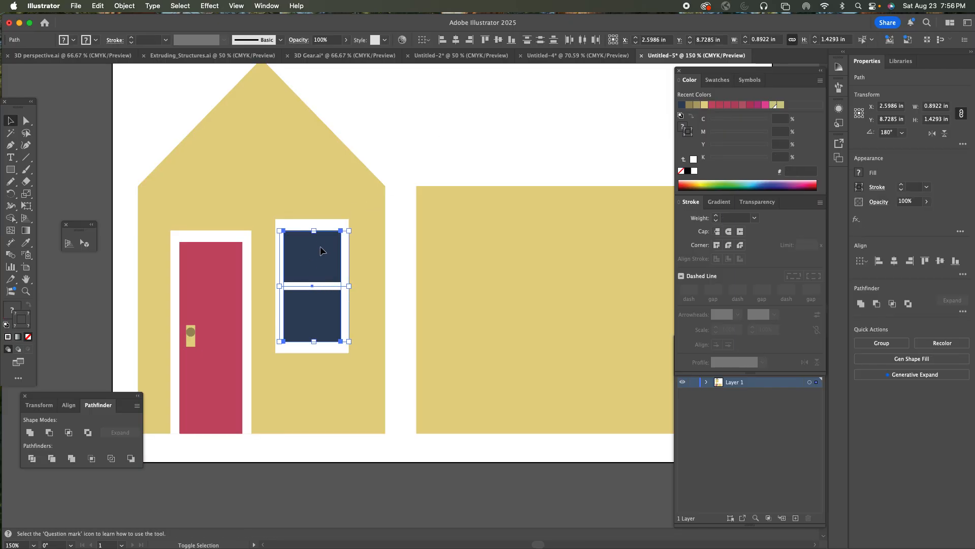
left_click(324, 225, "shift")
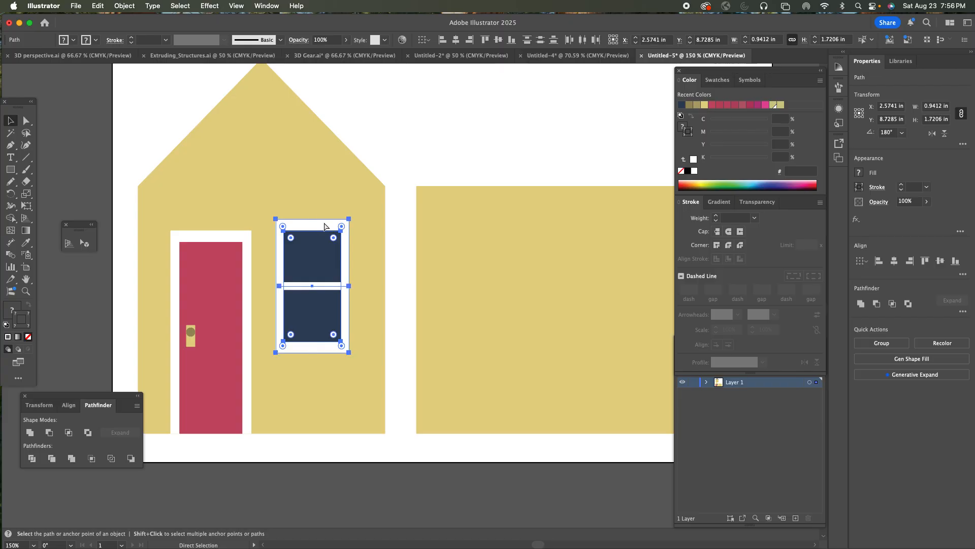
key("super+g")
Copy the grouped window twice onto the side wall, level with the front window and spaced apart, and deselect.
left_click_drag(307, 261, 478, 263)
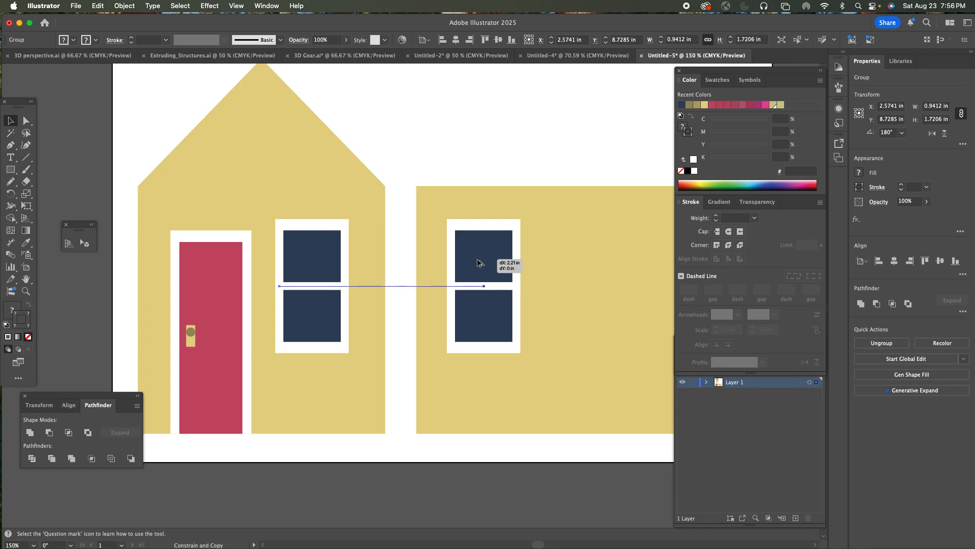
left_click_drag(478, 263, 481, 262)
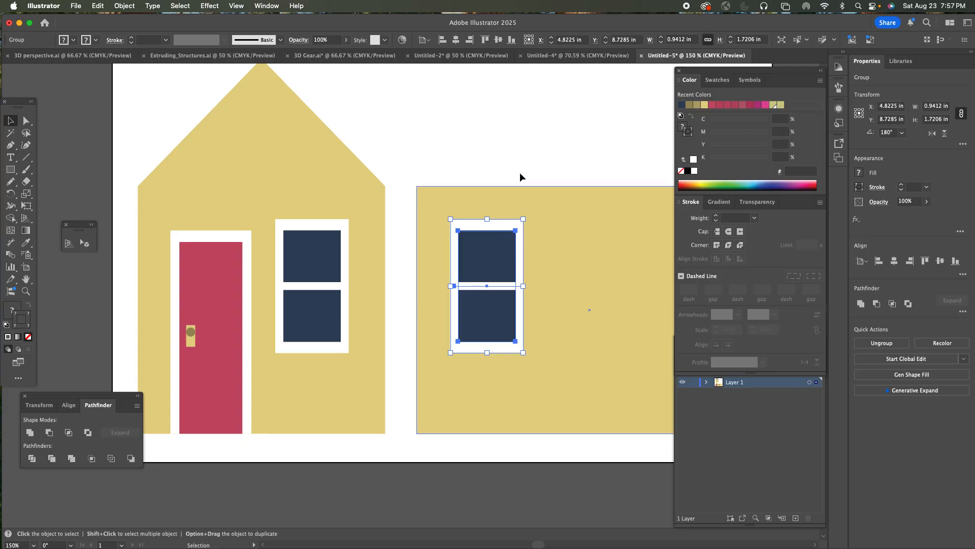
scroll(488, 144, "right", 5)
mouse_move(313, 262)
left_mouse_down()
mouse_move(506, 262)
mouse_move(319, 266)
mouse_move(330, 265)
left_mouse_up()
left_click(360, 142)
Draw a white 7 pt horizontal line about 3.44 inches long across the lower front wall, extending past both edges.
key("space")
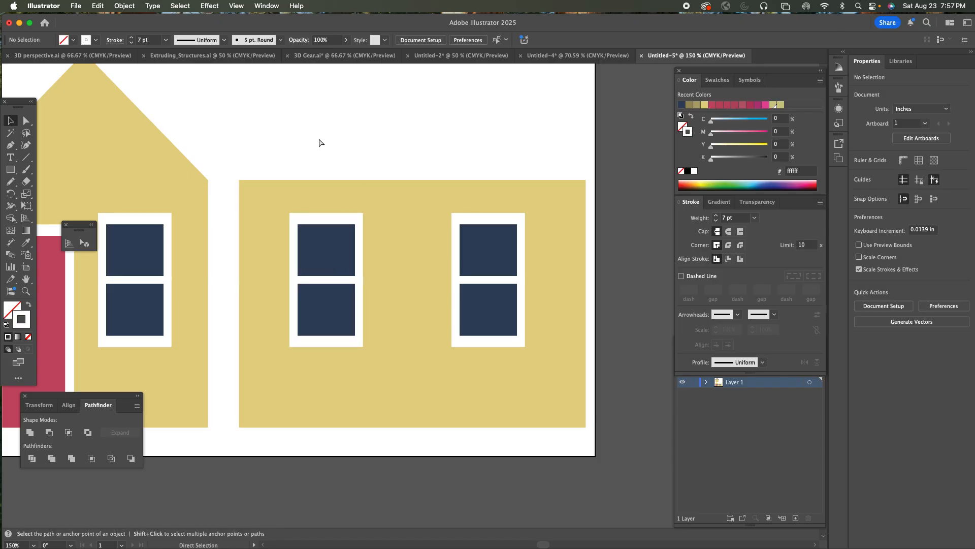
key("super+minus")
left_click_drag(339, 183, 432, 202)
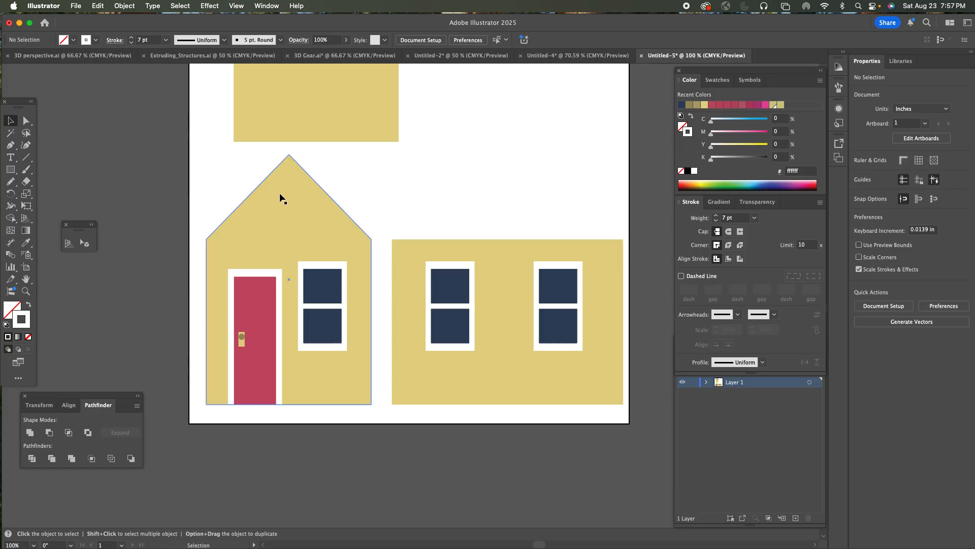
left_click(26, 157)
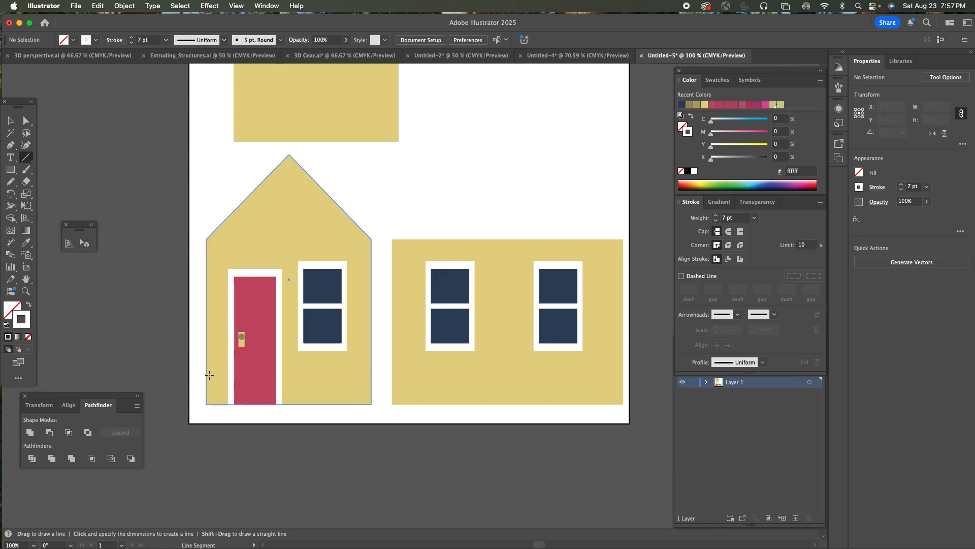
left_click_drag(201, 385, 379, 387)
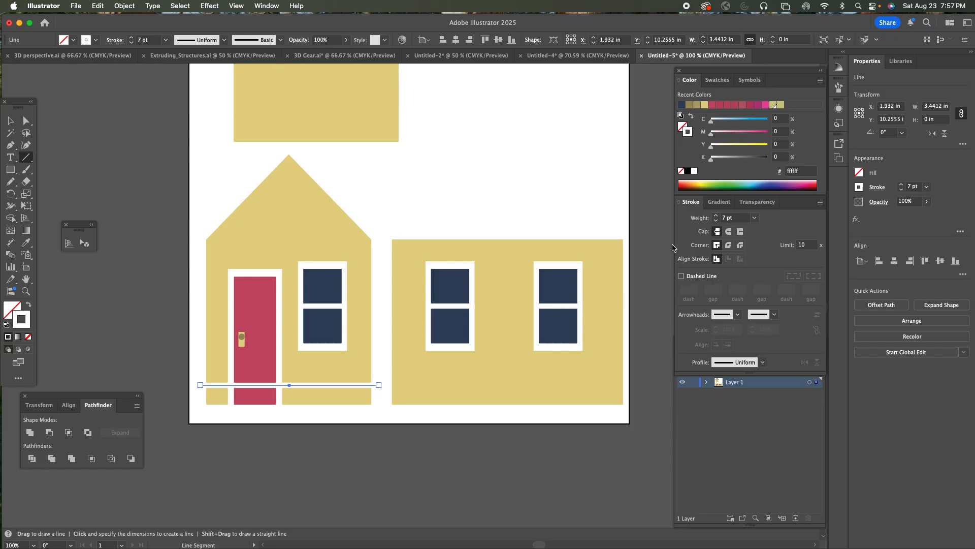
Recolor the front wall line's stroke blue-gray with cyan 12% and black 58%, and set its weight to 4 pt.
left_click(744, 158)
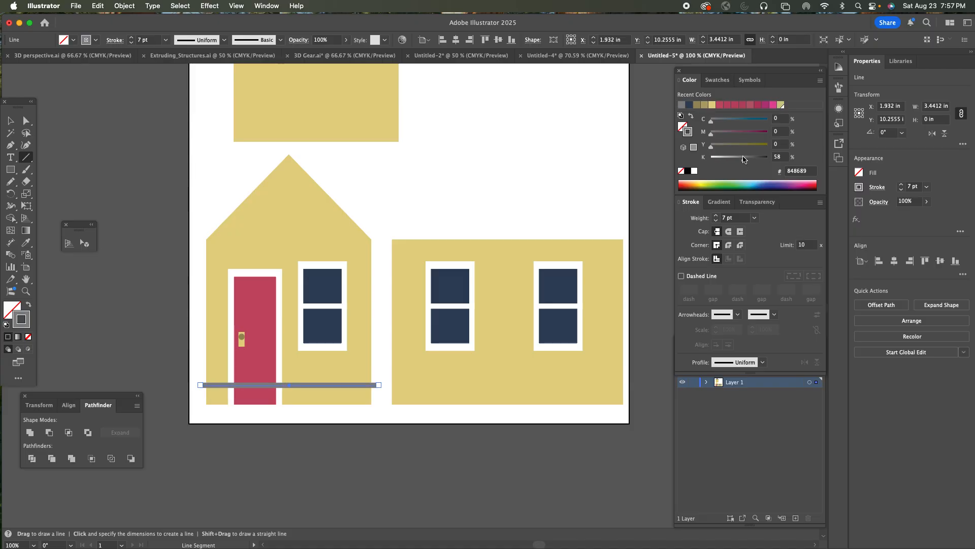
left_click(718, 121)
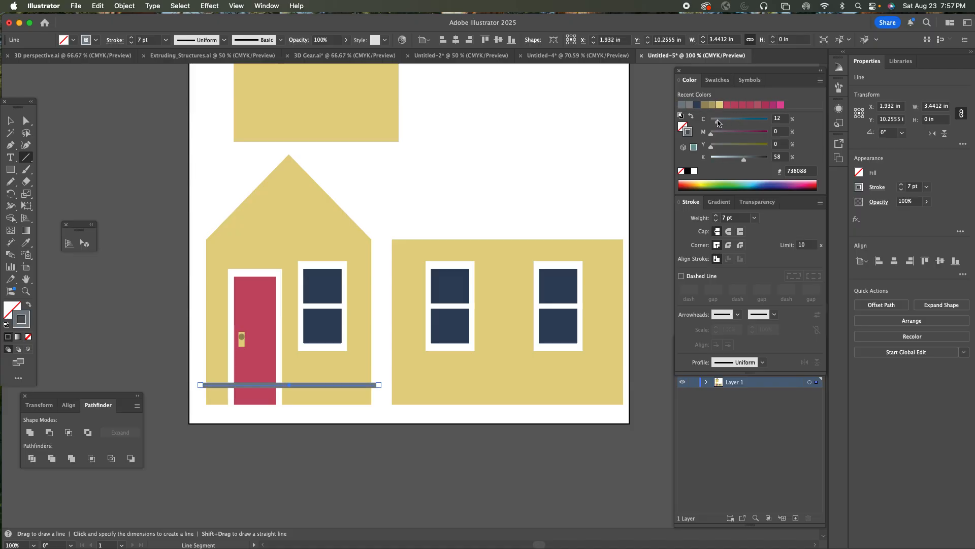
left_click(715, 221)
left_click(716, 220)
left_click(716, 221)
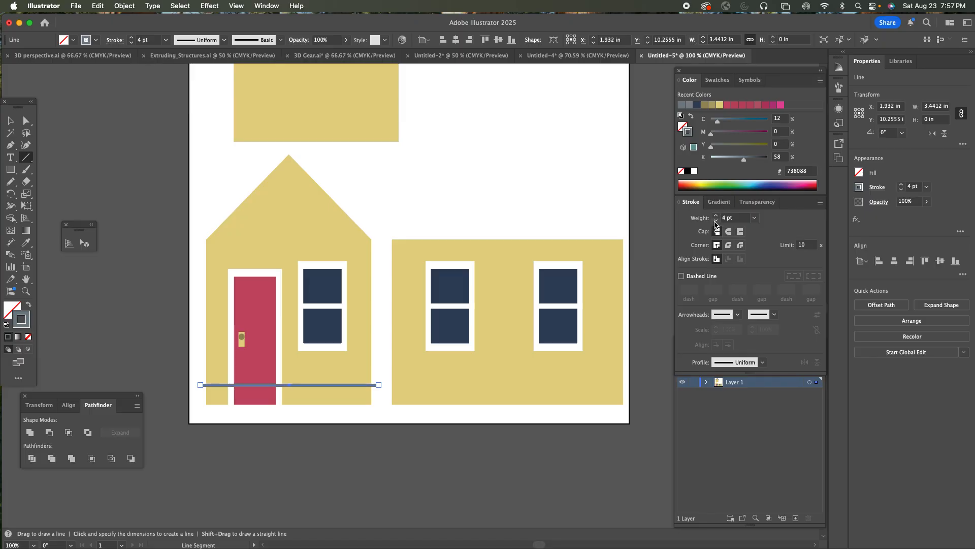
Copy the line straight up about 4.09 inches to just below the gable peak and blend the two lines.
key("v")
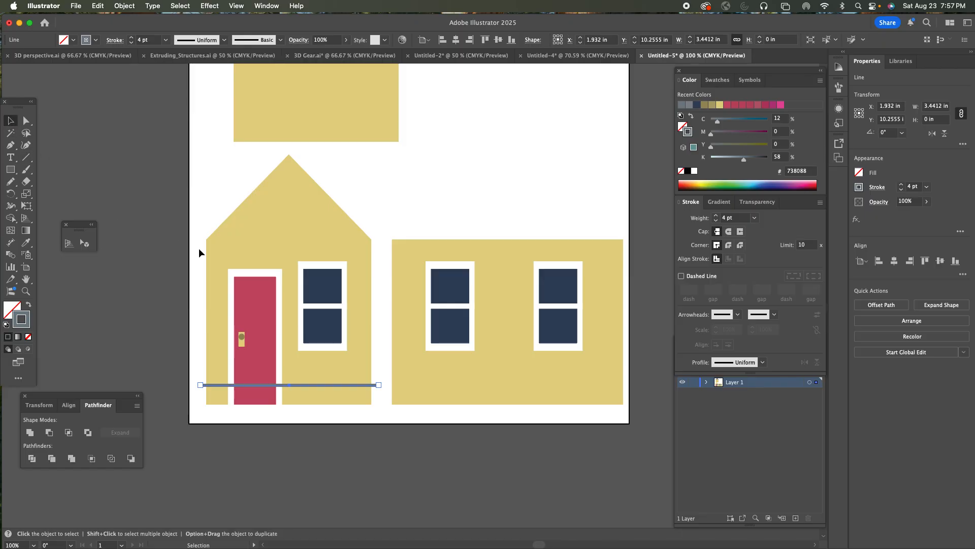
left_click_drag(343, 385, 344, 176)
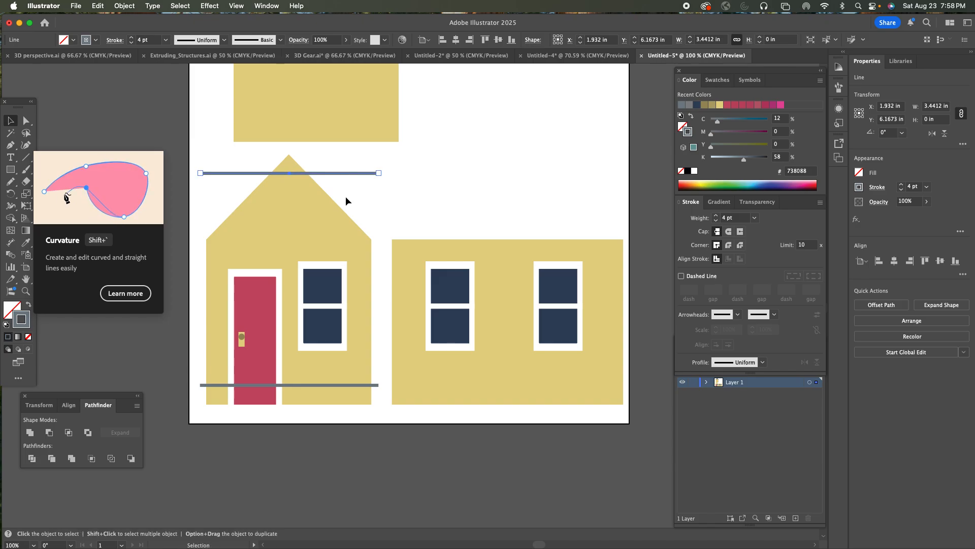
left_click(9, 255)
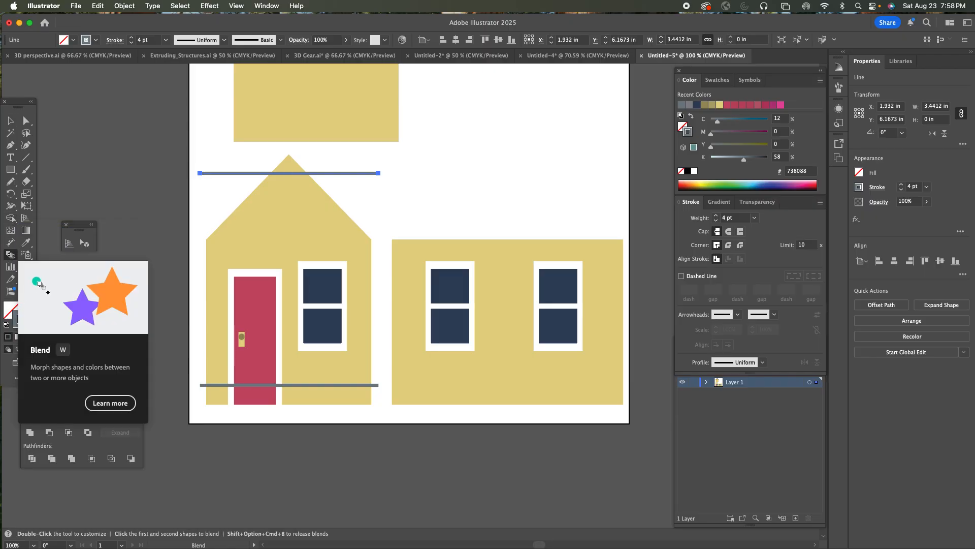
left_click(380, 174)
left_click(377, 386)
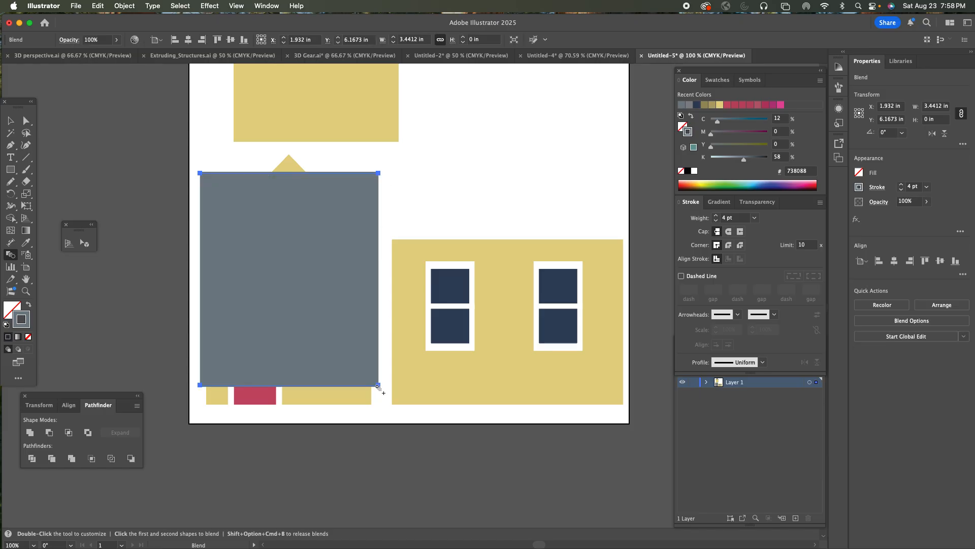
Set the blend's spacing to Specified Steps with 8 steps and preview it.
double_click(11, 257)
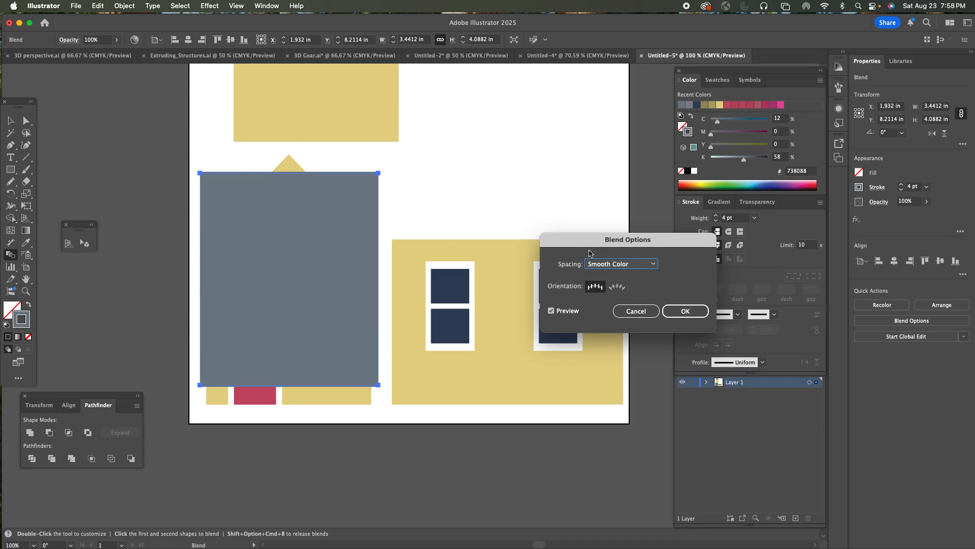
left_click(630, 264)
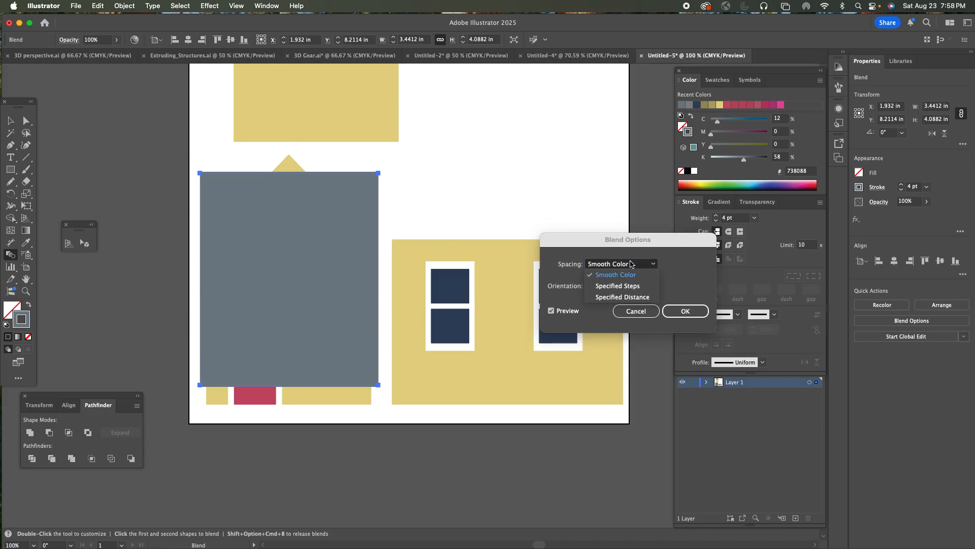
left_click(631, 286)
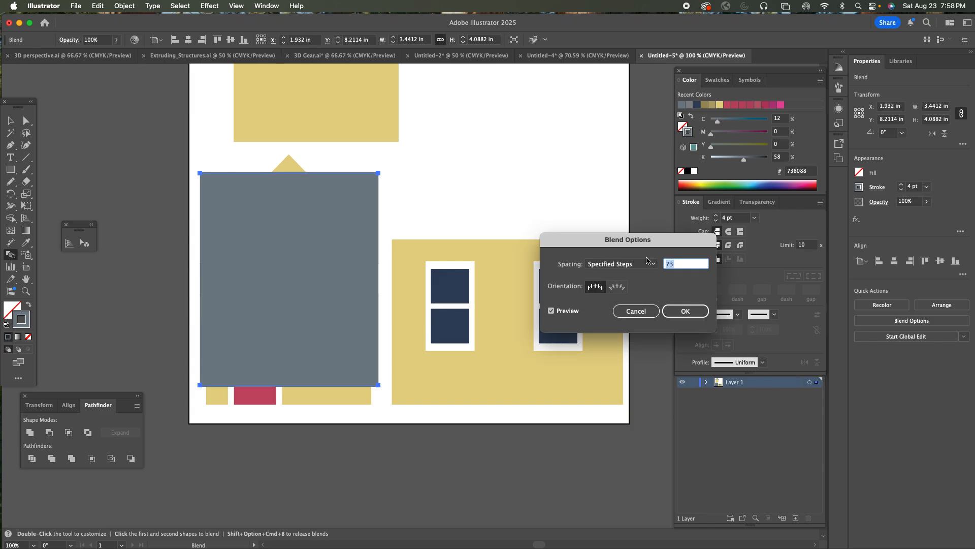
type("8")
left_click(551, 311)
left_click(551, 312)
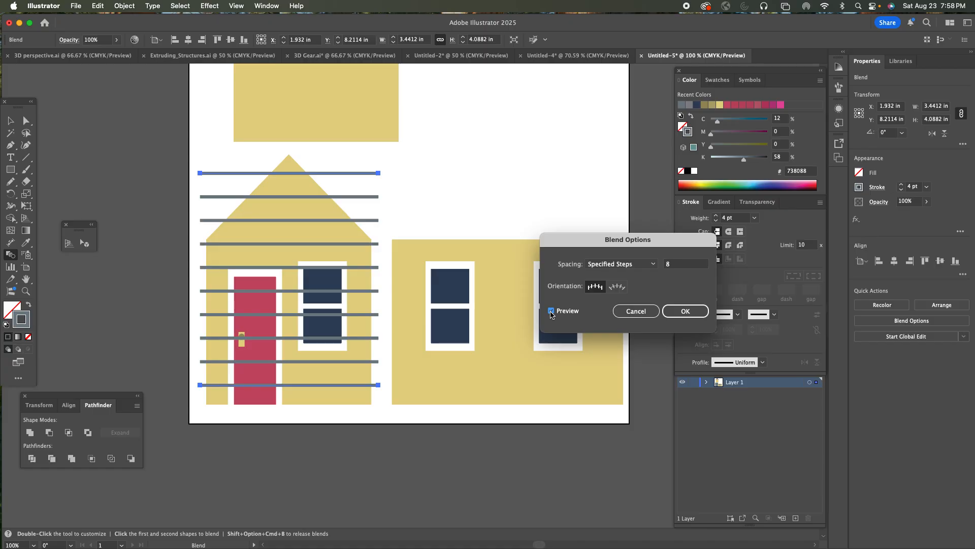
Set the blend to 7 specified steps, preview it and apply the options.
double_click(678, 265)
type("9")
left_click_drag(675, 264, 655, 263)
type("7")
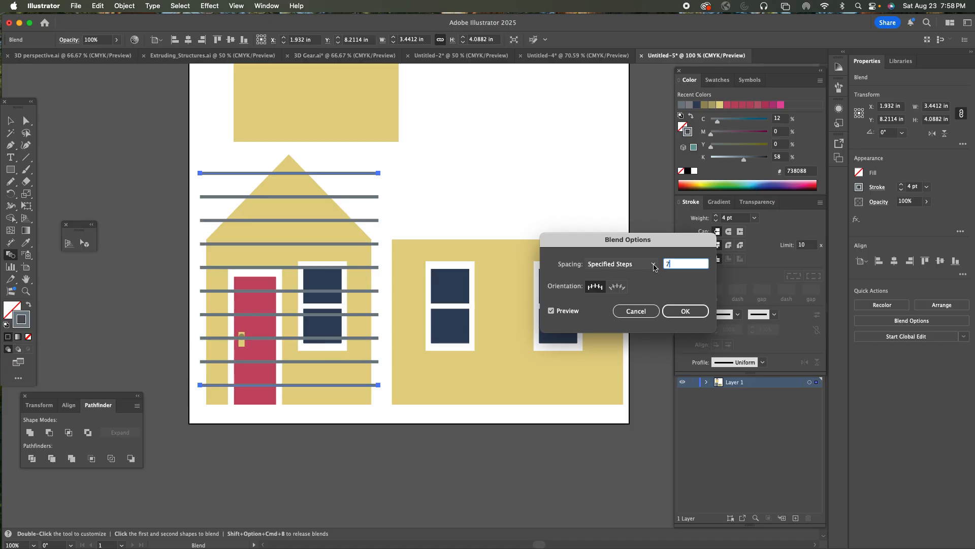
left_click(552, 310)
left_click(551, 311)
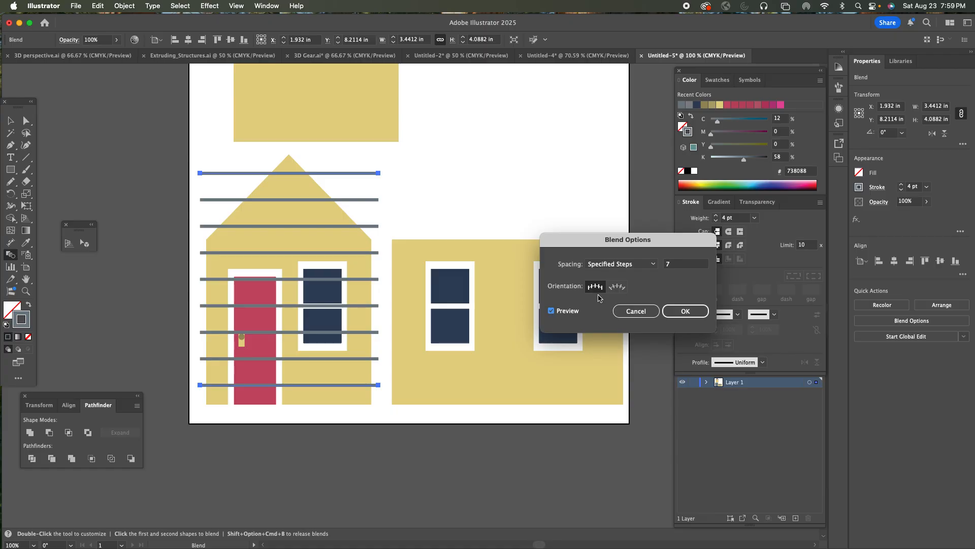
left_click(683, 311)
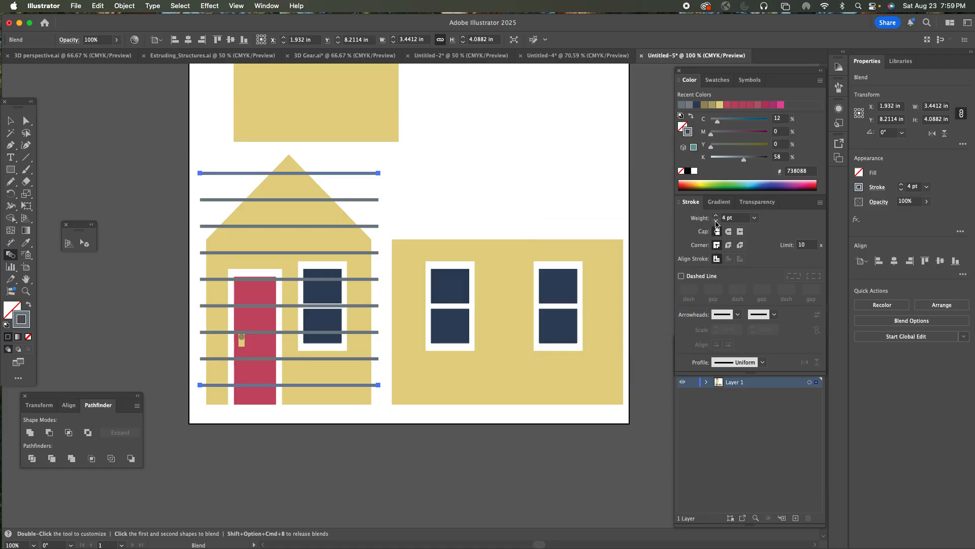
Set the blended front wall lines' stroke weight to 3 pt and deselect them.
left_click(716, 221)
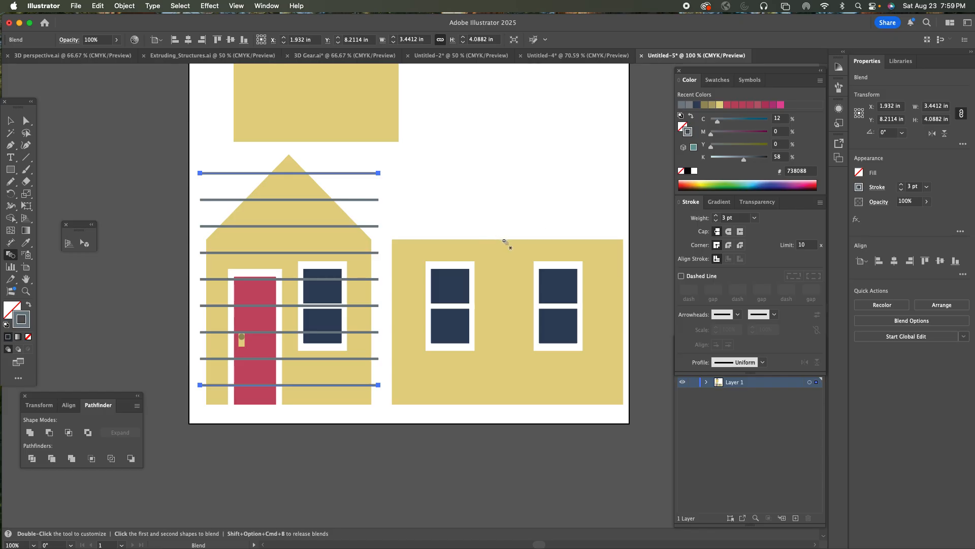
left_click(10, 121)
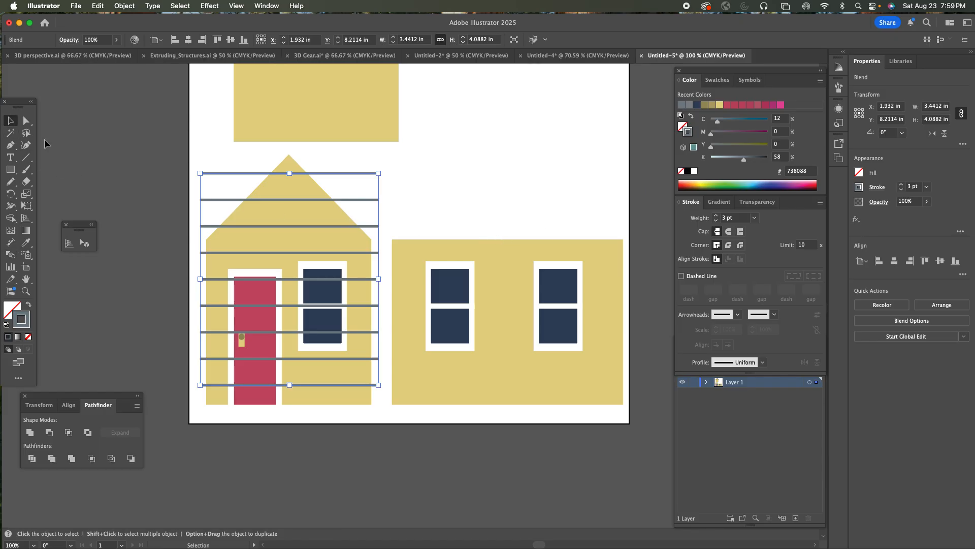
left_click(397, 199)
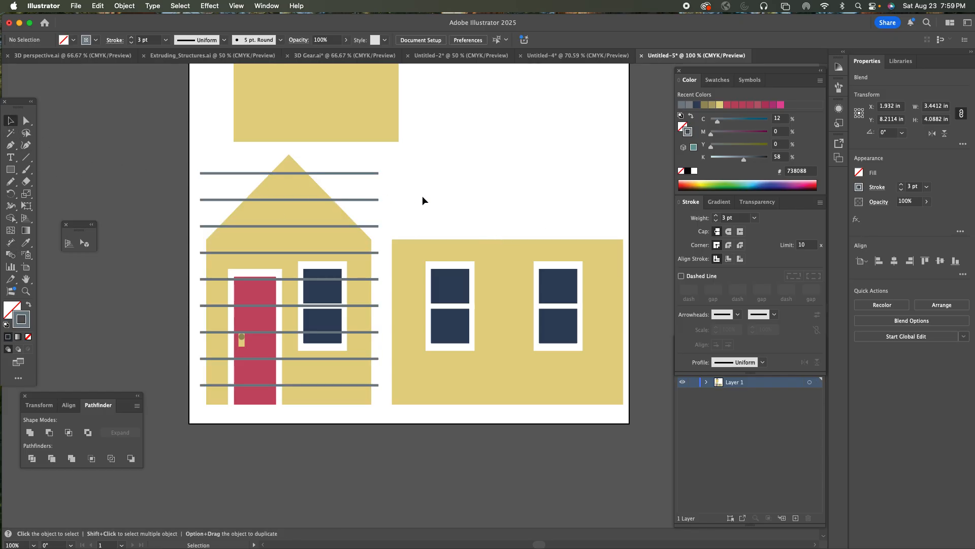
left_click(335, 175)
double_click(336, 175)
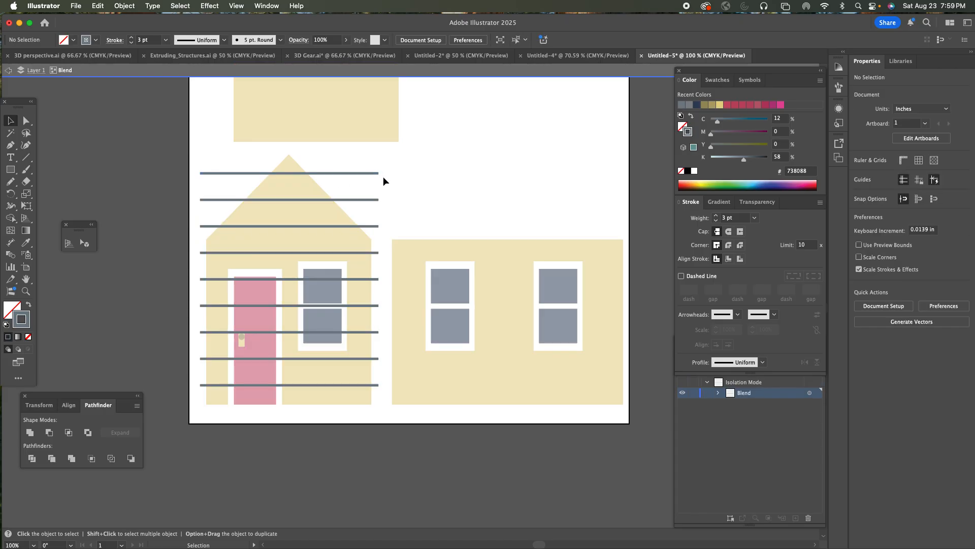
left_click(9, 73)
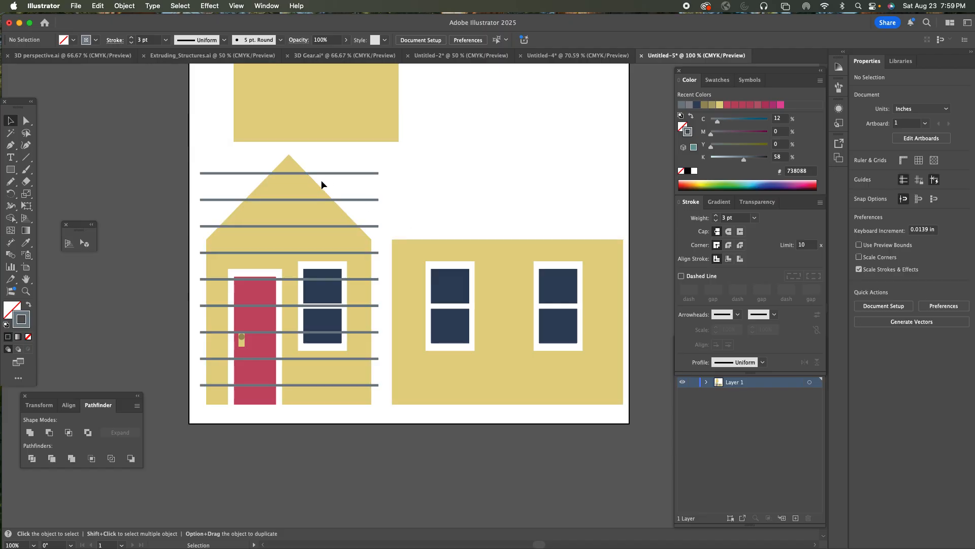
Copy the blended lines onto the side wall, widen the copy to about 4.67 inches, and set its stroke to 3 pt.
left_click_drag(322, 173, 512, 195)
left_click_drag(565, 279, 628, 279)
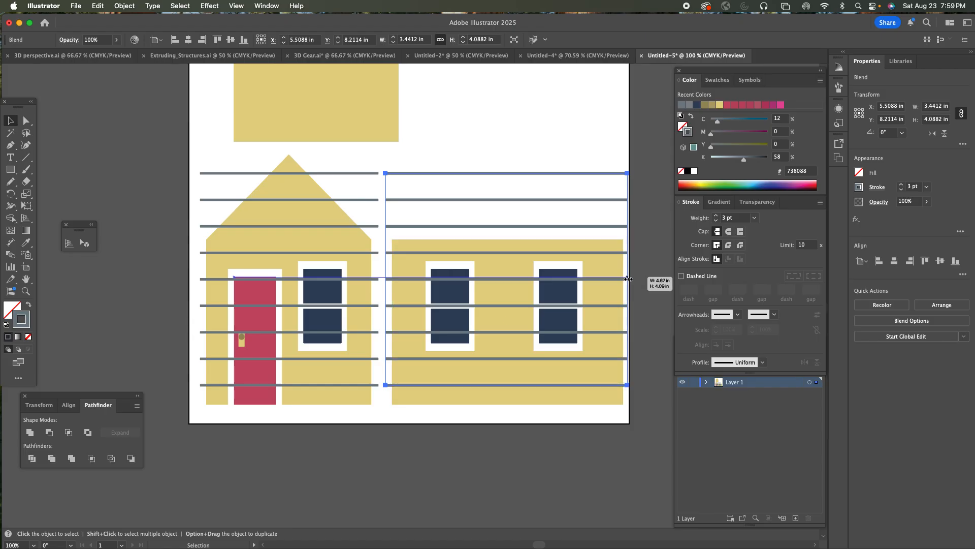
left_click_drag(628, 279, 629, 279)
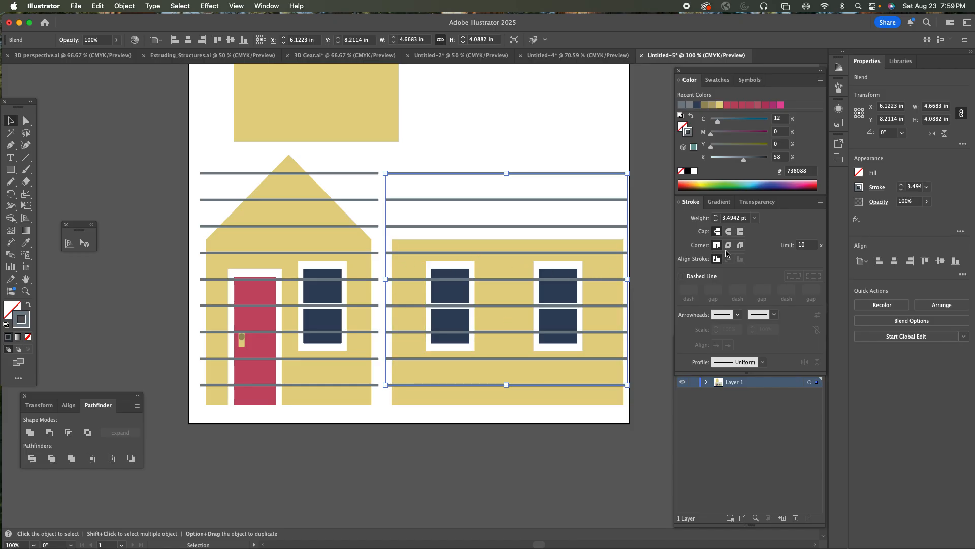
left_click(716, 221)
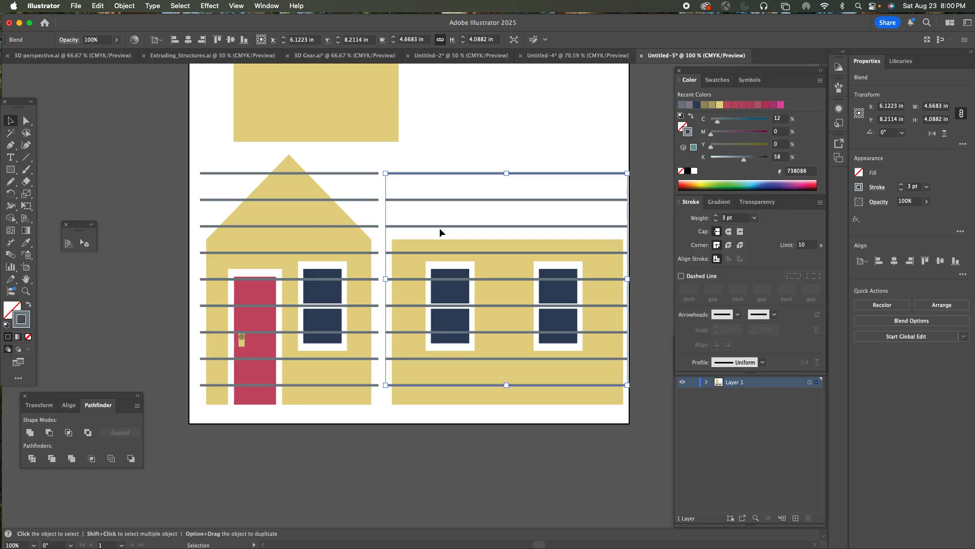
Expand the front wall's blend into individual lines and check their paths in outline view.
left_click(363, 178)
left_click(362, 173)
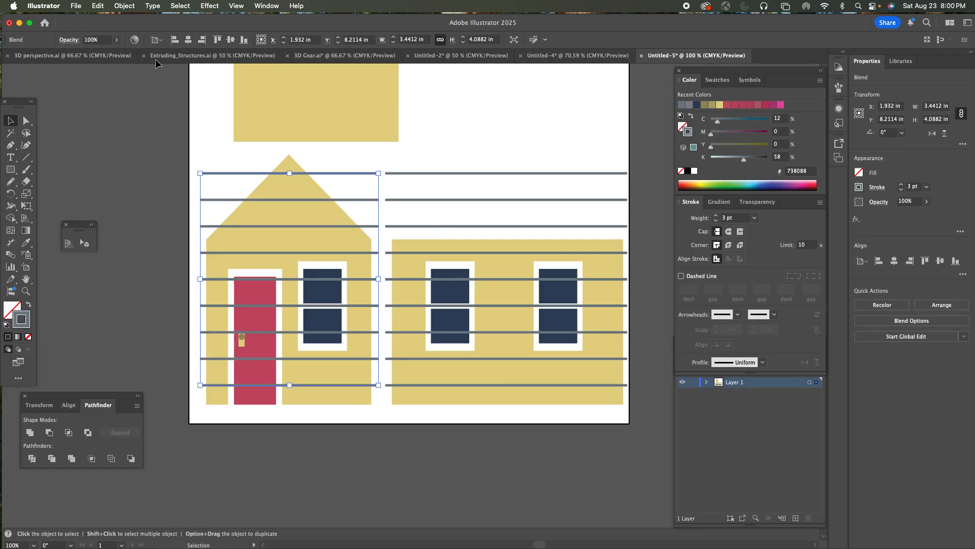
left_click(125, 5)
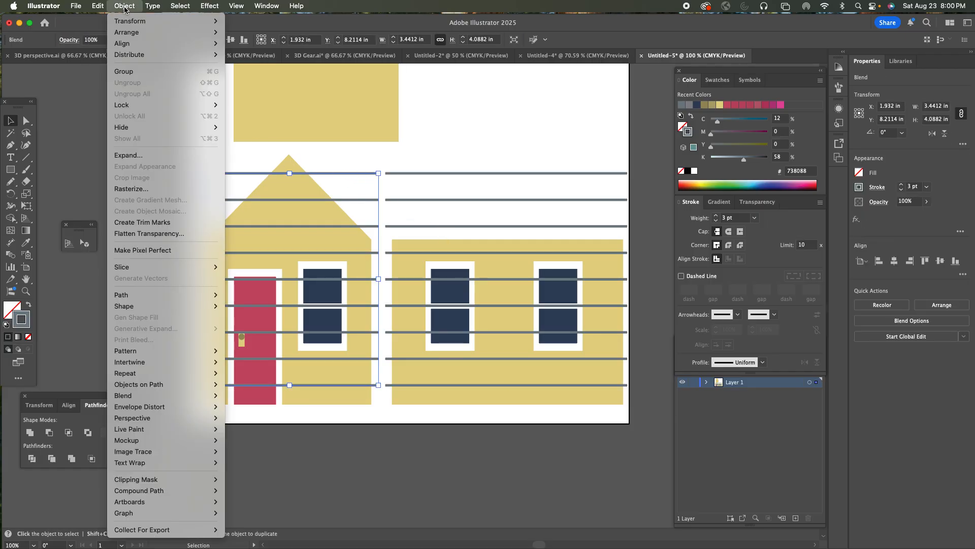
left_click(156, 155)
left_click(516, 344)
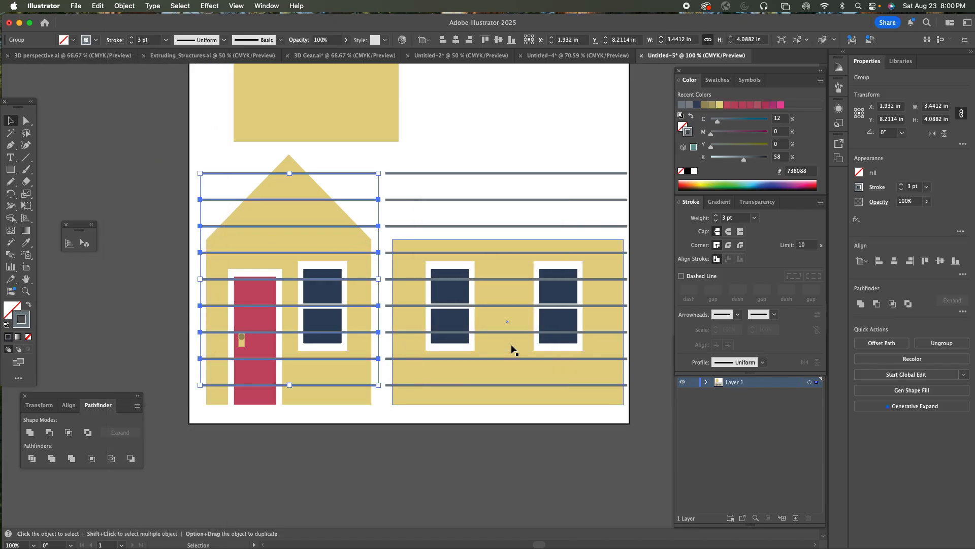
key("a")
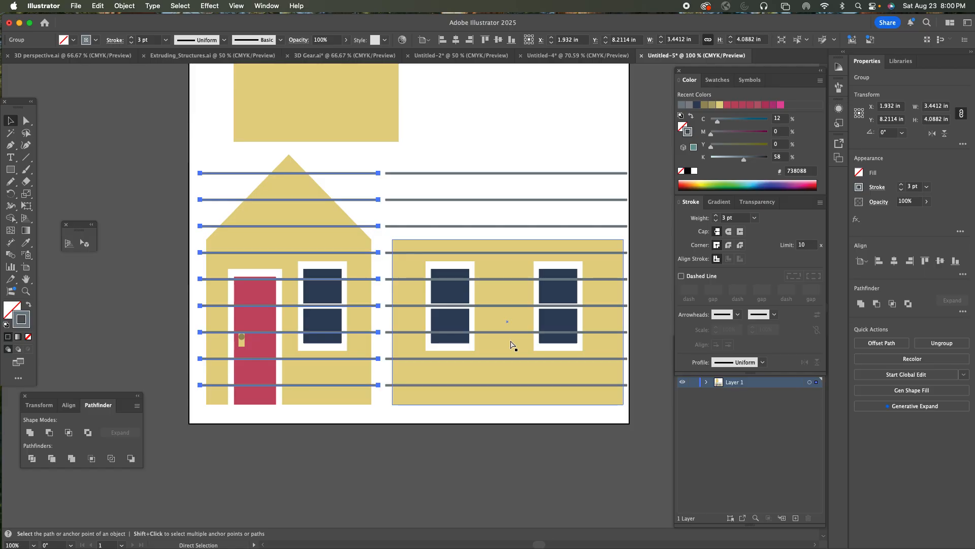
key("super+i")
left_click(572, 359)
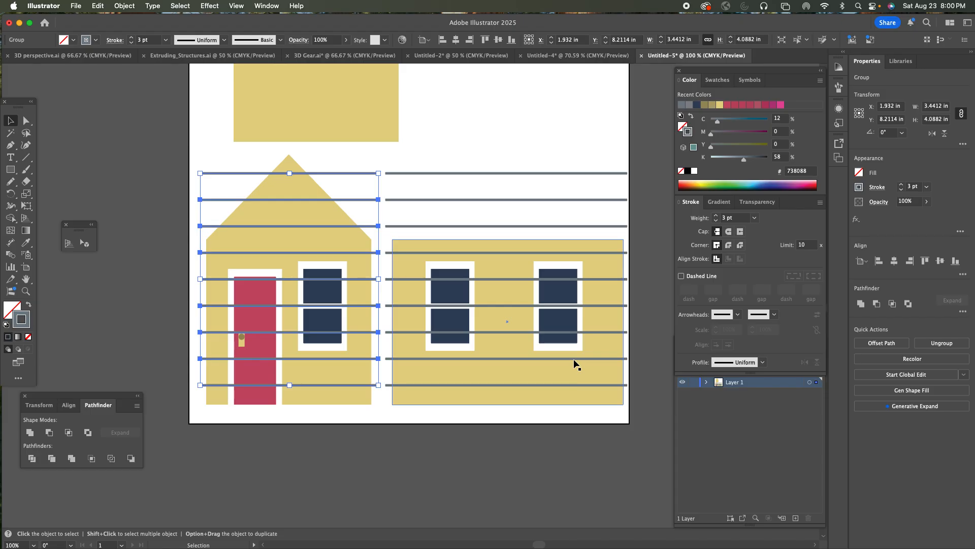
key("super+y")
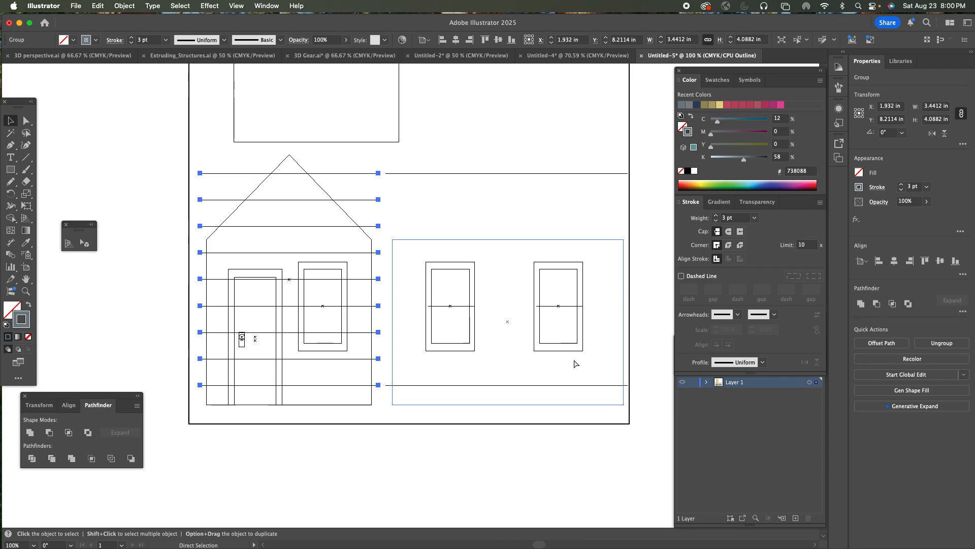
key("super+y")
key("v")
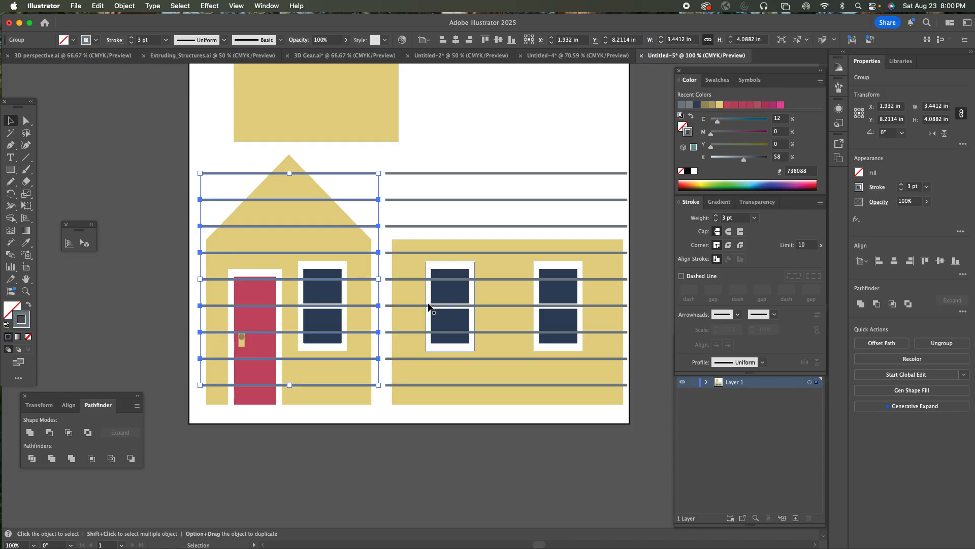
Expand the fill and stroke of the front wall lines into filled shapes and check them in outline view.
left_click(124, 6)
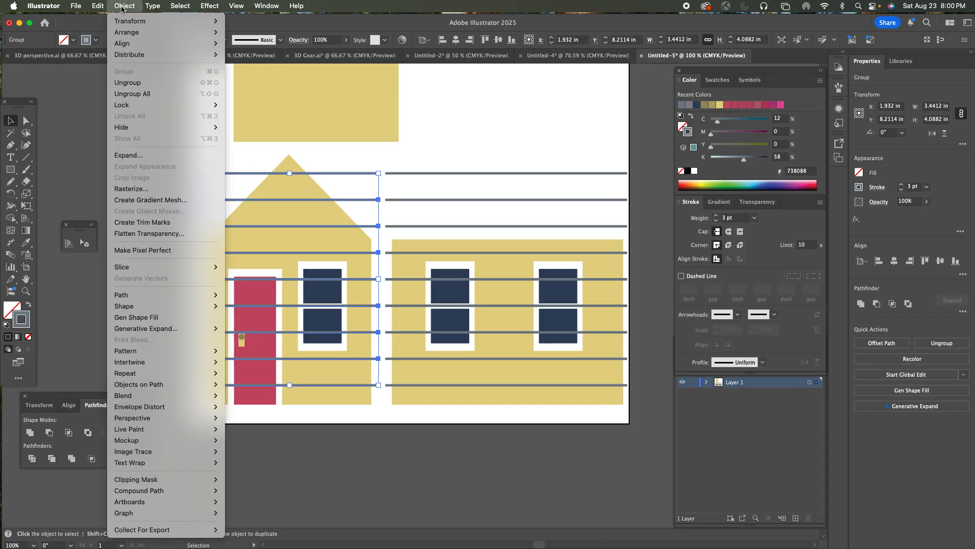
left_click(148, 155)
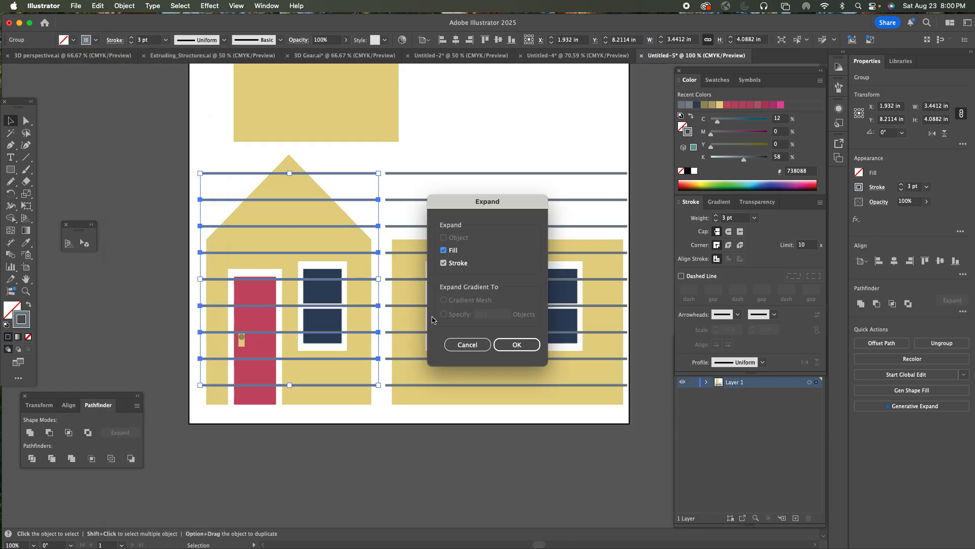
left_click(510, 346)
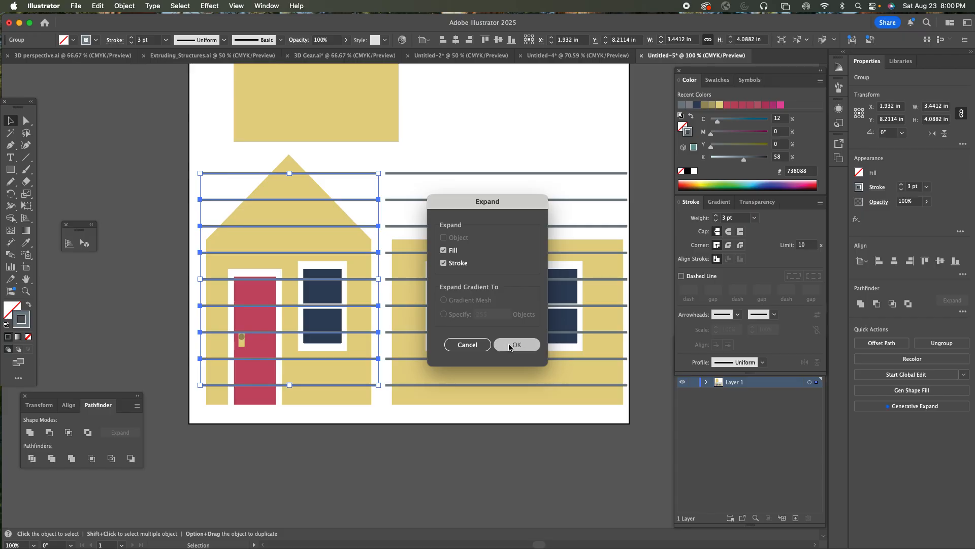
key("a")
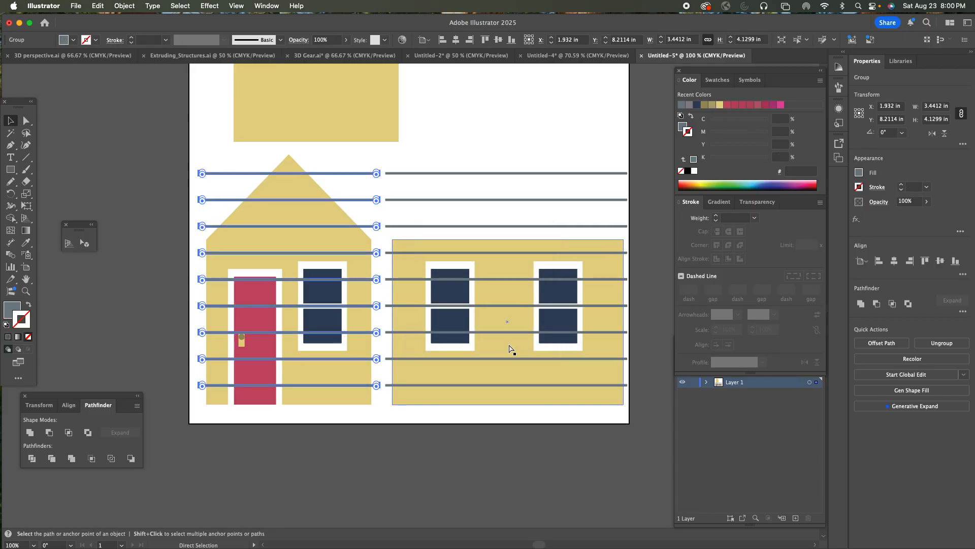
key("super+y")
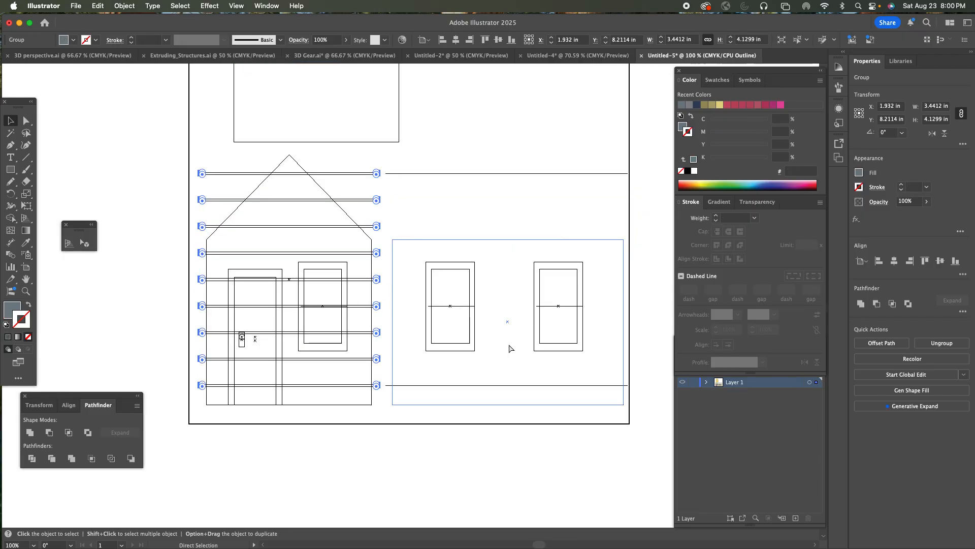
key("super+y")
key("v")
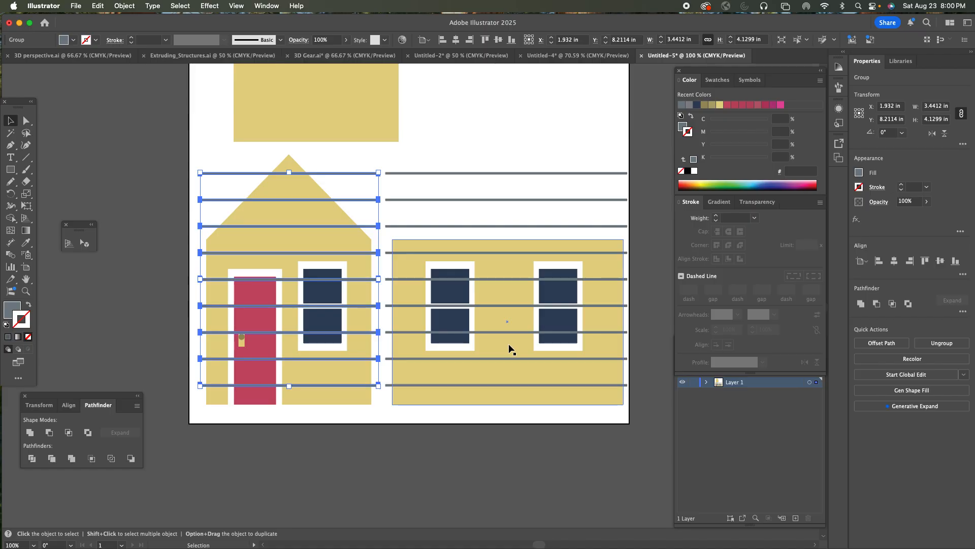
Trim the overhanging ends of the siding lines to the gabled front wall's outline with the Shape Builder tool.
left_click(309, 217, "shift")
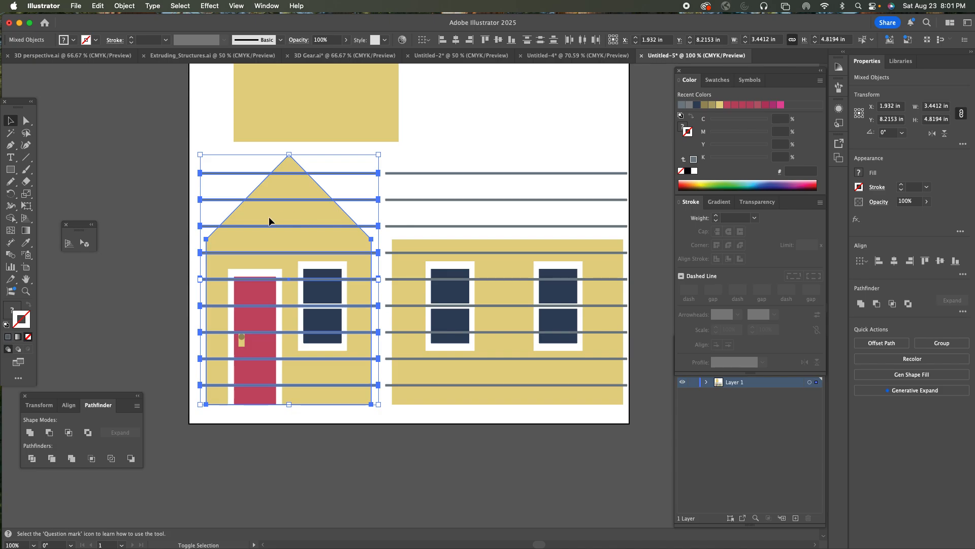
key("shift+m")
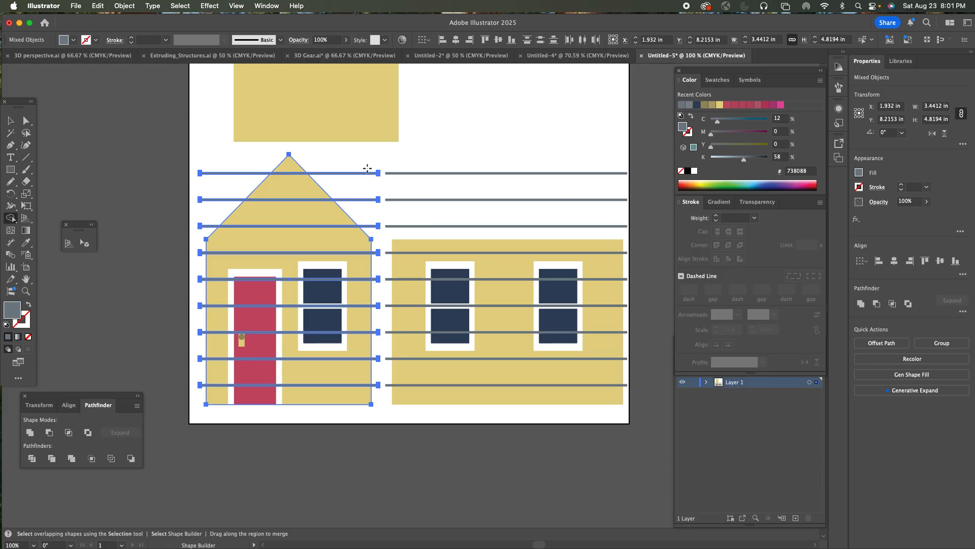
left_click_drag(367, 168, 375, 392)
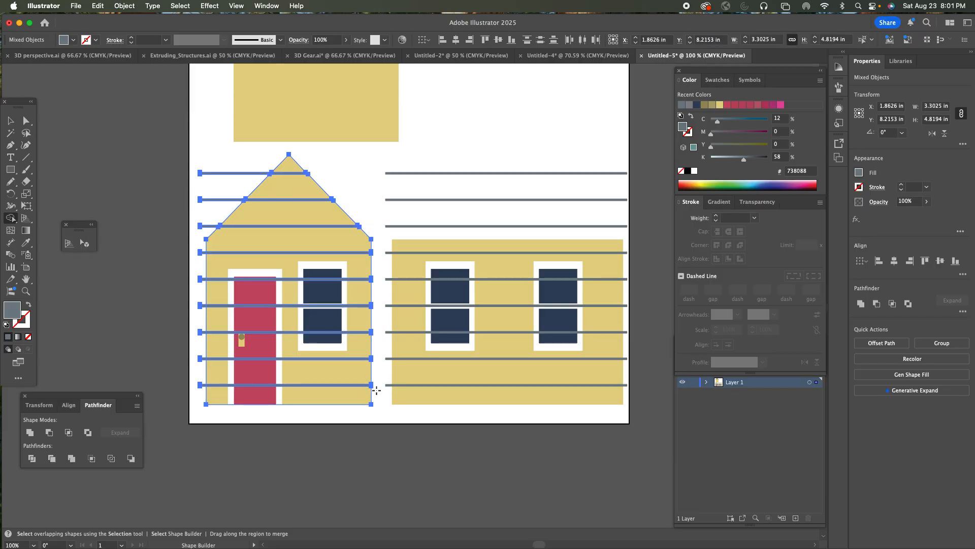
mouse_move(230, 171)
left_mouse_down()
mouse_move(200, 249)
mouse_move(199, 391)
left_mouse_up()
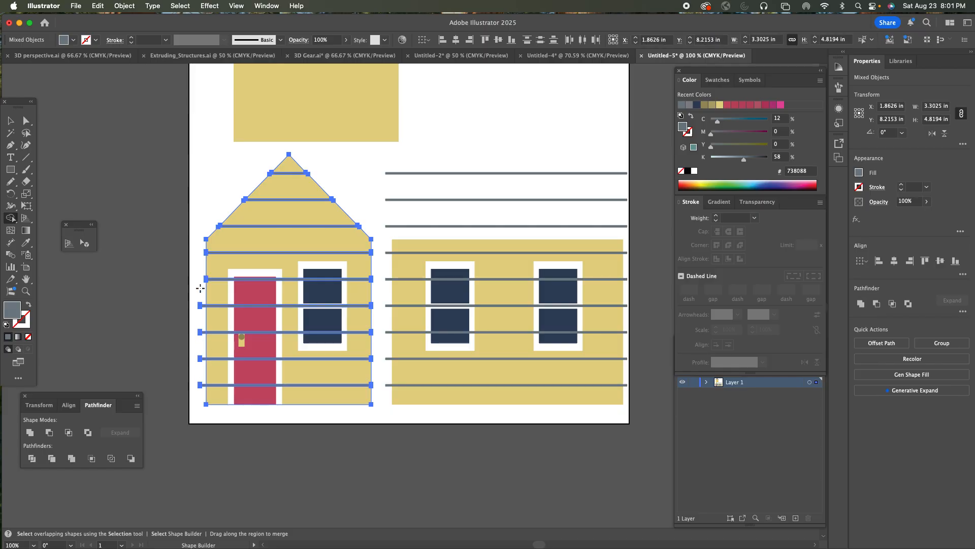
left_click_drag(199, 292, 201, 388)
mouse_move(403, 163)
left_mouse_down()
mouse_move(407, 220)
mouse_move(360, 149)
mouse_move(231, 147)
left_mouse_up()
left_click(11, 120)
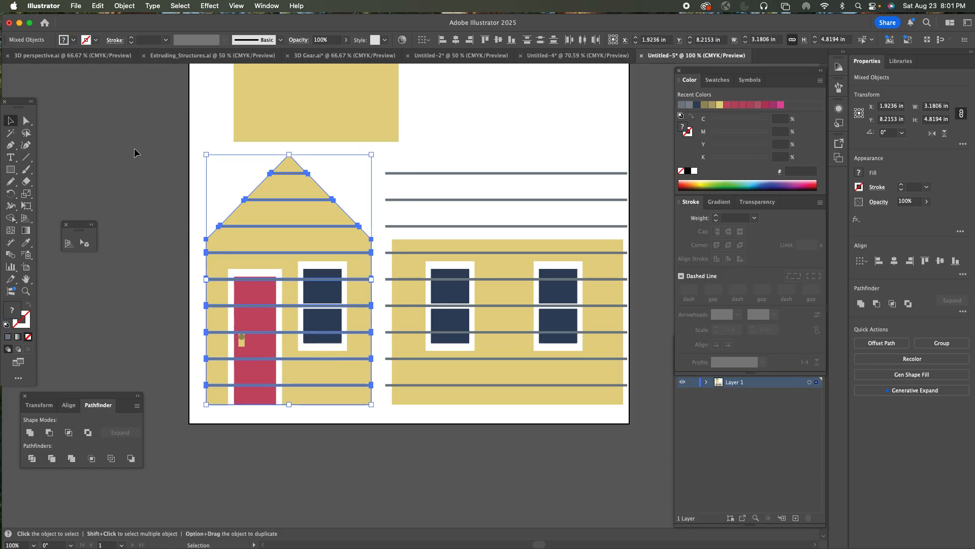
Expand the side wall's blend into individual lines, and expand their fill and stroke into filled shapes.
left_click(447, 176)
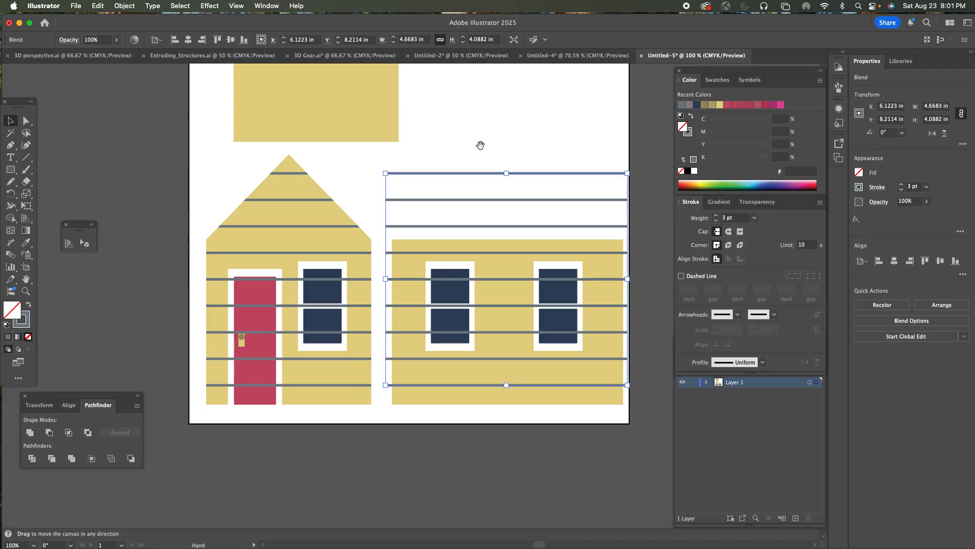
left_click_drag(479, 146, 426, 151)
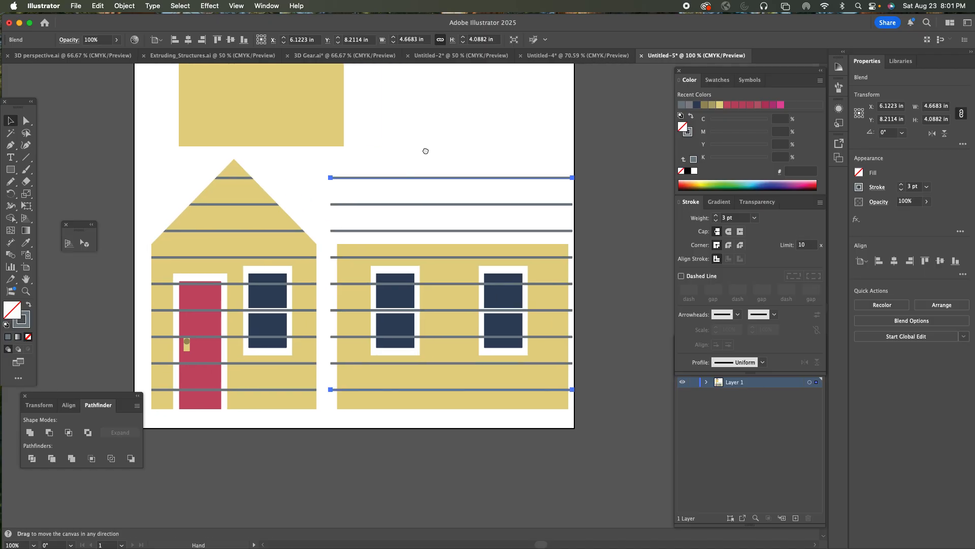
left_click(125, 6)
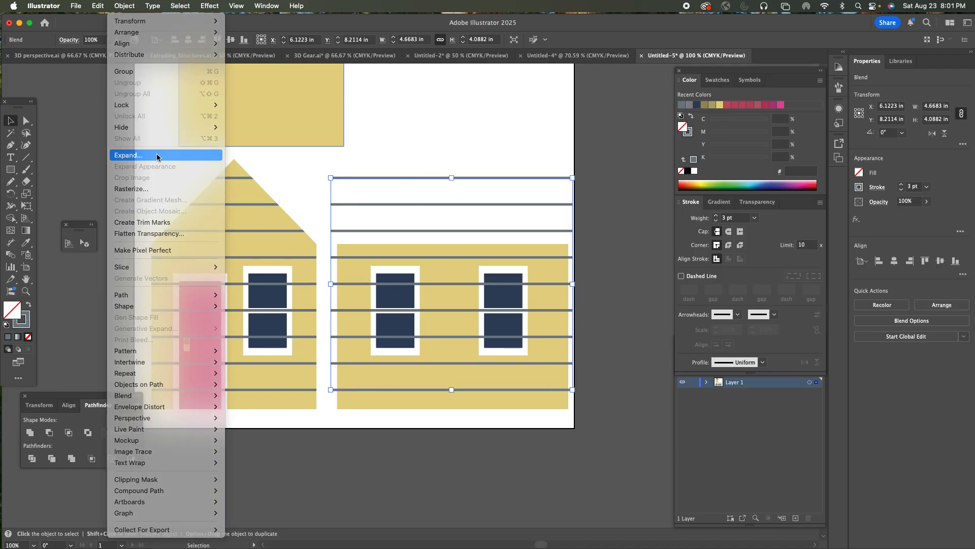
left_click(138, 154)
left_click(517, 344)
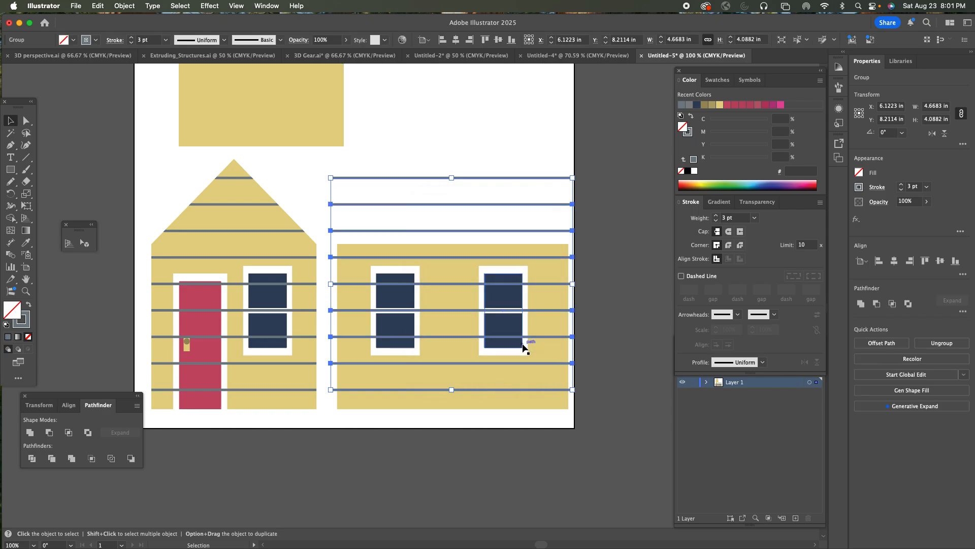
left_click(129, 5)
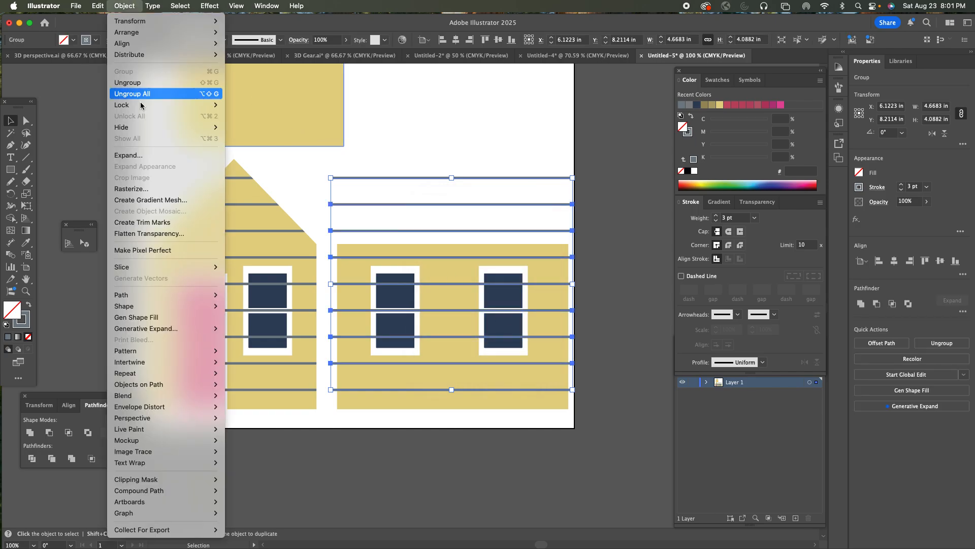
left_click(153, 155)
left_click(516, 344)
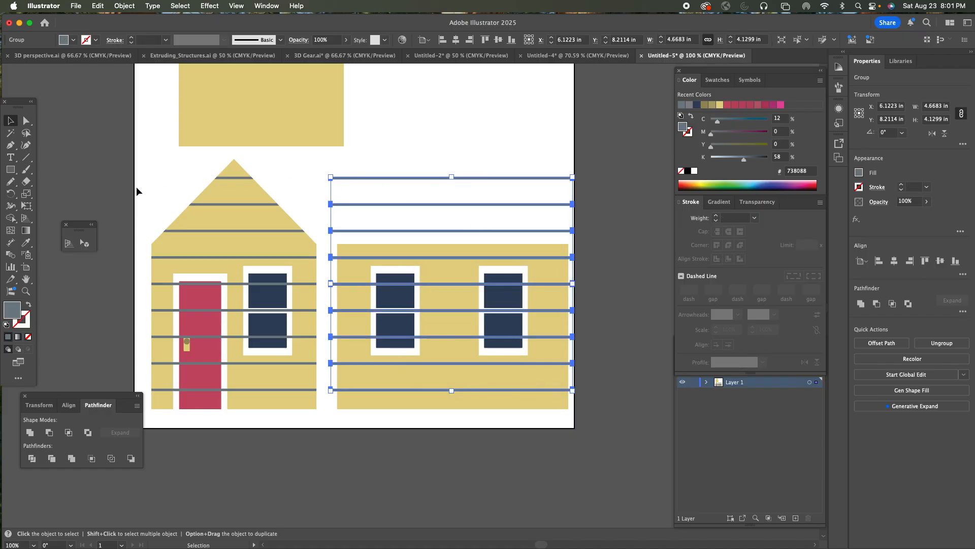
Remove the siding lines above and beyond the side wall's edges with the Shape Builder tool, and deselect the artwork.
left_click(409, 253, "shift")
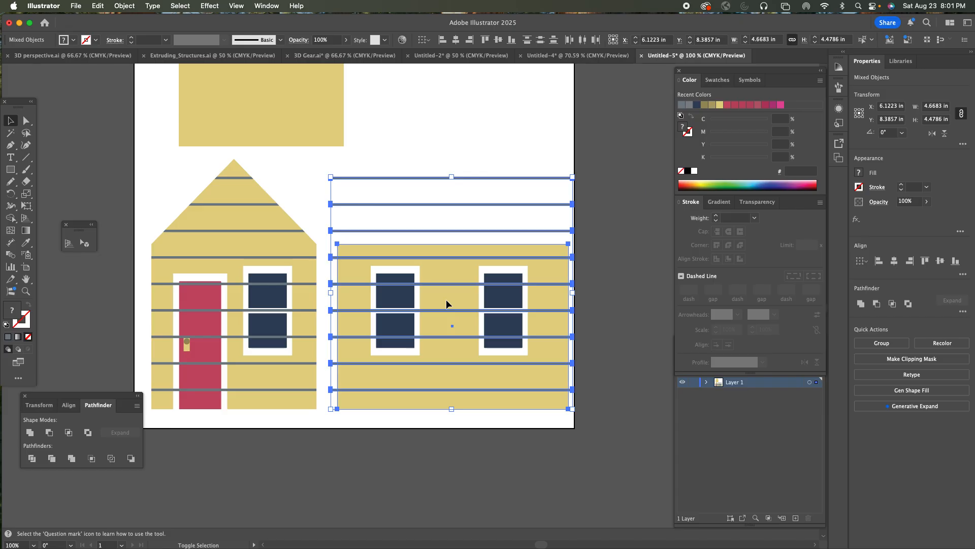
key("shift+m")
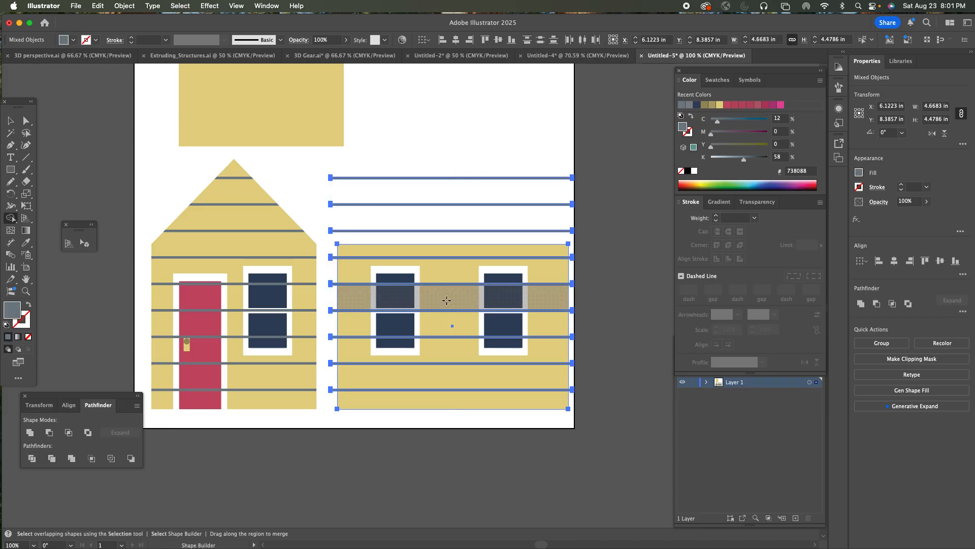
left_click_drag(448, 161, 450, 235)
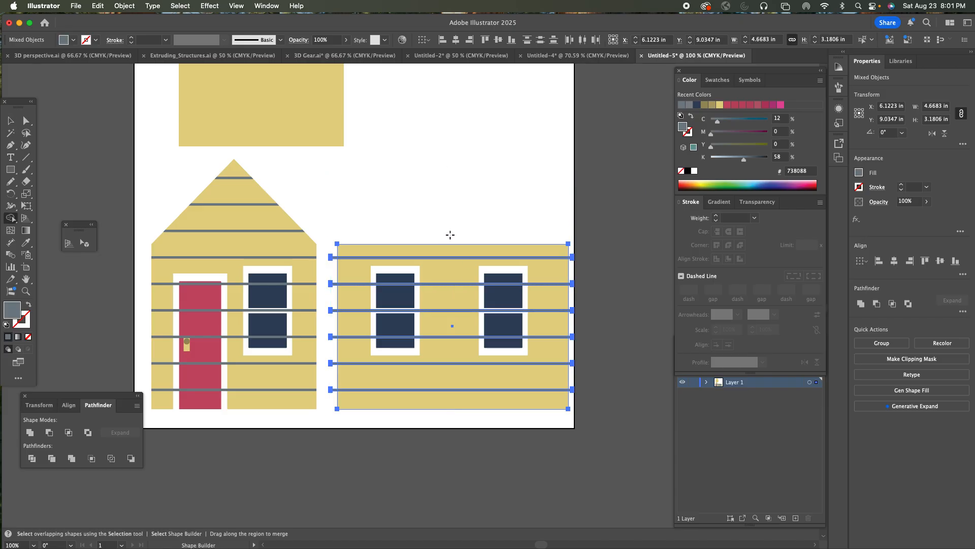
left_click(572, 258, "alt")
left_click_drag(572, 285, 572, 403)
left_click_drag(331, 252, 334, 391)
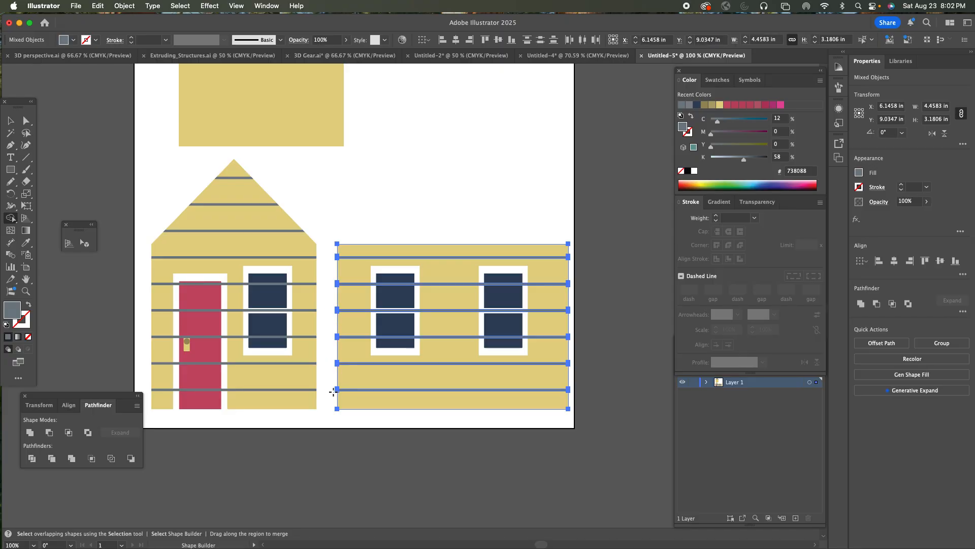
left_click(10, 120)
left_click(349, 206)
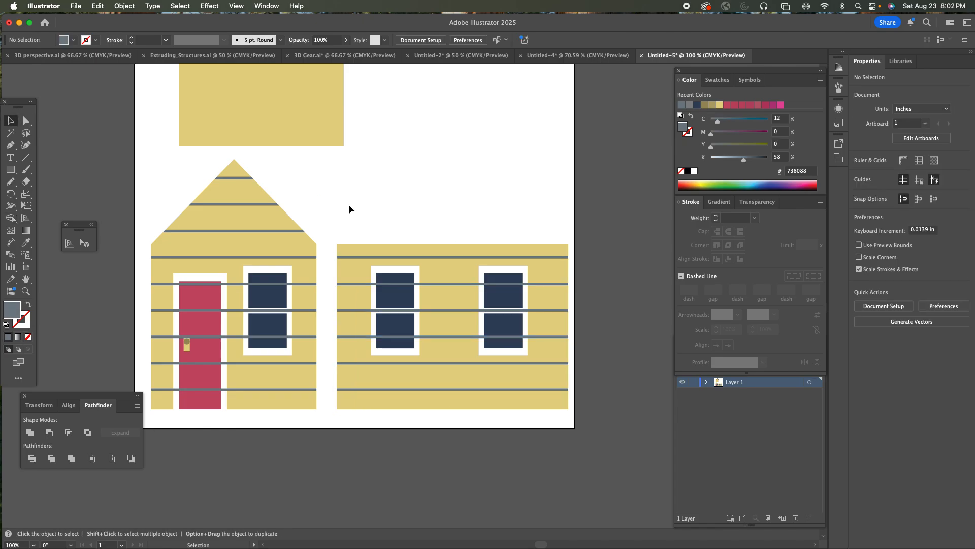
Cut the front wall's siding lines and paste them directly in front of the wall shape, behind the door and window.
left_click(240, 206)
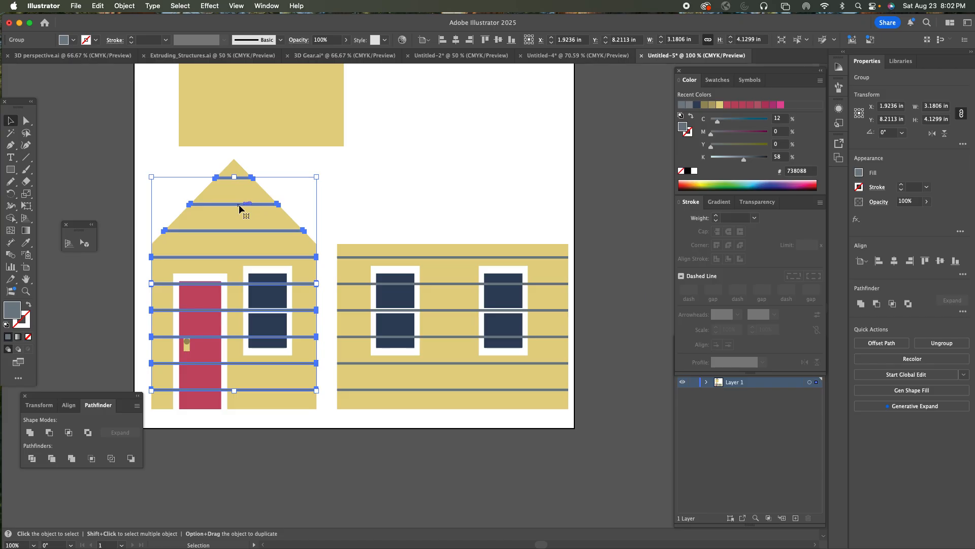
key("a")
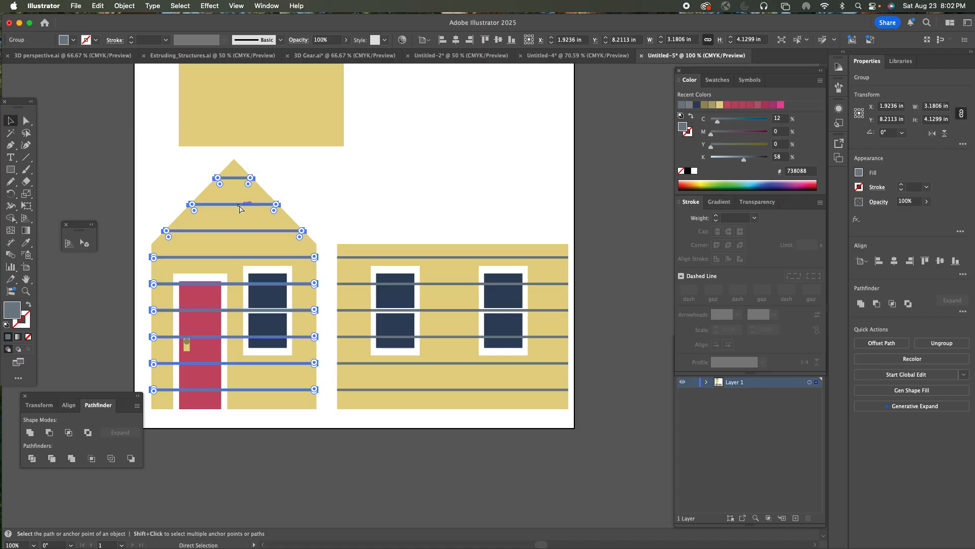
key("Delete")
key("v")
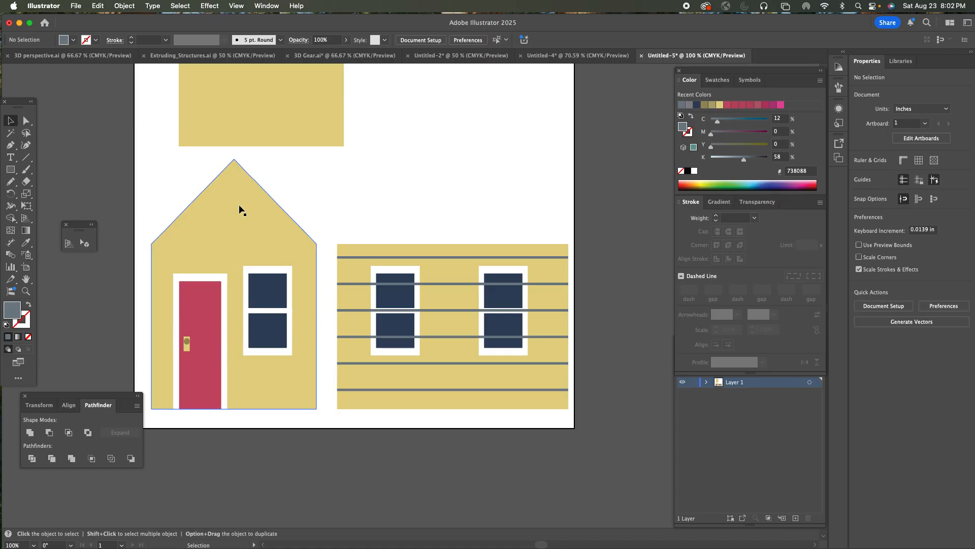
left_click(239, 209)
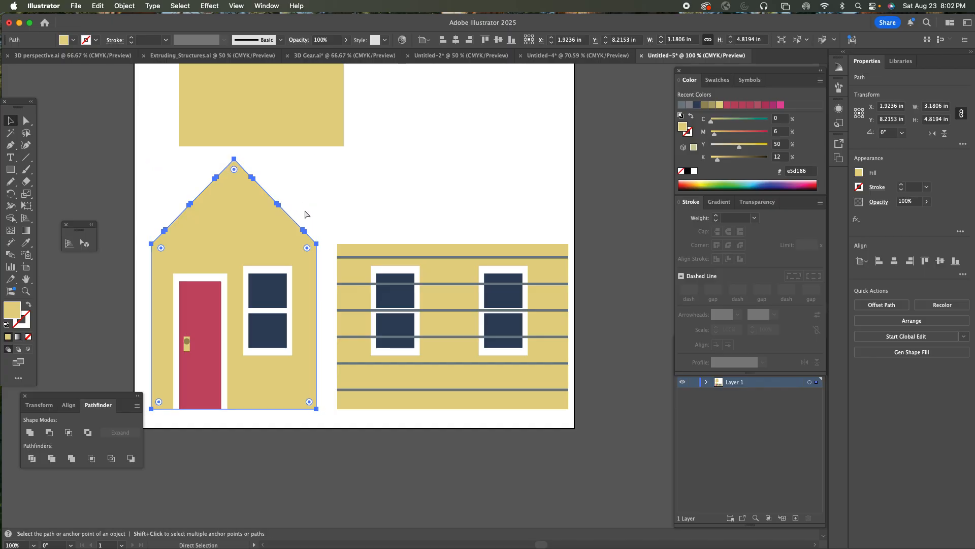
key("super+shift+bracketleft")
key("v")
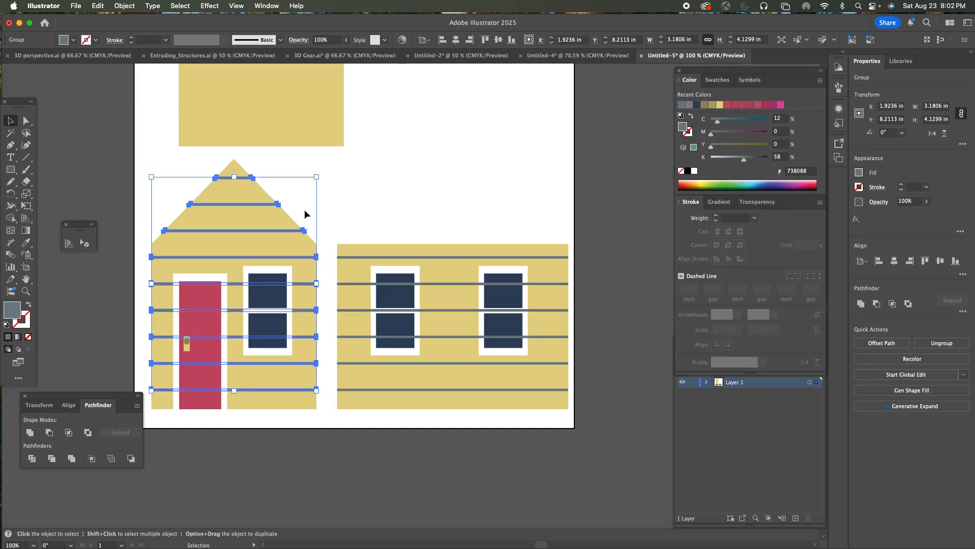
left_click(347, 180)
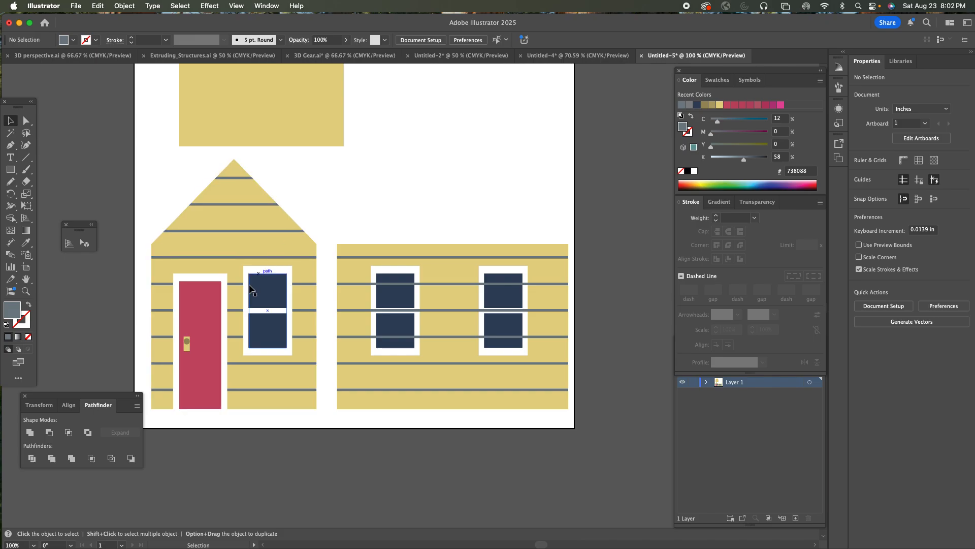
Cut the side wall's siding lines and paste them directly in front of the wall shape, behind both windows.
left_click(368, 258)
key("Delete")
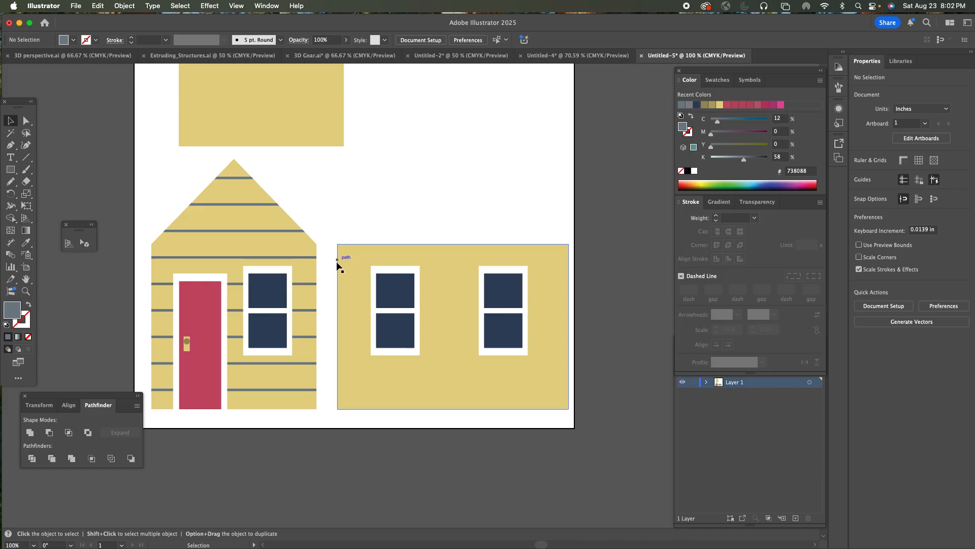
left_click(352, 273)
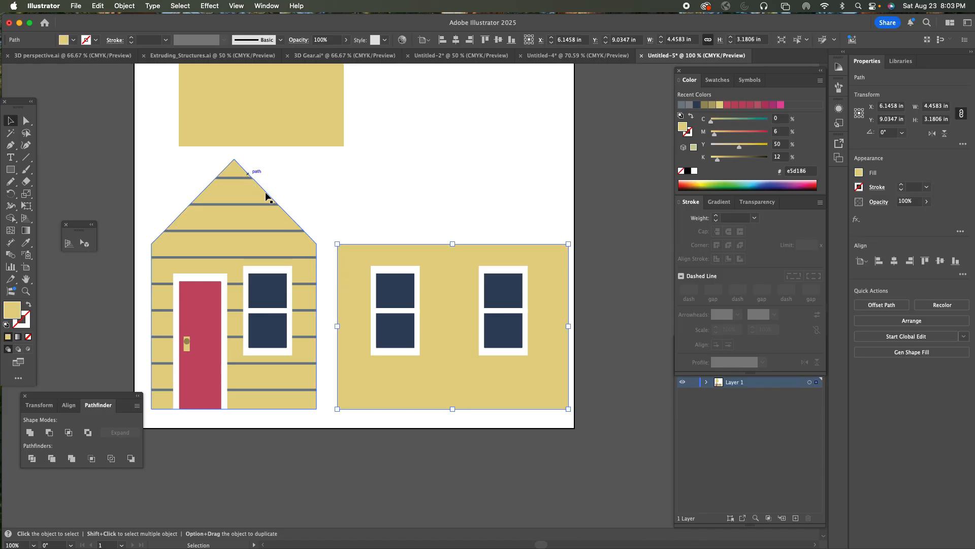
key("a")
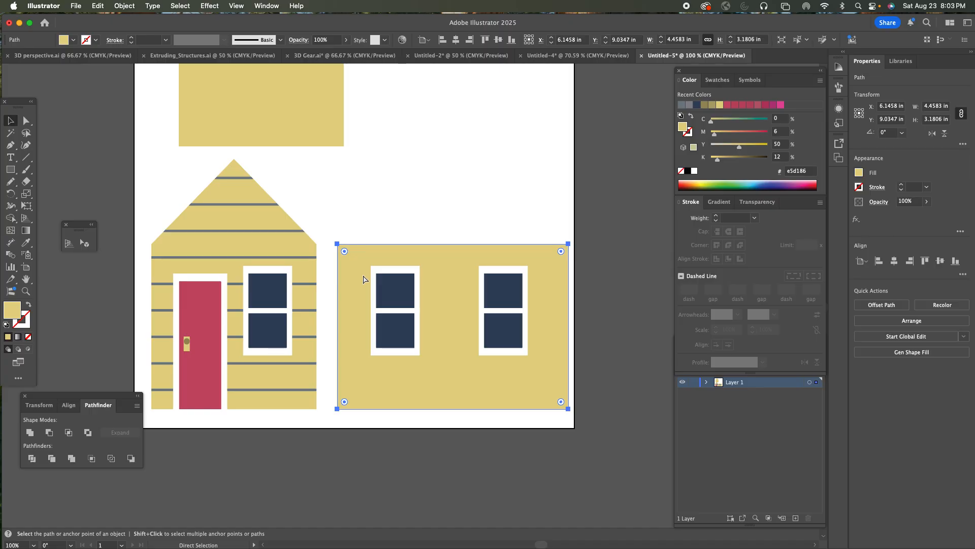
key("ctrl+f")
key("v")
left_click(393, 206)
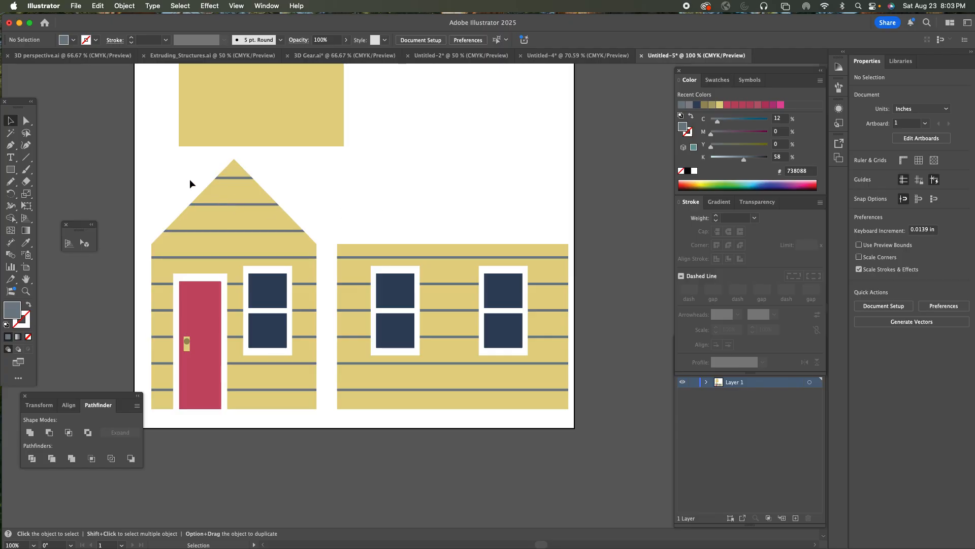
Save the complete gabled front artwork as a static symbol with the Graphic export type, and deselect it.
left_click_drag(136, 161, 320, 414)
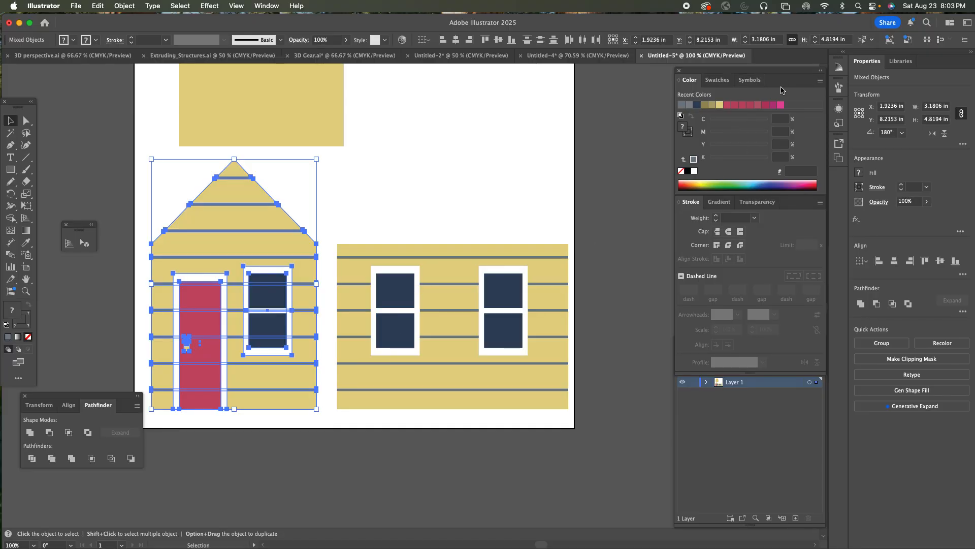
left_click(746, 81)
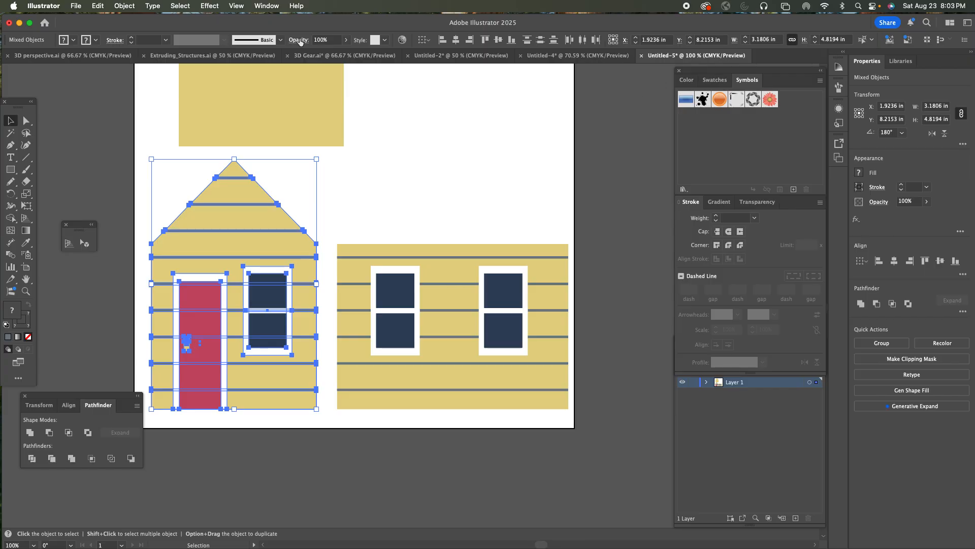
left_click(273, 4)
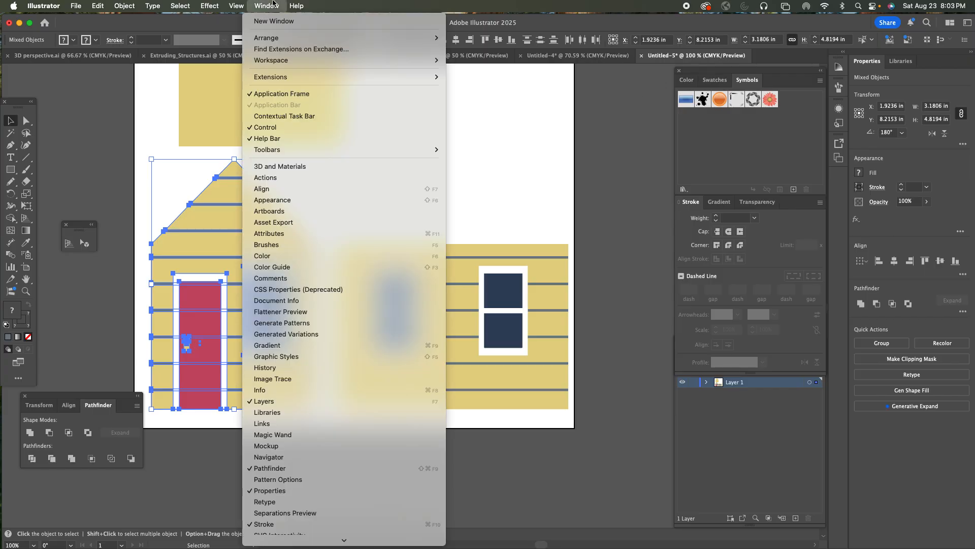
mouse_move(322, 535)
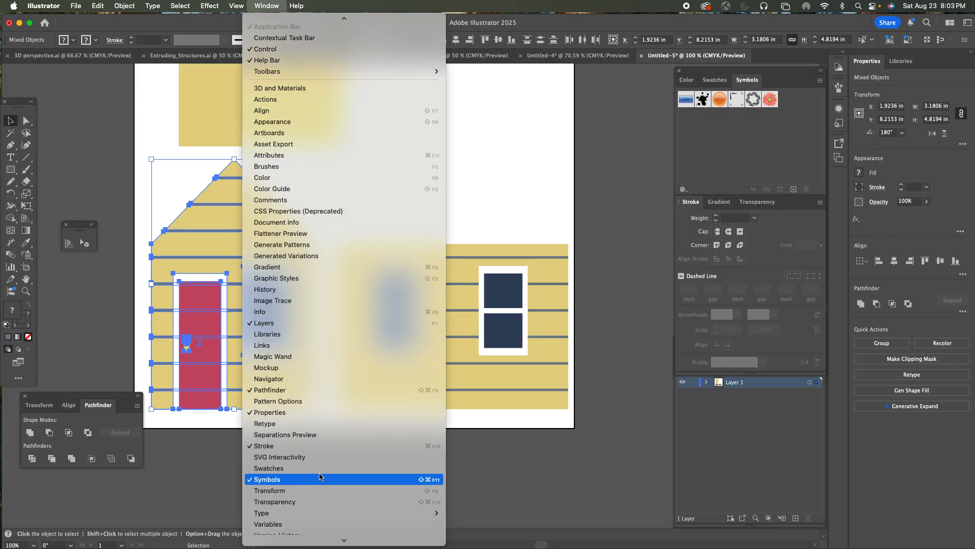
left_click(628, 170)
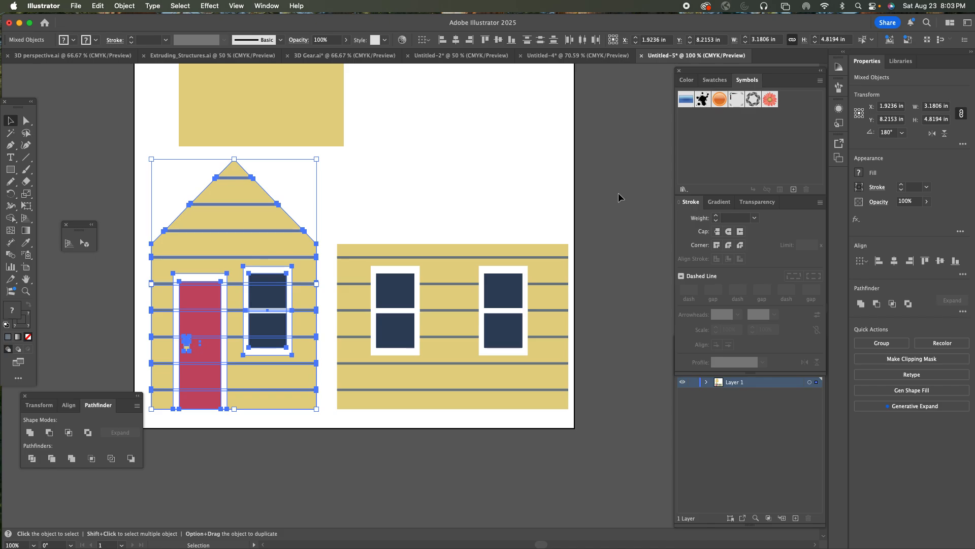
left_click_drag(258, 224, 705, 158)
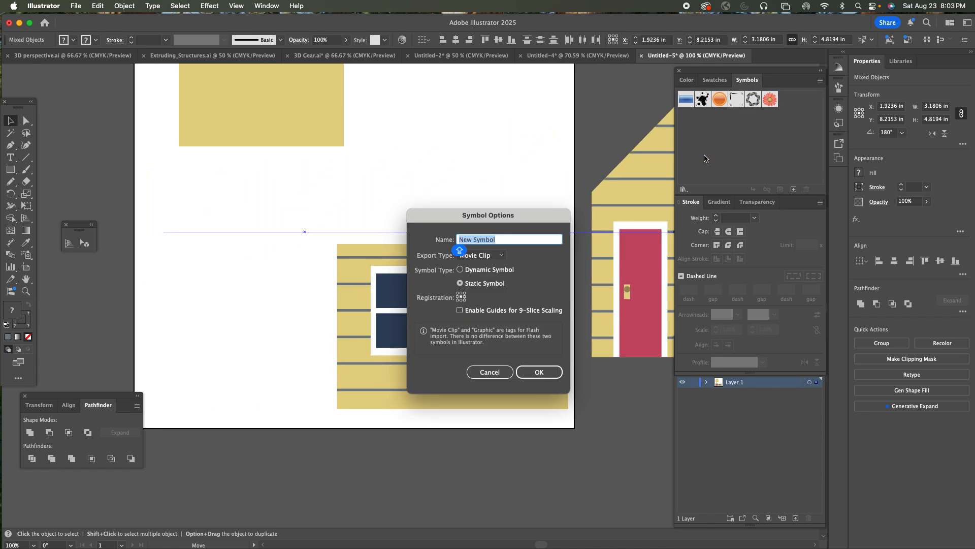
left_click(481, 256)
left_click(488, 282)
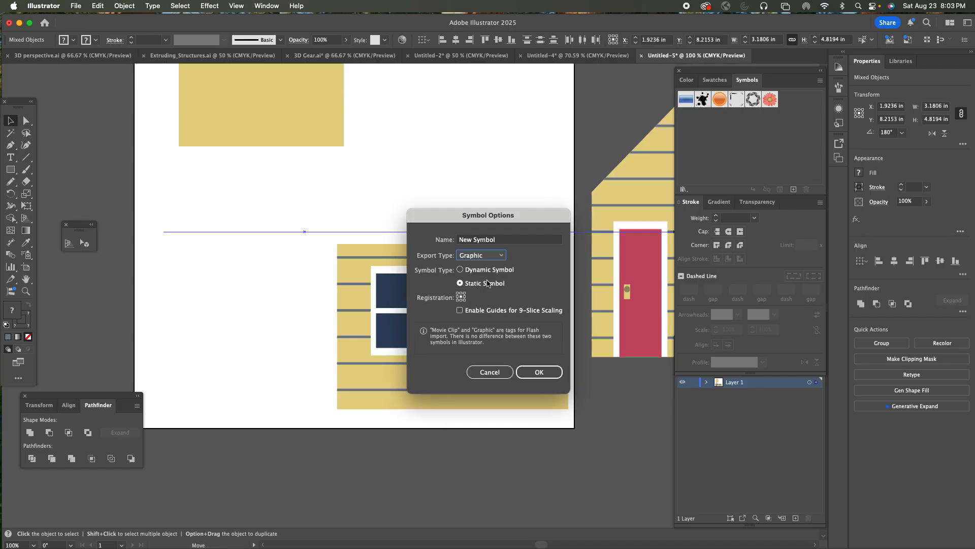
left_click(537, 373)
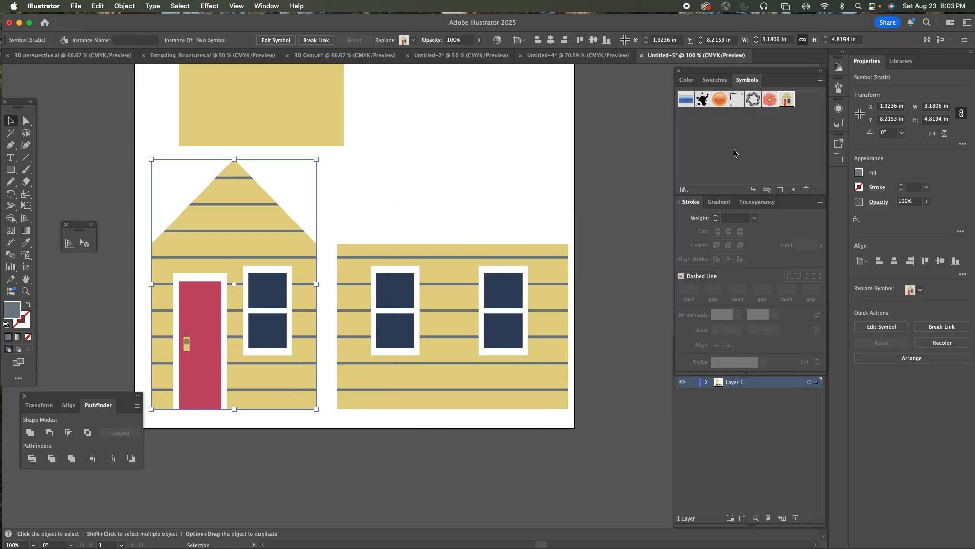
left_click(422, 220)
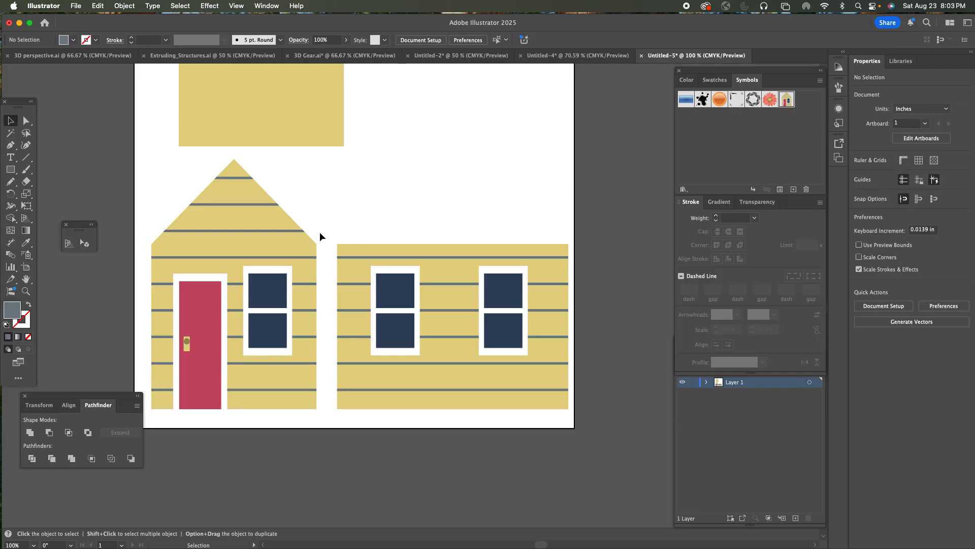
Save the complete side wall artwork as a static symbol with the Graphic export type.
left_click_drag(333, 230, 581, 420)
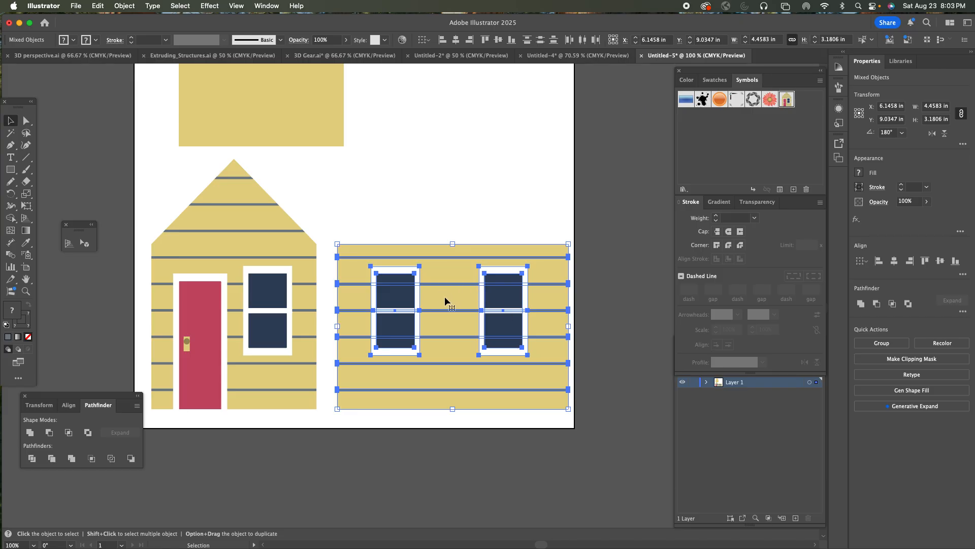
left_click_drag(444, 296, 727, 148)
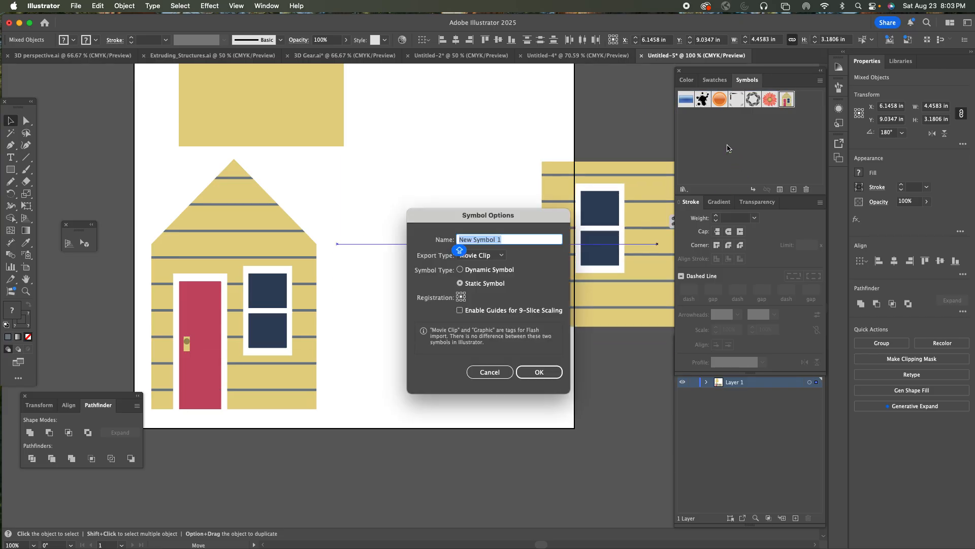
left_click(501, 255)
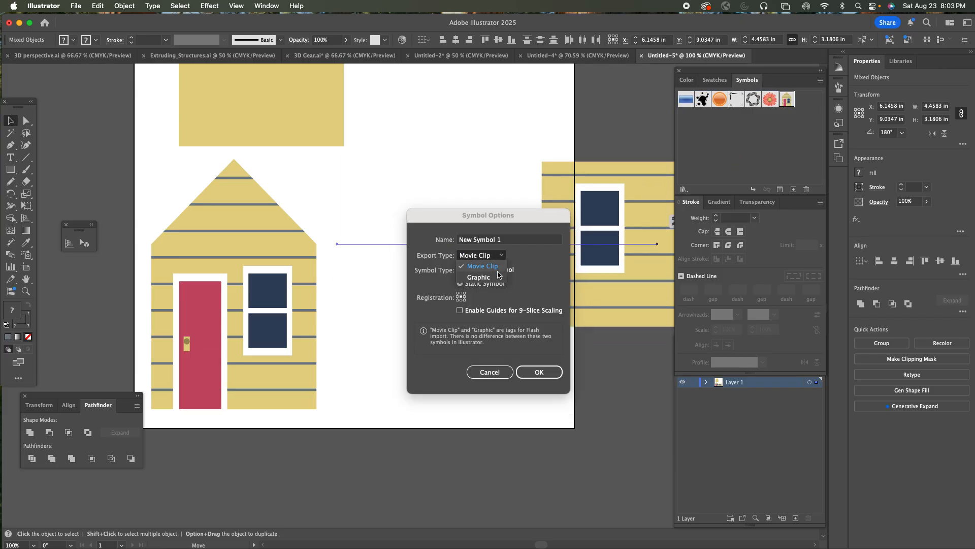
left_click(498, 277)
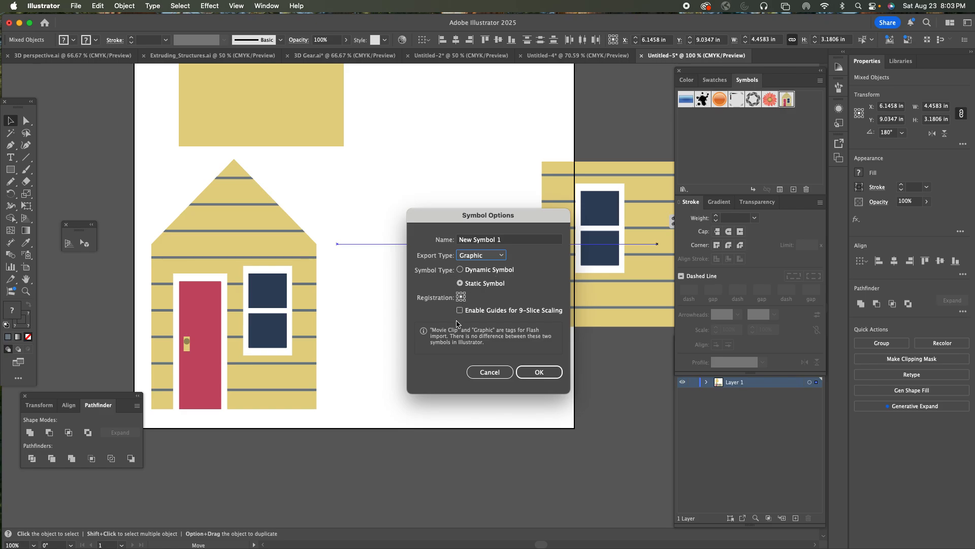
left_click(539, 373)
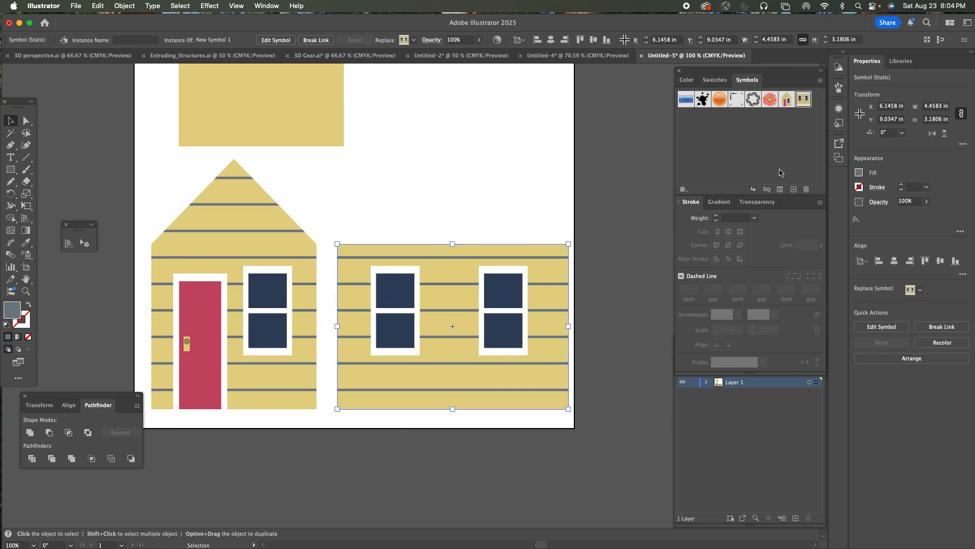
Group the plain gabled house shape with its navy roof and move the group horizontally to the artboard's centre at X 4.25 in.
left_click_drag(425, 157, 470, 314)
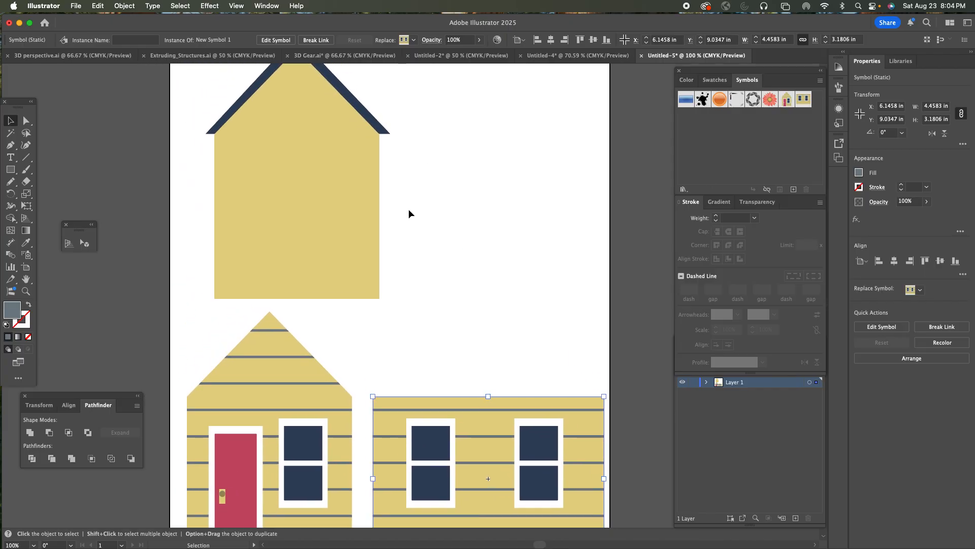
left_click_drag(409, 200, 429, 253)
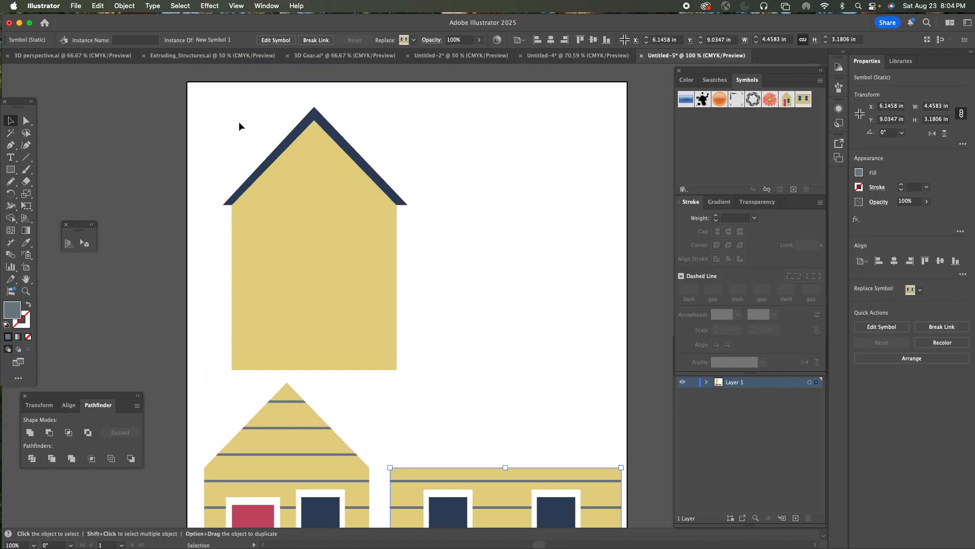
left_click(328, 255)
left_click(423, 140)
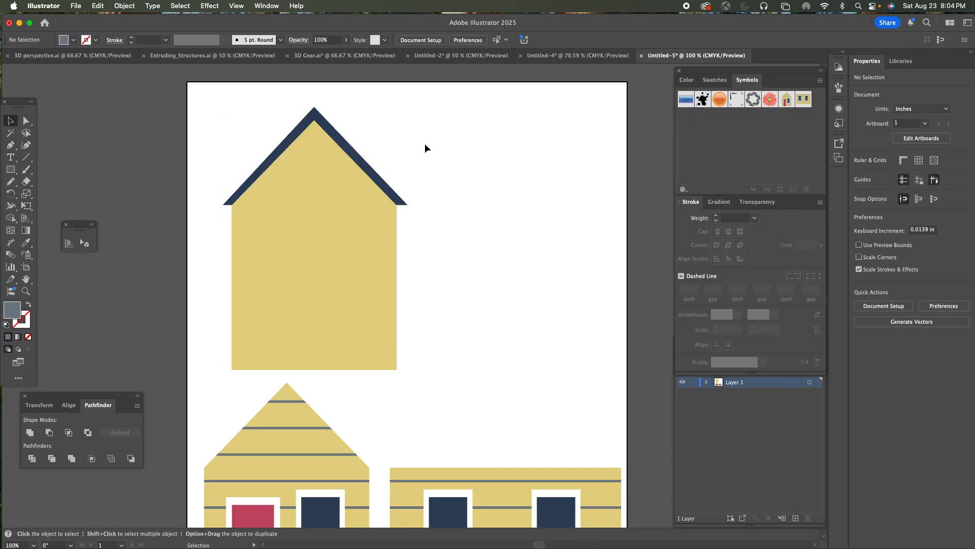
left_click(323, 121)
left_click_drag(263, 89, 379, 312)
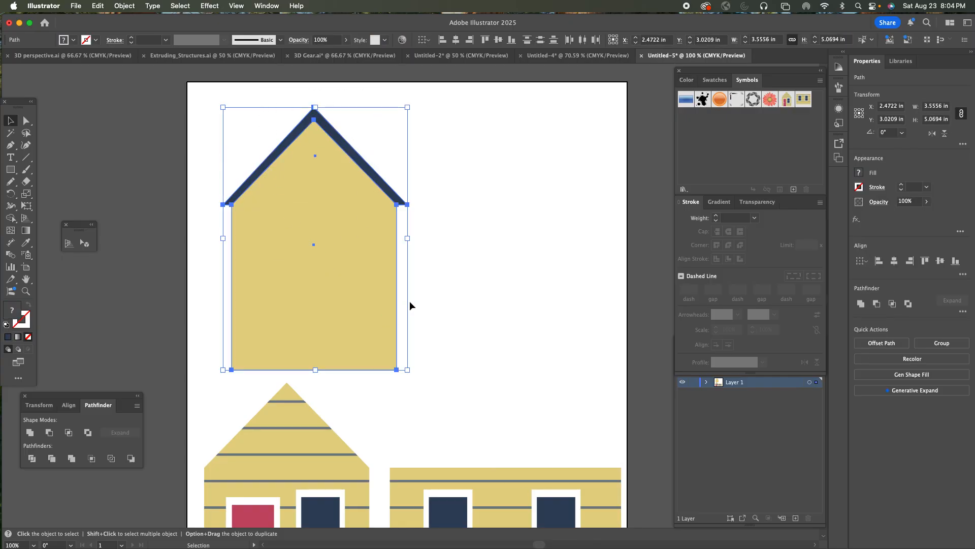
key("a")
key("super+g")
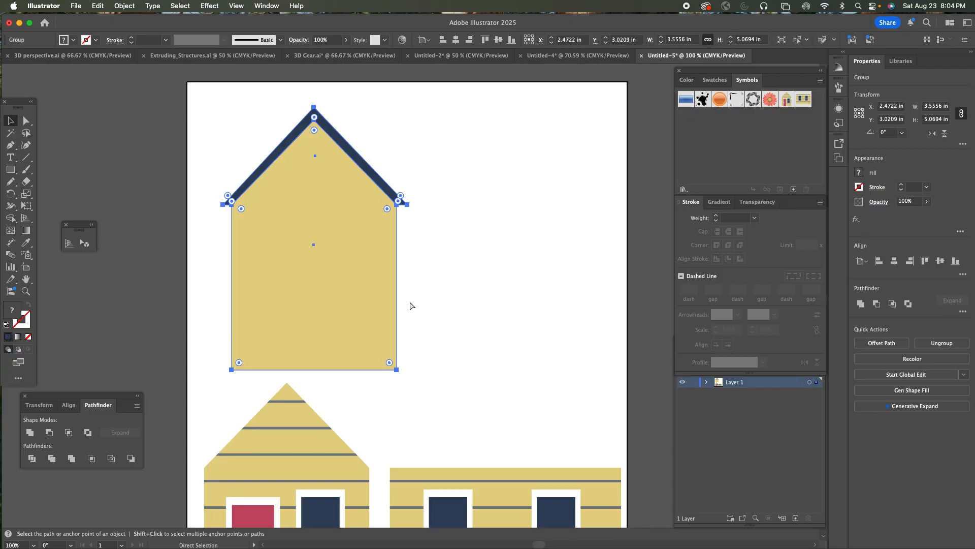
key("v")
left_click_drag(377, 304, 444, 296)
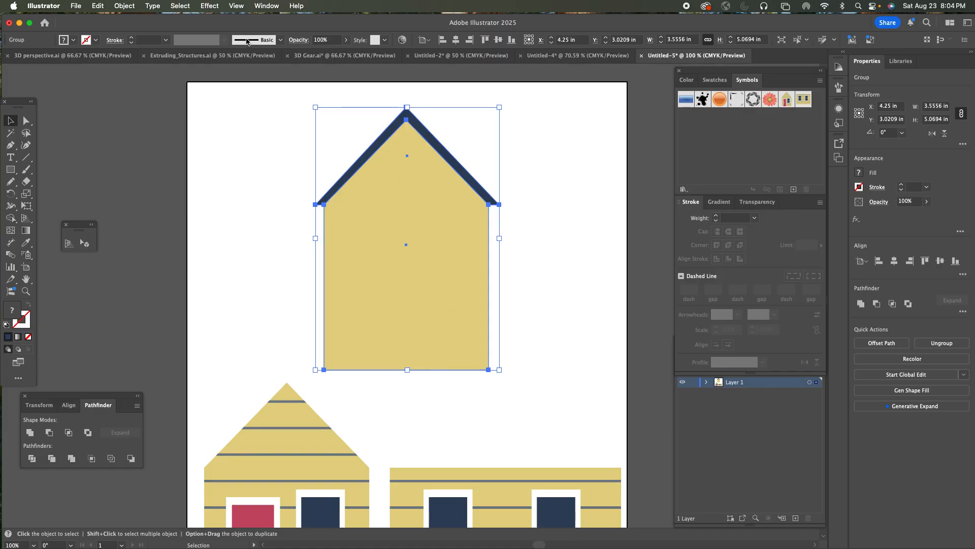
Apply the 3D Extrude & Bevel effect to the grouped house with a depth of about 4.9 in.
left_click(214, 5)
mouse_move(231, 81)
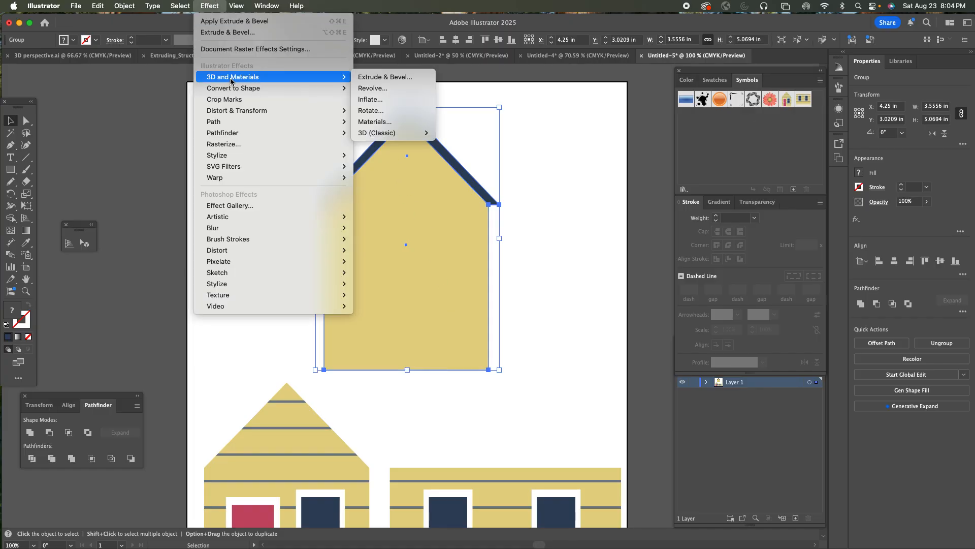
left_click(370, 78)
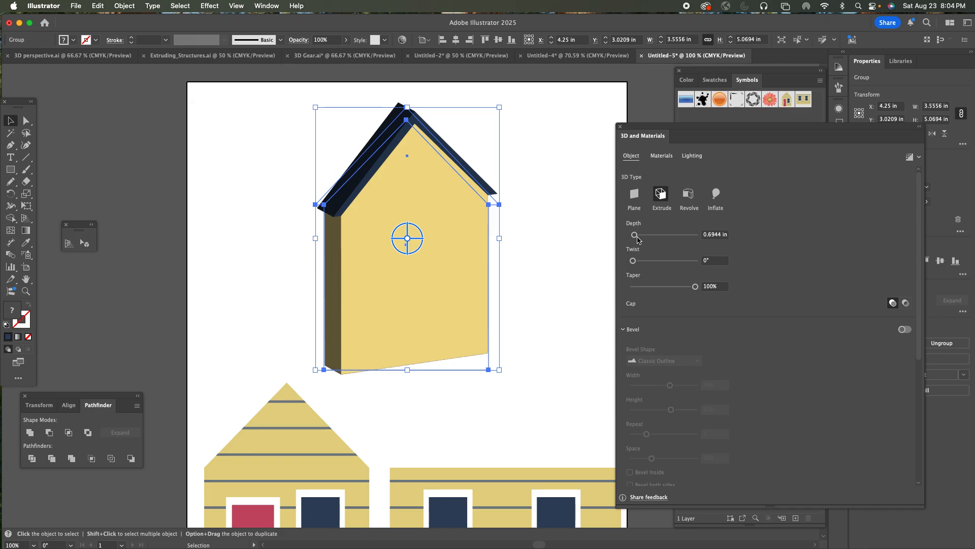
left_click_drag(635, 237, 645, 240)
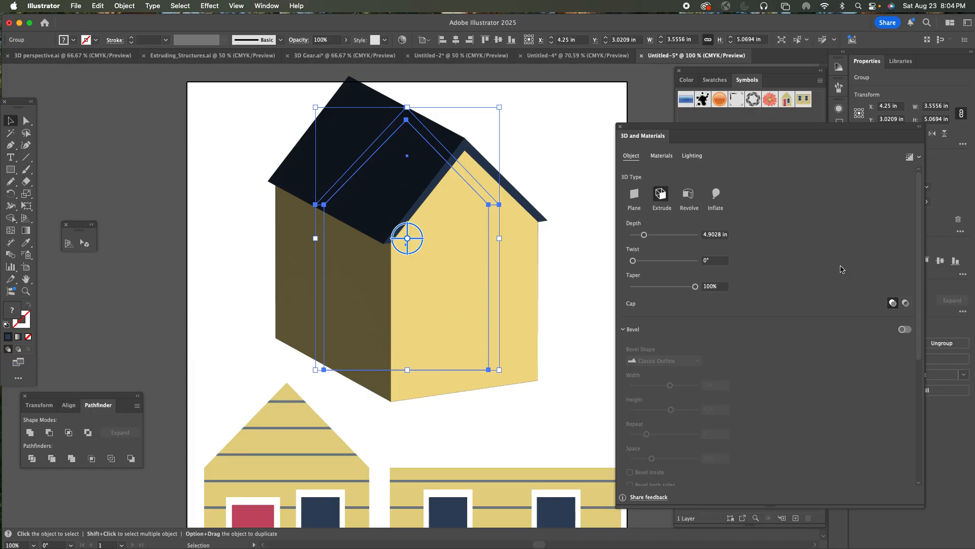
Try the hollow cap on the extruded house and switch back to the solid cap.
left_click_drag(918, 253, 930, 404)
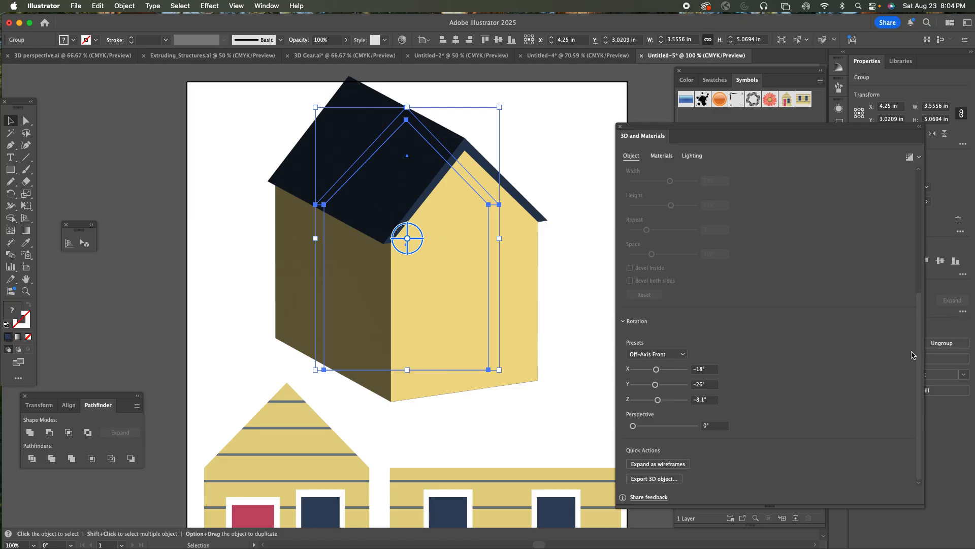
scroll(913, 305, "up", 6)
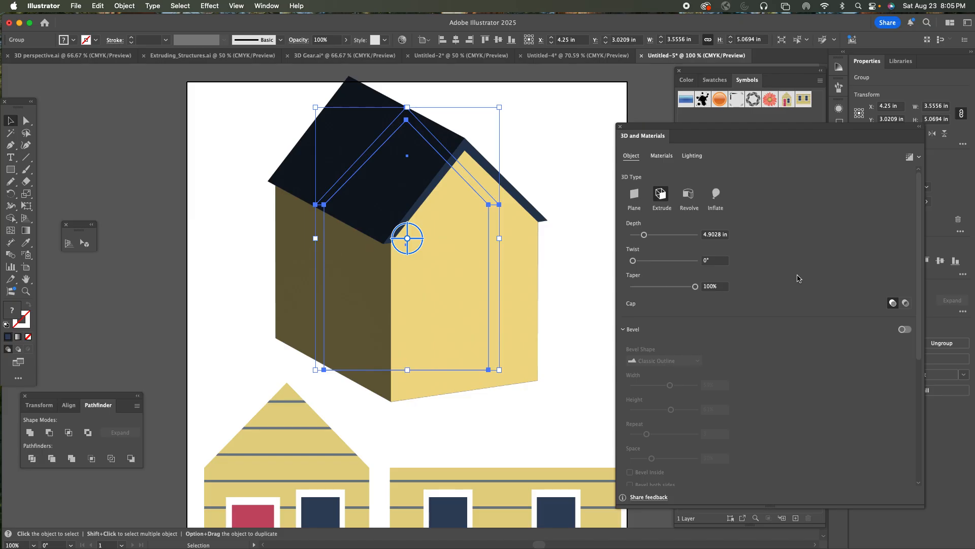
left_click(906, 304)
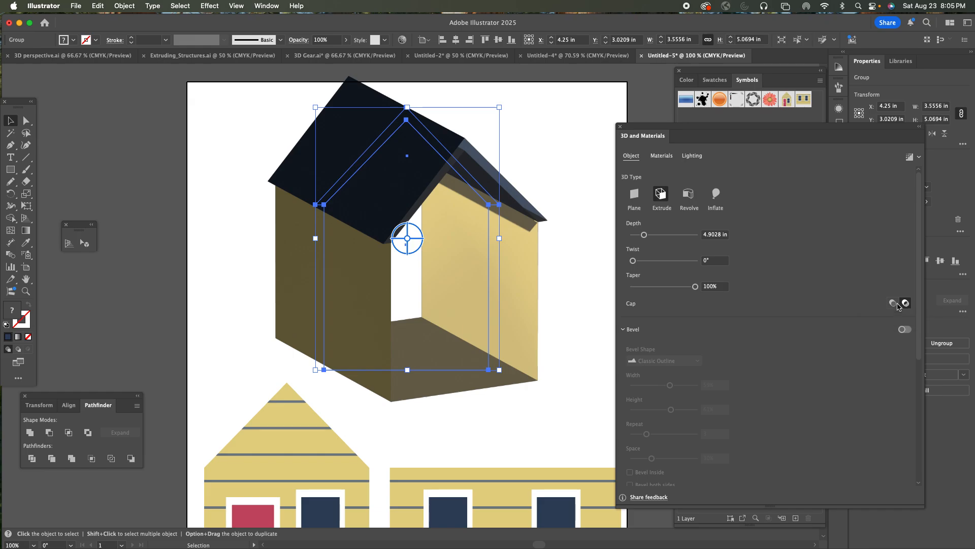
left_click(893, 304)
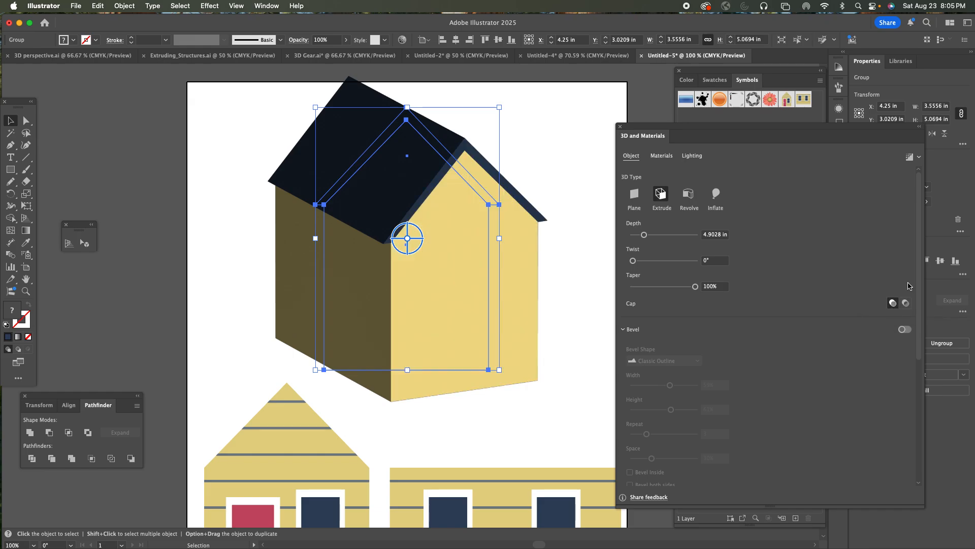
Try the Left and Bottom rotation presets on the extruded house and return to Off-Axis Front.
left_click_drag(919, 237, 921, 256)
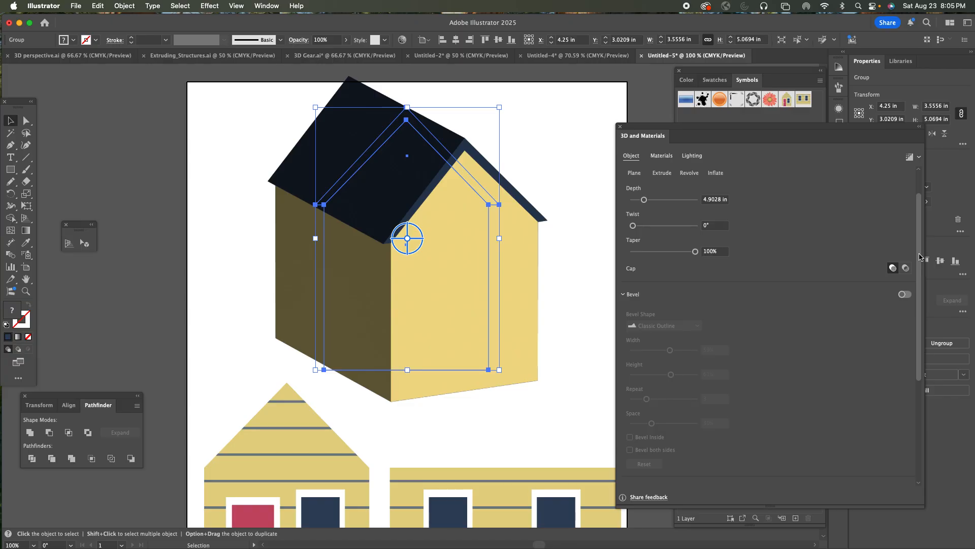
left_click_drag(920, 257, 920, 311)
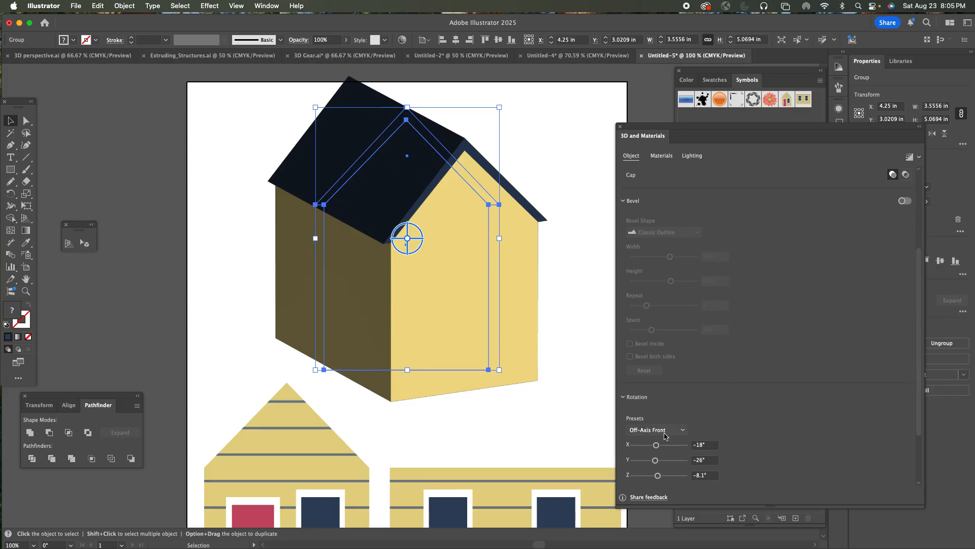
left_click_drag(919, 366, 918, 427)
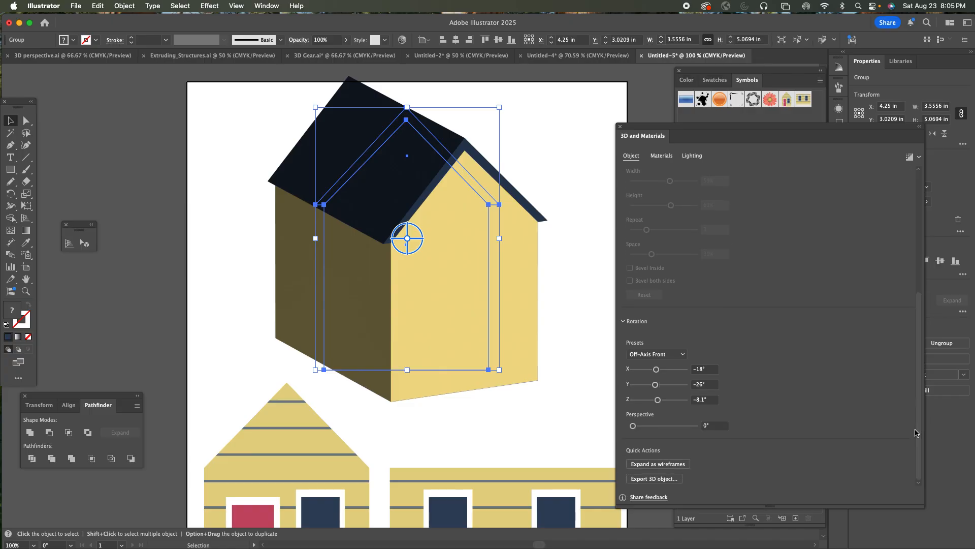
left_click(661, 355)
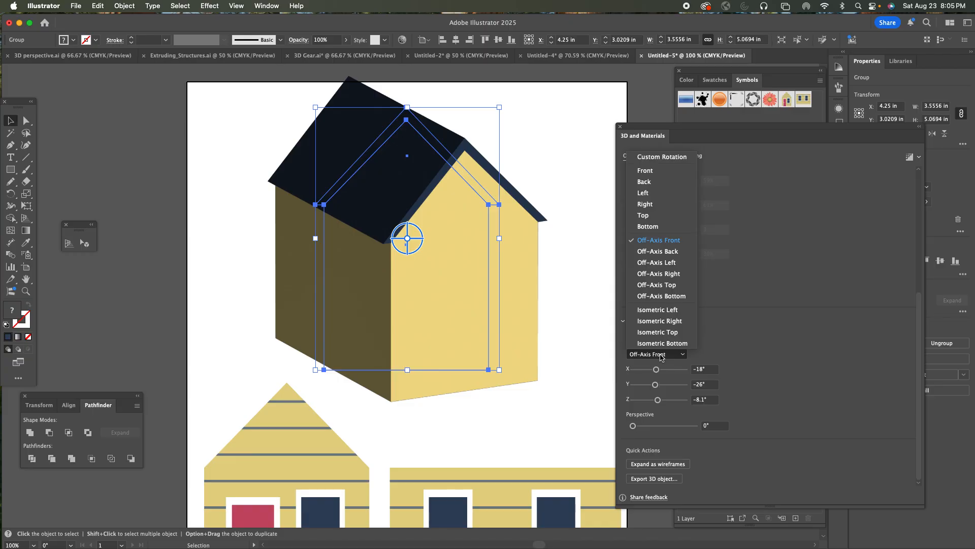
left_click(645, 193)
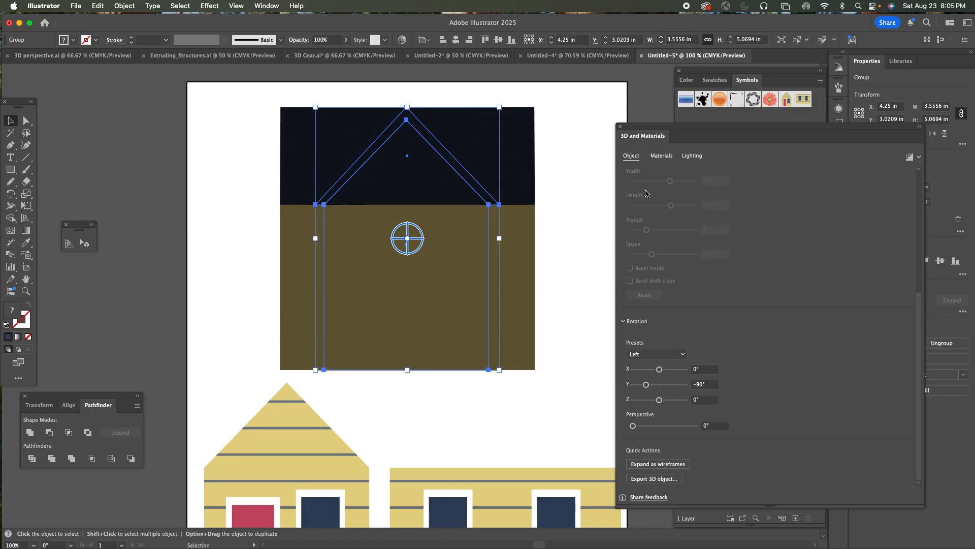
left_click(670, 355)
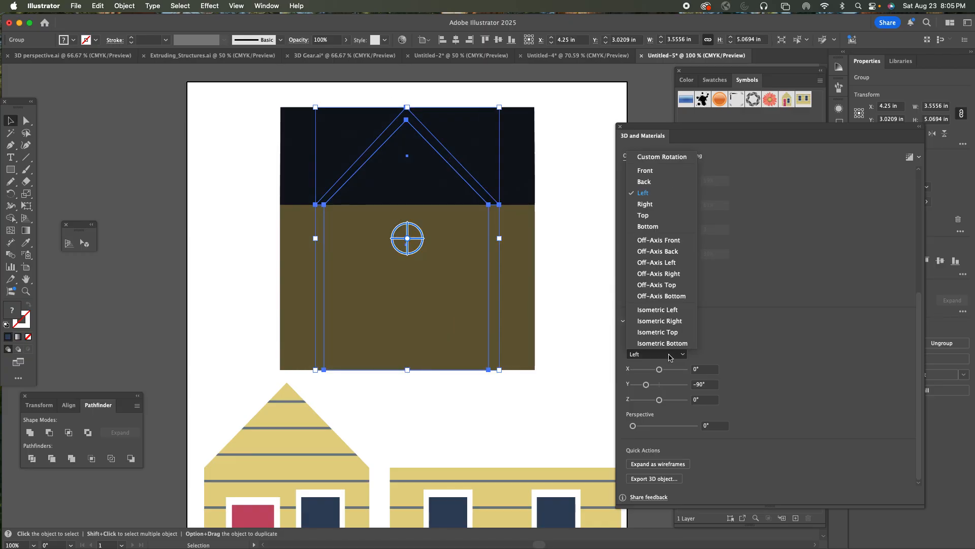
left_click(659, 226)
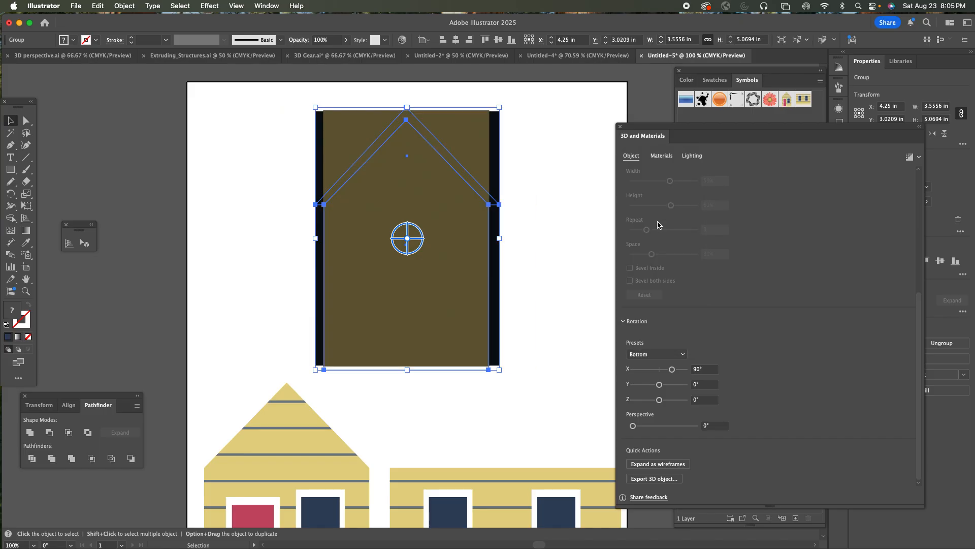
left_click(658, 355)
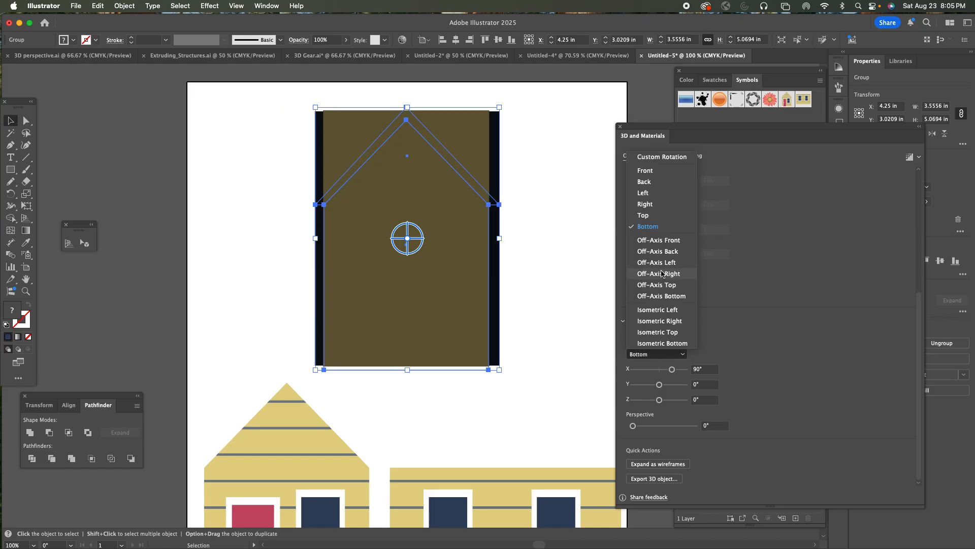
left_click(660, 241)
Try the Off-Axis Left and Isometric Right rotation presets on the extruded house.
left_click(653, 354)
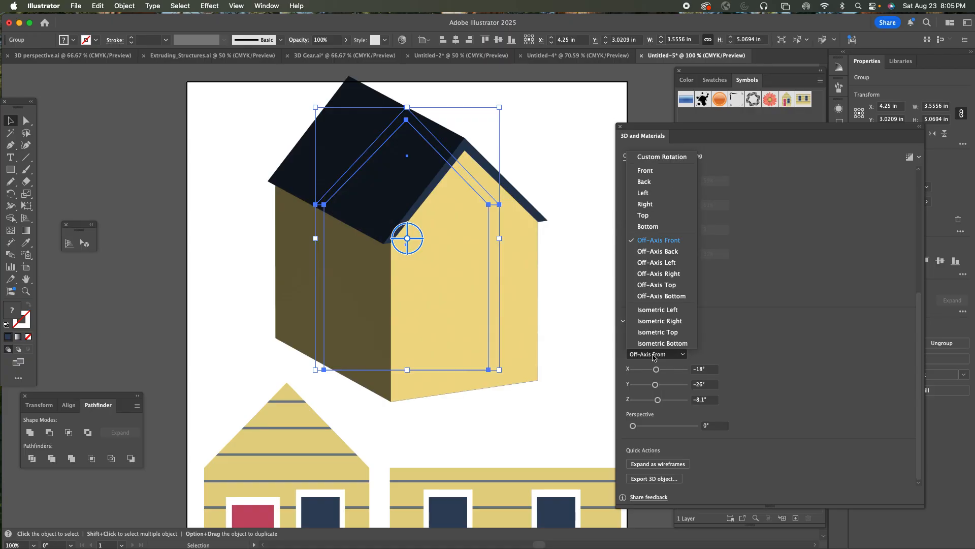
left_click(660, 263)
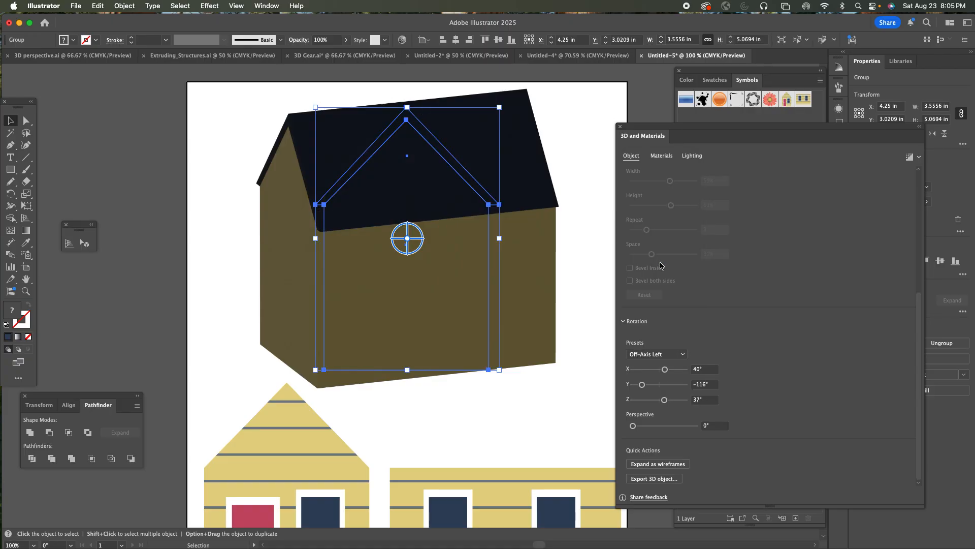
left_click(668, 356)
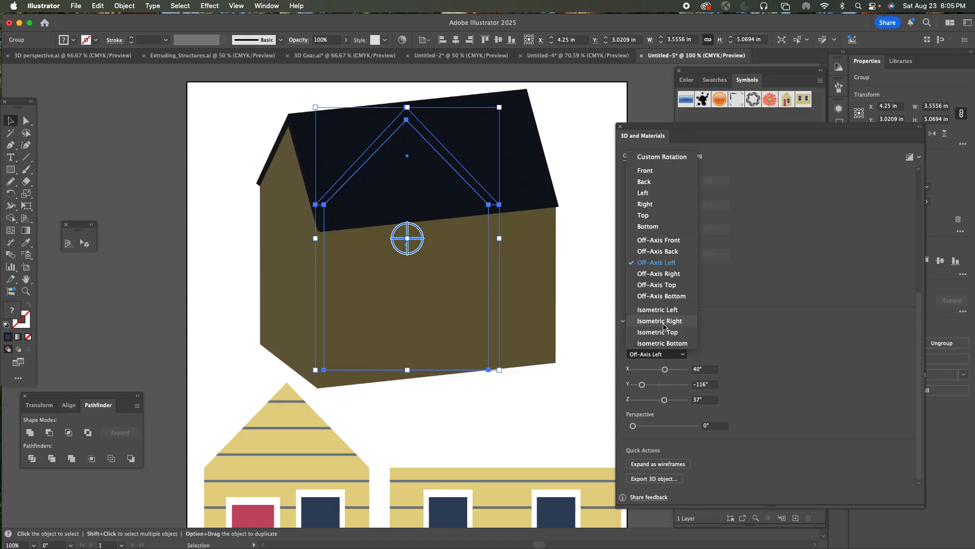
left_click(659, 321)
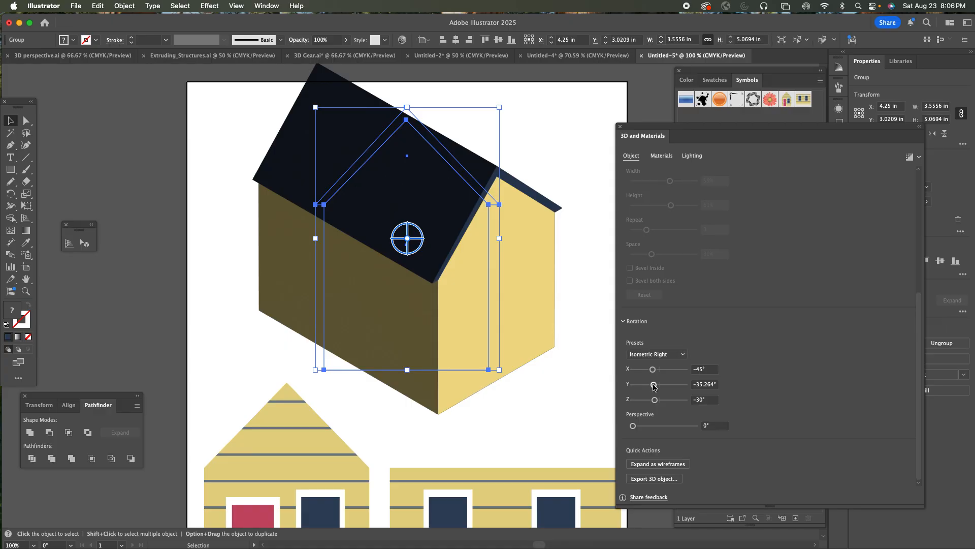
Reapply the Off-Axis Front preset and try a custom rotation of X -7°, Y -14° and Z -16°.
left_click(660, 354)
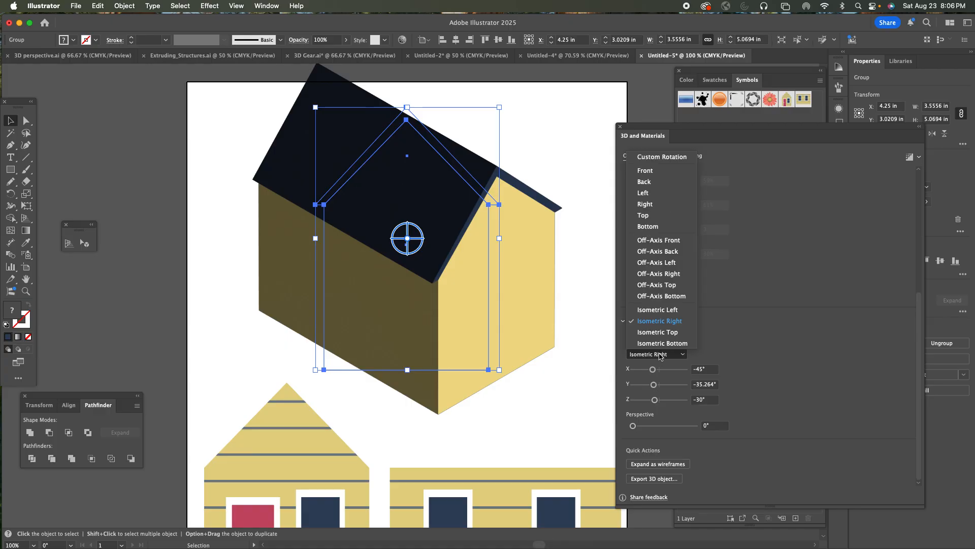
left_click(659, 240)
left_click_drag(657, 369, 658, 401)
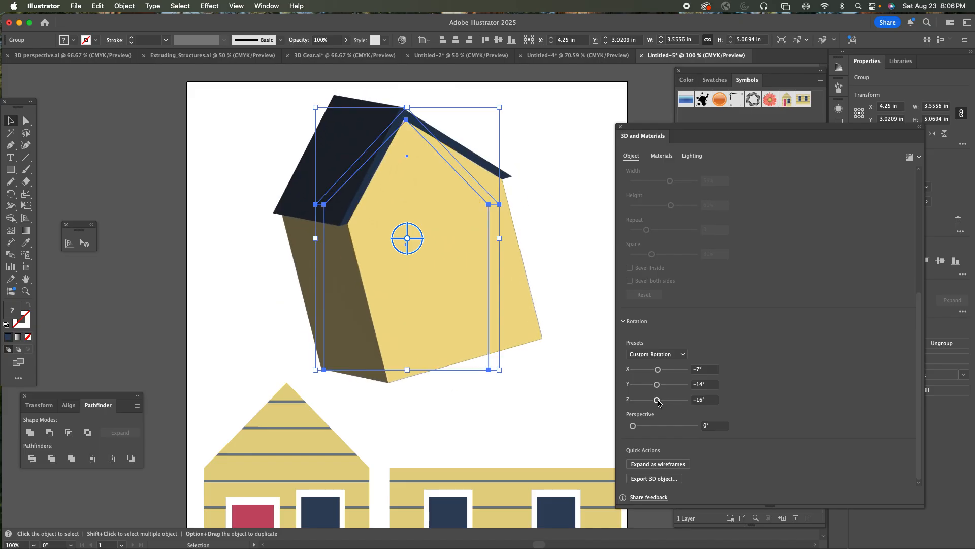
Apply the Off-Axis Front rotation preset to the extruded house and set its perspective to 35°.
left_click(661, 355)
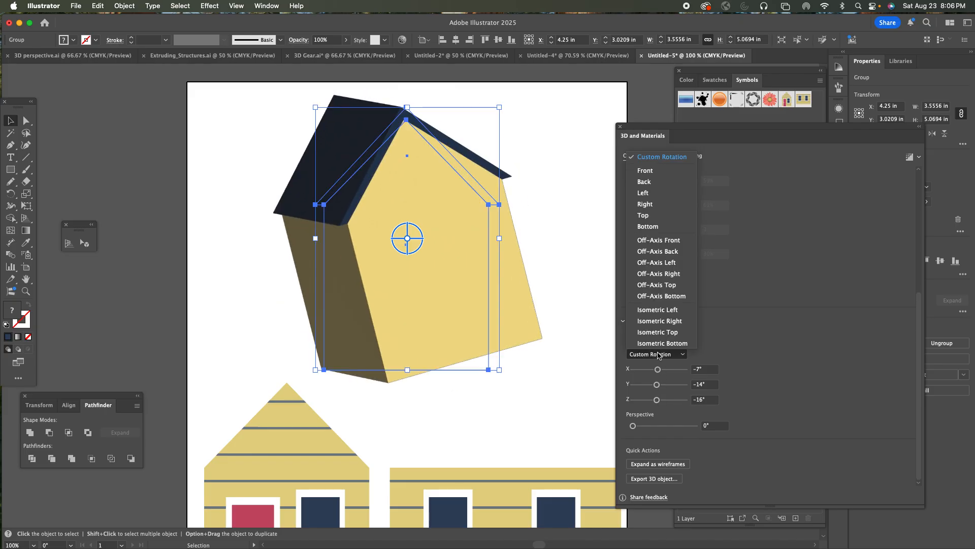
left_click(666, 243)
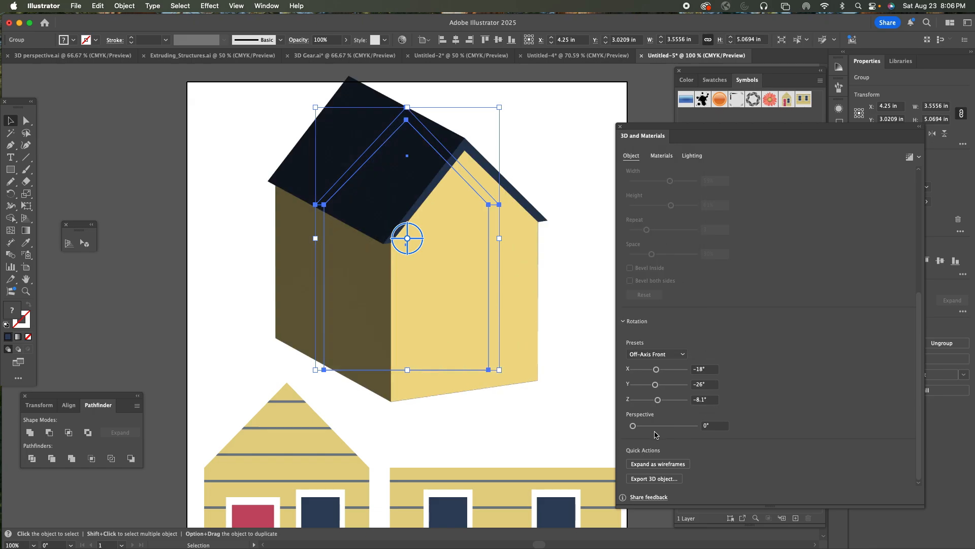
left_click_drag(634, 429, 648, 428)
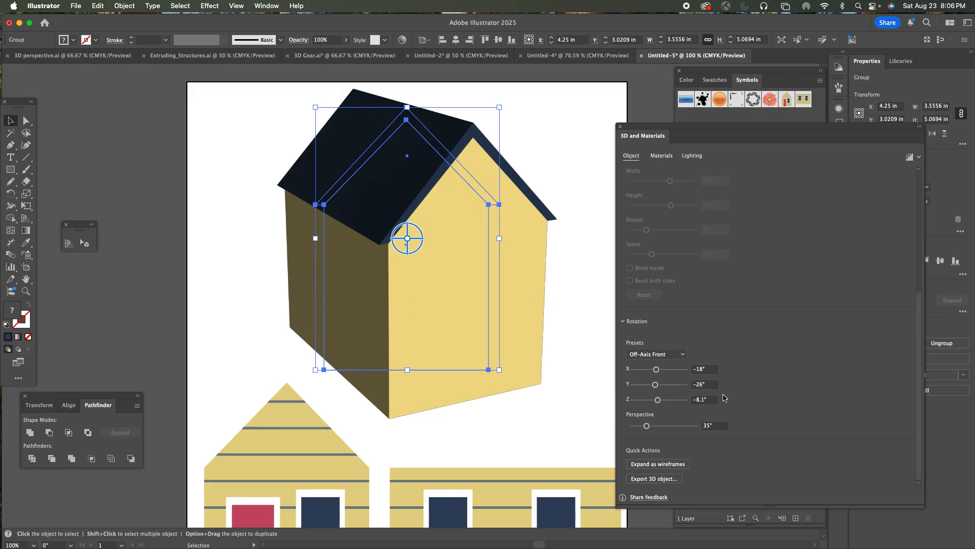
Apply the New Symbol graphic to the 3D house and position its door and window on the front wall.
left_click(662, 157)
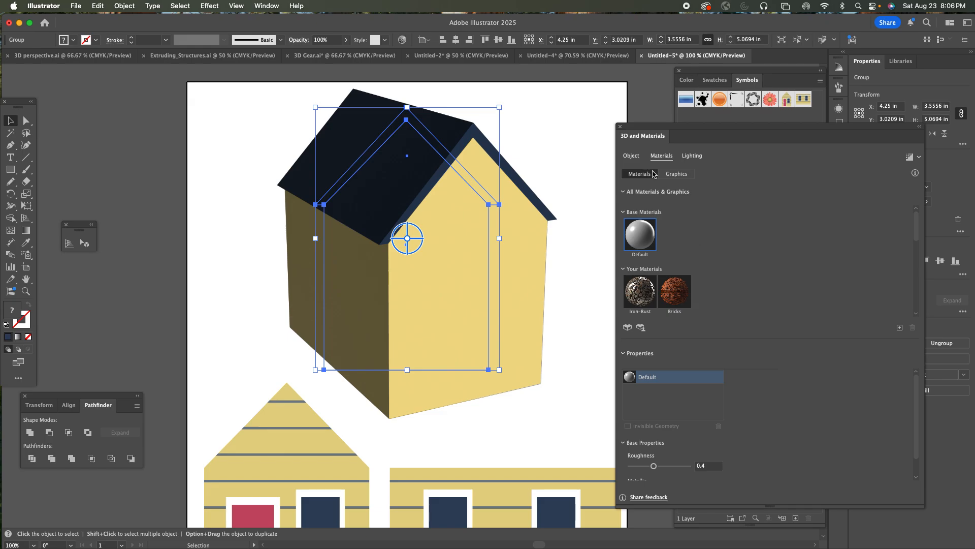
left_click(678, 175)
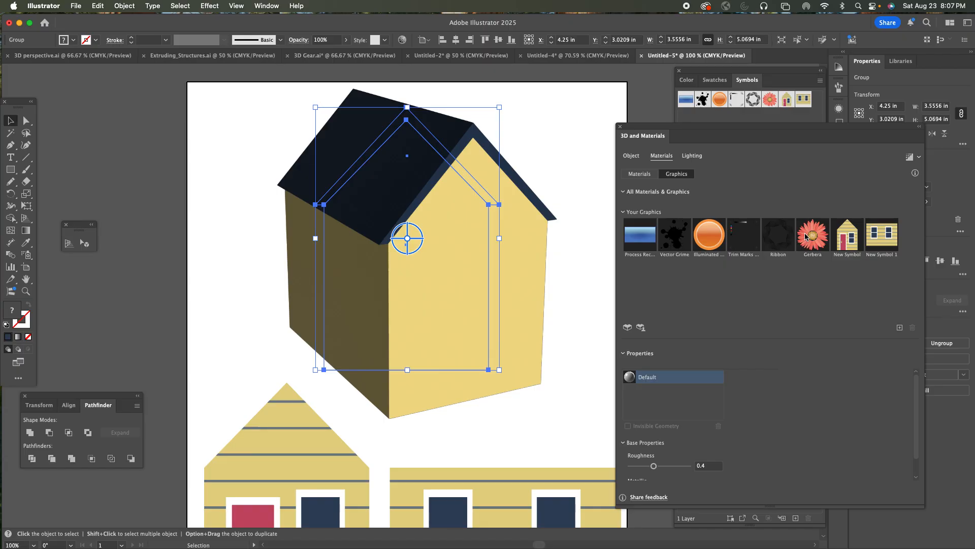
left_click(847, 245)
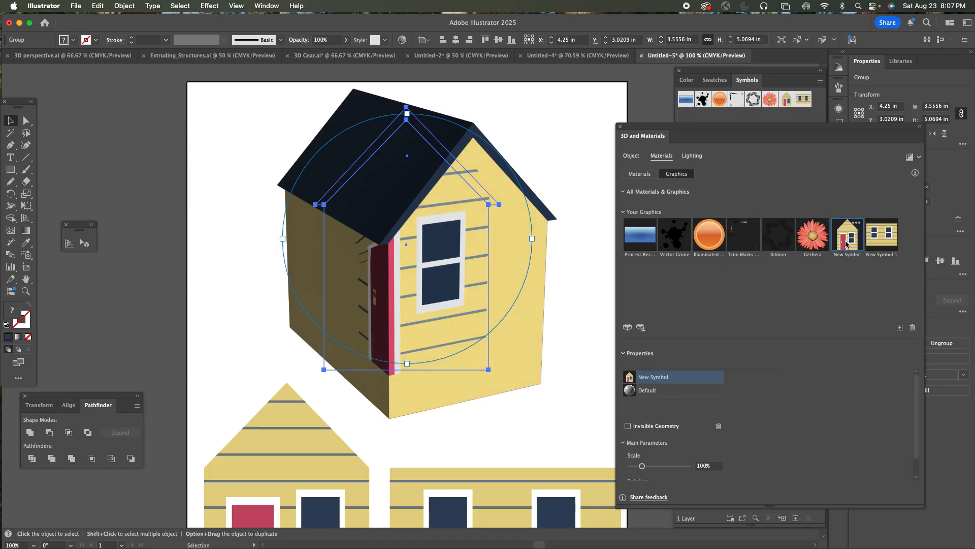
left_click_drag(435, 281, 485, 308)
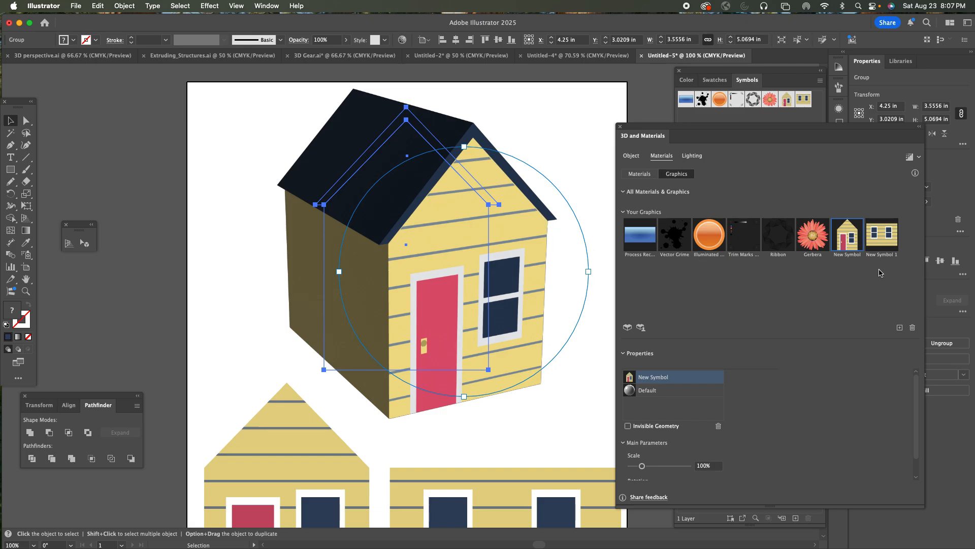
Apply the New Symbol 1 graphic to the 3D house and position its two windows on the shaded side wall.
mouse_move(879, 239)
left_click(879, 238)
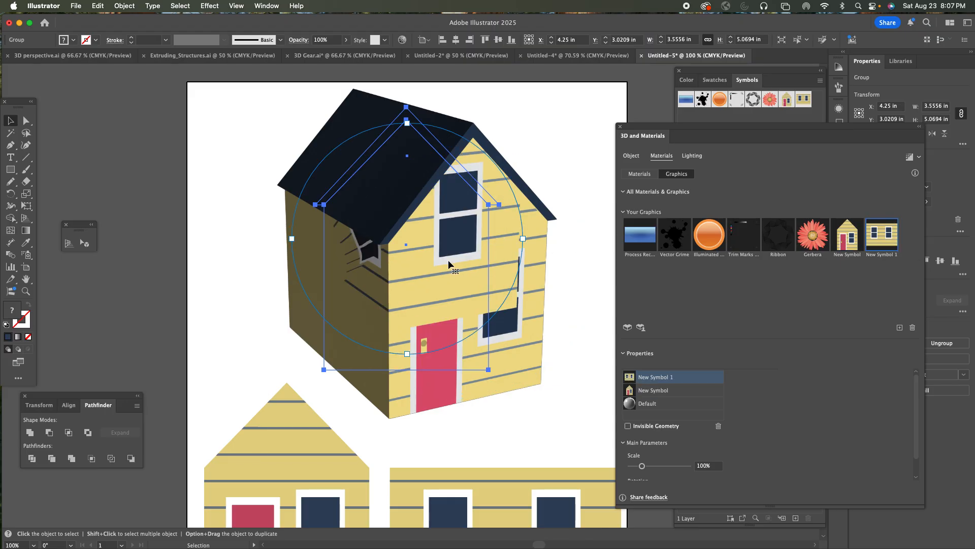
left_click_drag(428, 273, 381, 312)
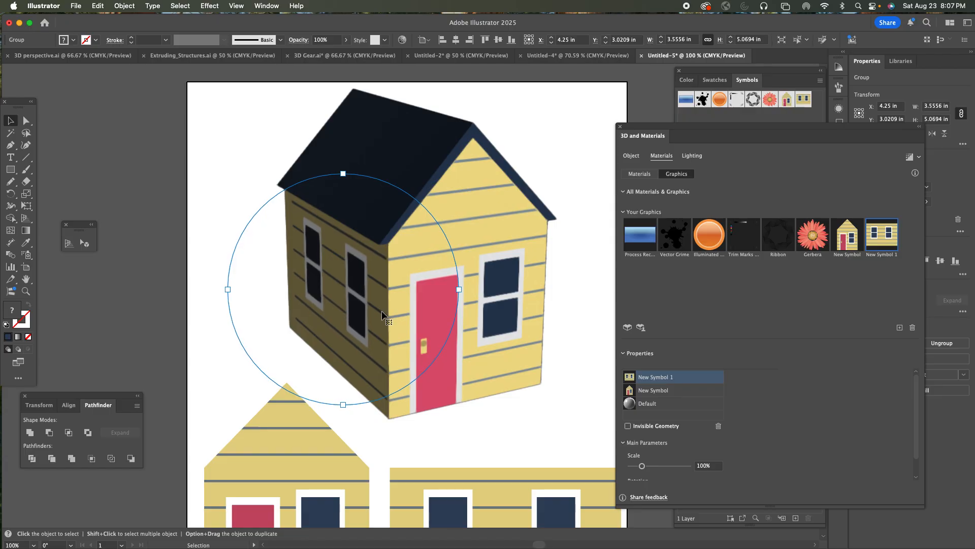
left_click_drag(382, 310, 381, 310)
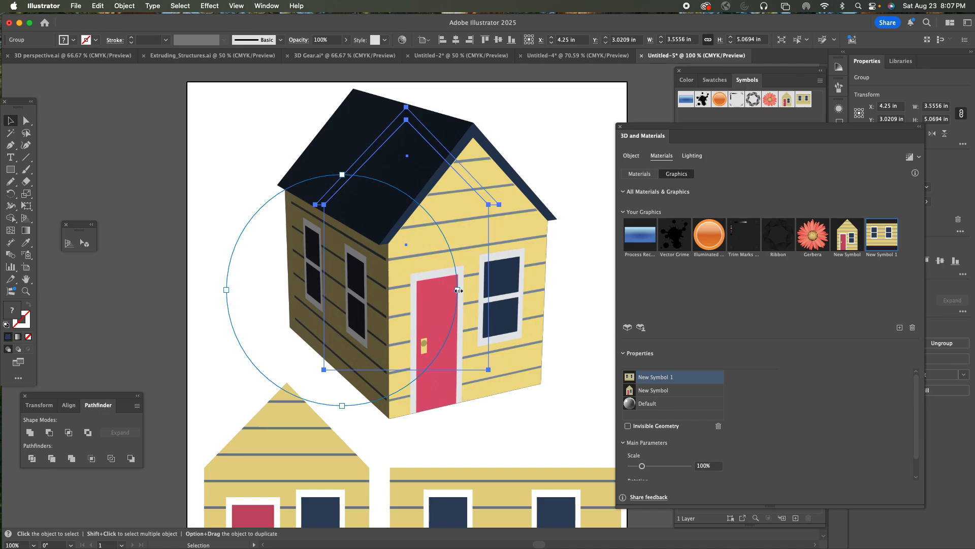
Try enlarging the side wall graphic to about 105% and undo the scaling.
left_click_drag(458, 290, 463, 290)
key("super+z")
left_click_drag(225, 290, 220, 290)
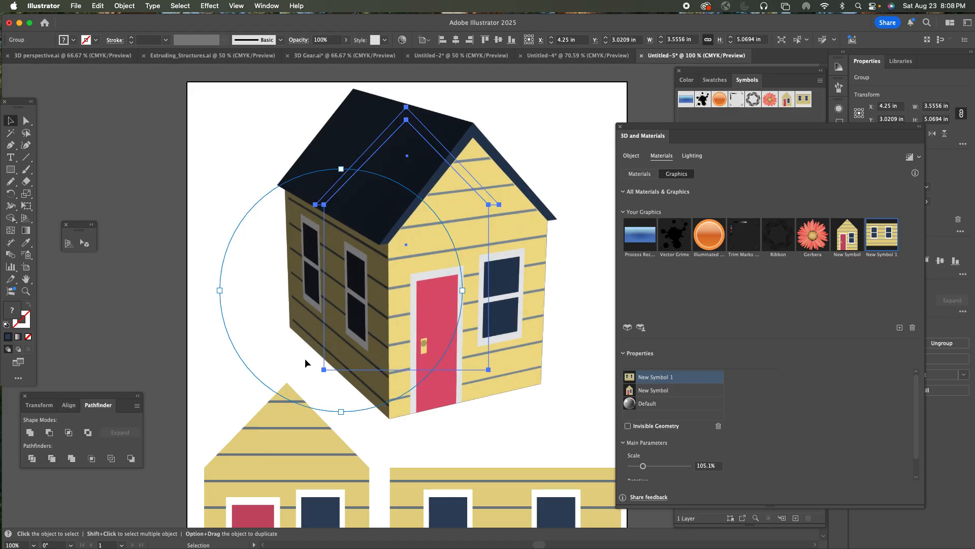
key("super+z")
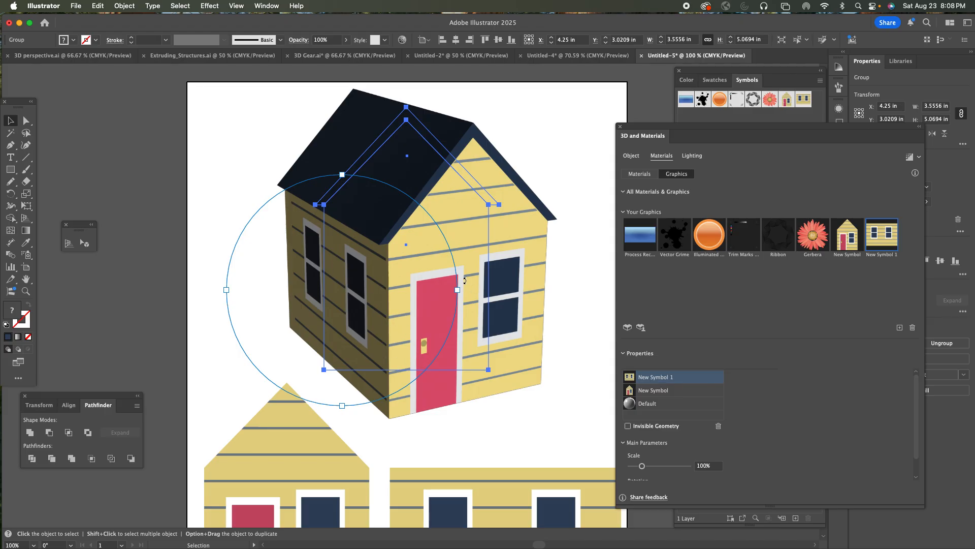
Try an extrusion depth of 4.7 in, set it to 4.6 in, and nudge the side wall graphic away from the front corner.
left_click(636, 156)
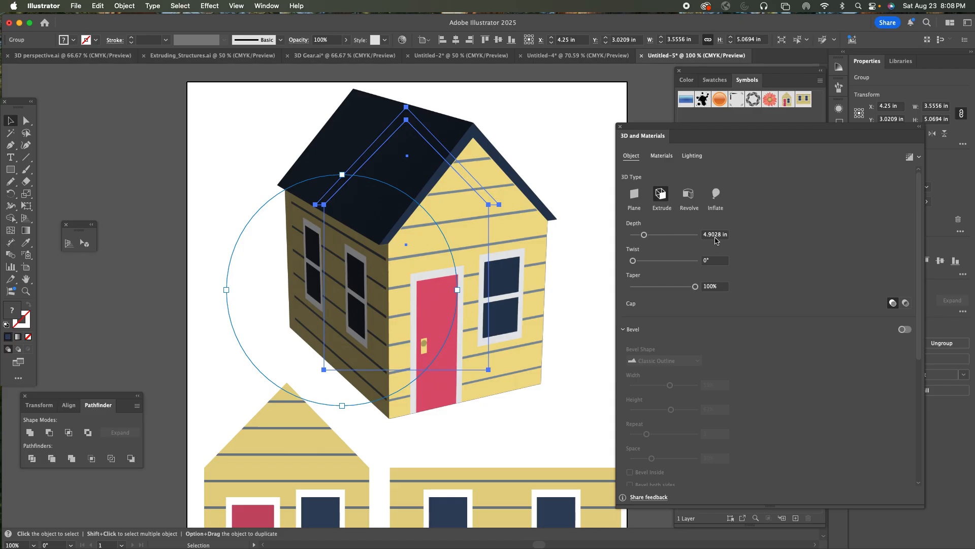
left_click(711, 237)
left_click_drag(721, 236, 726, 236)
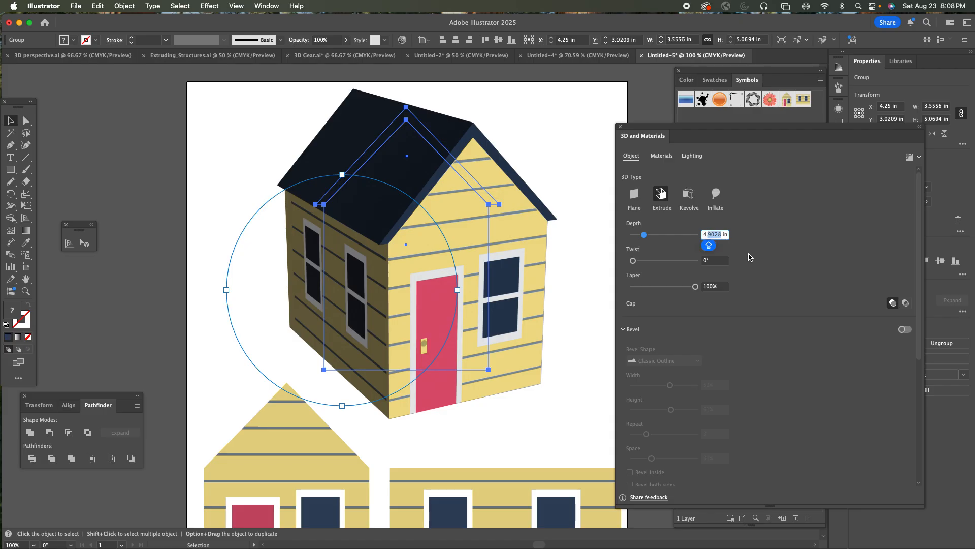
type("7")
key("Return")
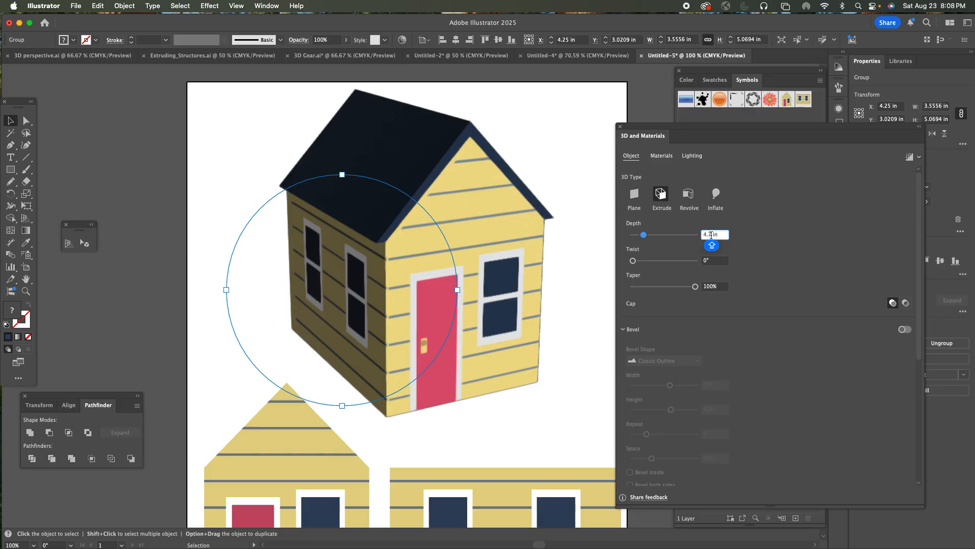
key("BackSpace")
type("6")
key("Caps_Lock")
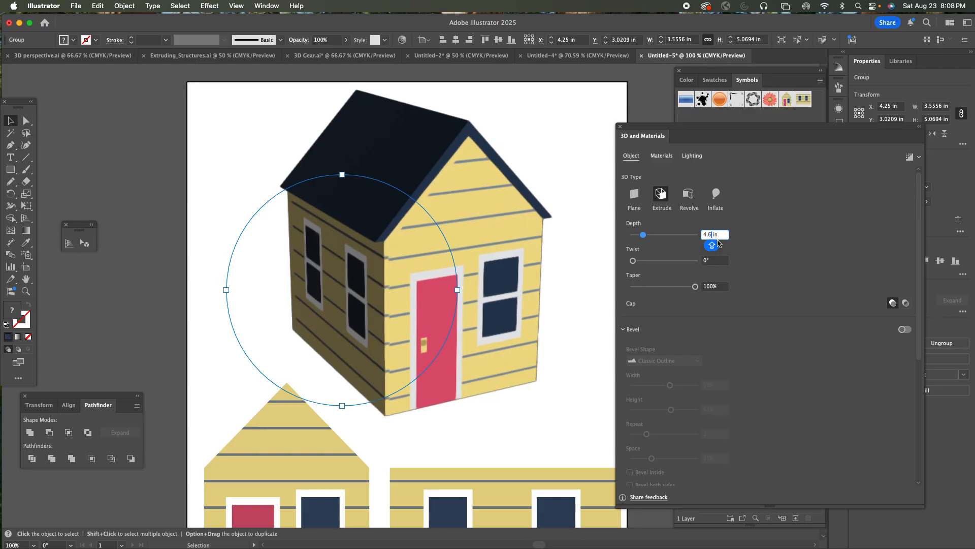
left_click(659, 159)
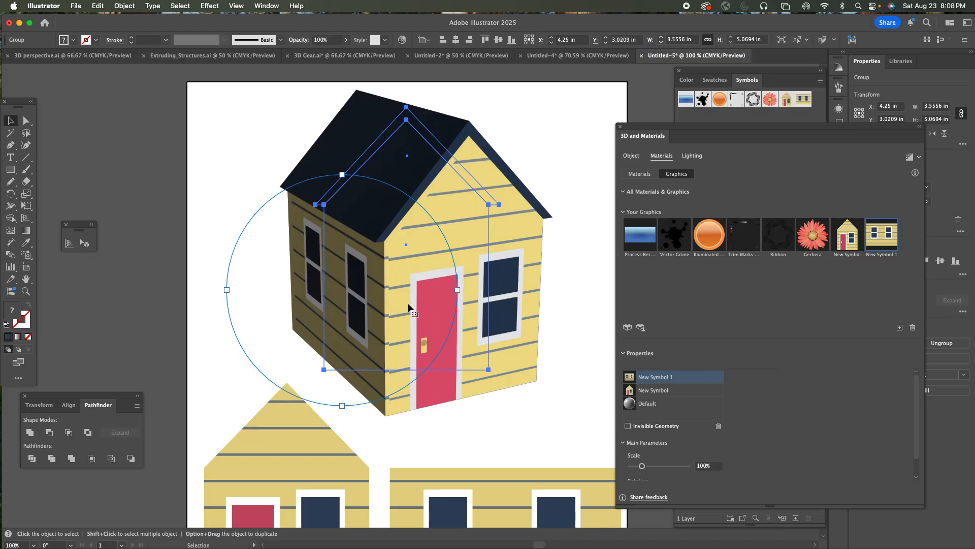
left_click_drag(362, 300, 358, 300)
Set the house's extrusion depth to 4.4 in and nudge the side wall graphic slightly to fit the shorter wall.
left_click(630, 157)
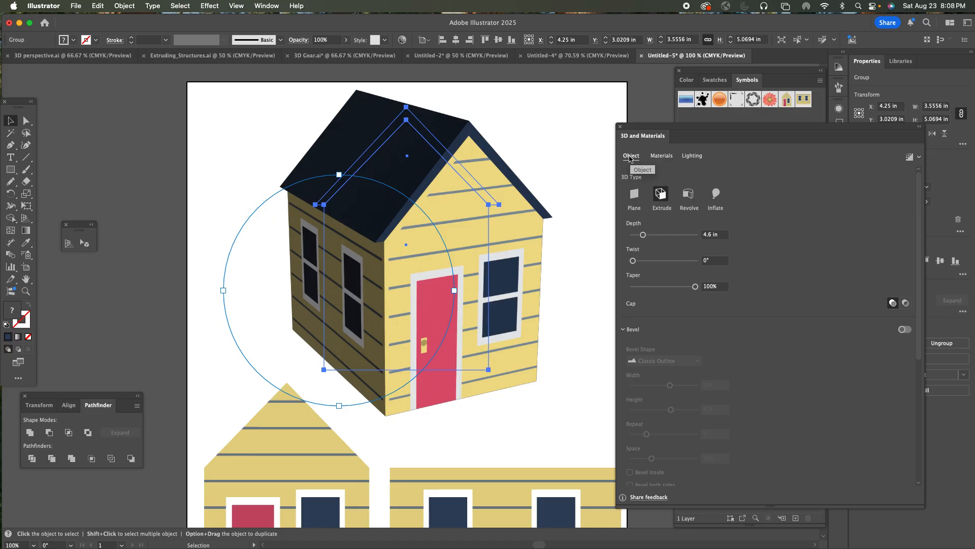
double_click(712, 234)
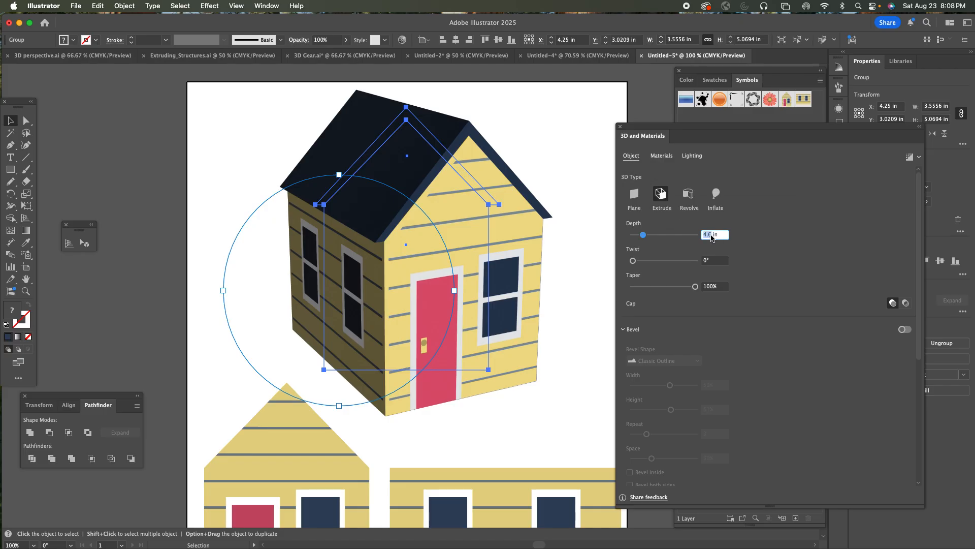
type("4.4")
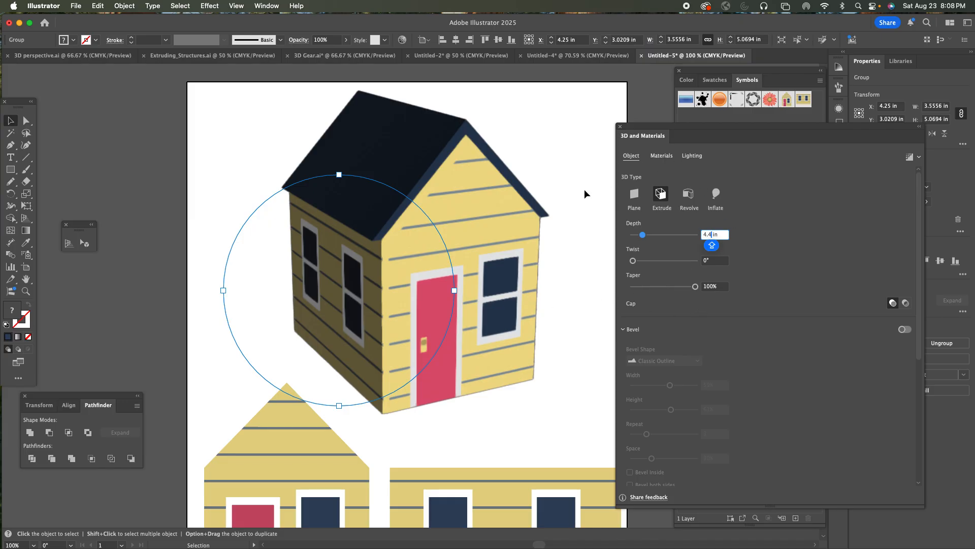
left_click_drag(369, 289, 368, 288)
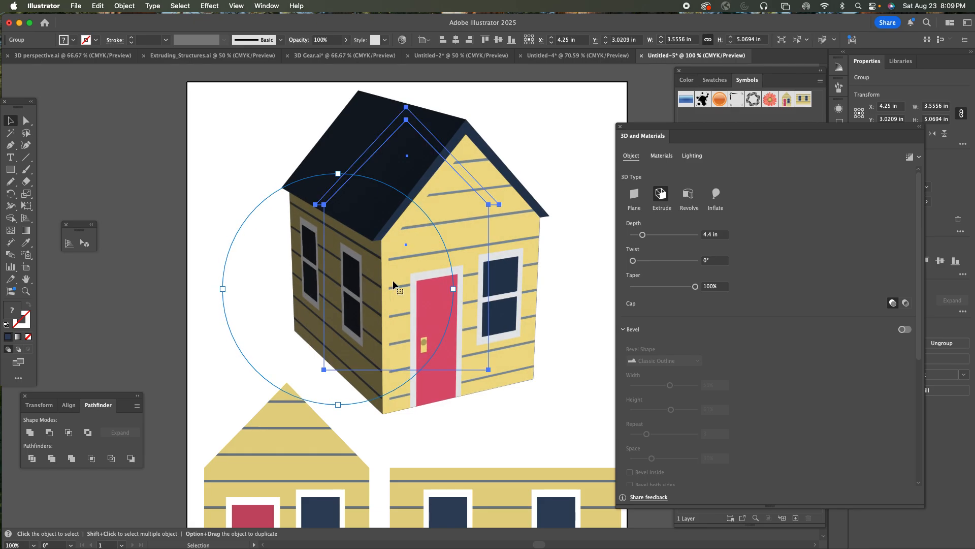
Reposition the New Symbol graphic with the door and window on the front wall of the 3D house.
left_click(665, 157)
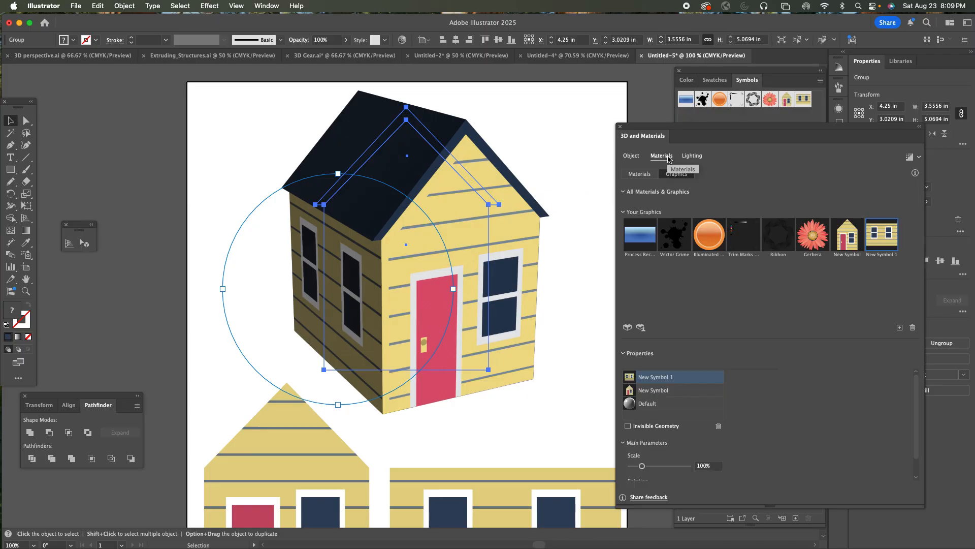
left_click(652, 390)
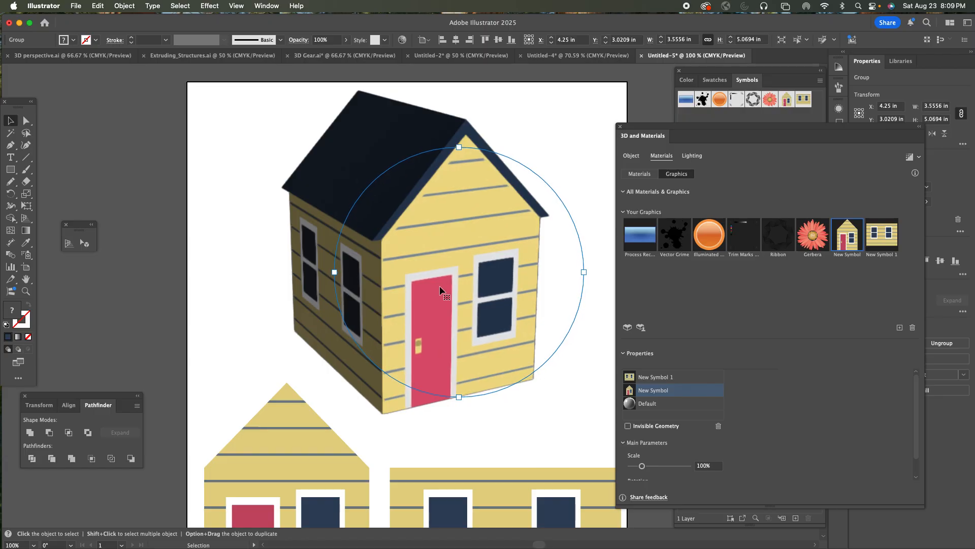
left_click_drag(439, 285, 438, 285)
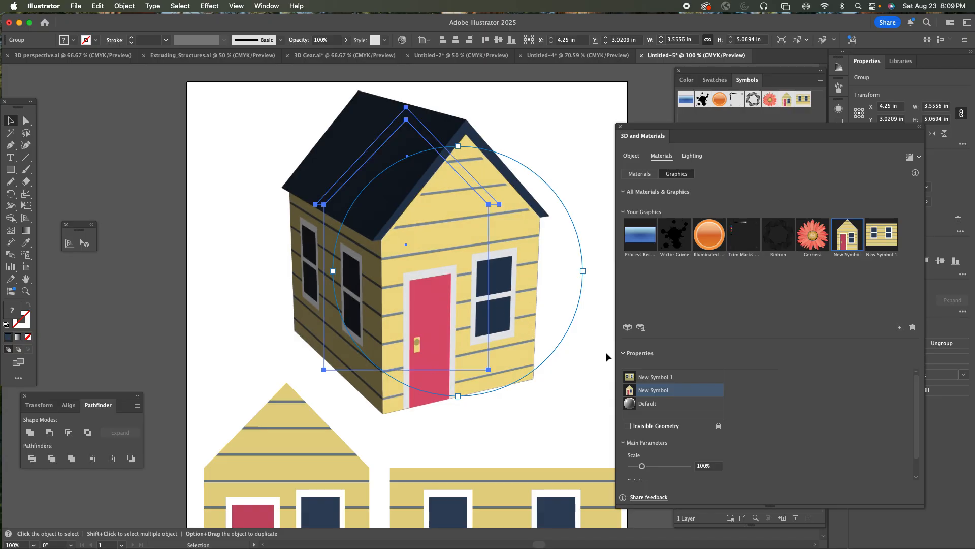
Move Light 1 to about -150° rotation and 4° height, and add a second light at about 87° rotation and 47° height.
left_click(692, 156)
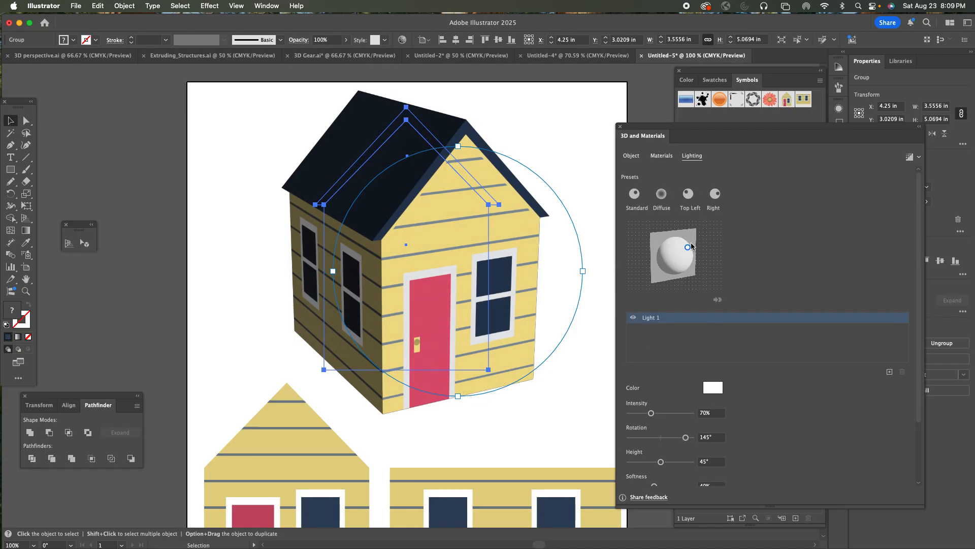
left_click_drag(669, 244, 667, 243)
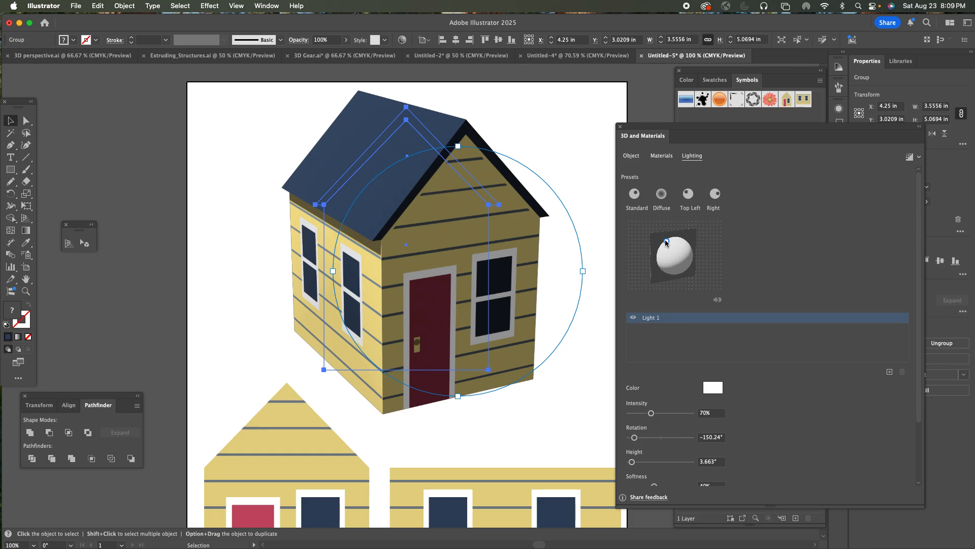
left_click(889, 373)
left_click_drag(686, 252, 699, 261)
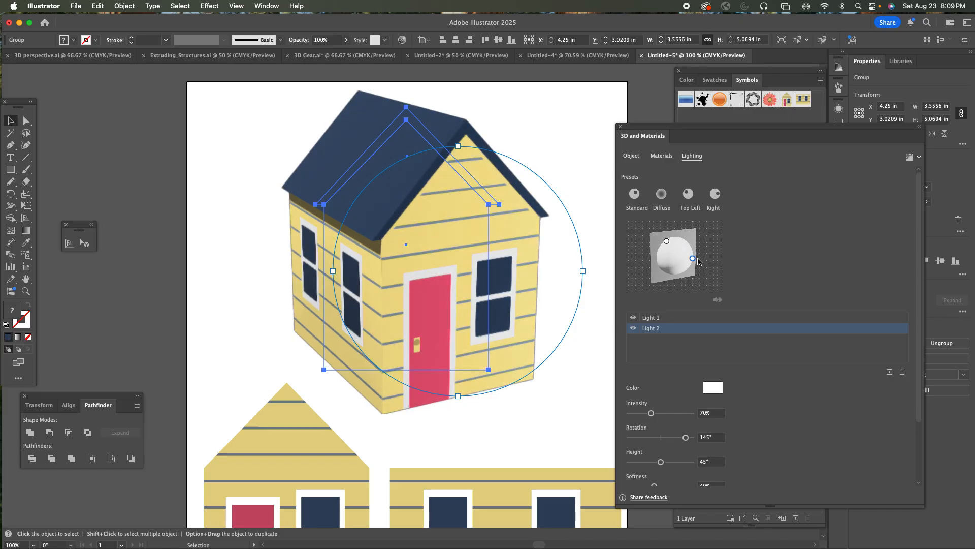
Set Light 2 to 13% intensity, 91° rotation, 18° height and 57% softness, with ambient light intensity at 39%.
left_click_drag(652, 414, 633, 415)
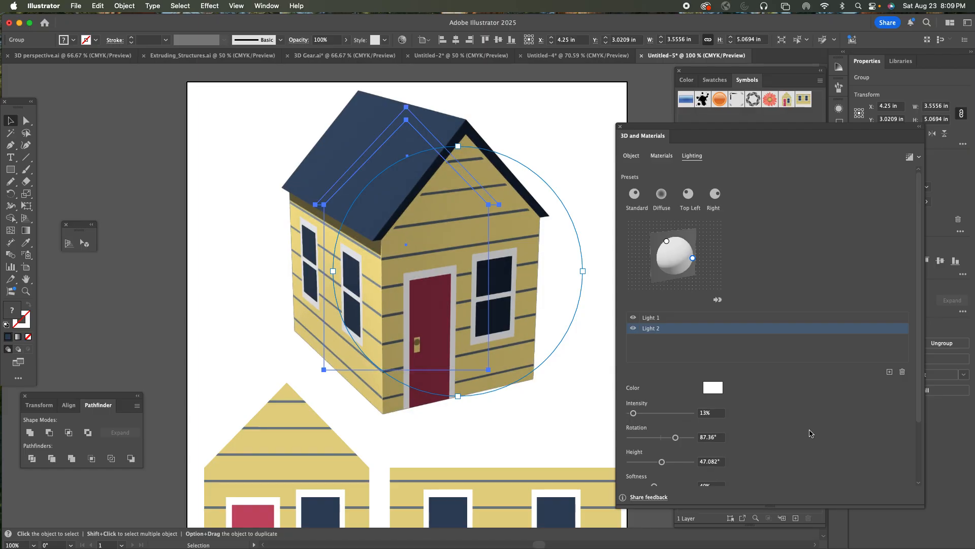
scroll(916, 385, "down", 3)
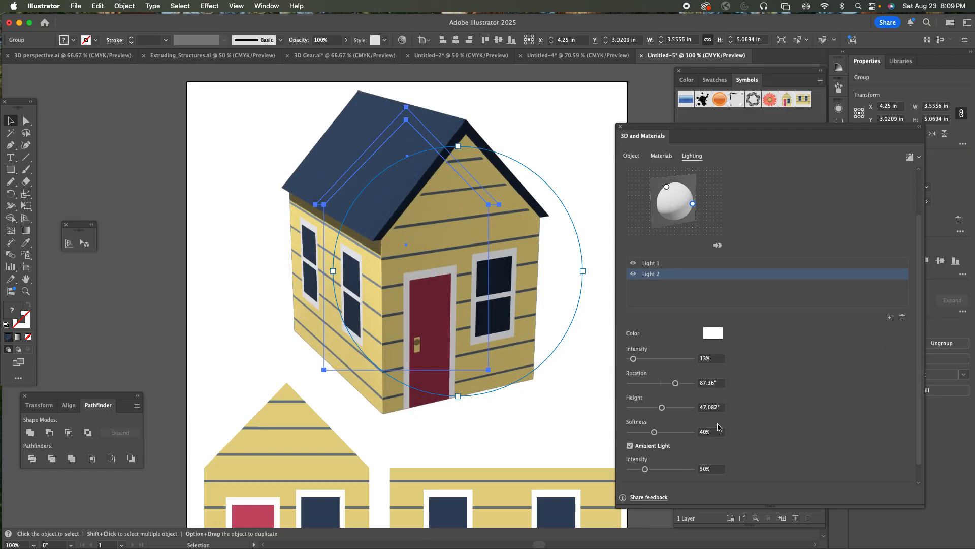
left_click_drag(675, 385, 644, 412)
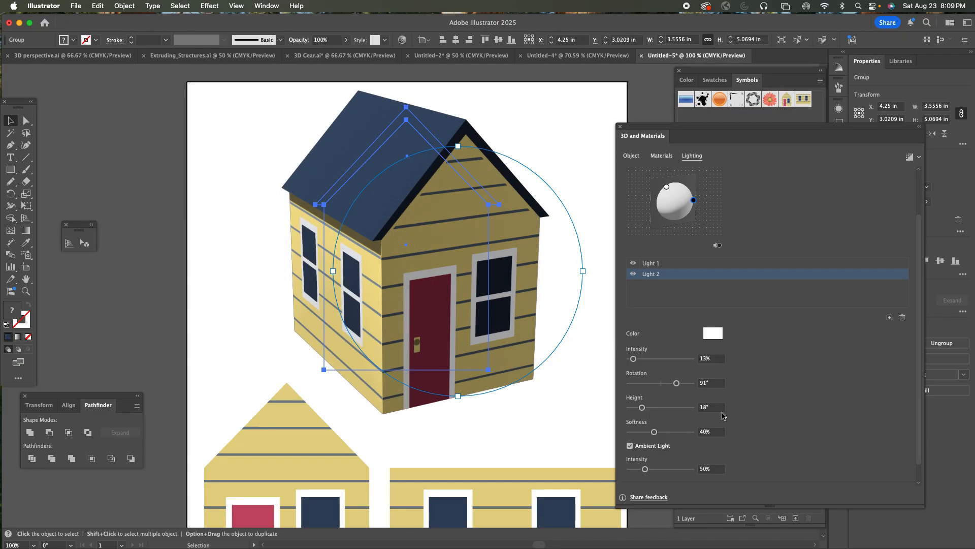
left_click_drag(654, 431, 664, 432)
left_click_drag(646, 469, 643, 472)
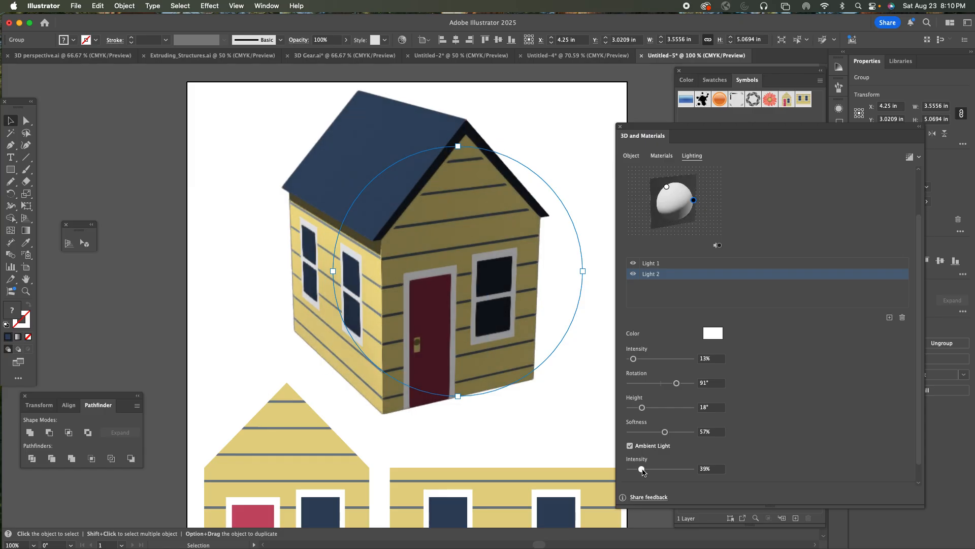
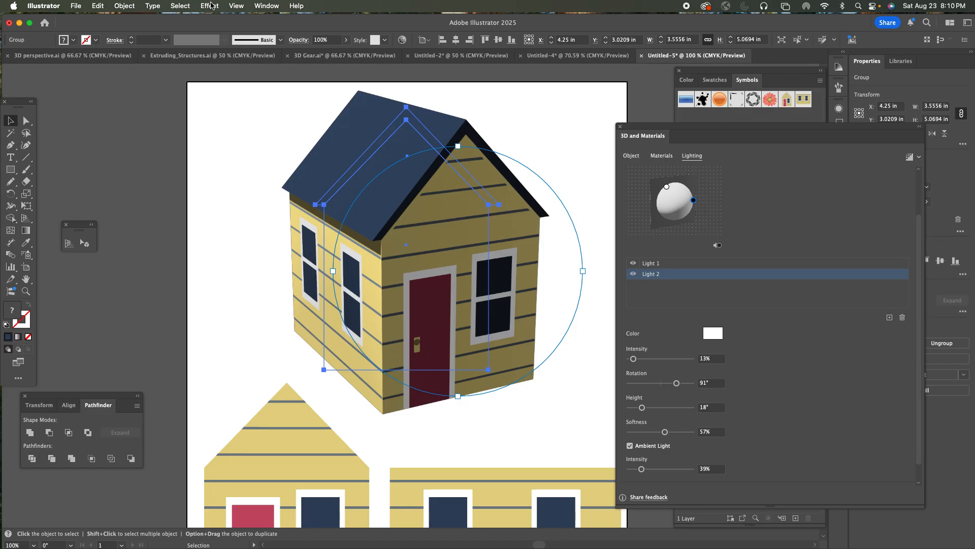
left_click(211, 6)
mouse_move(231, 80)
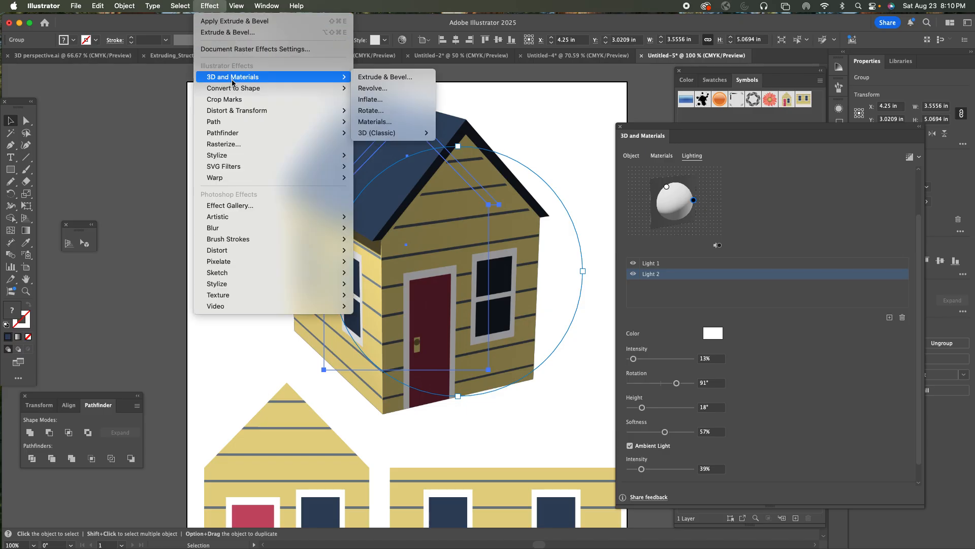
mouse_move(391, 133)
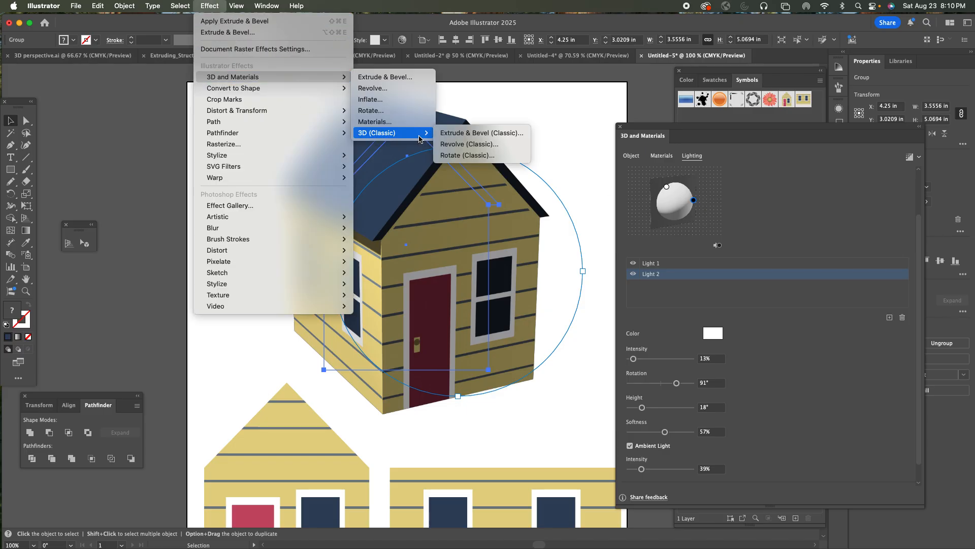
left_click(764, 203)
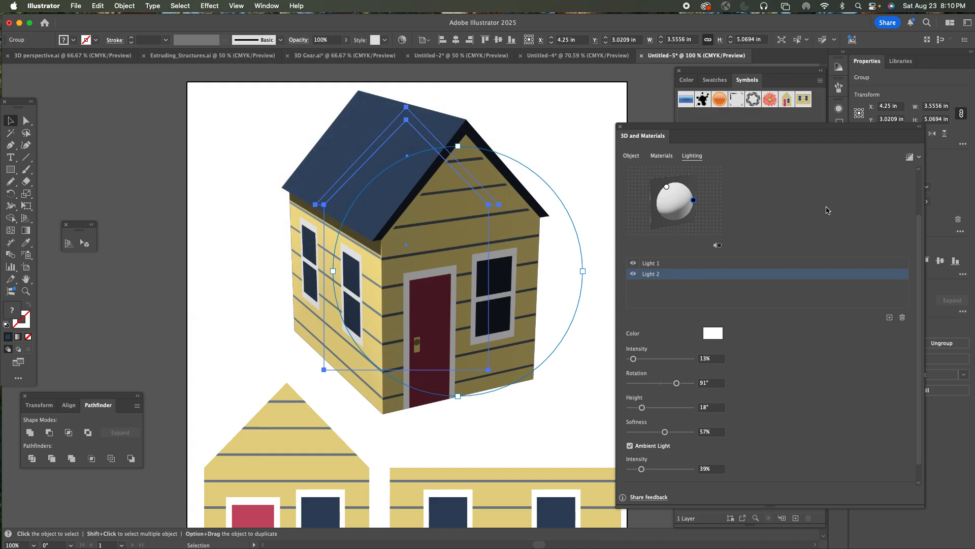
Enable ray tracing and render the house at low quality with noise reduction.
left_click(921, 158)
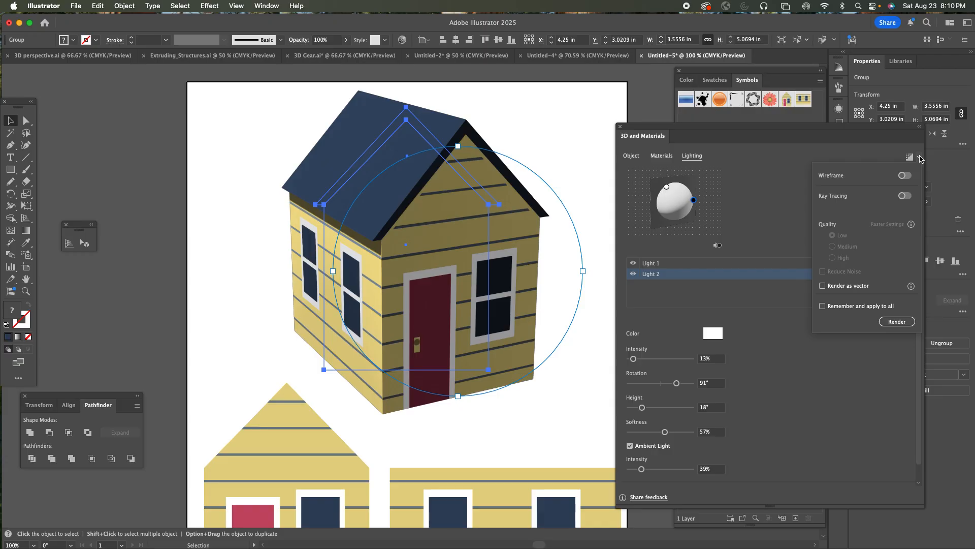
left_click(904, 196)
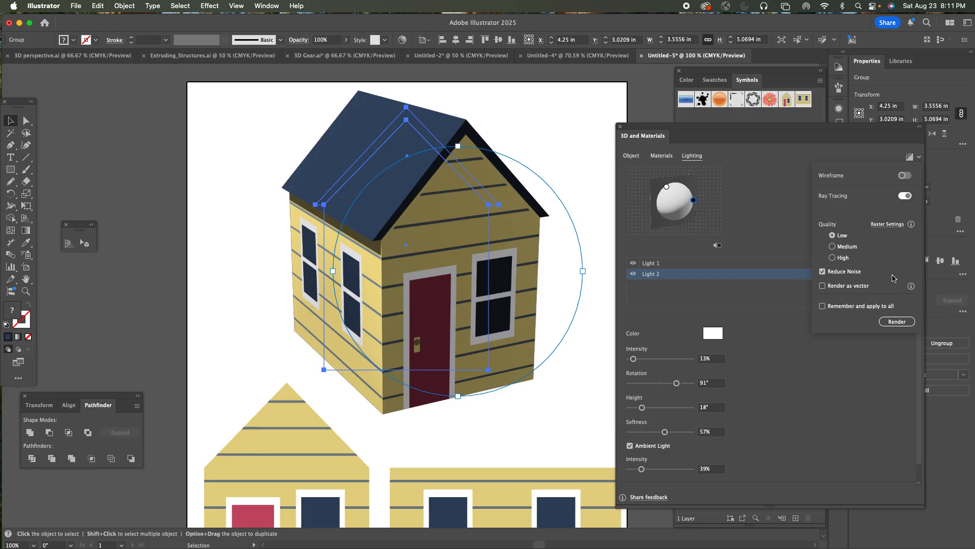
left_click(895, 322)
left_click(895, 322)
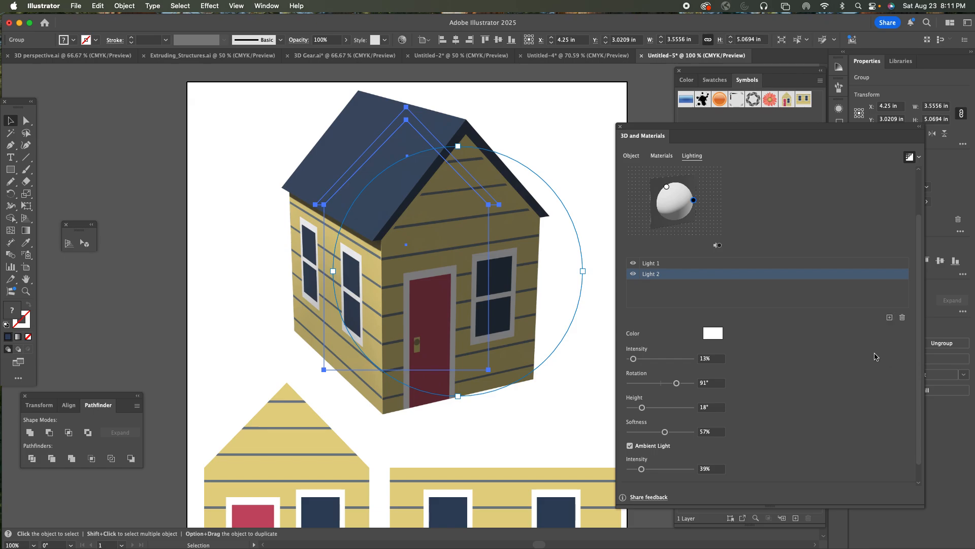
Shift Light 1 to about -139° rotation and 11.8° height, and render the house again.
left_click(667, 187)
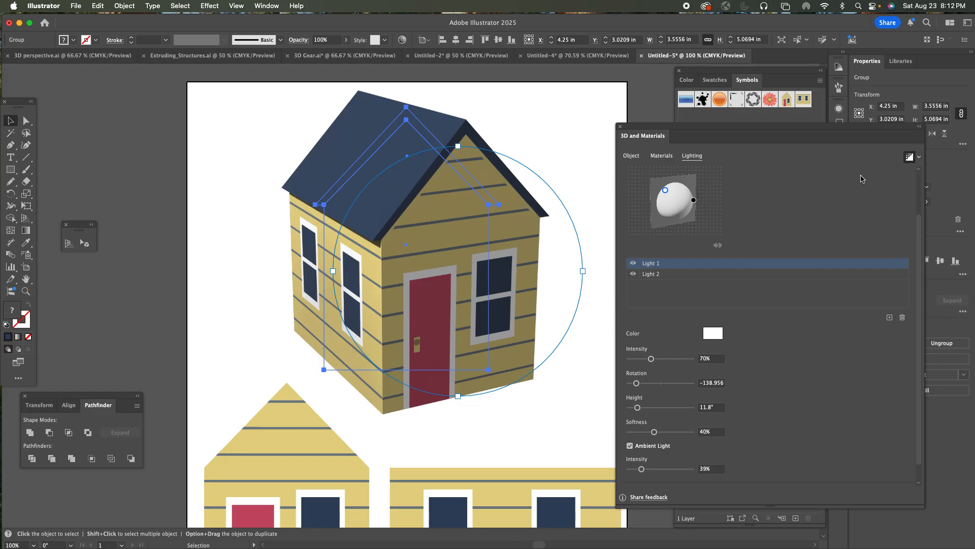
left_click(909, 157)
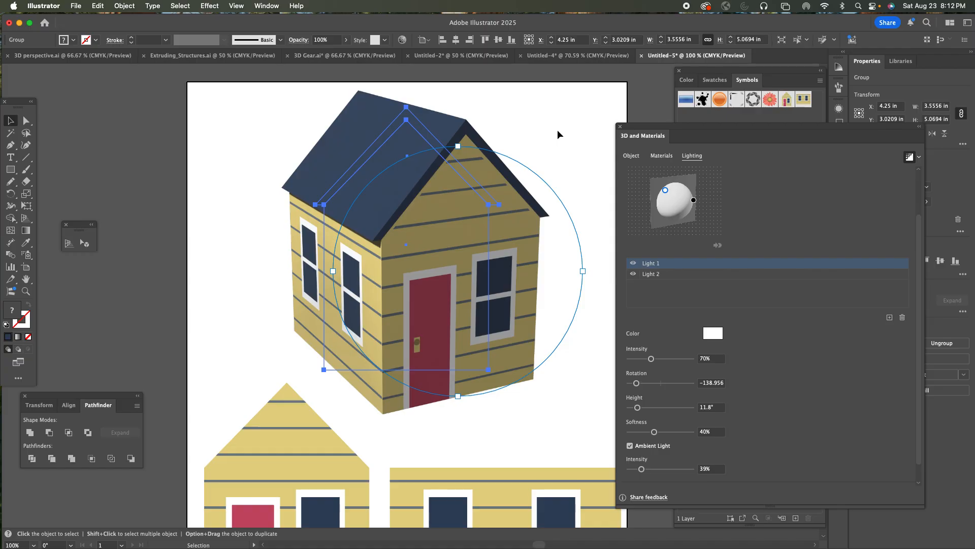
Collapse the 3D and Materials panel and deselect the house.
scroll(558, 133, "right", 5)
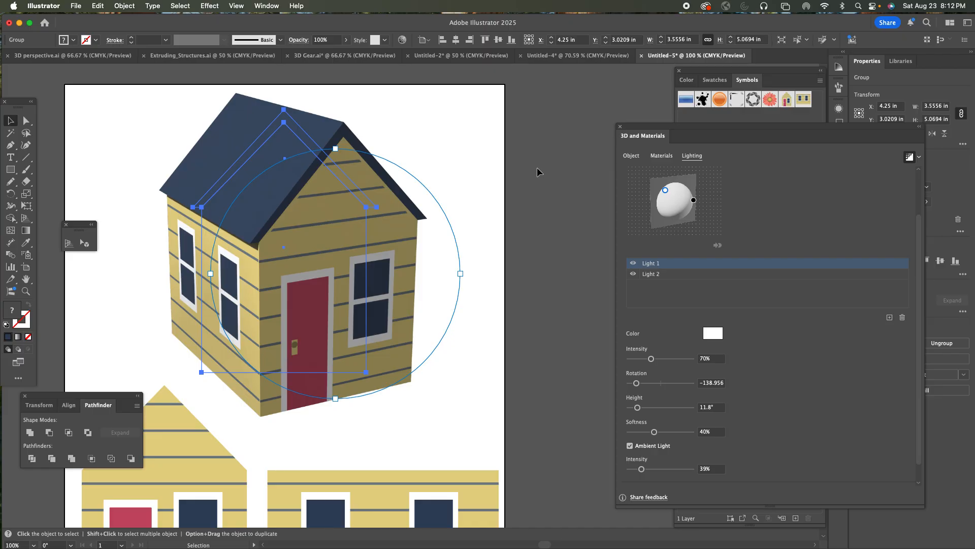
left_click(919, 127)
left_click(17, 125)
left_click(582, 242)
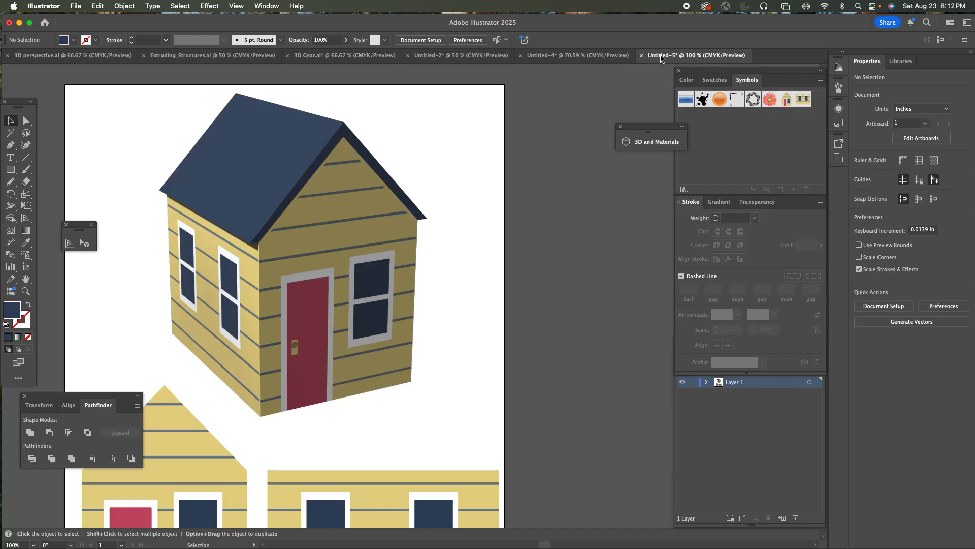
Switch to the Untitled-4 document and select the brick-textured 3D house body.
left_click(568, 56)
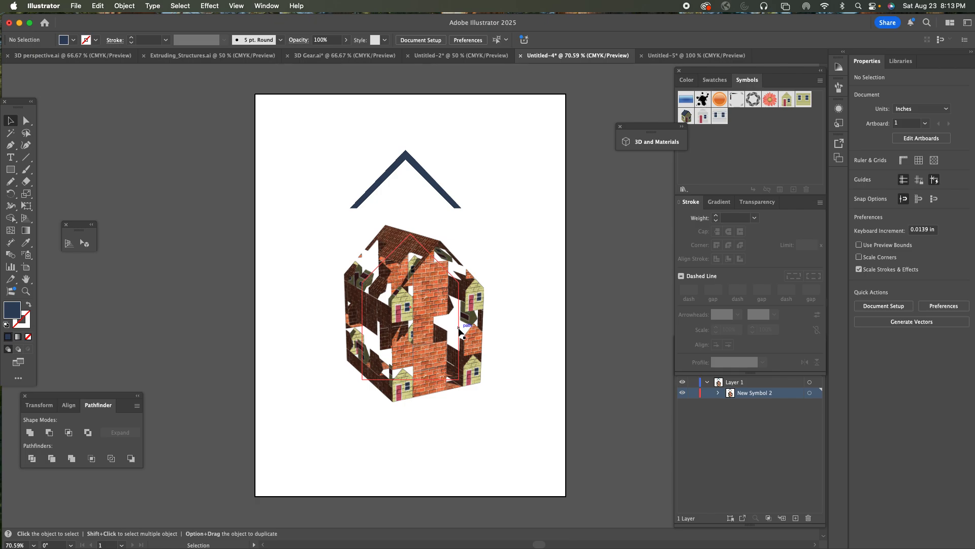
left_click(415, 315)
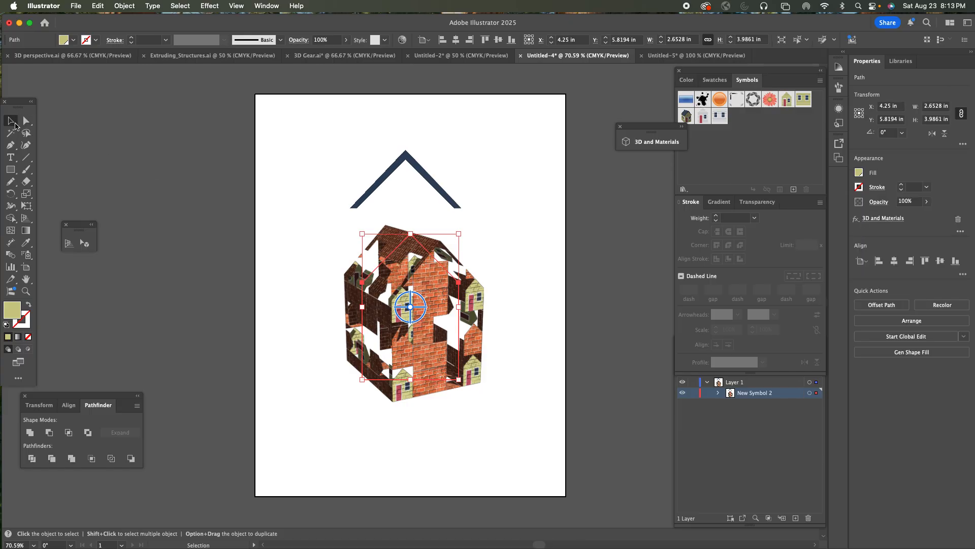
left_click(504, 298)
left_click(413, 307)
Edit the brick house's 3D effect and remove the New Symbol graphic from its materials.
left_click(878, 219)
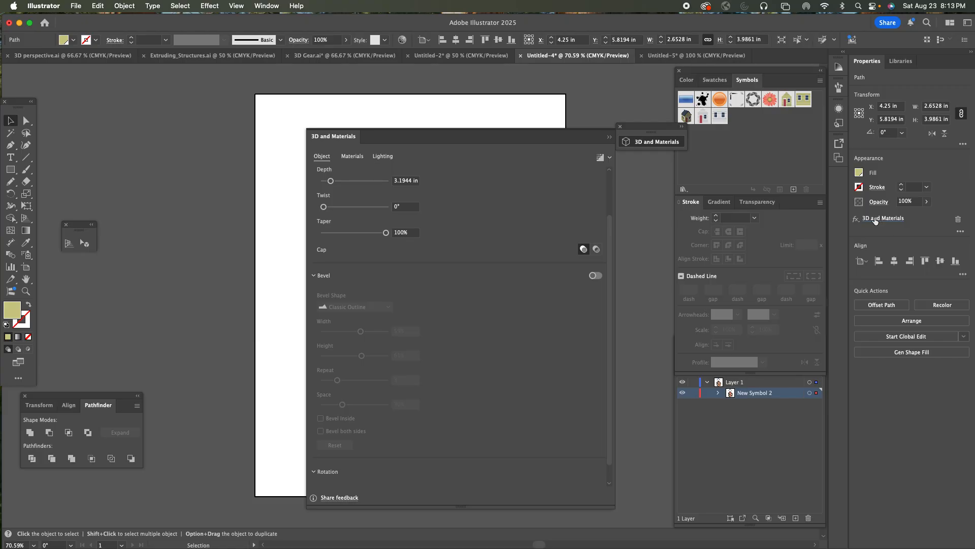
left_click_drag(476, 134, 690, 133)
left_click(562, 156)
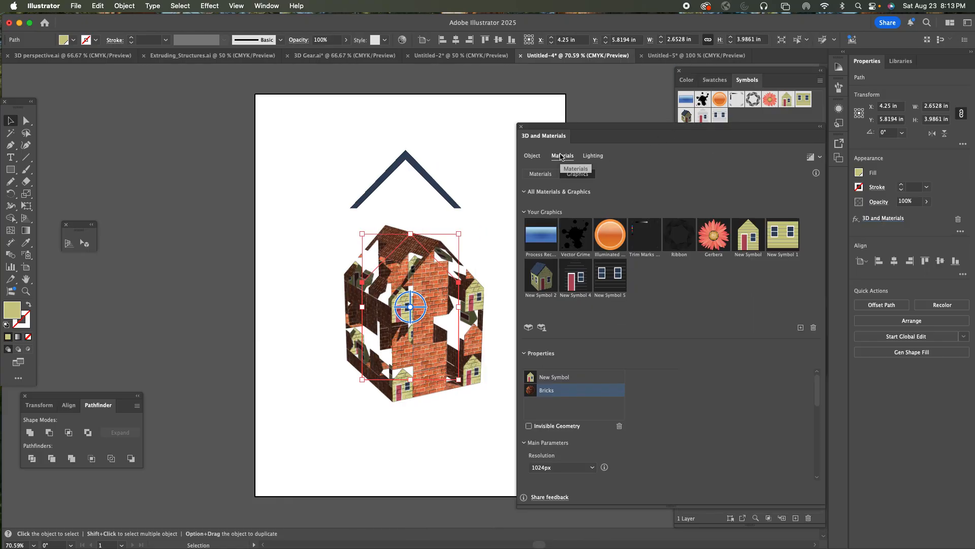
left_click(557, 377)
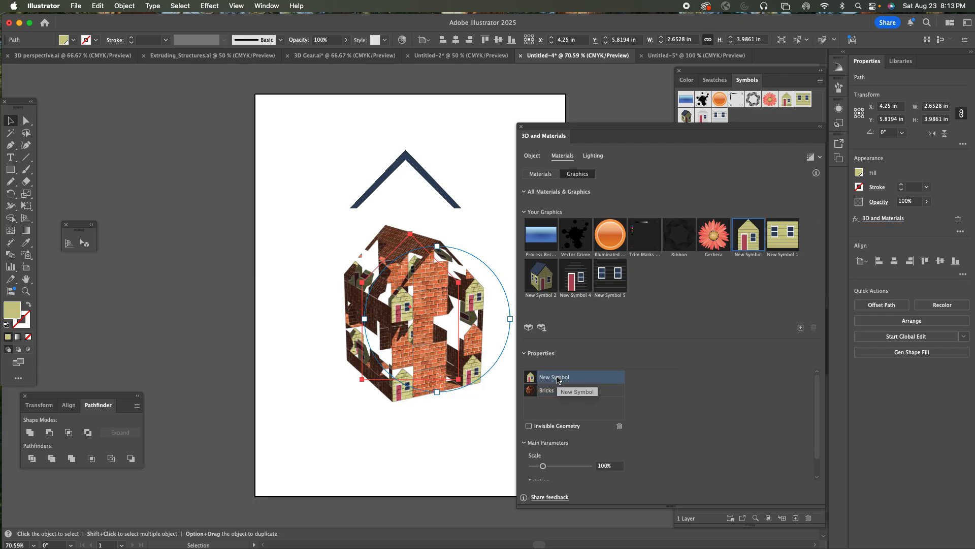
left_click(619, 427)
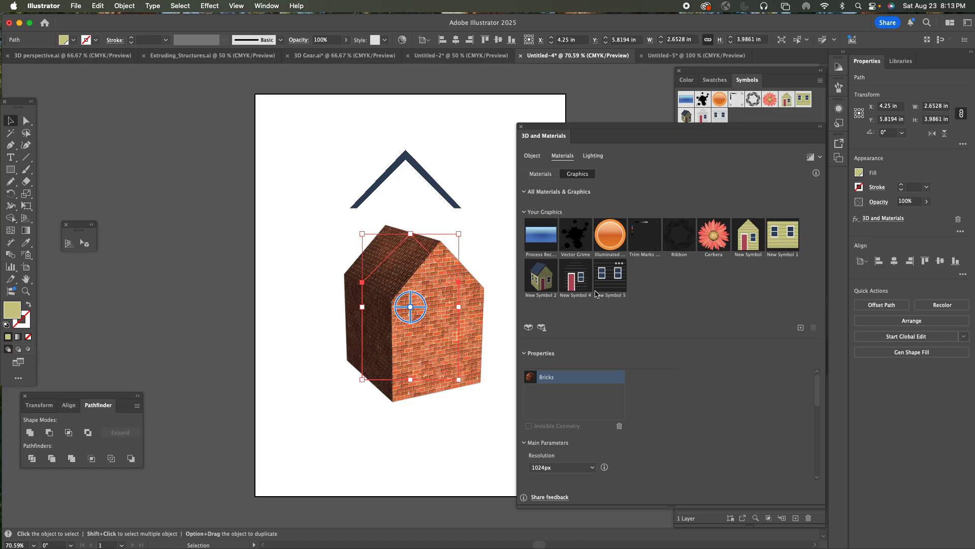
Return to the Untitled-5 document and collapse the 3D and Materials panel.
mouse_move(609, 288)
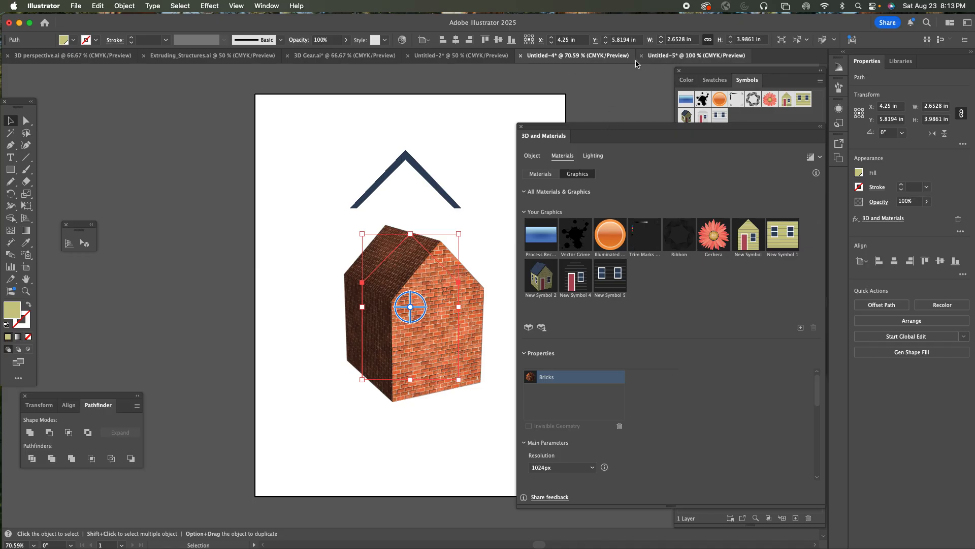
left_click(660, 57)
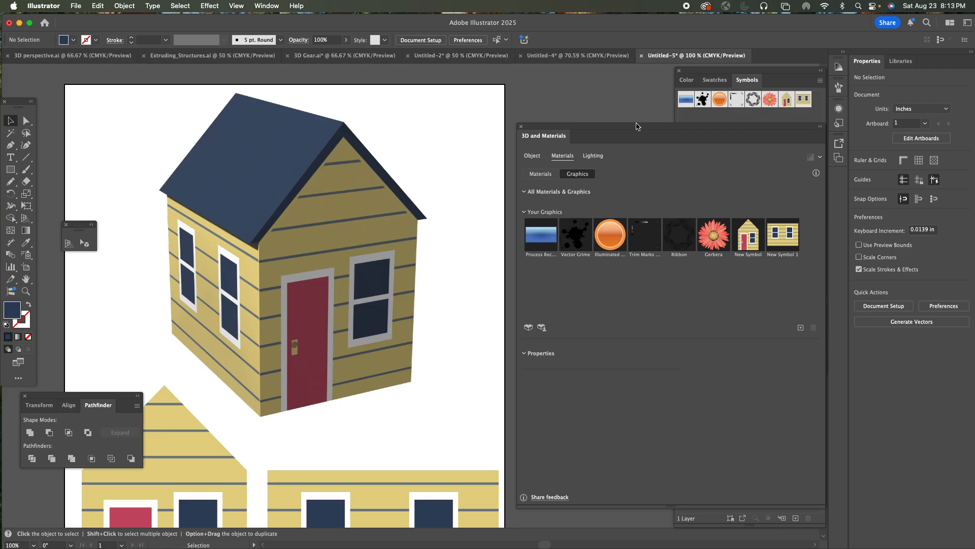
left_click(821, 129)
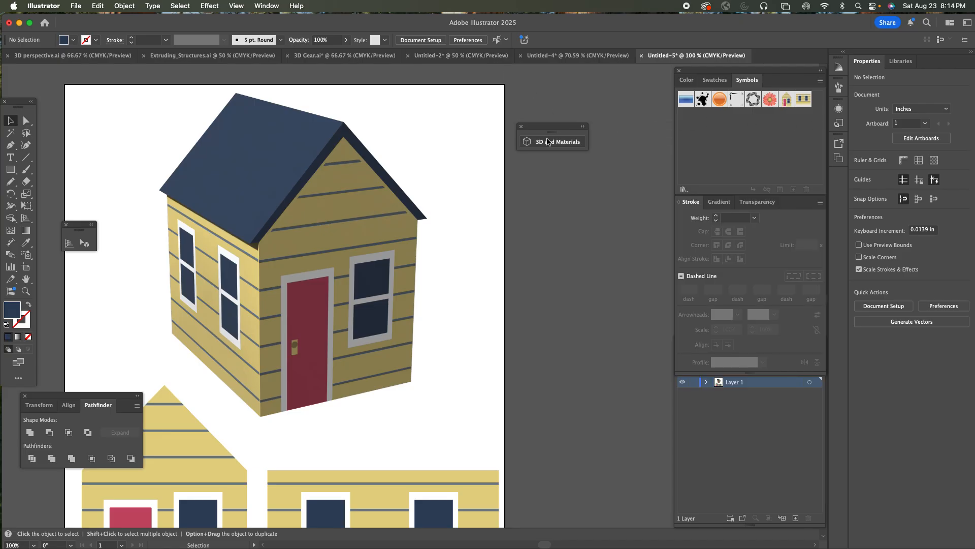
Duplicate the 3D house beside the artboard and delete the 3D and Materials effect from the copy.
key("super+minus")
key("super+minus")
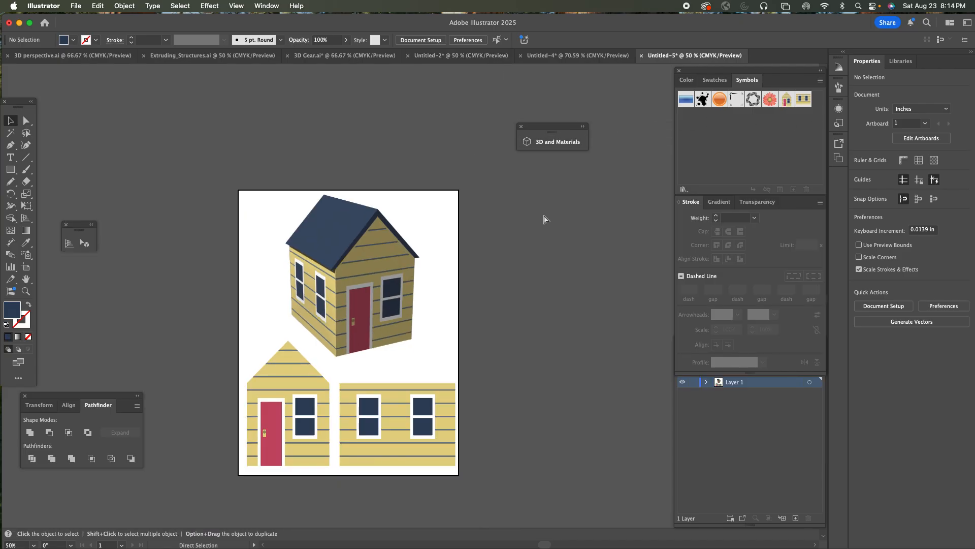
left_click_drag(353, 271, 512, 274)
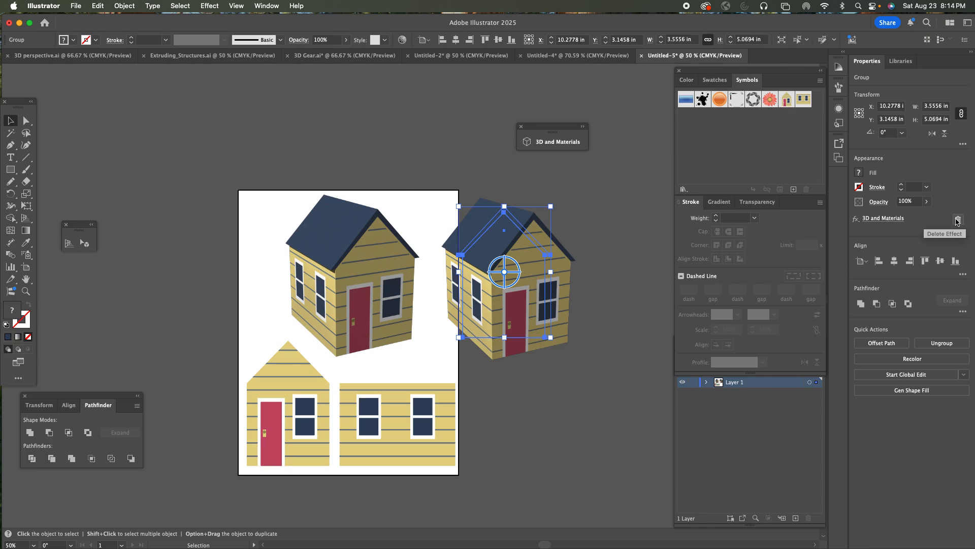
left_click(957, 220)
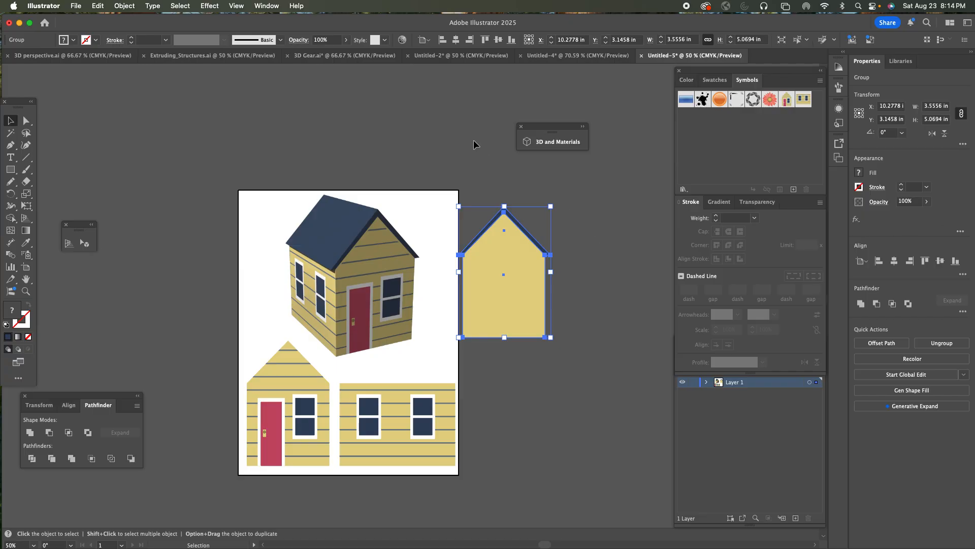
Apply a classic 3D Extrude & Bevel effect to the flat house copy with an extrude depth of 346 pt.
left_click(209, 6)
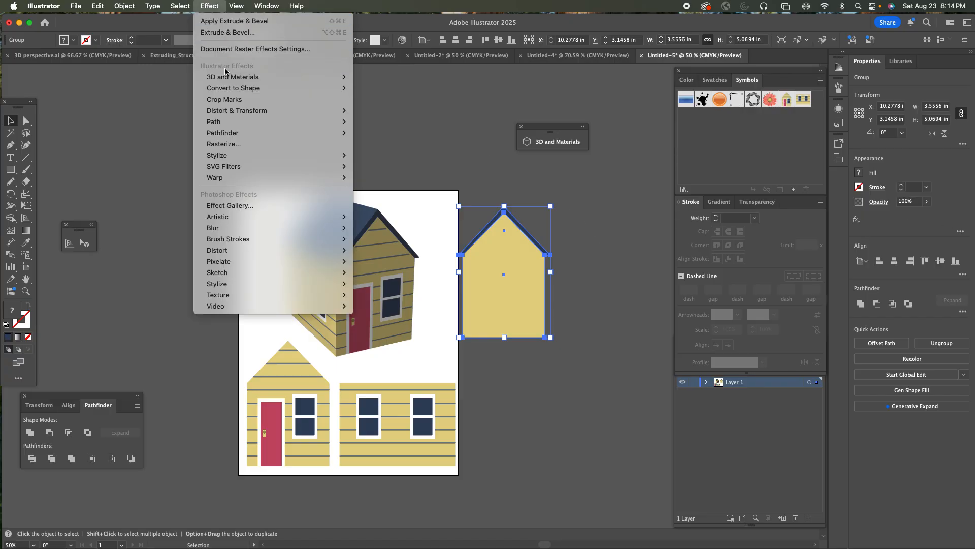
mouse_move(229, 77)
mouse_move(391, 134)
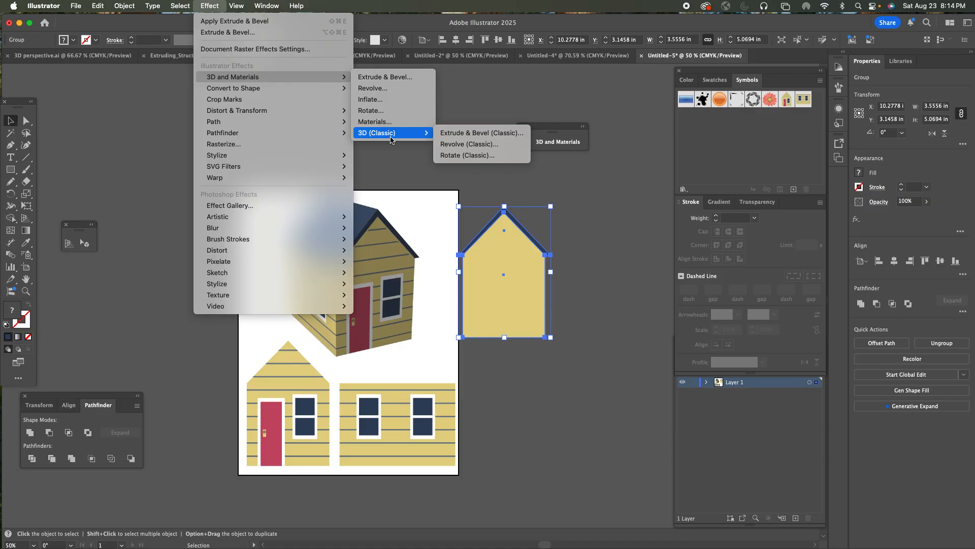
left_click(467, 137)
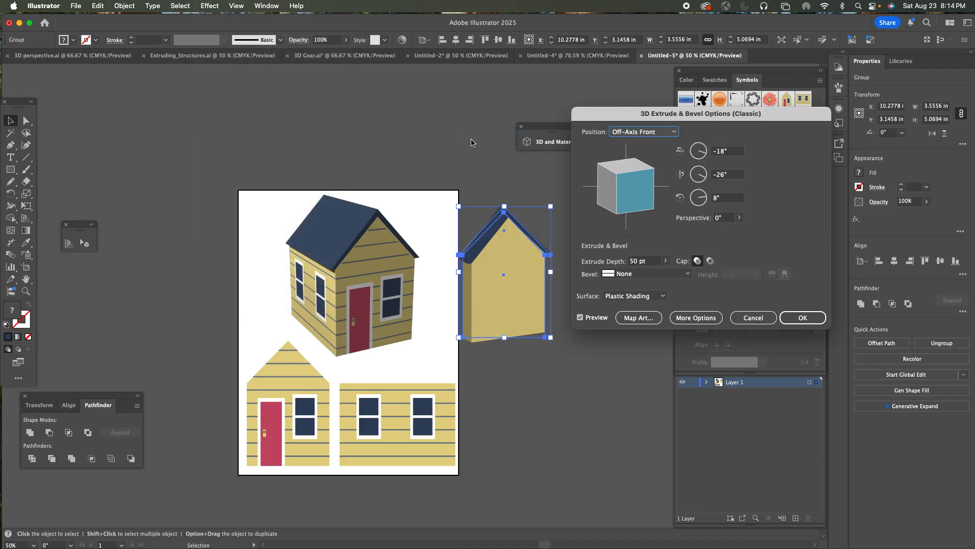
left_click(666, 261)
left_click_drag(628, 276, 633, 277)
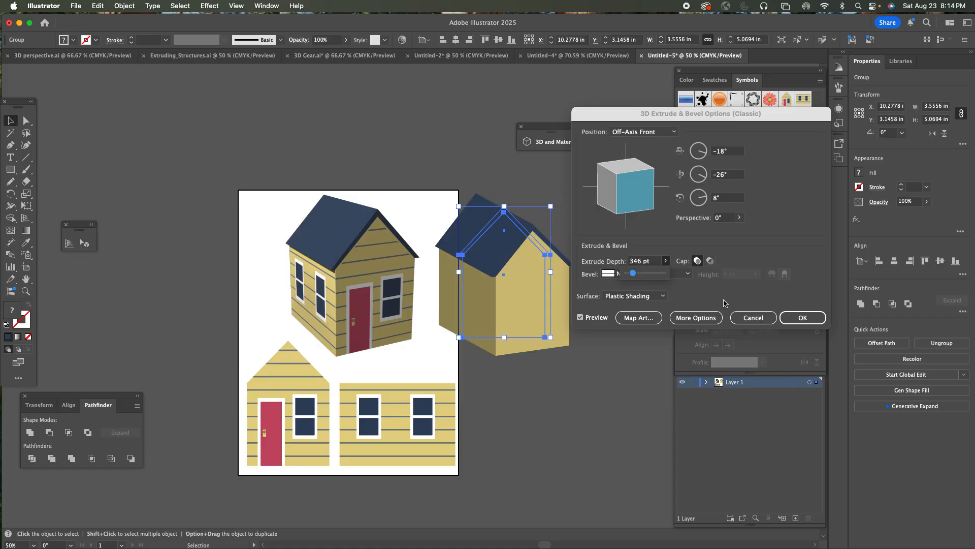
left_click(724, 301)
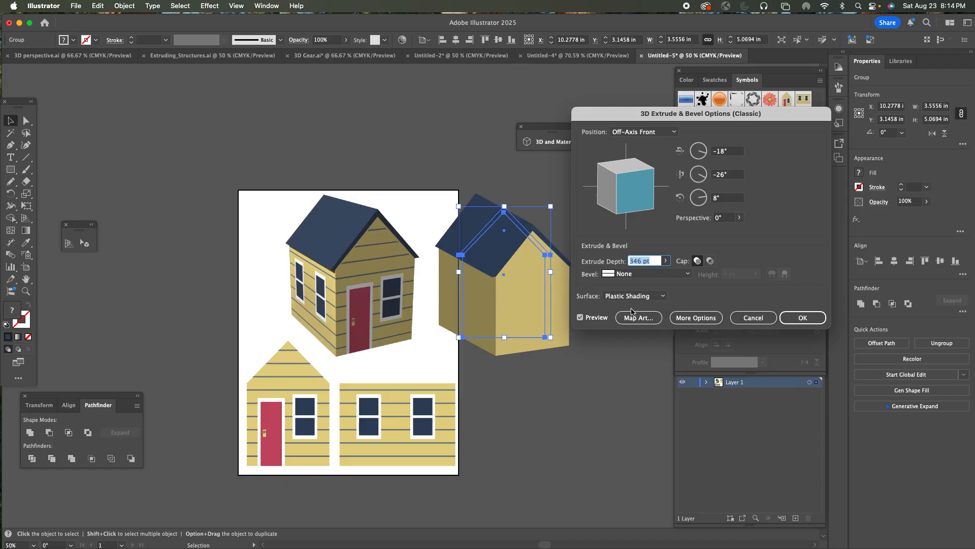
Add a second light near the upper left of the shading sphere and set the ambient light to 27%.
left_click(696, 317)
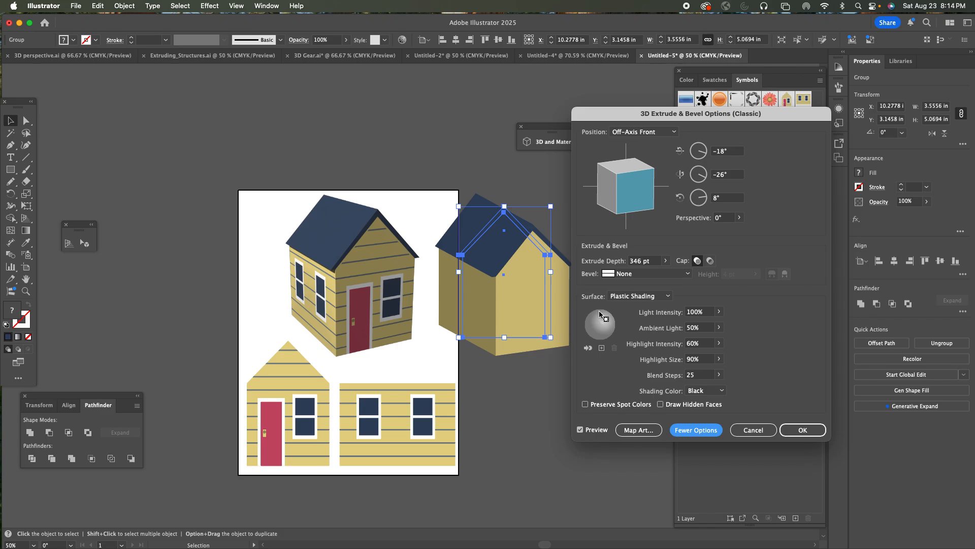
left_click_drag(607, 319, 596, 311)
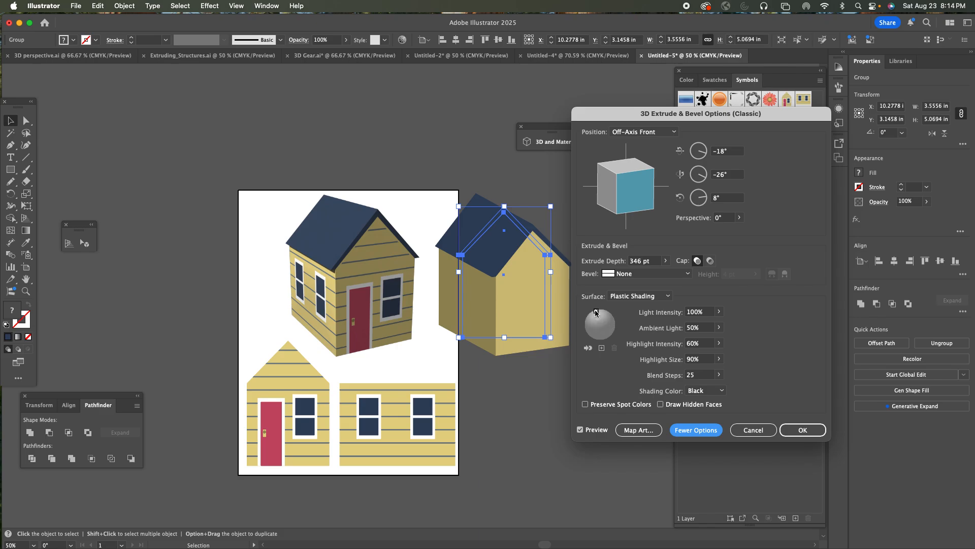
left_click(602, 348)
mouse_move(600, 324)
left_mouse_down()
mouse_move(612, 323)
mouse_move(592, 315)
left_mouse_up()
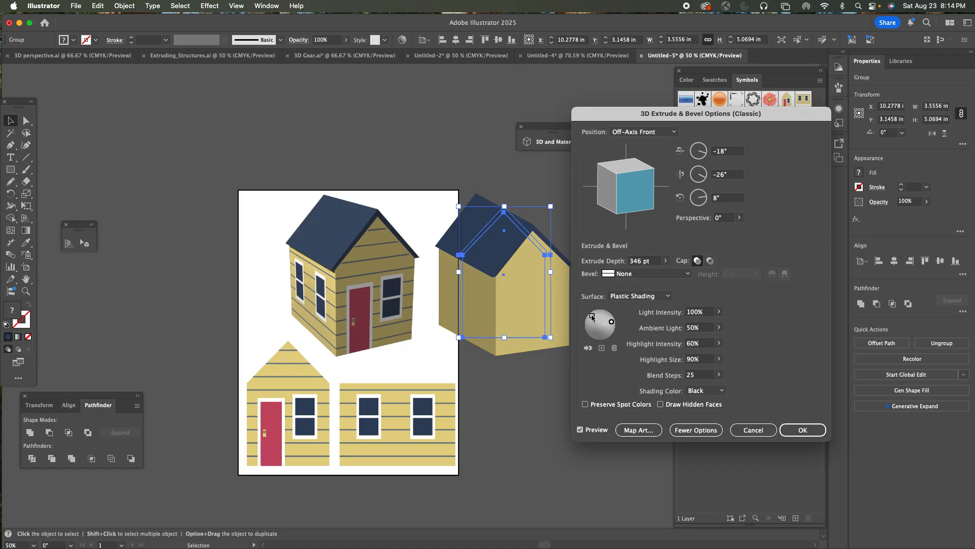
left_click(720, 329)
left_click_drag(701, 340, 690, 340)
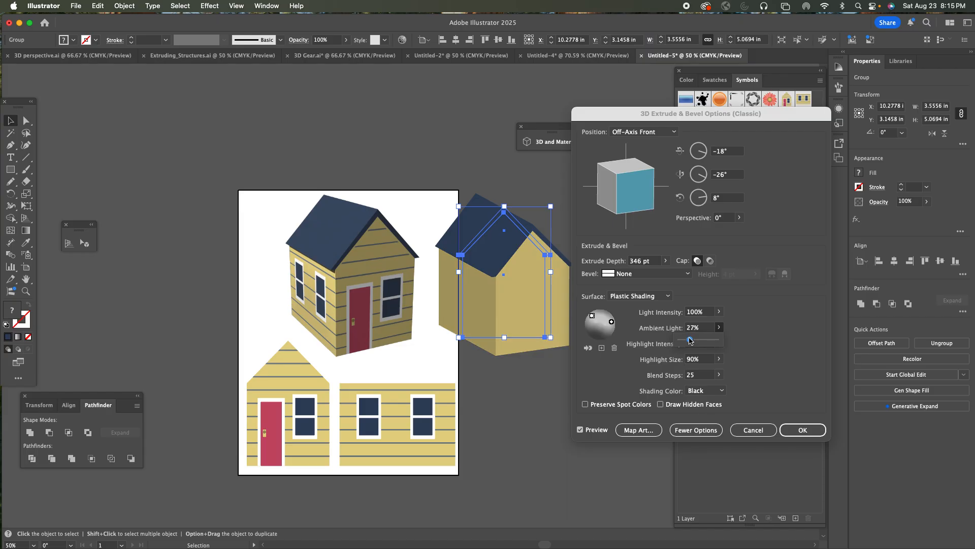
left_click(615, 324)
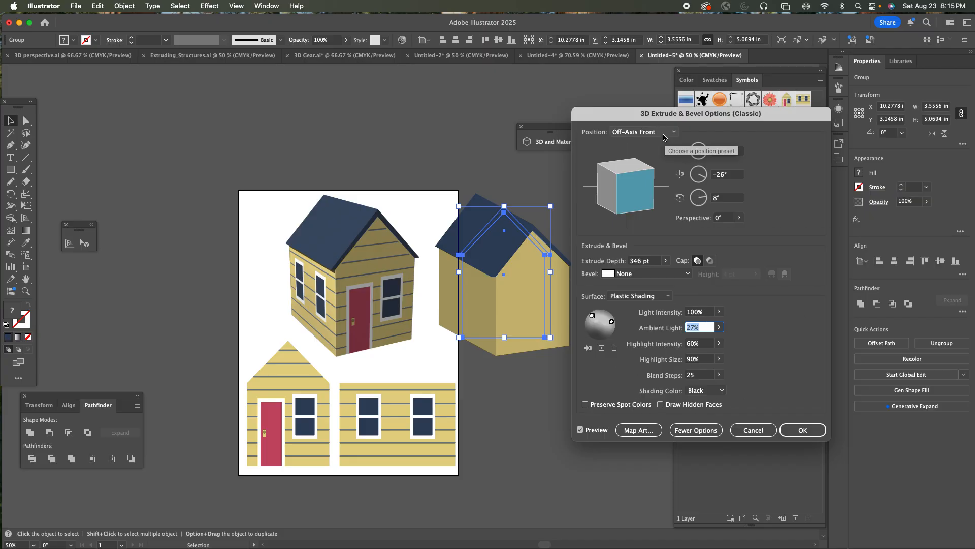
Try a 47° perspective and view the artwork mapping settings without assigning a symbol.
left_click(739, 217)
left_click_drag(703, 231, 714, 234)
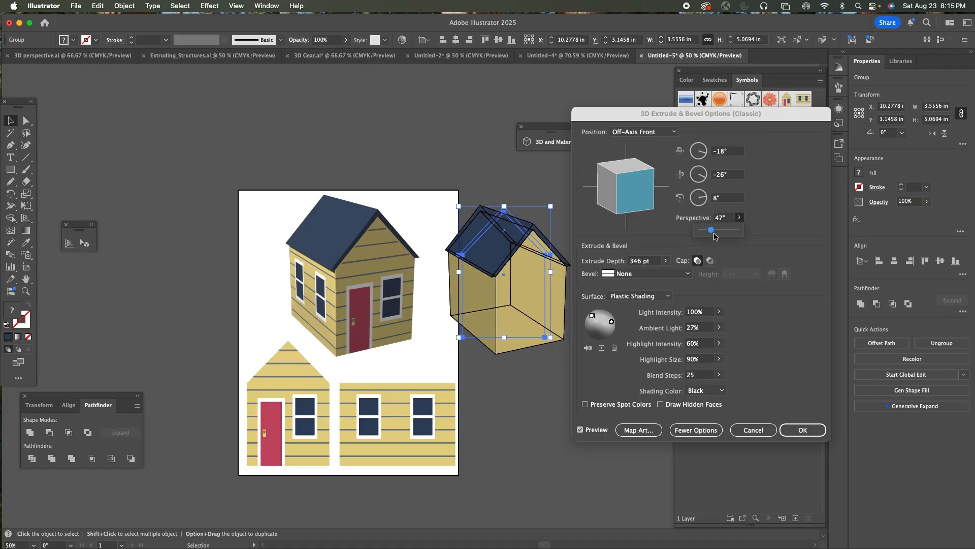
left_click(764, 310)
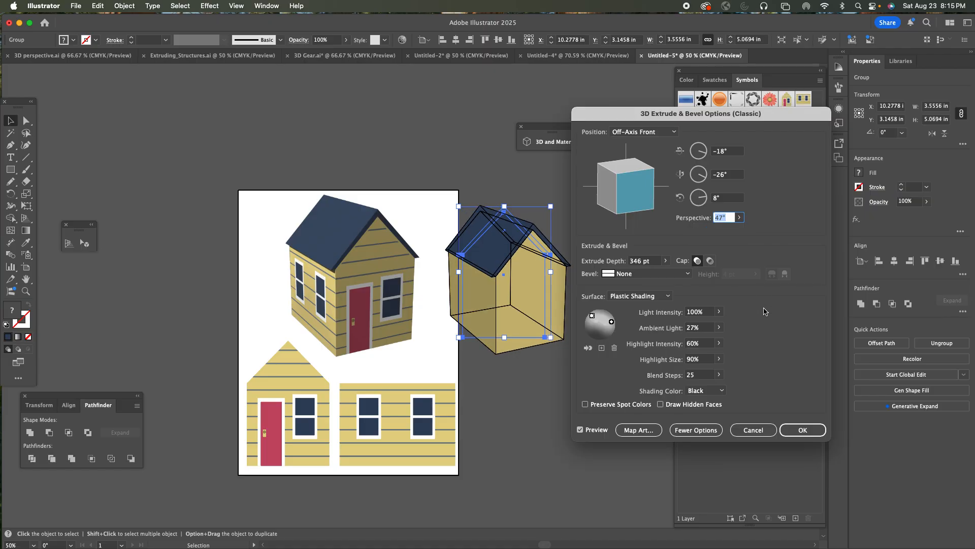
left_click(580, 429)
left_click(638, 429)
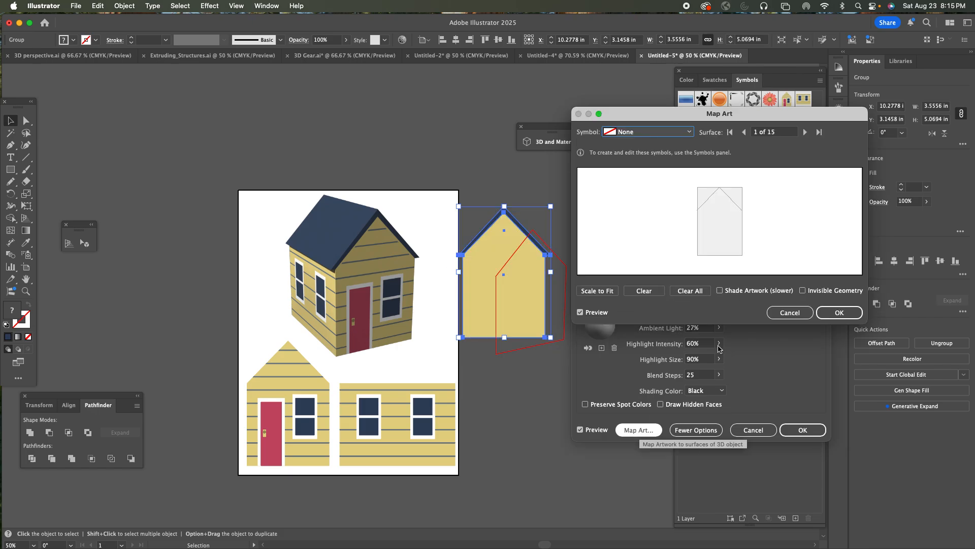
left_click(793, 312)
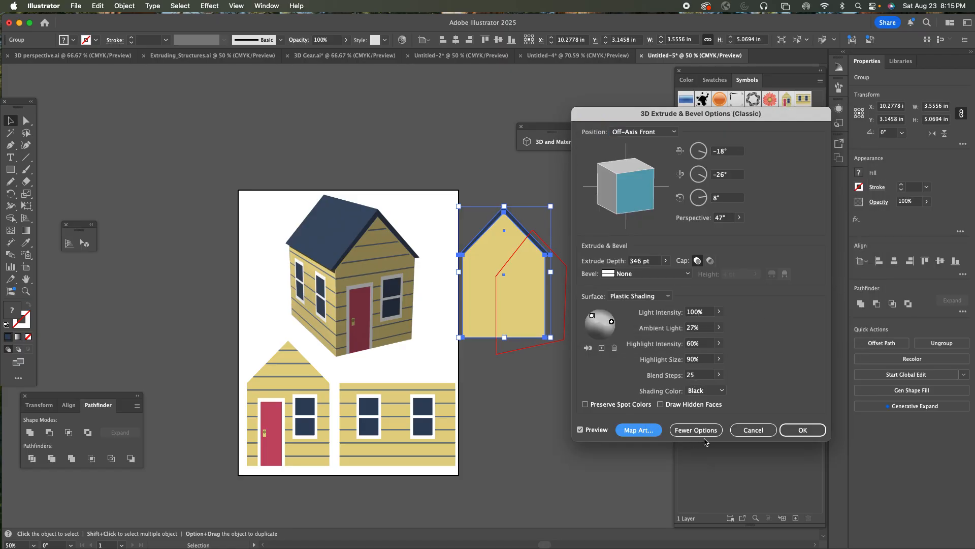
Set the perspective of the extruded house copy to 68°.
left_click(739, 218)
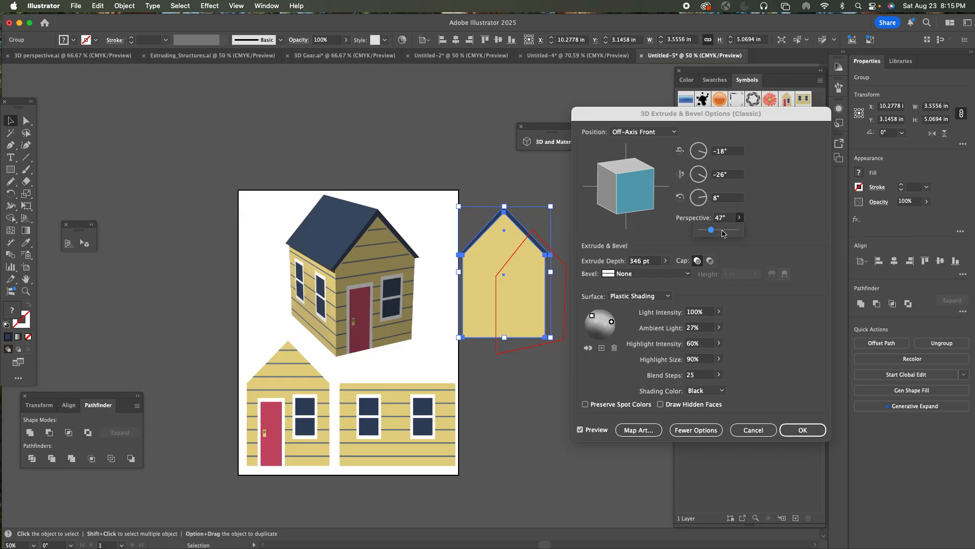
left_click_drag(711, 231, 717, 232)
left_click(748, 340)
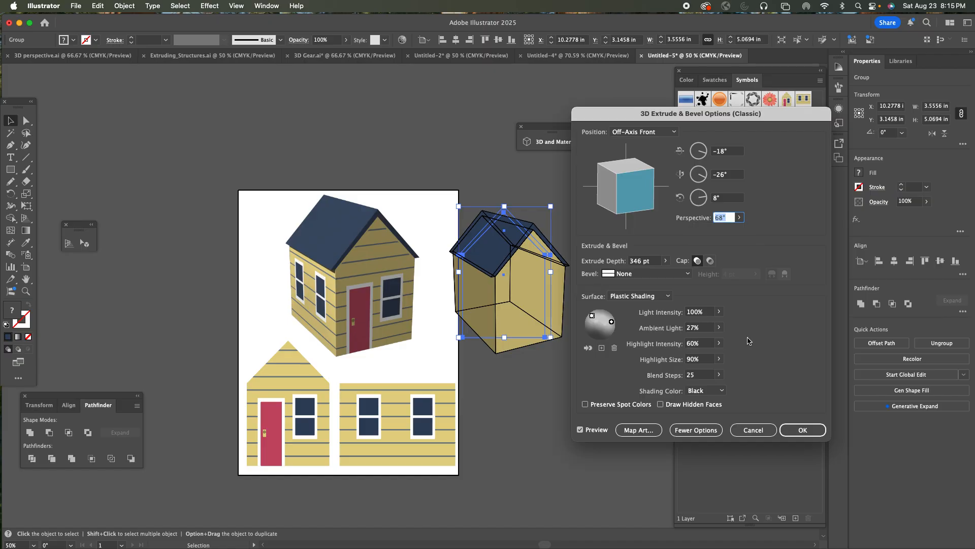
Try Diffuse Shading on the house's surface and return it to Plastic Shading.
left_click(663, 297)
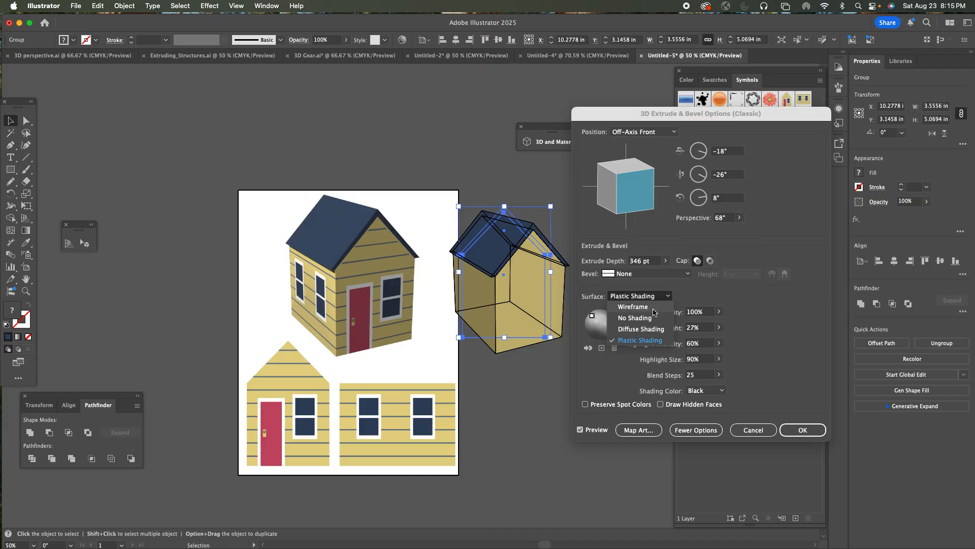
left_click(641, 329)
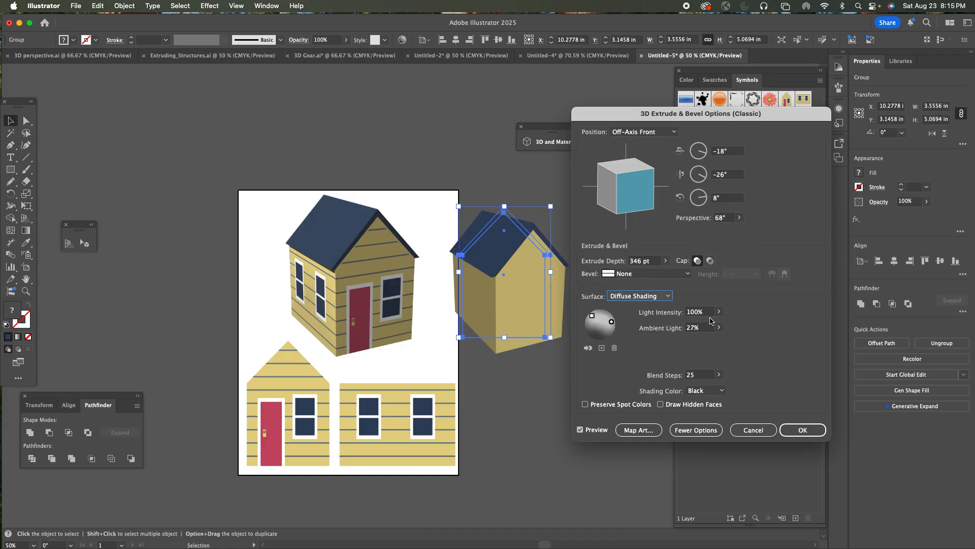
left_click(655, 297)
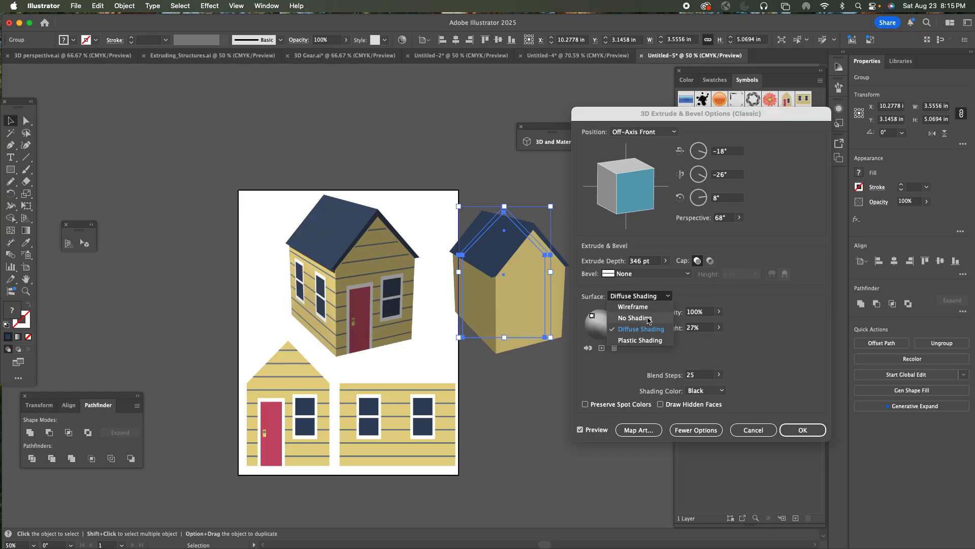
left_click(654, 341)
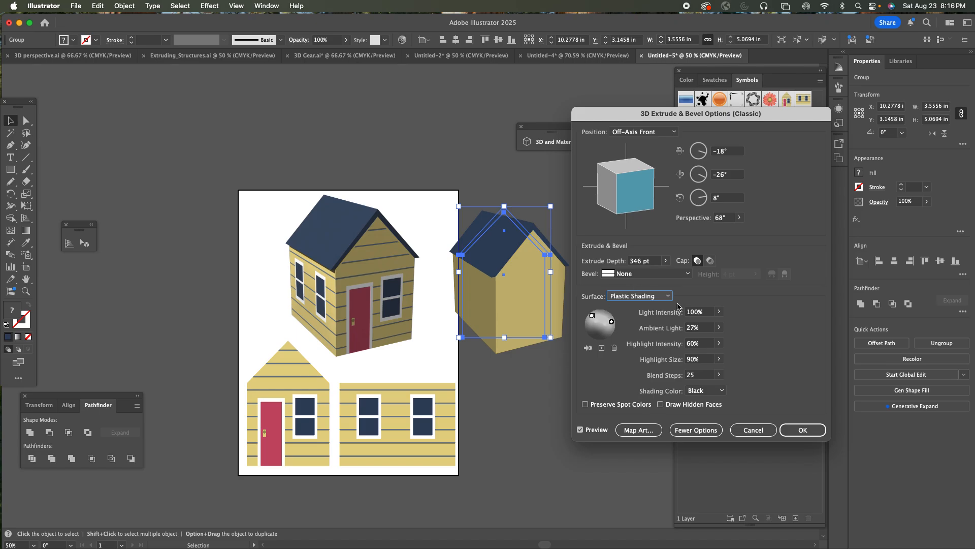
Map the New Symbol artwork onto surface 1, the house's front wall, and enable Shade Artwork.
left_click(646, 430)
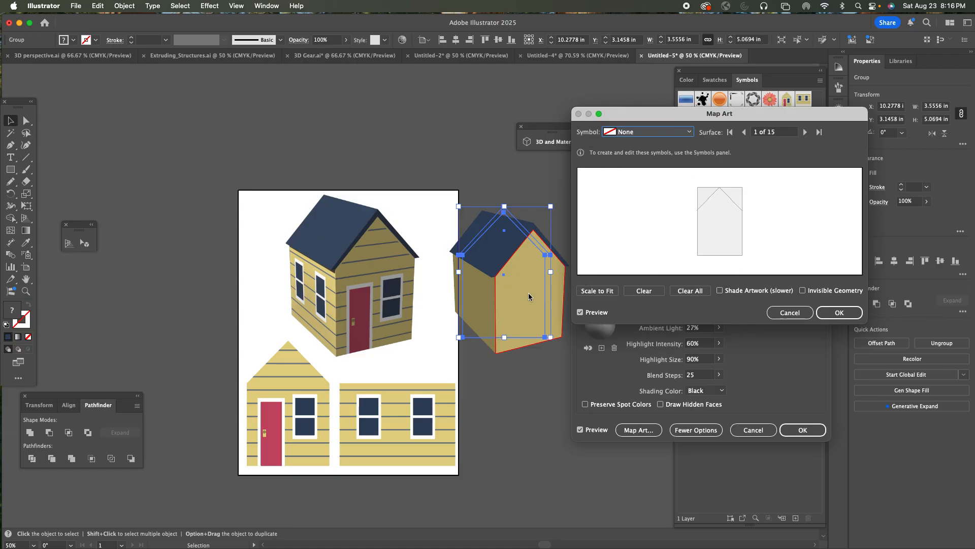
left_click(690, 132)
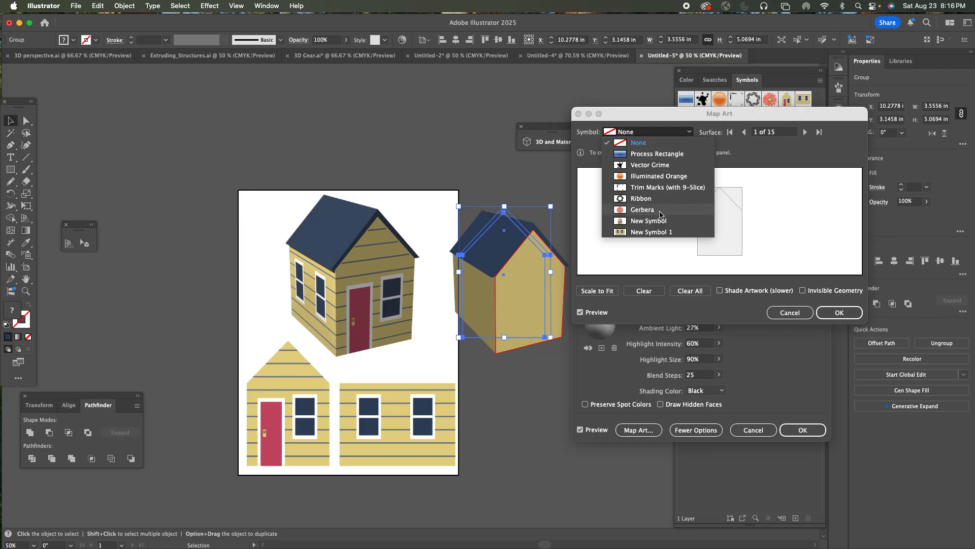
left_click(659, 222)
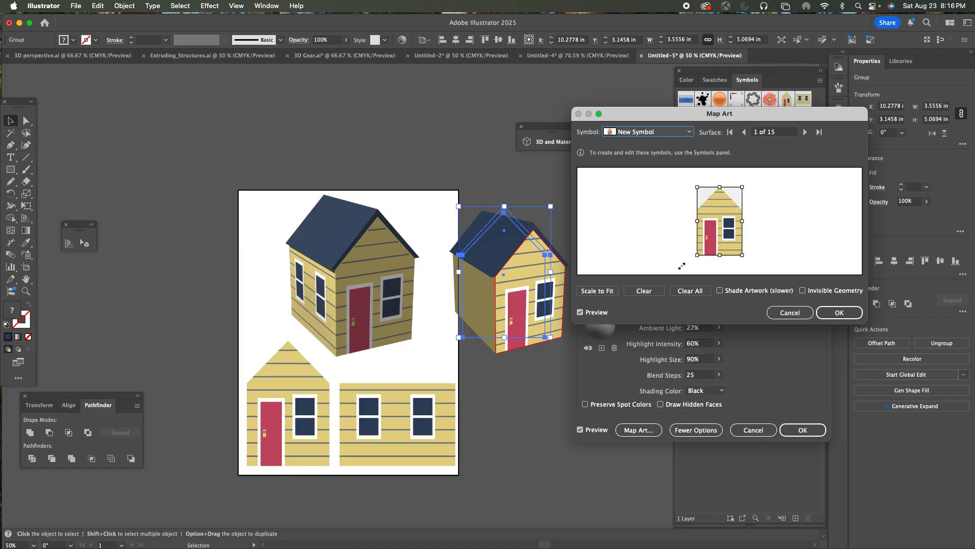
left_click(719, 290)
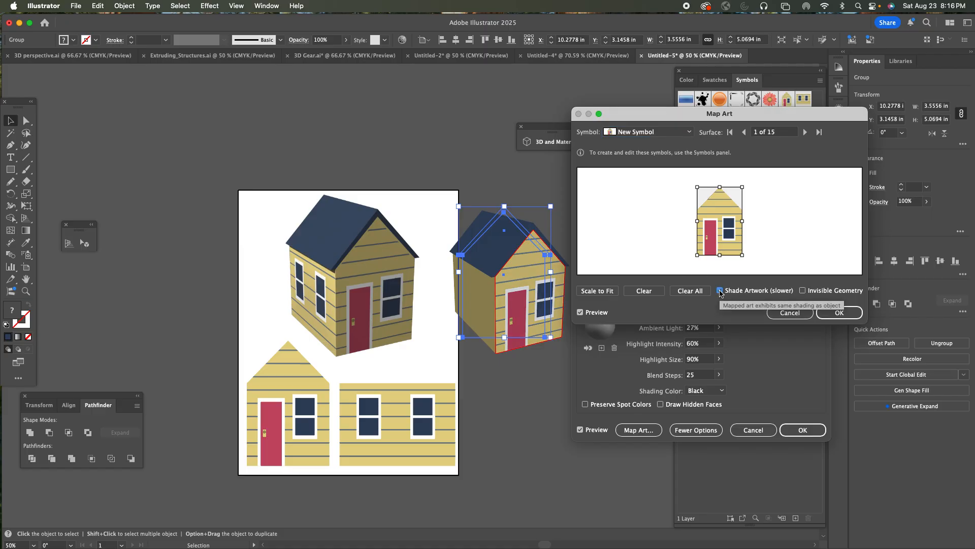
Map the New Symbol 1 artwork onto surface 6, the visible side wall of the house.
left_click(806, 132)
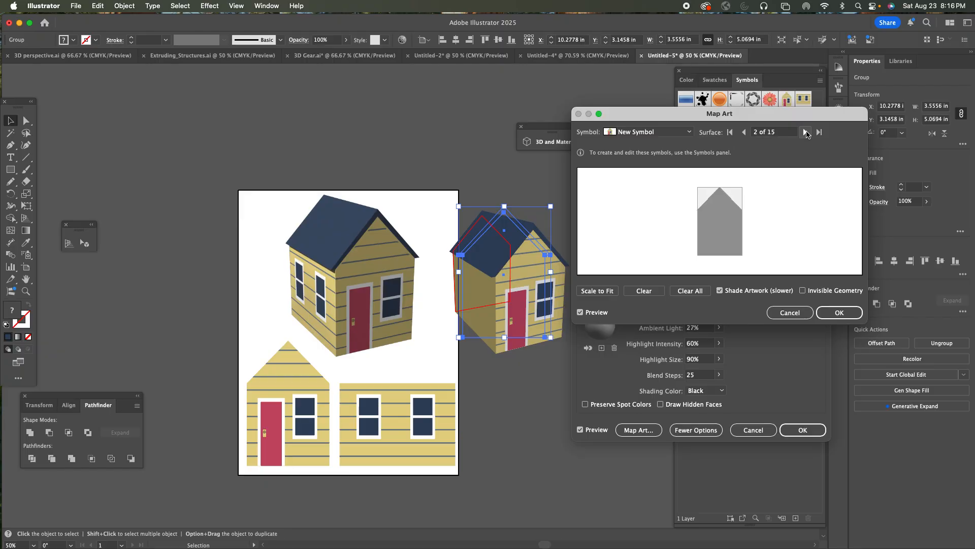
left_click(806, 132)
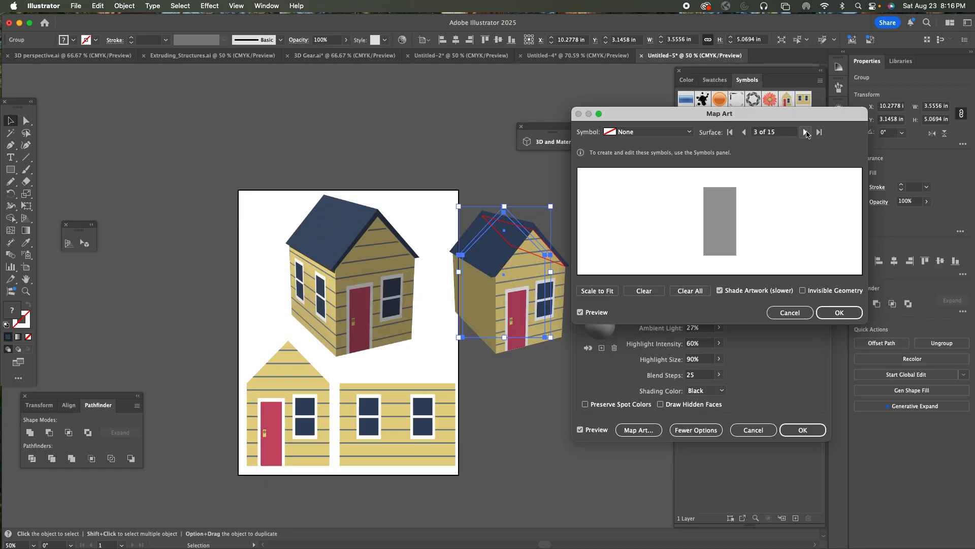
left_click(806, 132)
left_click(806, 132)
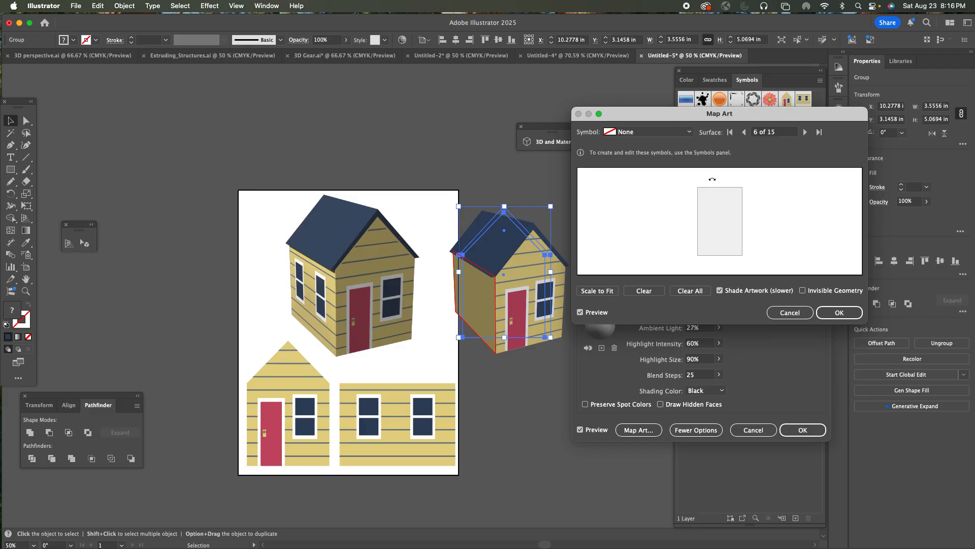
left_click(689, 132)
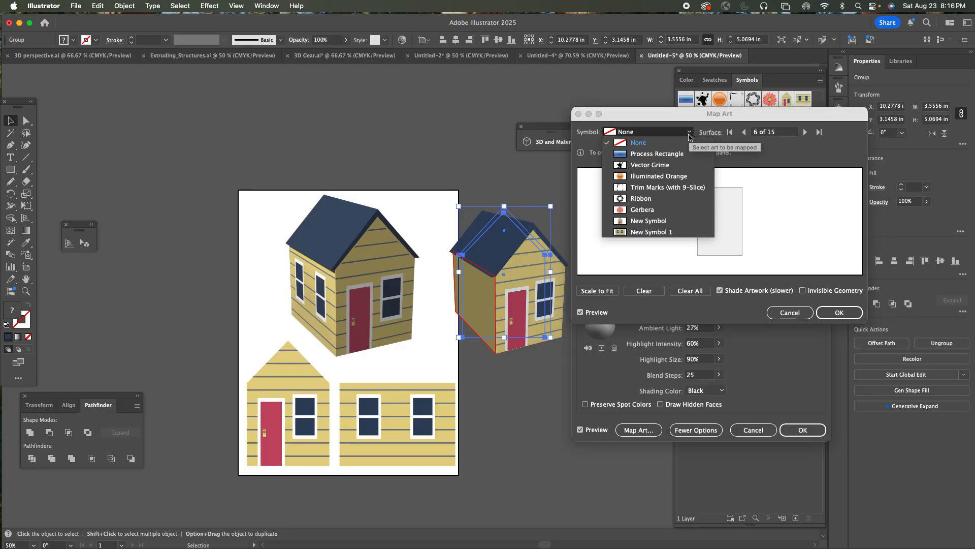
left_click(661, 232)
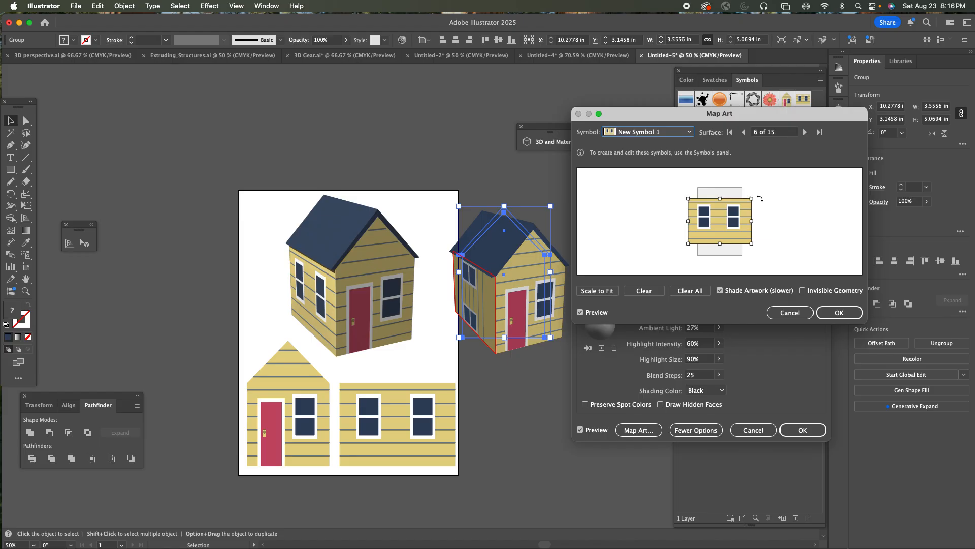
Rotate the side wall artwork 90° clockwise, stretch it to fill the surface, and apply the mapped classic 3D effect.
left_click_drag(755, 197, 743, 255)
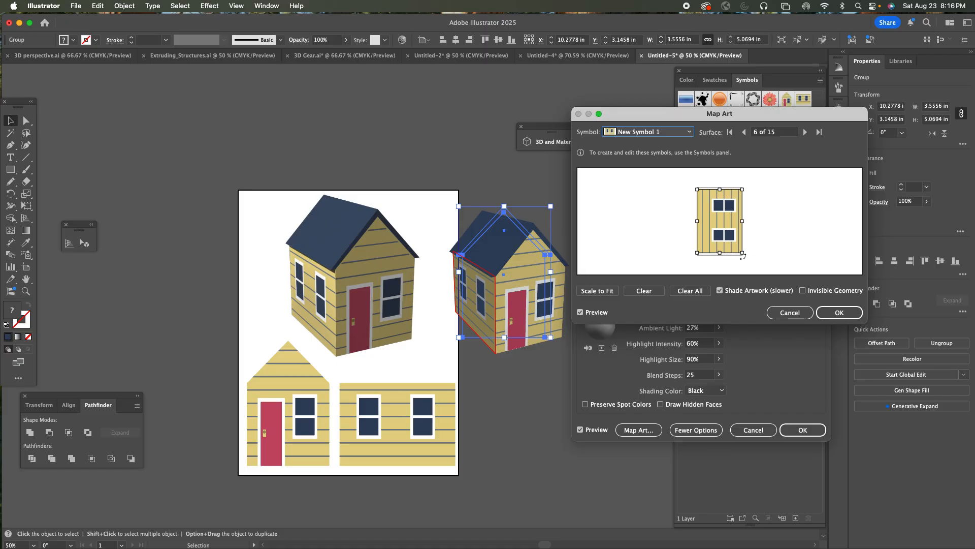
left_click_drag(720, 251, 721, 254)
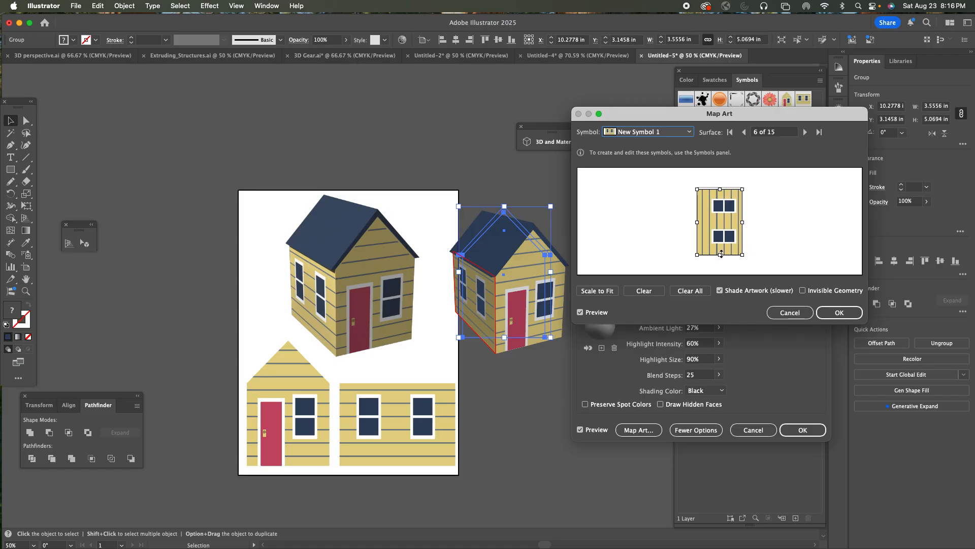
left_click_drag(721, 189, 721, 188)
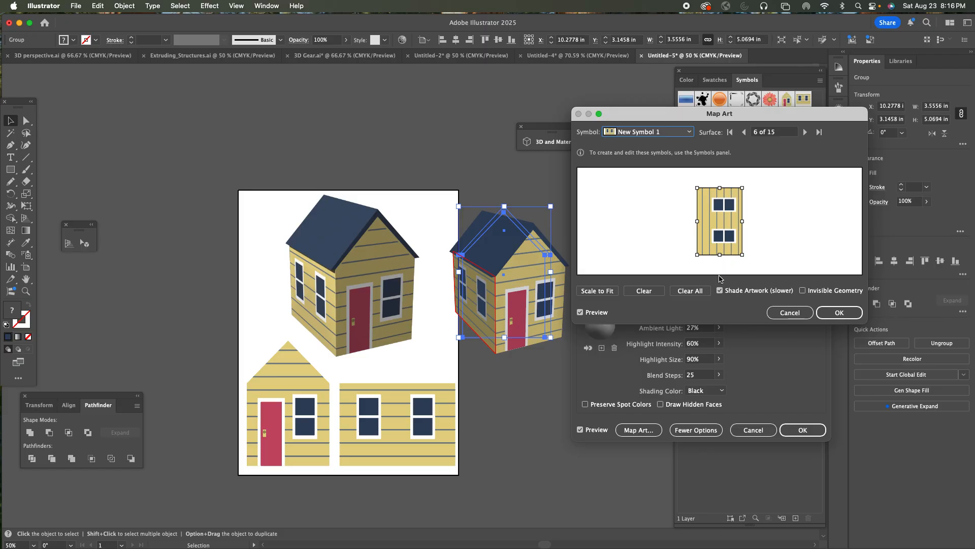
left_click(837, 314)
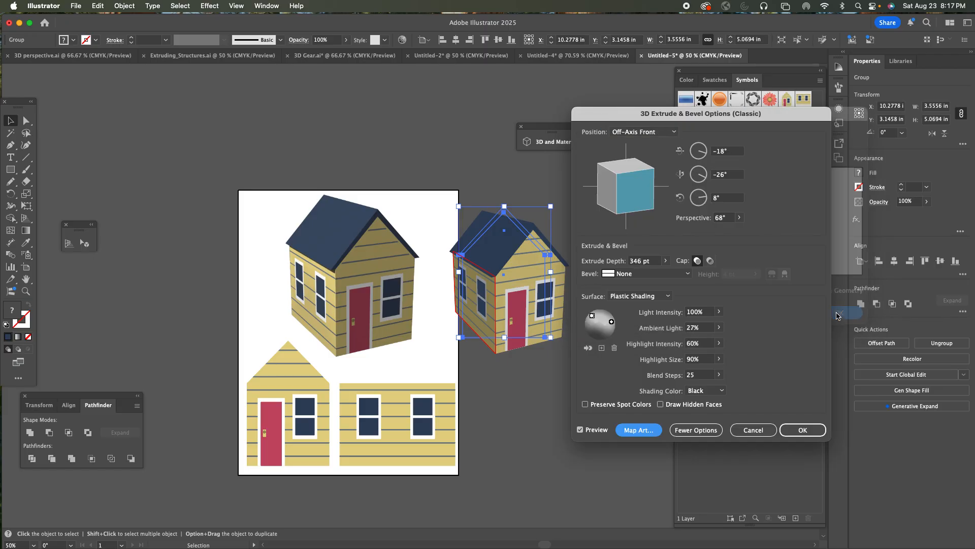
left_click(799, 430)
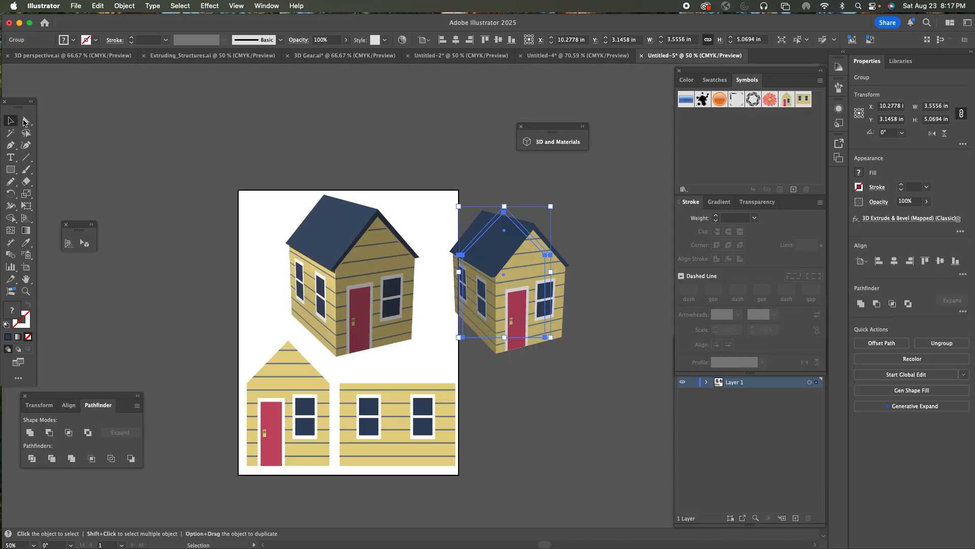
Move the classic 3D house copy to about X 9.71 in, Y 3.40 in, overlapping the artboard's right edge.
left_click_drag(518, 287, 499, 281)
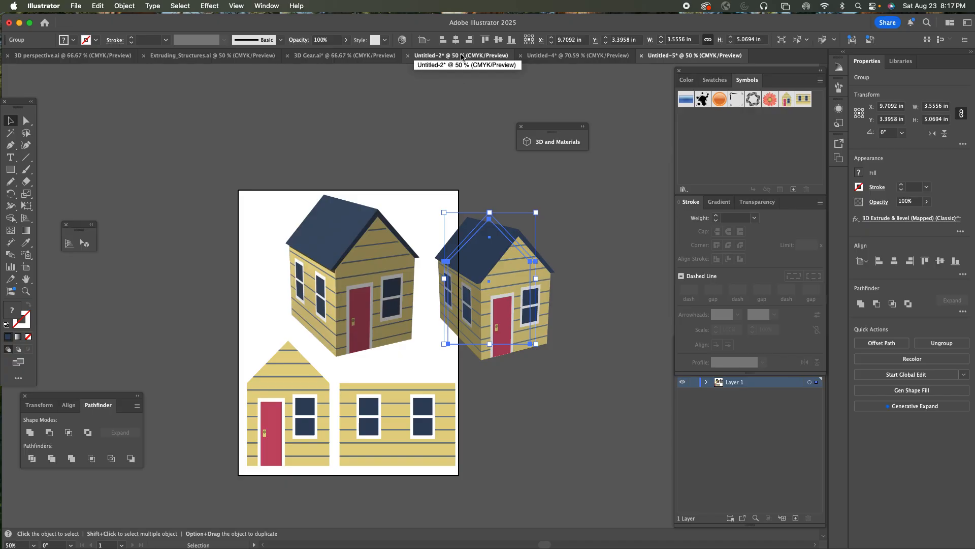
Examine the finished house, doghouse, barn and building examples in the Extruding_Structures.ai document.
left_click(244, 55)
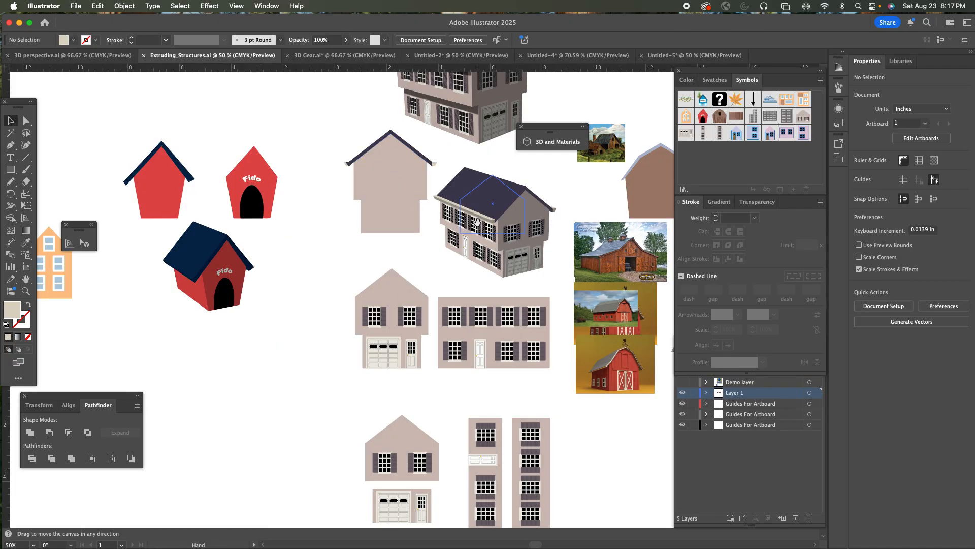
scroll(386, 277, "right", 6)
scroll(386, 277, "up", 2)
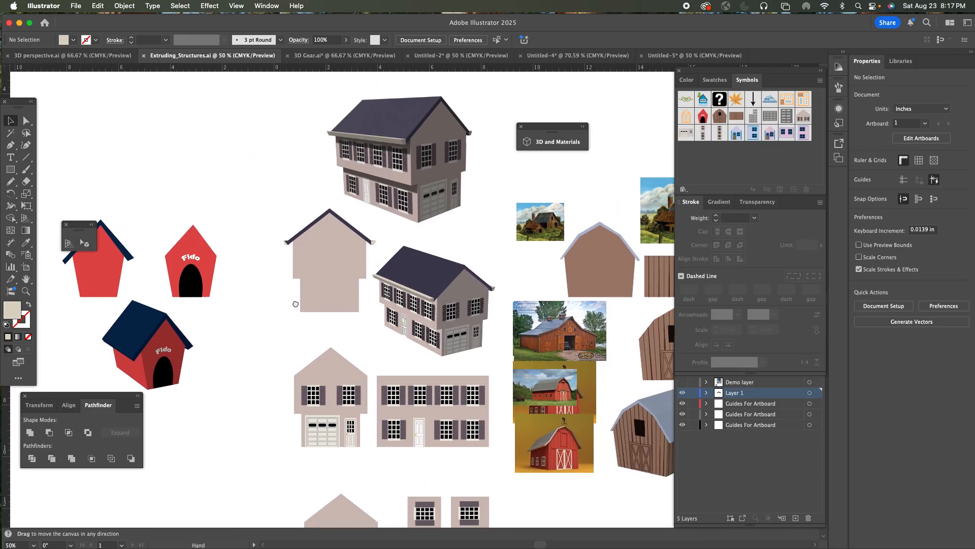
scroll(416, 292, "right", 12)
scroll(417, 291, "down", 3)
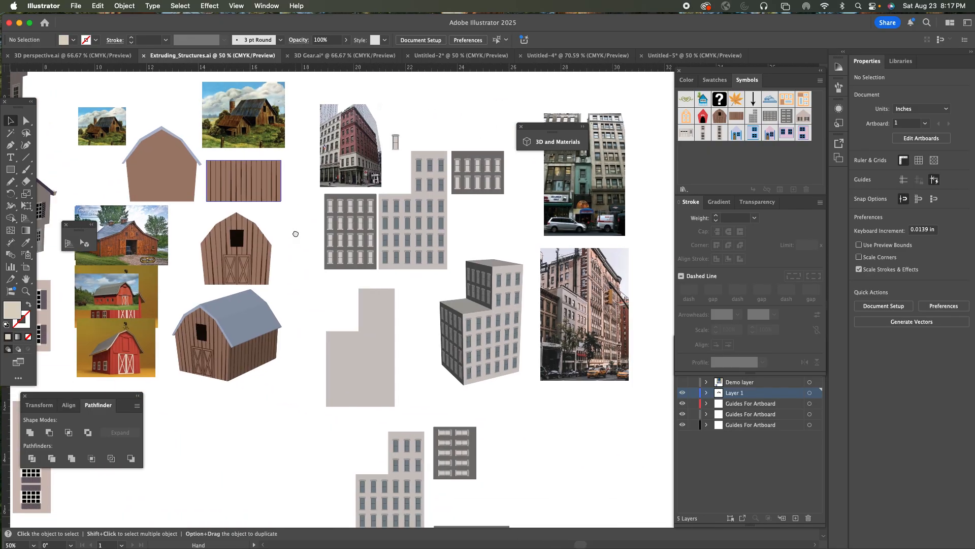
scroll(438, 294, "down", 2)
scroll(438, 294, "right", 2)
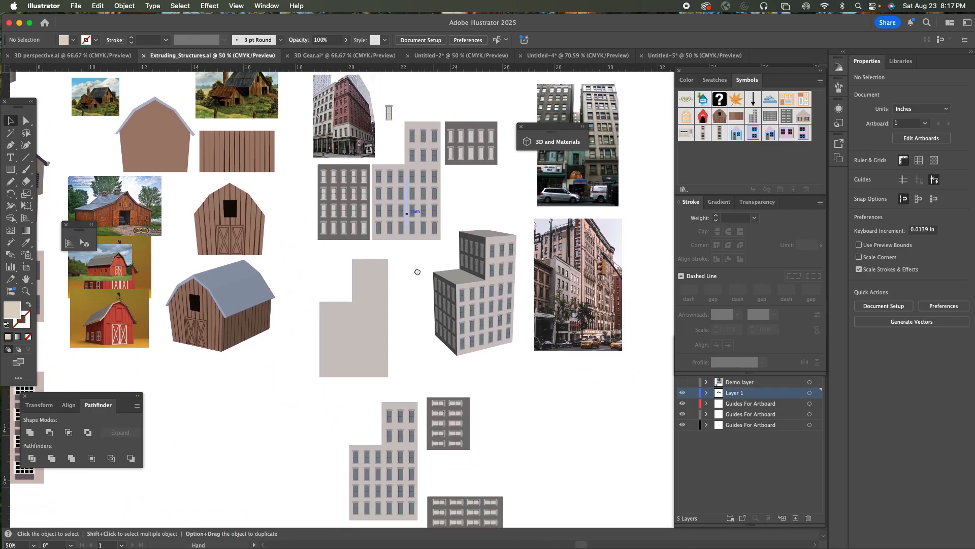
scroll(427, 300, "up", 2)
scroll(417, 303, "left", 7)
scroll(417, 304, "up", 1)
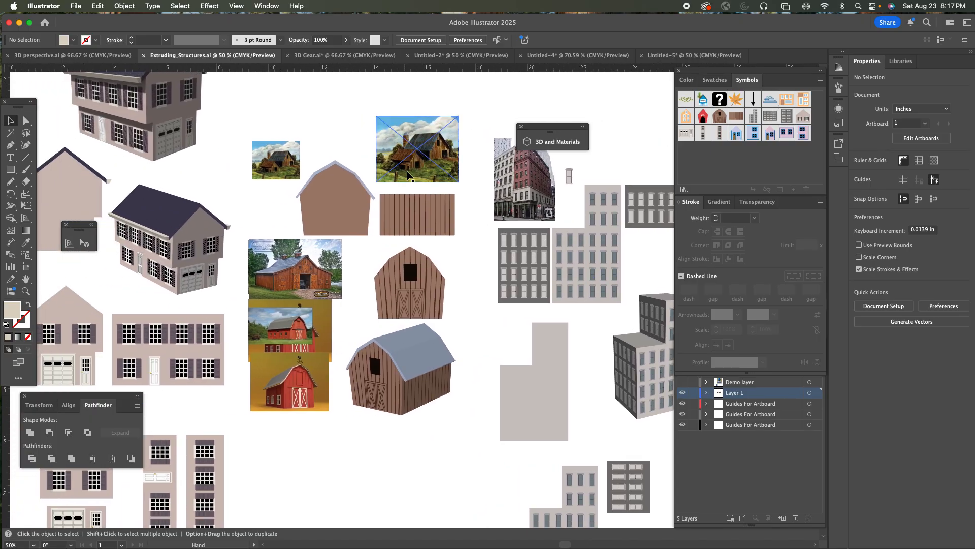
View the textured 3D gear and its flat shape in 3D Gear.ai, and return to the Untitled-5 house document.
left_click(316, 56)
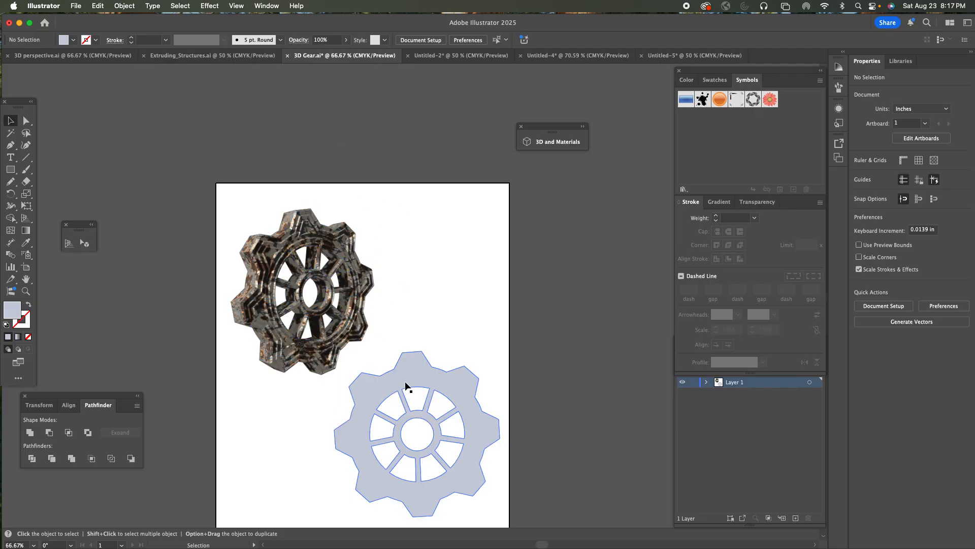
left_click(72, 3)
left_click(419, 123)
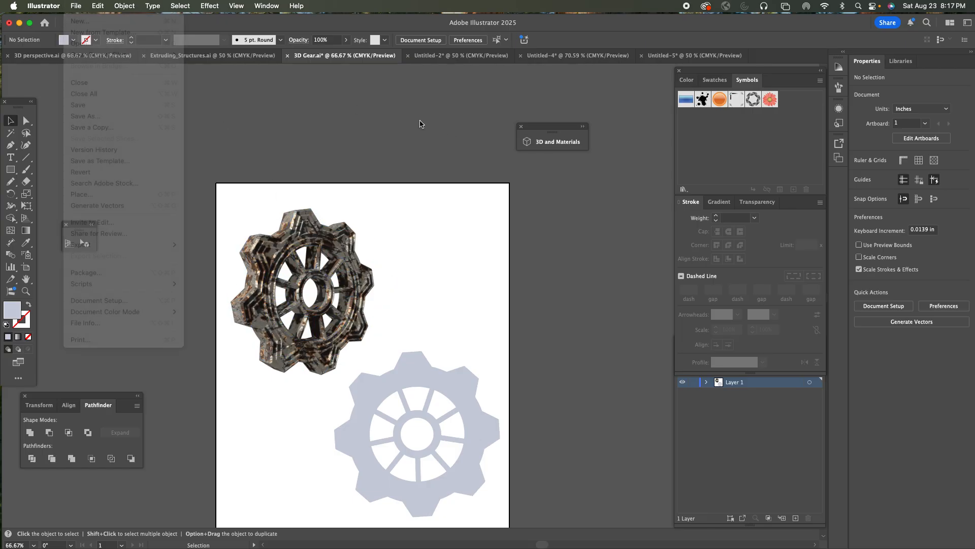
left_click(675, 55)
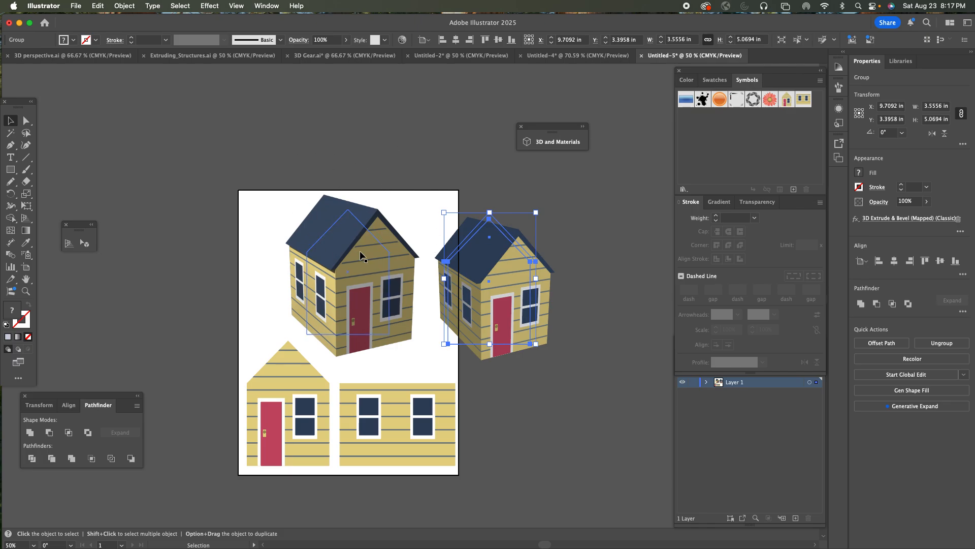
Create a new portrait Letter document, 8.5 x 11 in, with one artboard in CMYK colour.
left_click(72, 6)
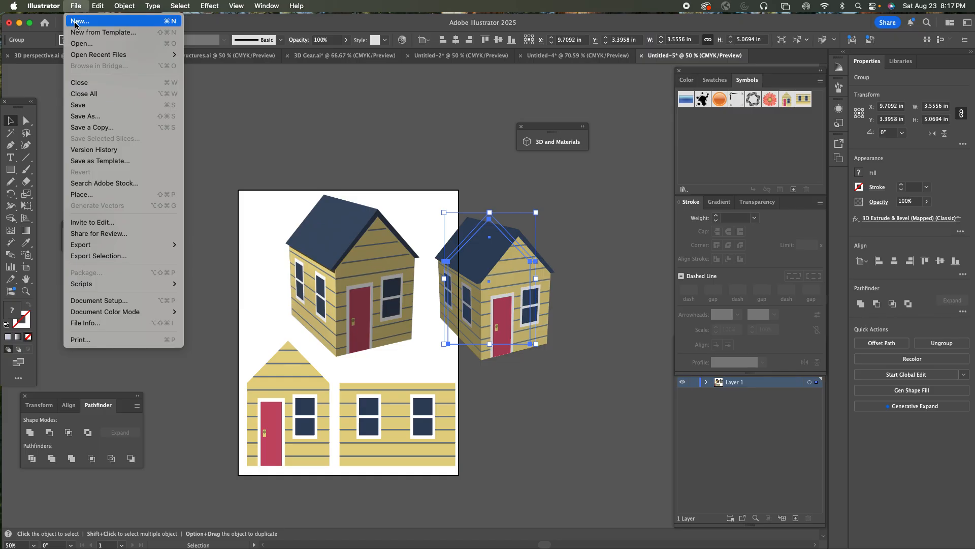
left_click(76, 23)
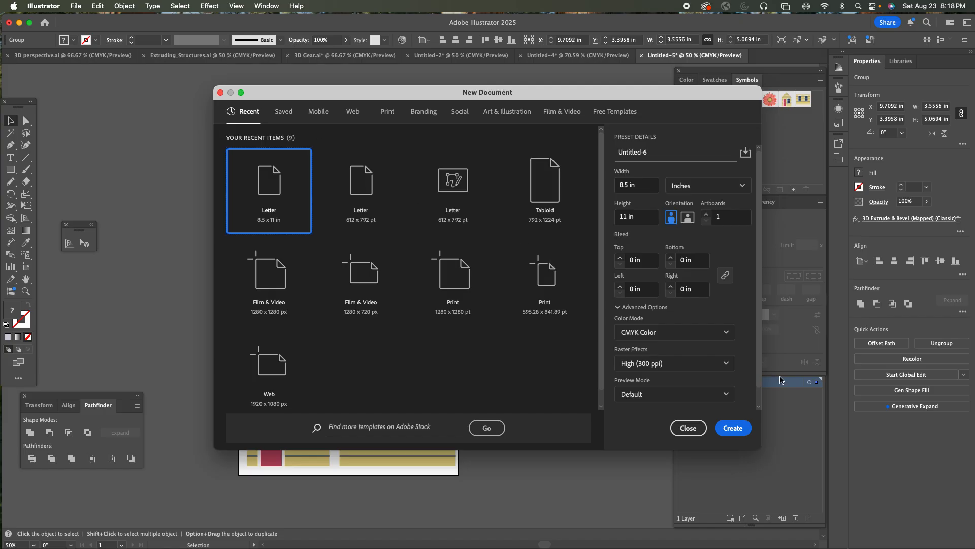
left_click(733, 428)
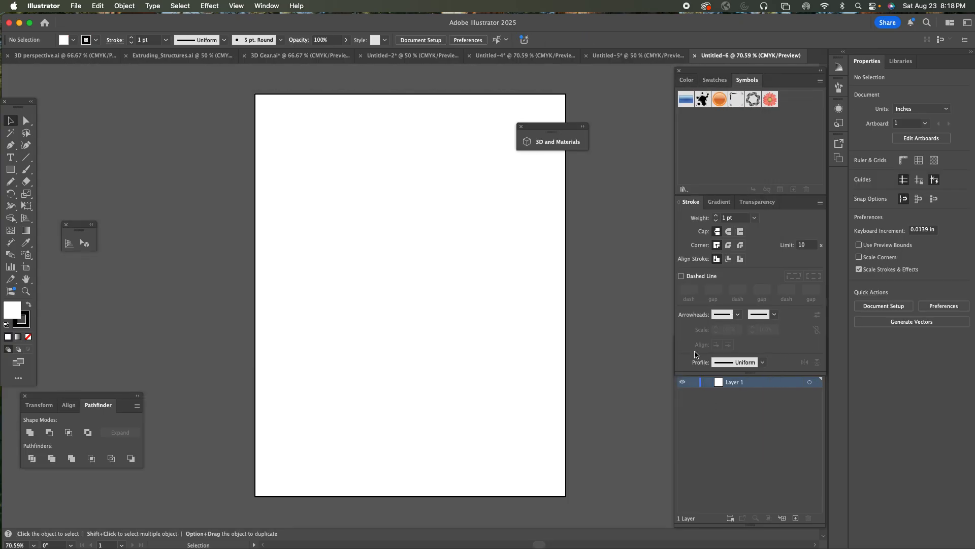
Draw a hexagon about 1.30 in wide and 1.13 in high near the upper middle of the artboard.
left_click(9, 171)
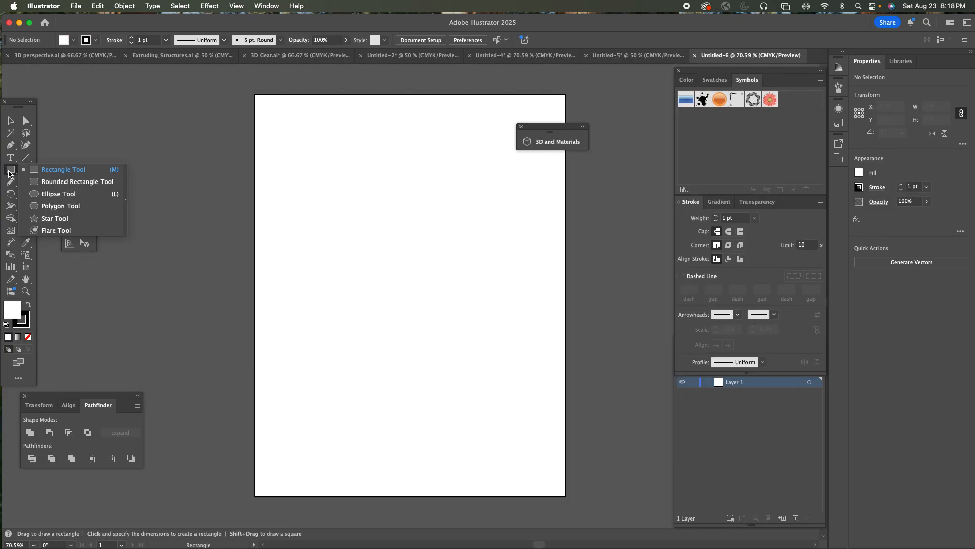
left_click(50, 207)
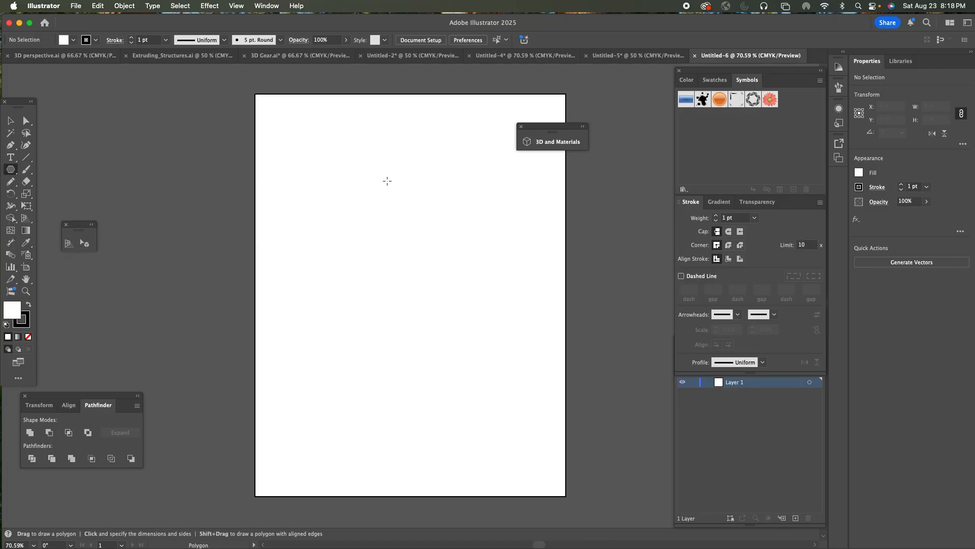
left_click_drag(374, 166, 387, 188)
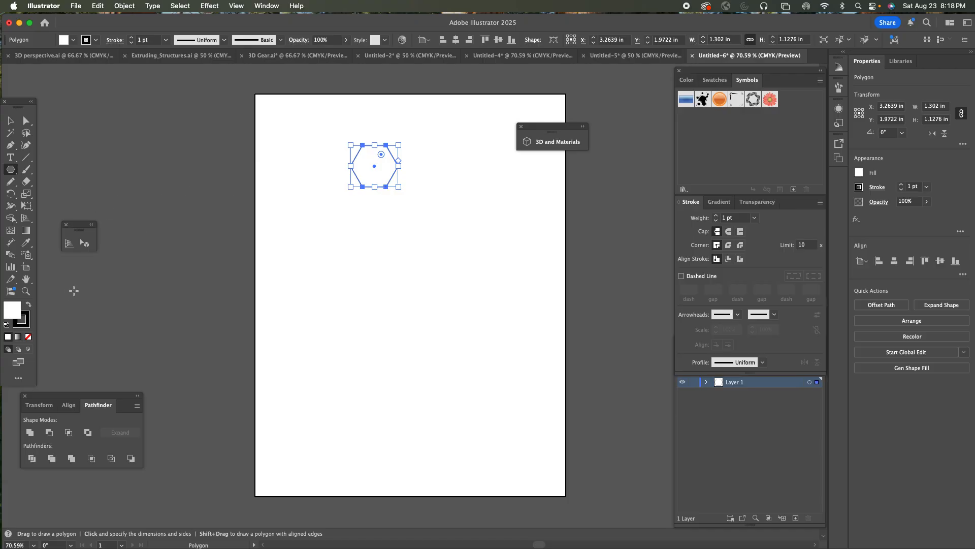
Remove the hexagon's stroke, fill it with grey at 34% K, and deselect it.
left_click(25, 318)
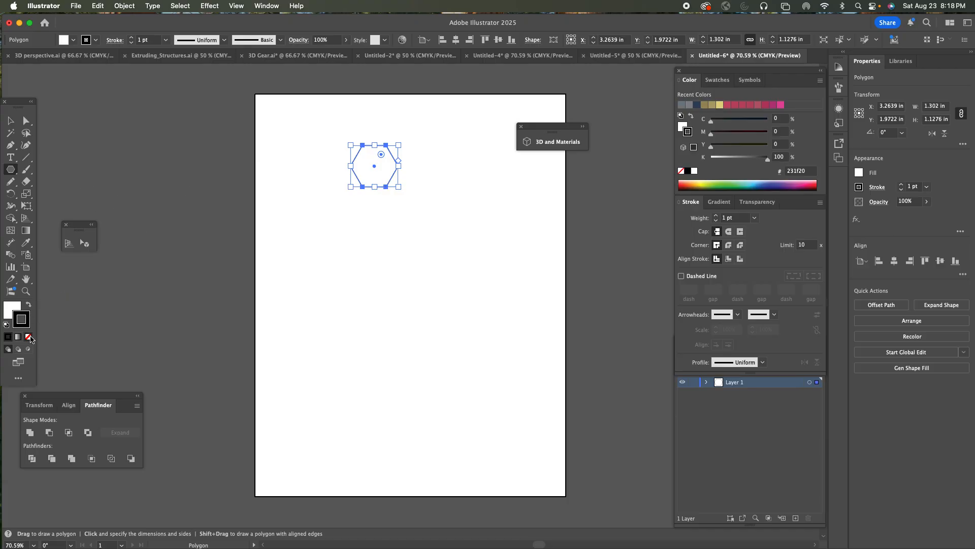
left_click(29, 337)
left_click(14, 307)
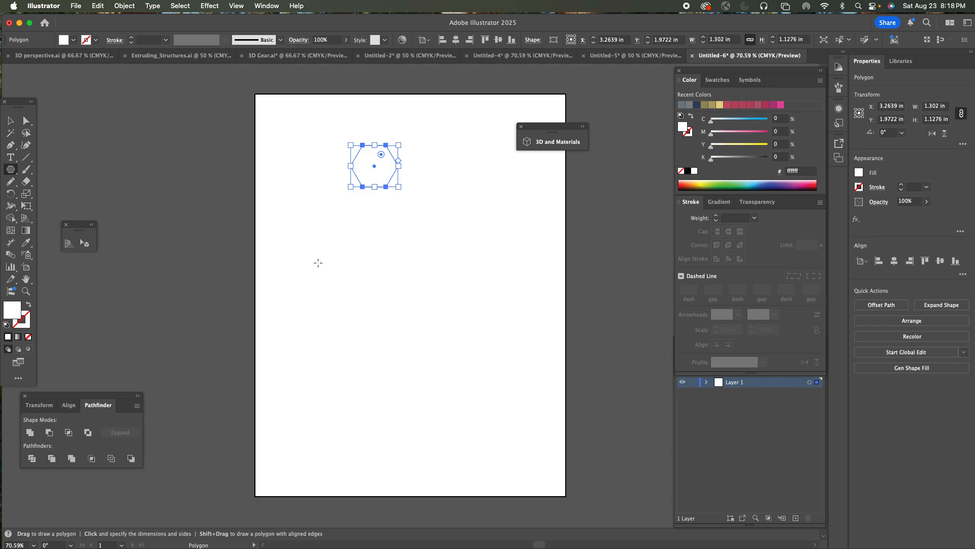
left_click(731, 160)
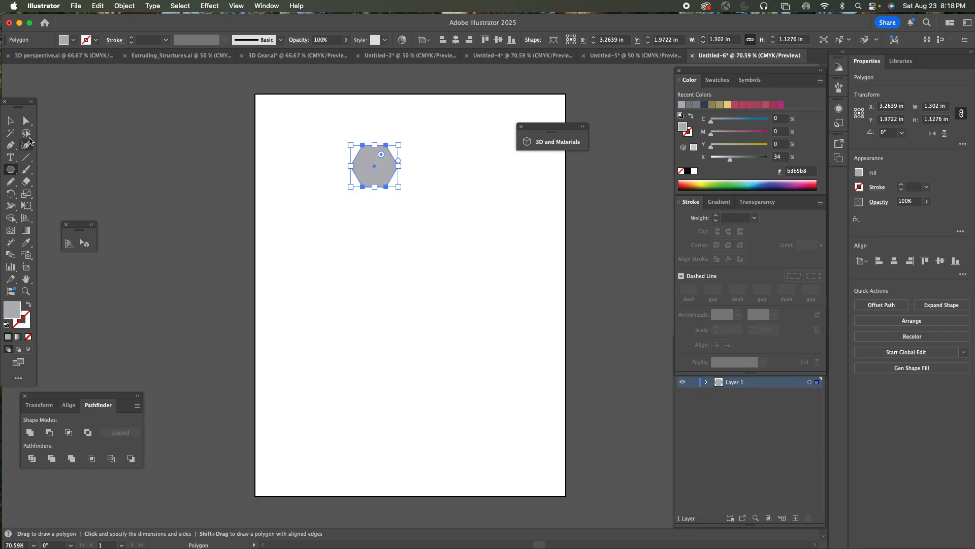
left_click(11, 121)
left_click(188, 151)
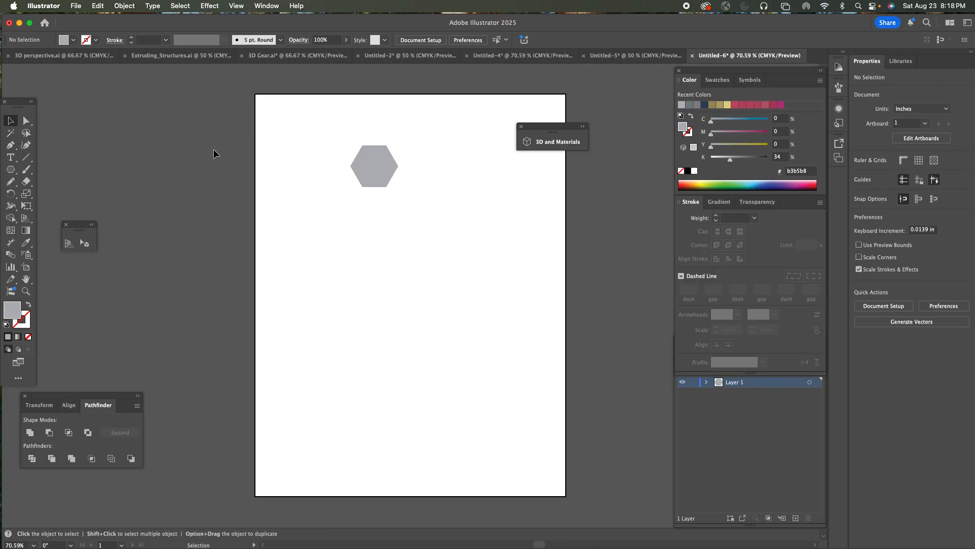
Apply a Radial Repeat to the grey hexagon.
left_click(380, 164)
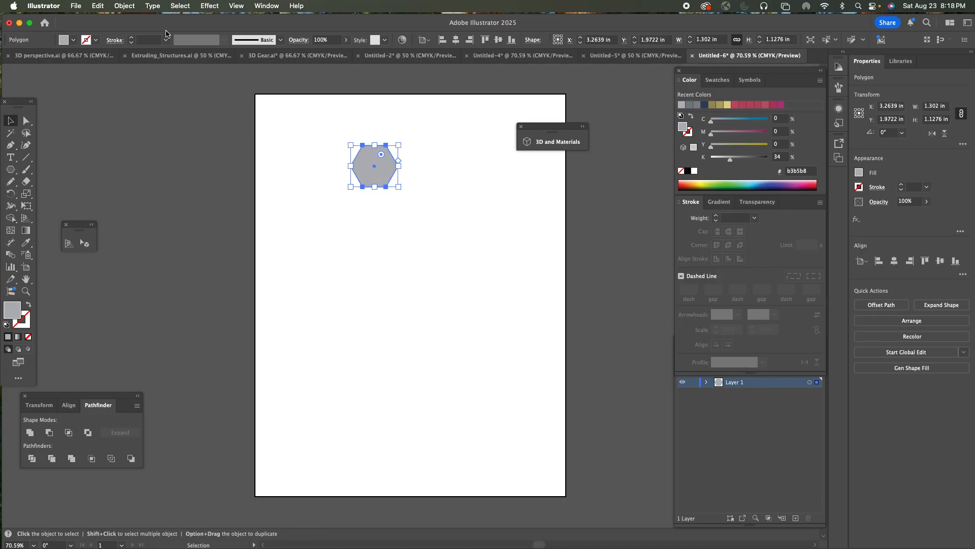
left_click(123, 5)
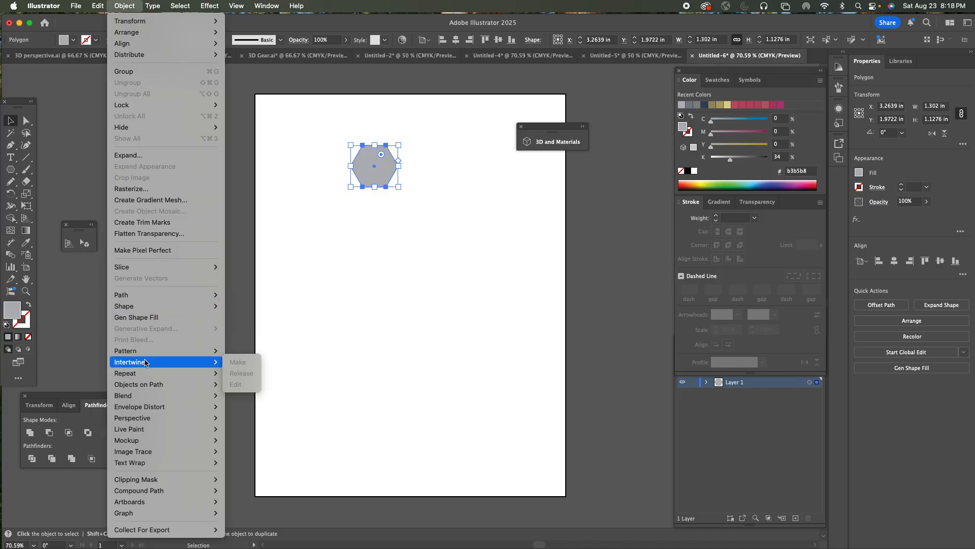
mouse_move(147, 397)
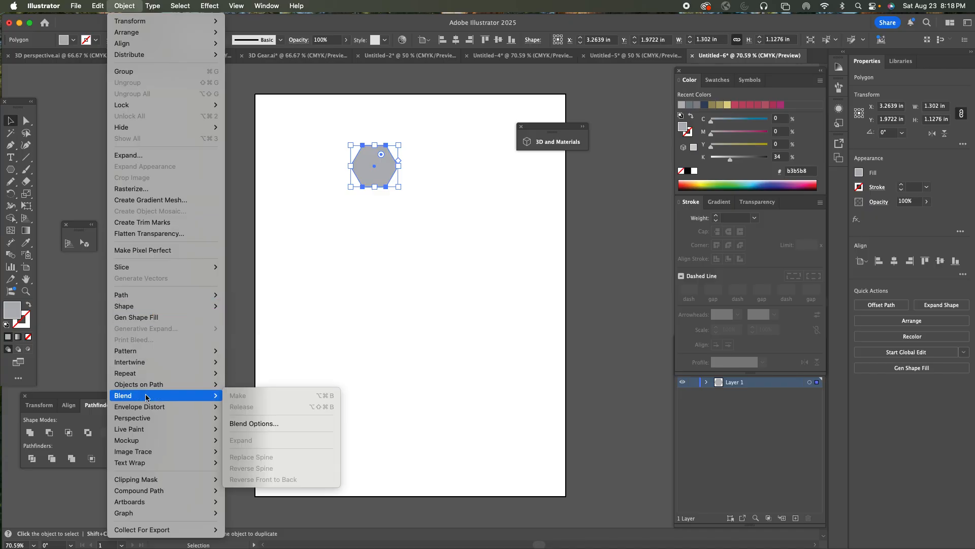
mouse_move(148, 376)
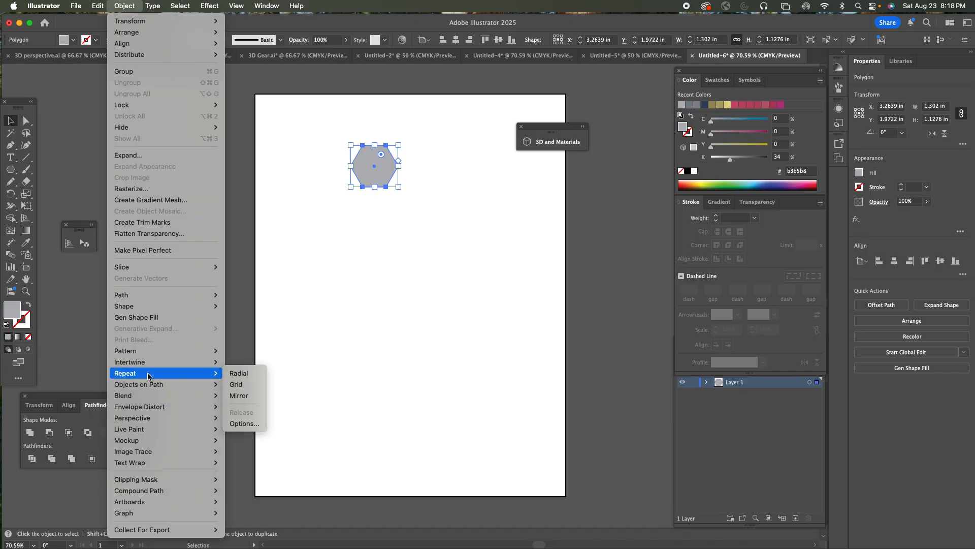
left_click(252, 374)
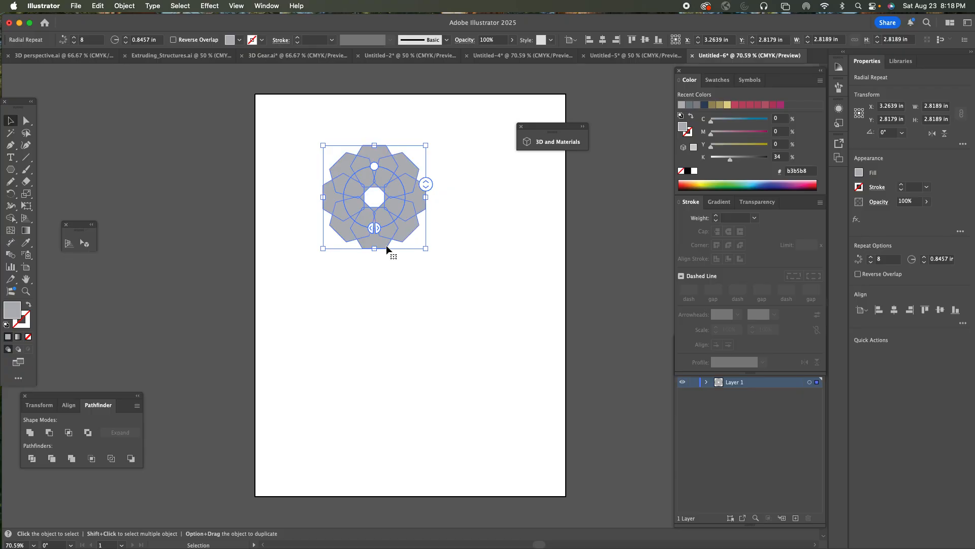
Enlarge the radial repeat's radius to about 2.12 in, keeping eight complete hexagon instances.
left_click_drag(375, 166, 374, 140)
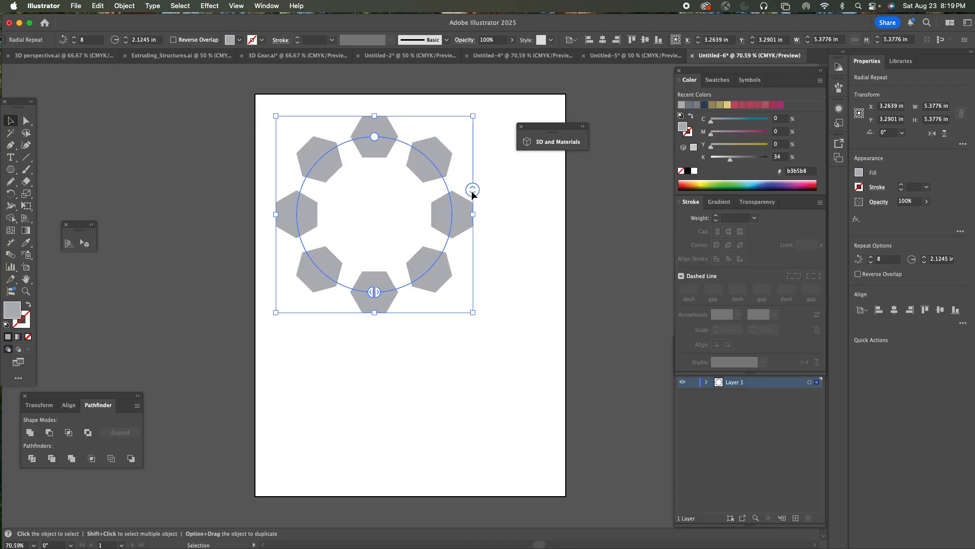
mouse_move(471, 190)
left_mouse_down()
mouse_move(473, 168)
mouse_move(473, 190)
left_mouse_up()
mouse_move(375, 293)
left_mouse_down()
mouse_move(432, 266)
mouse_move(374, 291)
left_mouse_up()
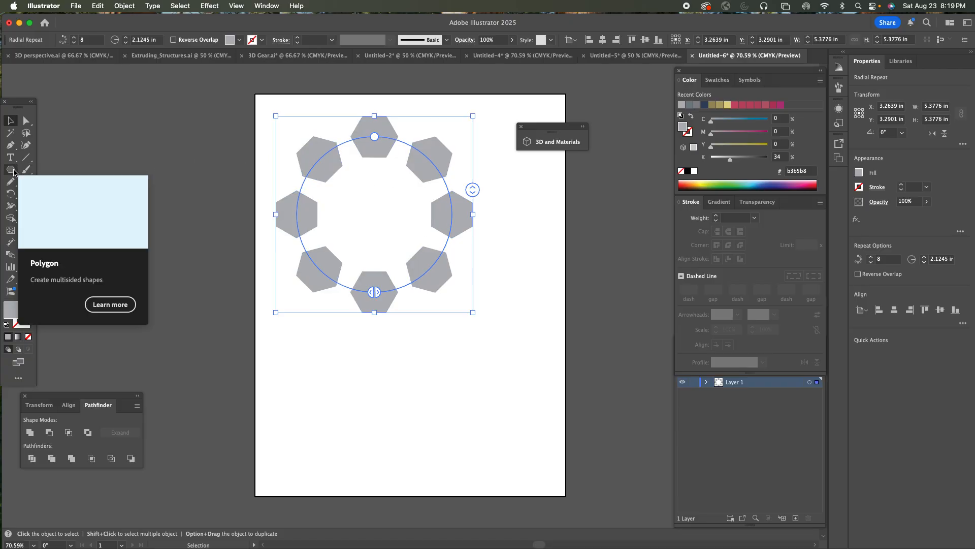
Draw a circle about 4.42 in across from the centre of the hexagon ring, overlapping the hexagons.
left_click_drag(14, 173, 55, 195)
left_click(26, 120)
left_click(233, 175)
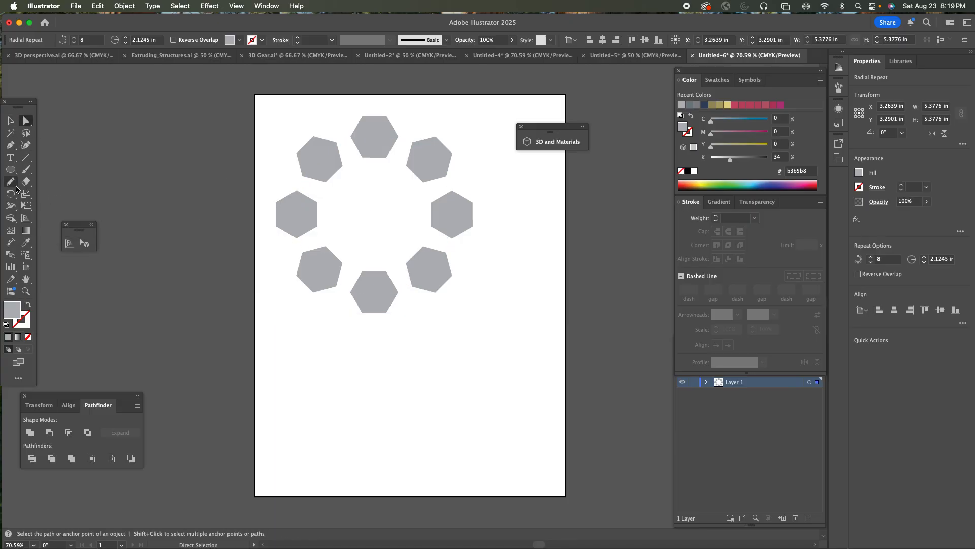
left_click(11, 170)
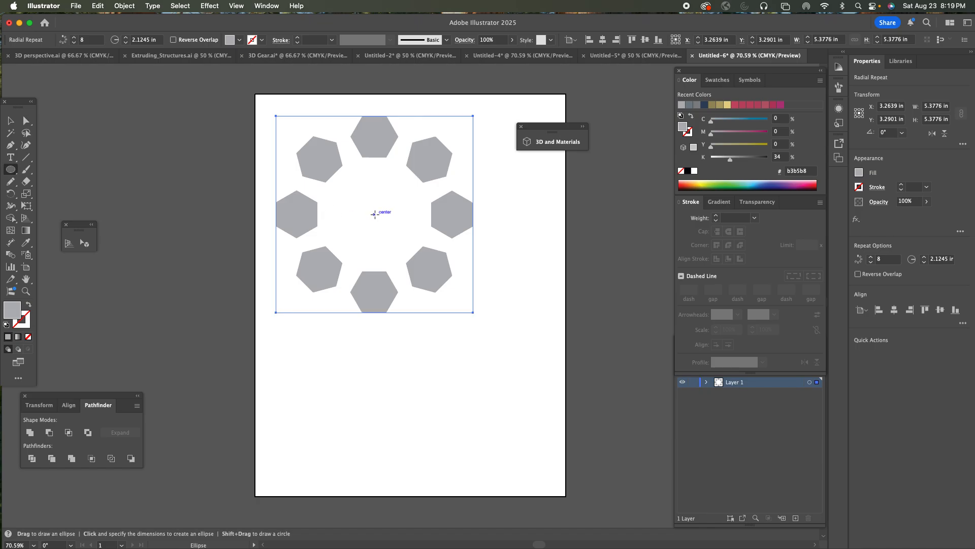
left_click_drag(375, 214, 455, 253)
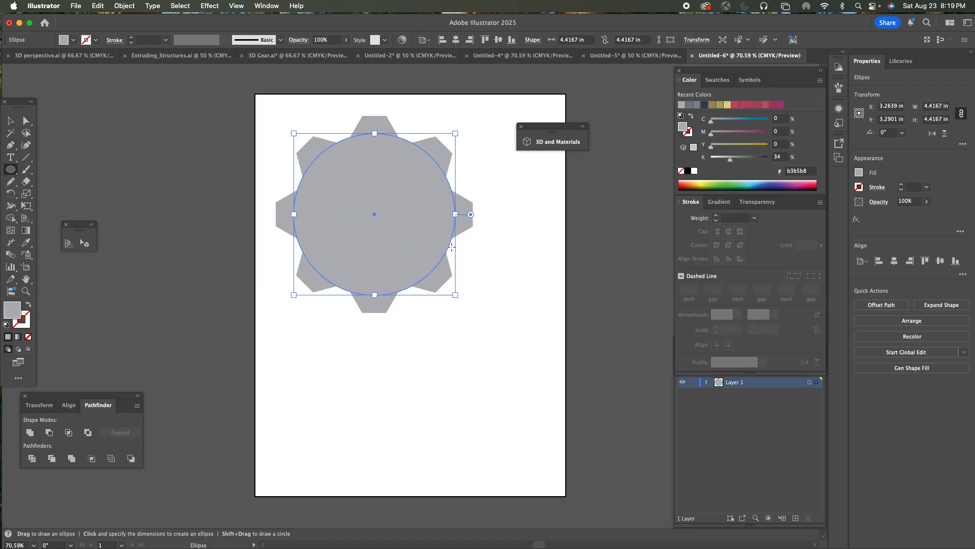
Make a concentric copy of the large circle scaled down to about 3.03 in across, and deselect it.
key("a")
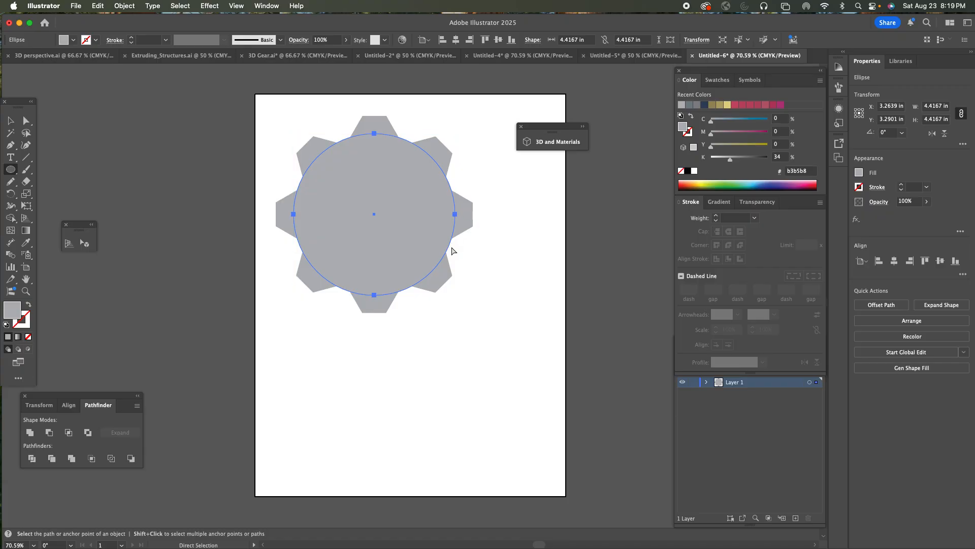
left_click(10, 120)
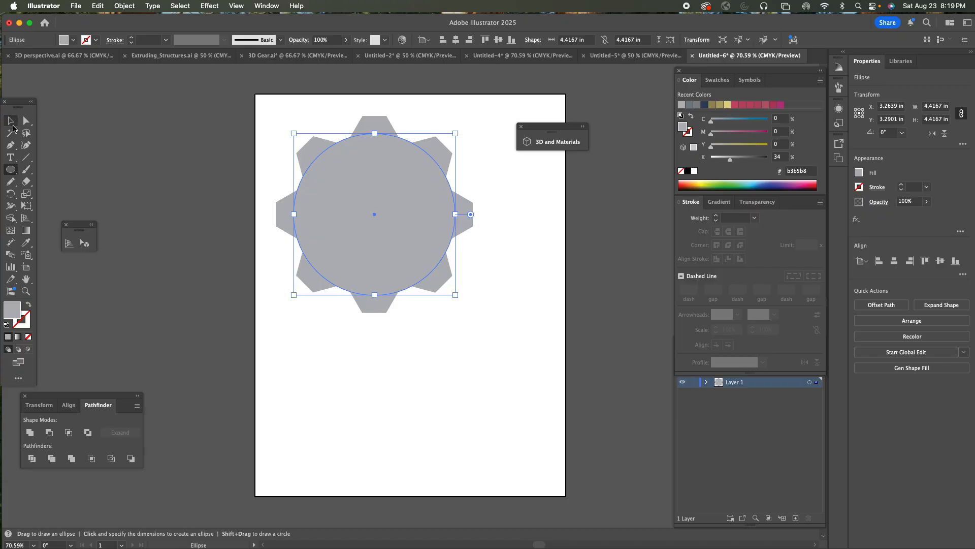
left_click_drag(455, 133, 432, 149)
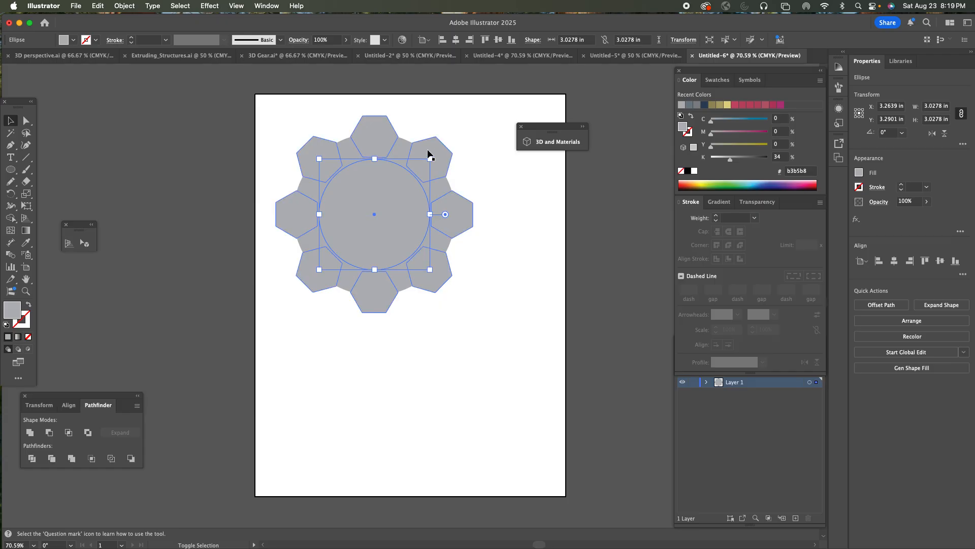
left_click(153, 138)
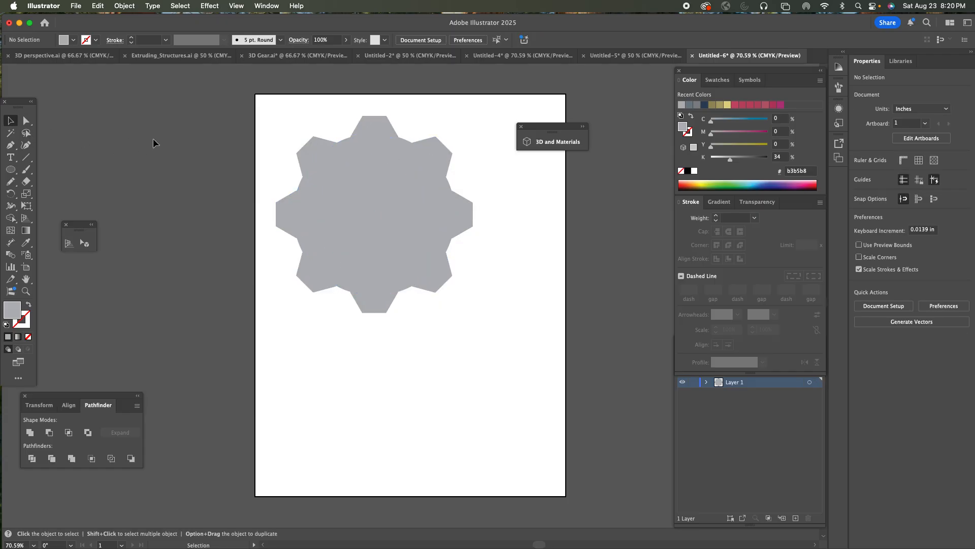
Cut the inner circle out of the large circle with the Shape Builder, leaving a ring with an open centre.
left_click(353, 214)
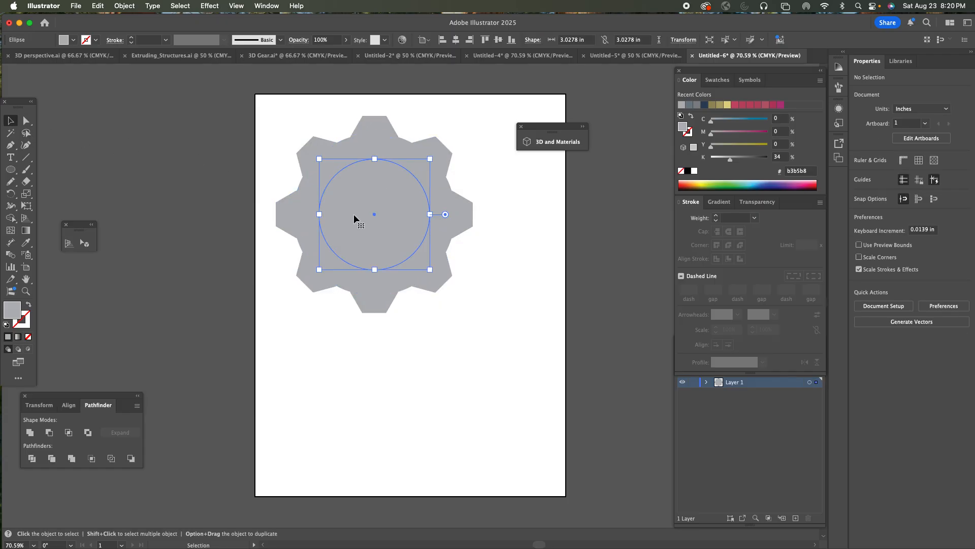
left_click(357, 145, "shift")
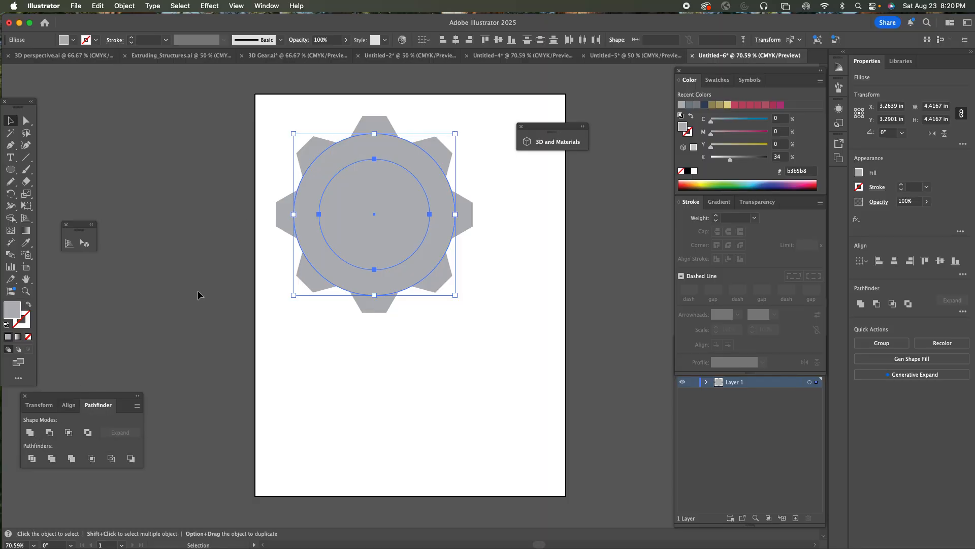
key("shift+m")
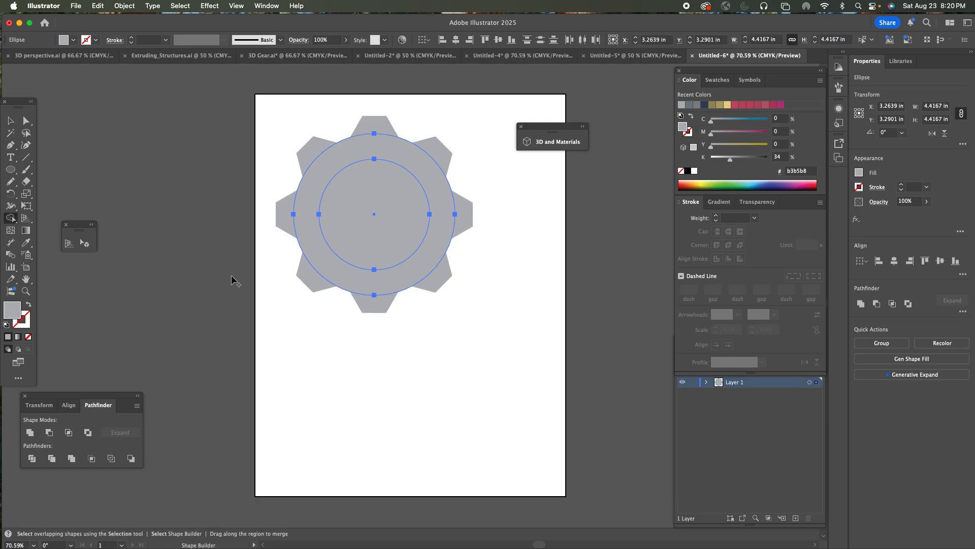
left_click(357, 228, "alt")
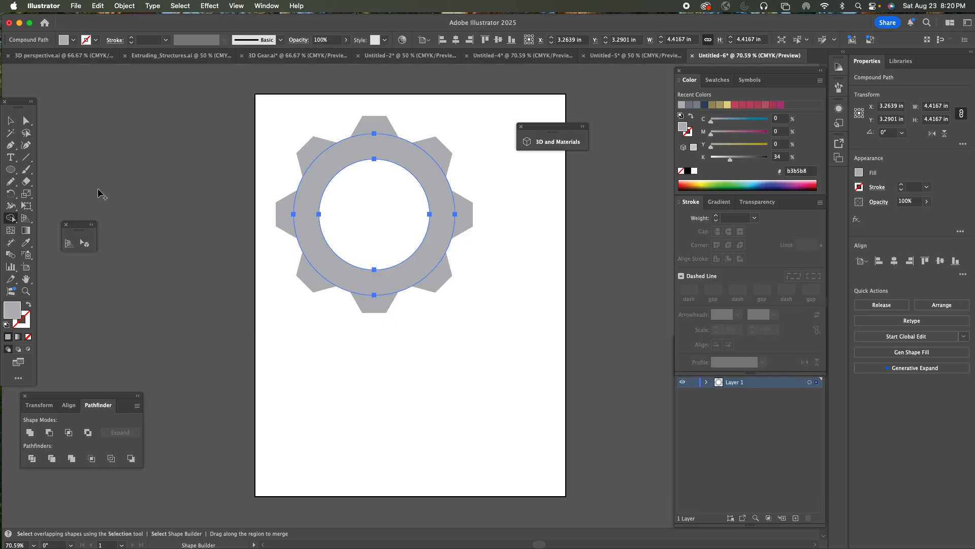
Draw a rectangle about 5.58 by 1.58 in below the gear and fill it with the red #bd4a63.
left_click(8, 171)
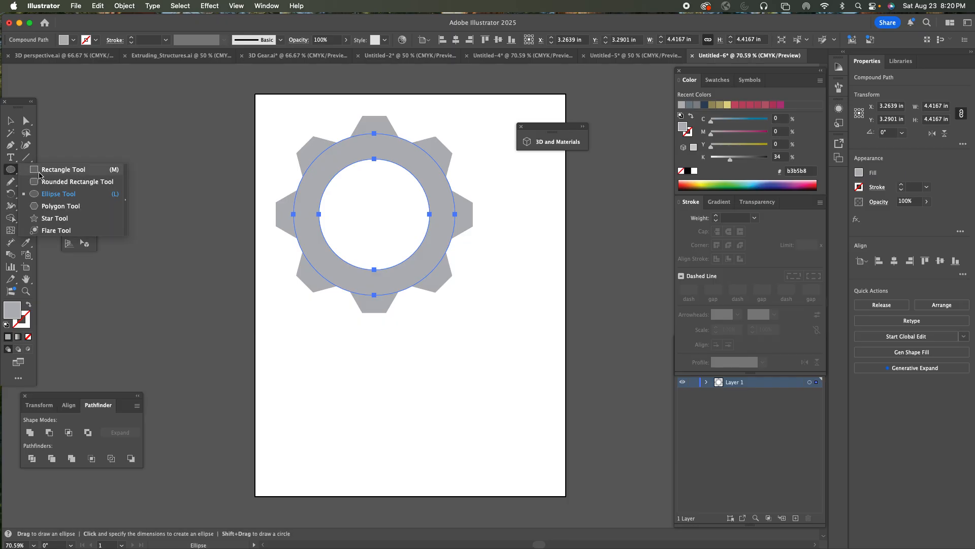
left_click(63, 169)
left_click_drag(293, 351, 498, 409)
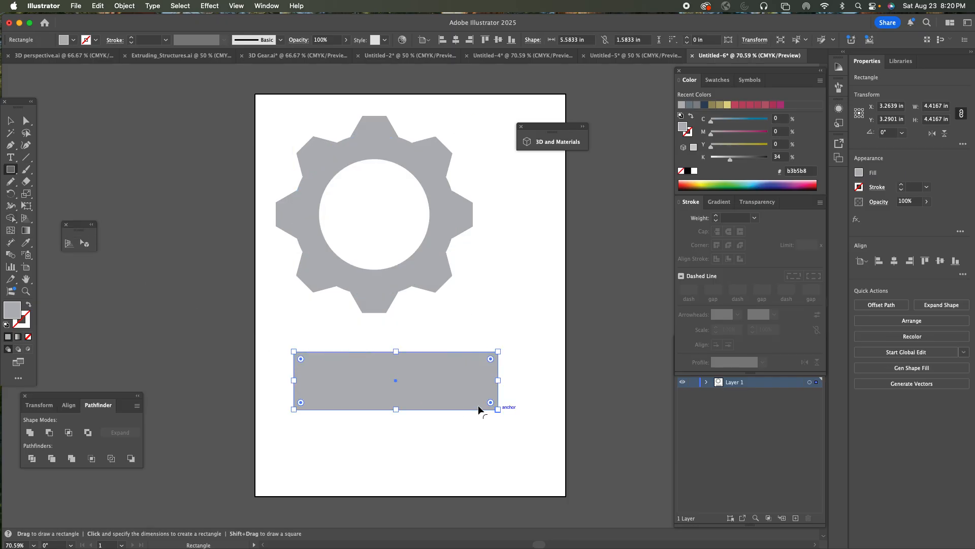
left_click(744, 105)
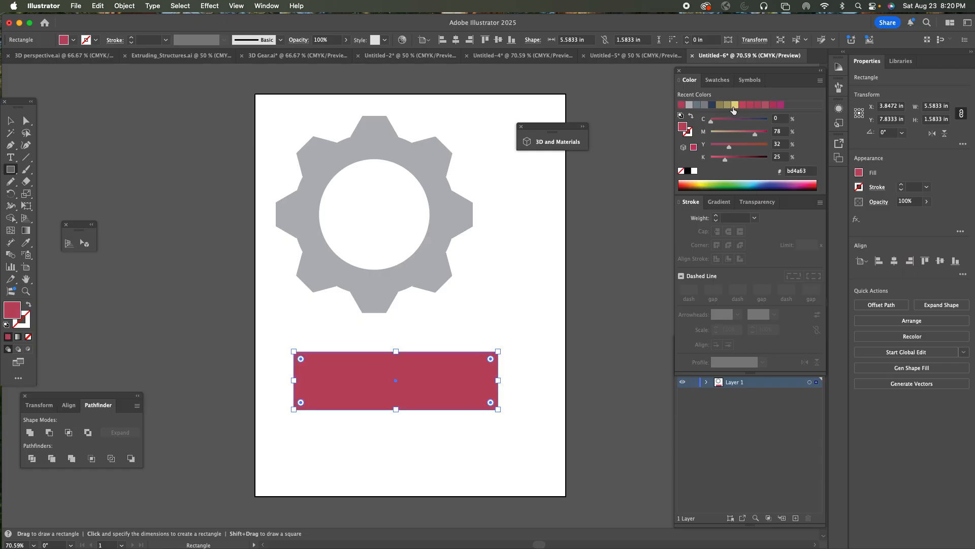
Test the gear's open centre by sending the red rectangle to the back across it, and delete the rectangle.
left_click(11, 120)
left_click_drag(420, 375, 402, 205)
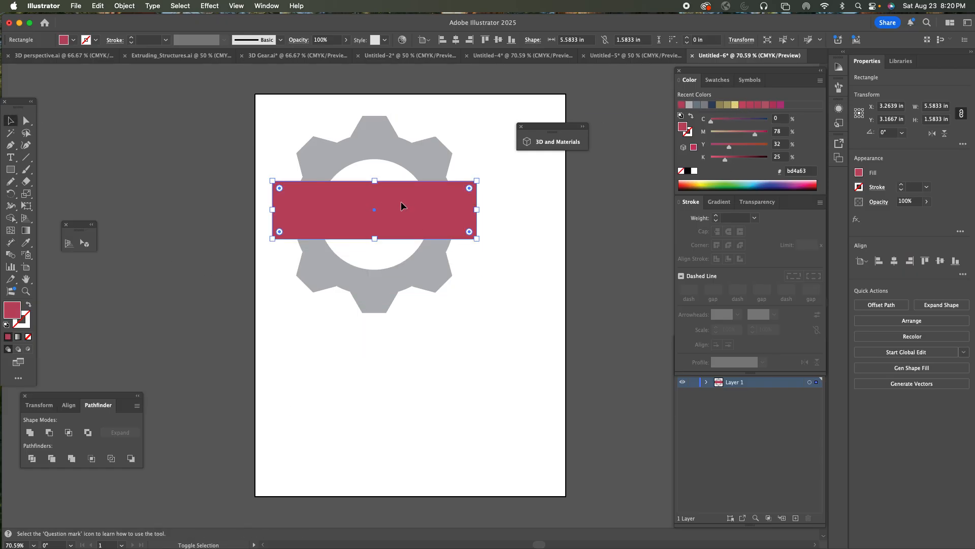
key("shift+super+bracketleft")
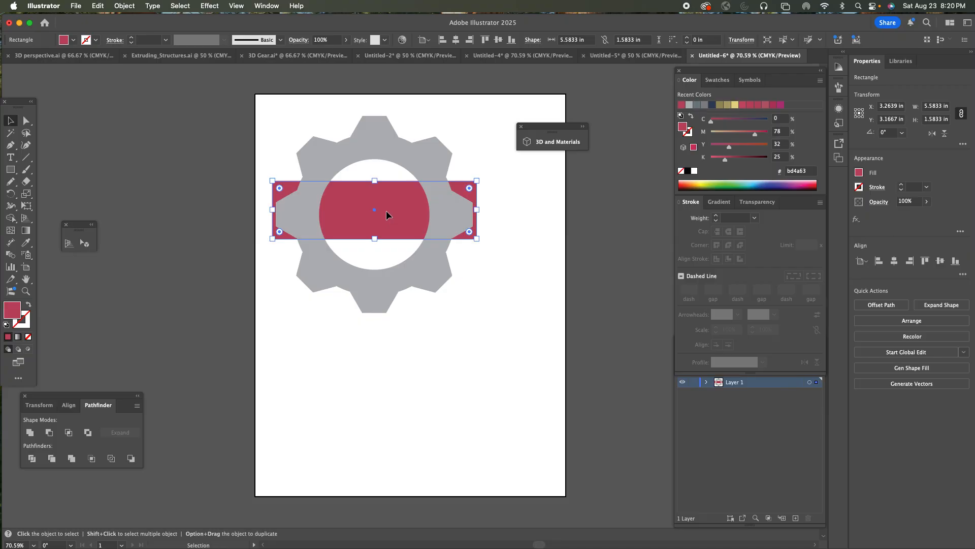
left_click_drag(386, 210, 420, 214)
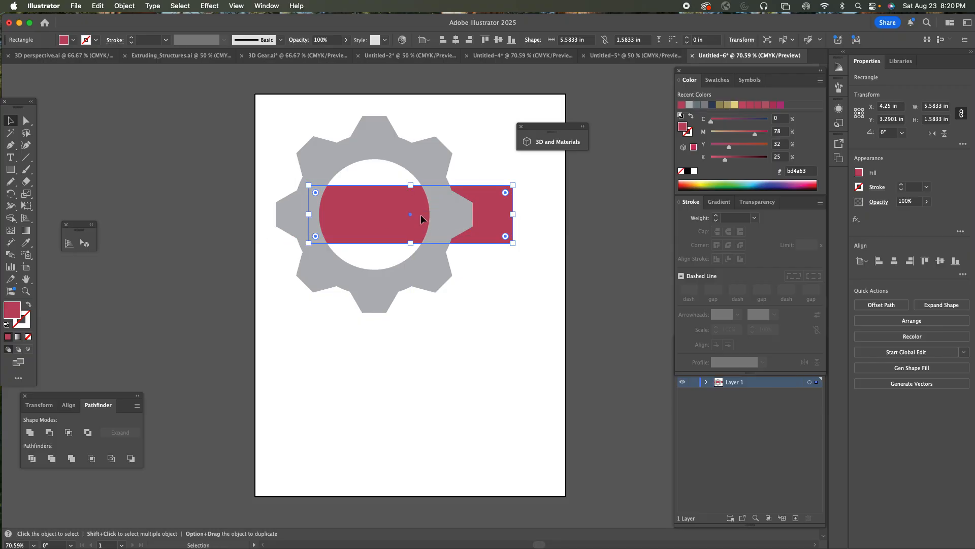
key("Delete")
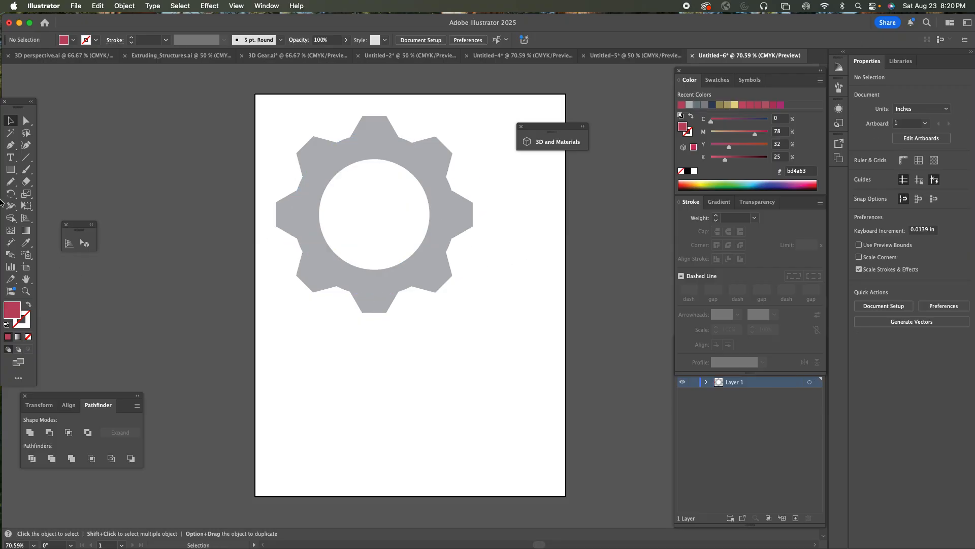
left_click(411, 159)
key("a")
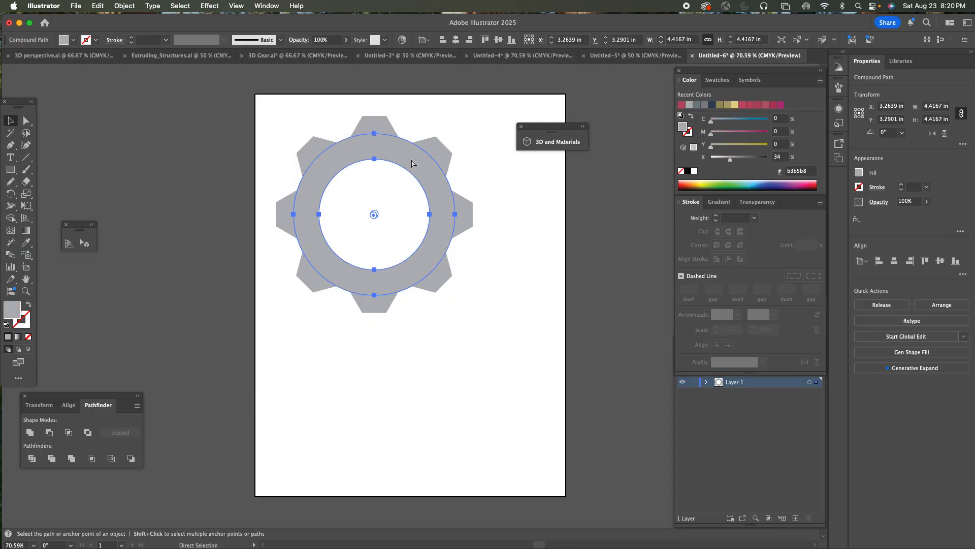
key("v")
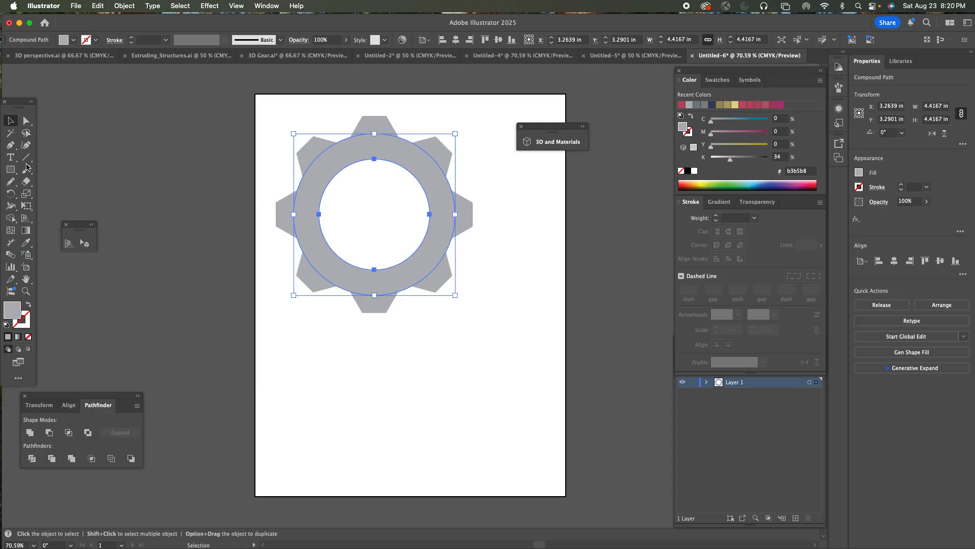
Draw a grey rectangle about 4.25 by 3.01 in below the gear and a white rectangle about 1.07 by 1.71 in inside it.
left_click(10, 169)
mouse_move(304, 355)
left_mouse_down()
mouse_move(361, 424)
mouse_move(460, 465)
left_mouse_up()
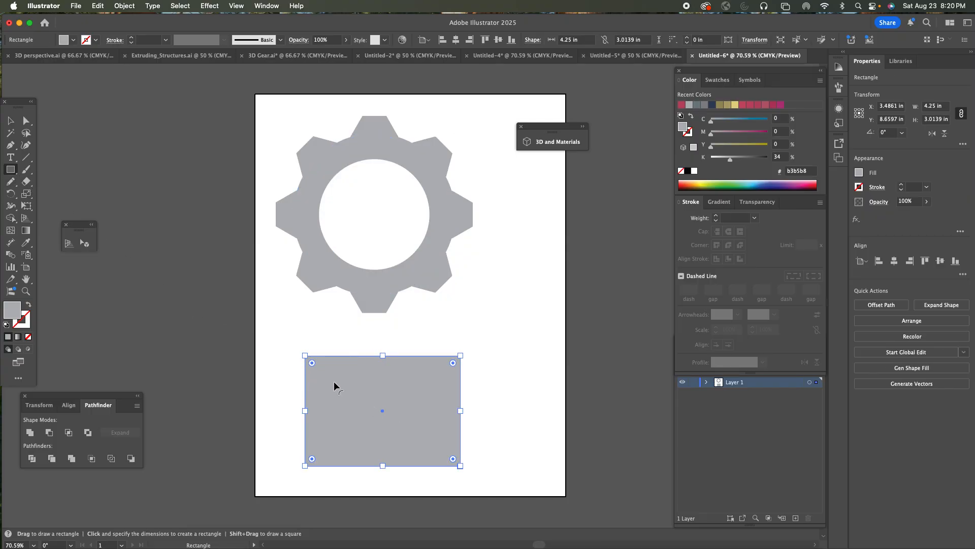
left_click(278, 375, "super")
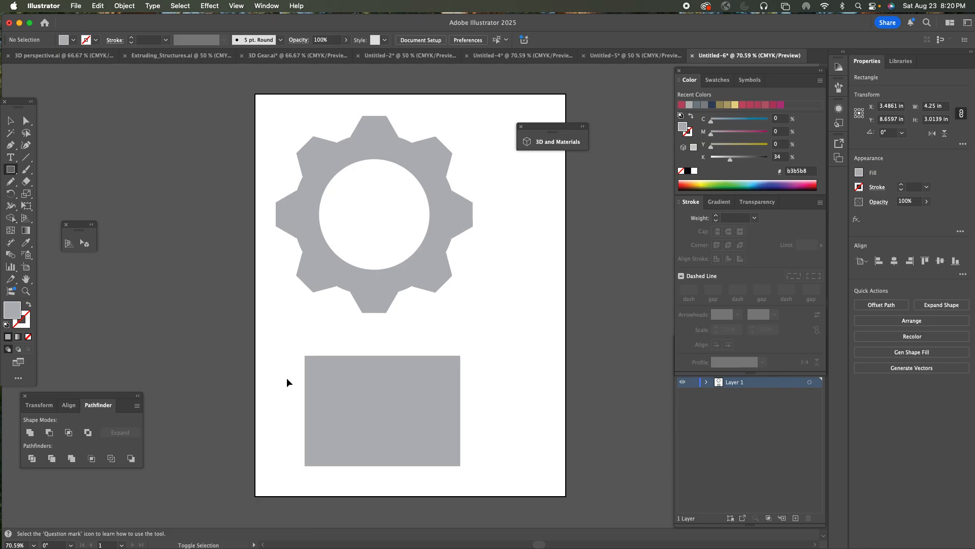
left_click_drag(330, 379, 371, 442)
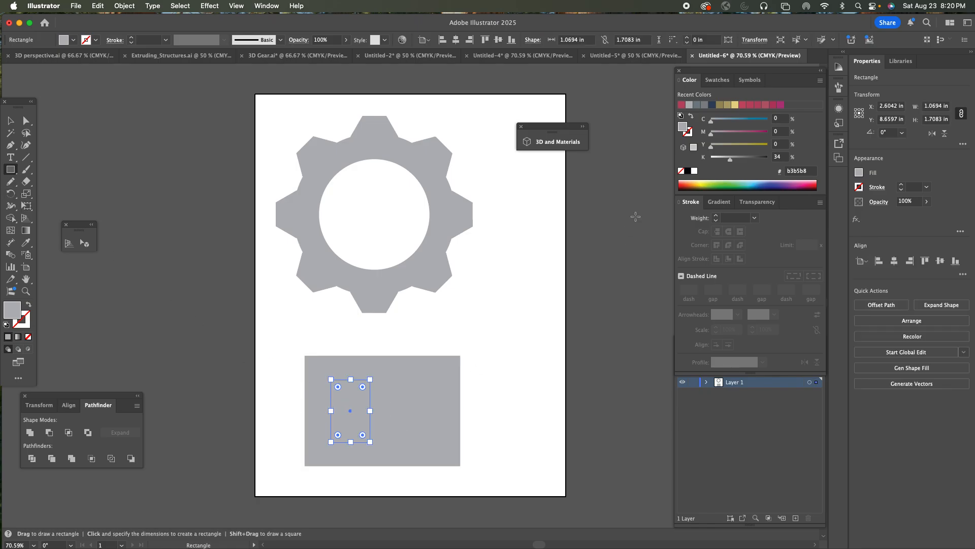
left_click(694, 172)
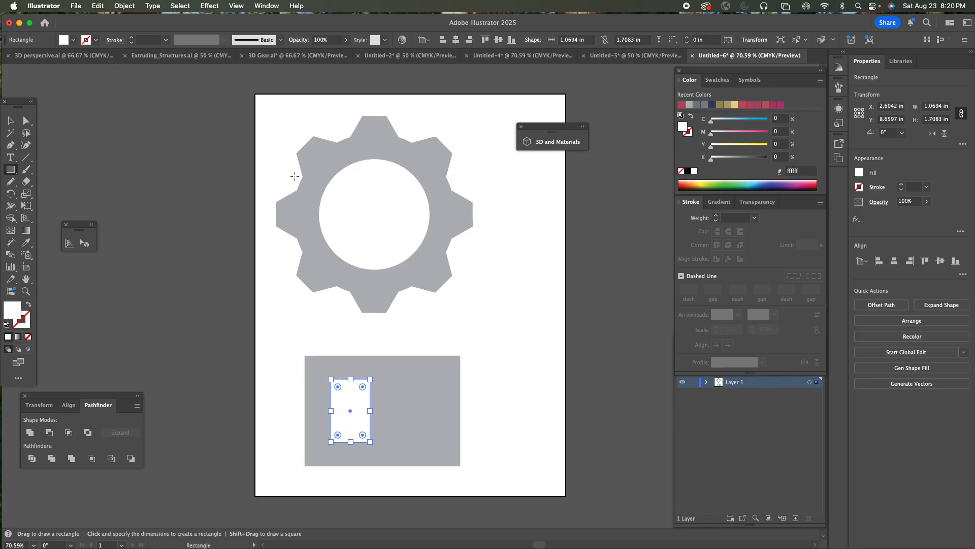
Select the white and grey rectangles together and delete them.
left_click(6, 121)
left_click(389, 384, "shift")
left_click(124, 6)
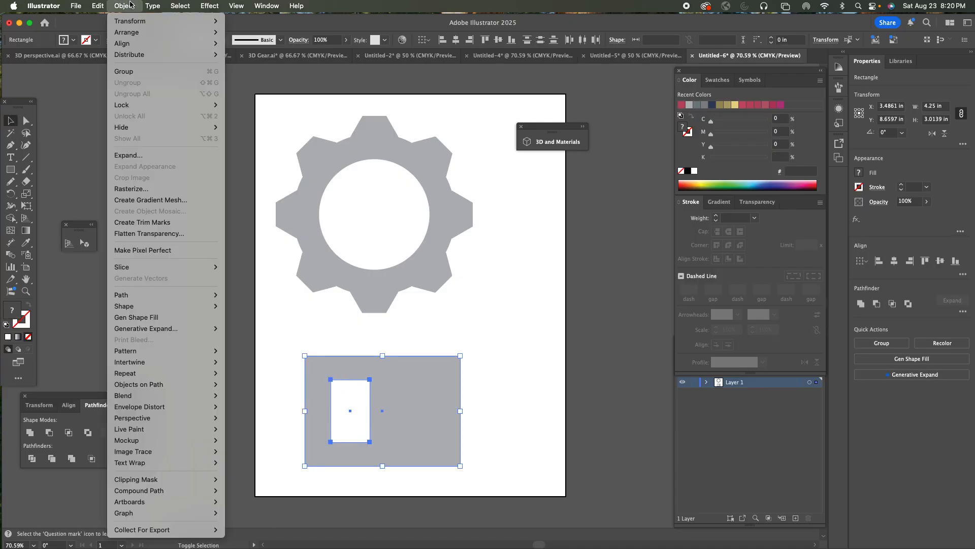
mouse_move(148, 126)
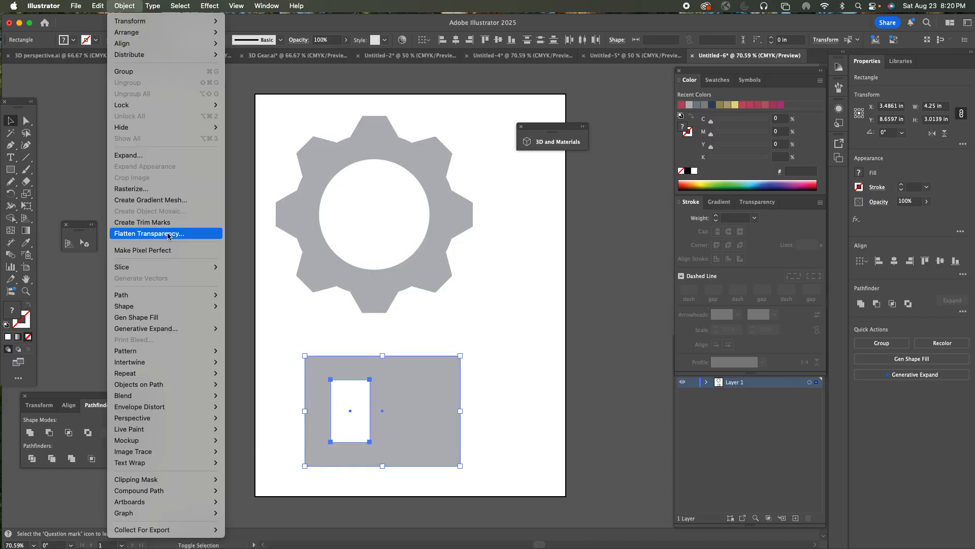
mouse_move(167, 396)
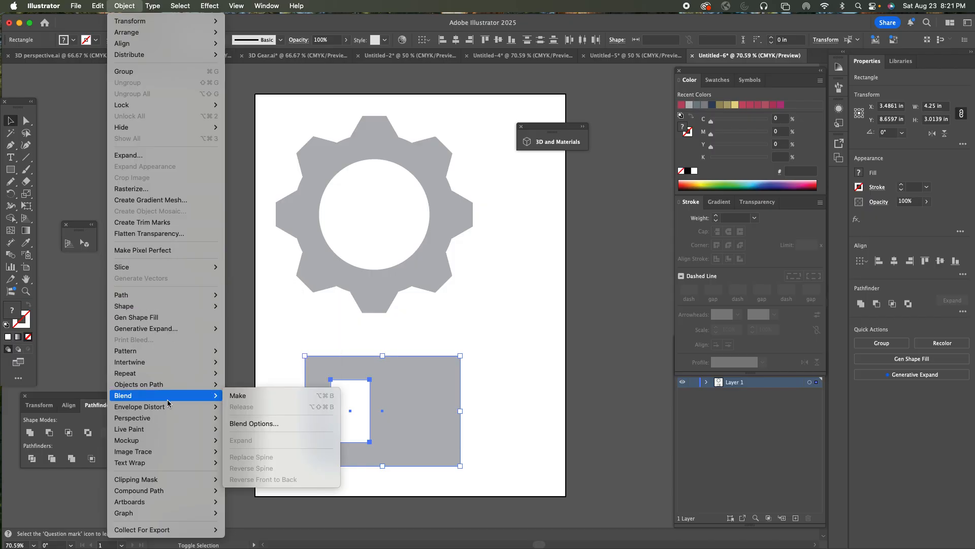
mouse_move(171, 442)
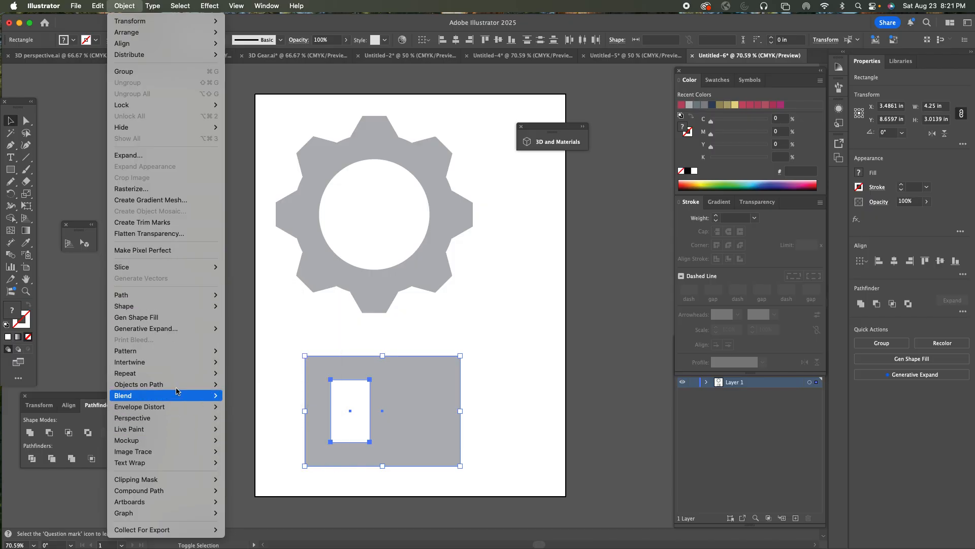
mouse_move(175, 333)
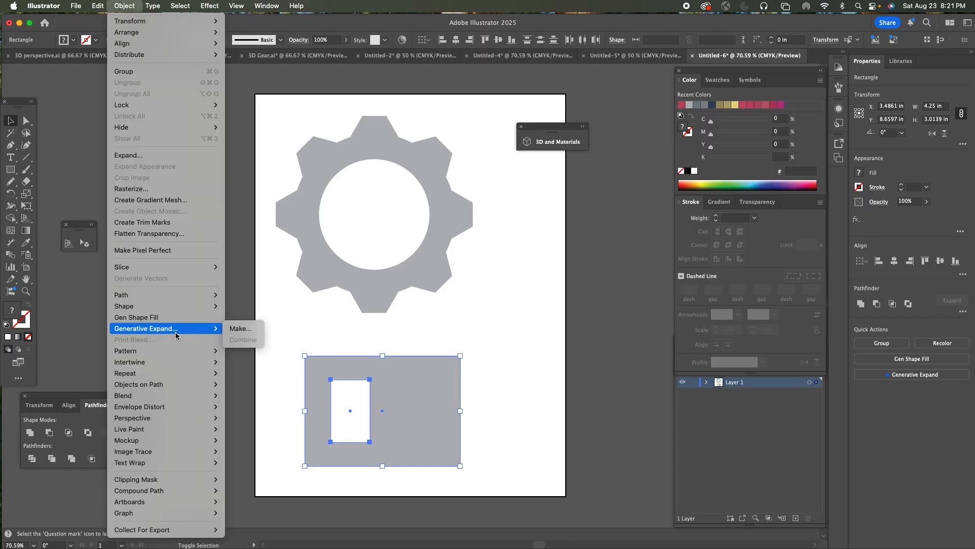
left_click(106, 309)
key("Delete")
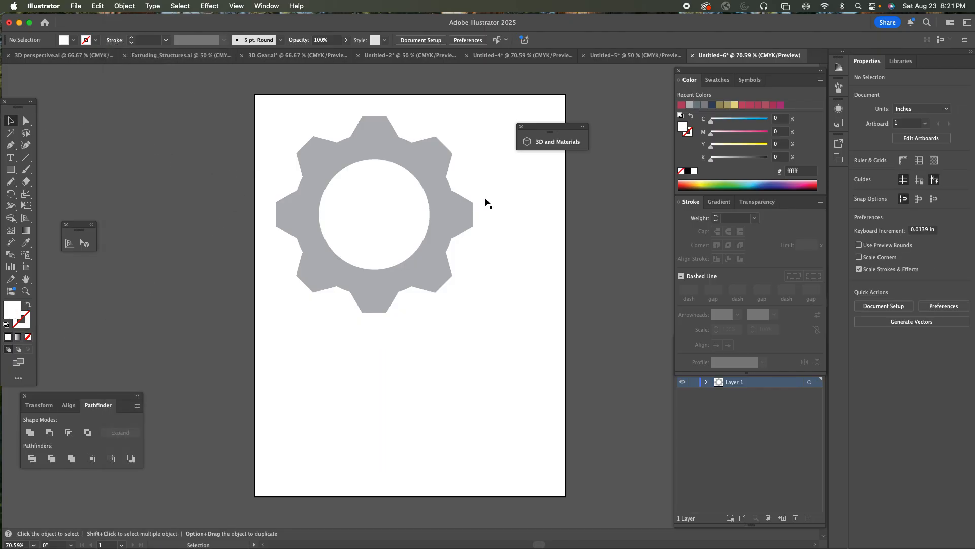
Make a concentric copy of the ring scaled down to about 1.75 in across, and deselect it.
left_click(410, 163)
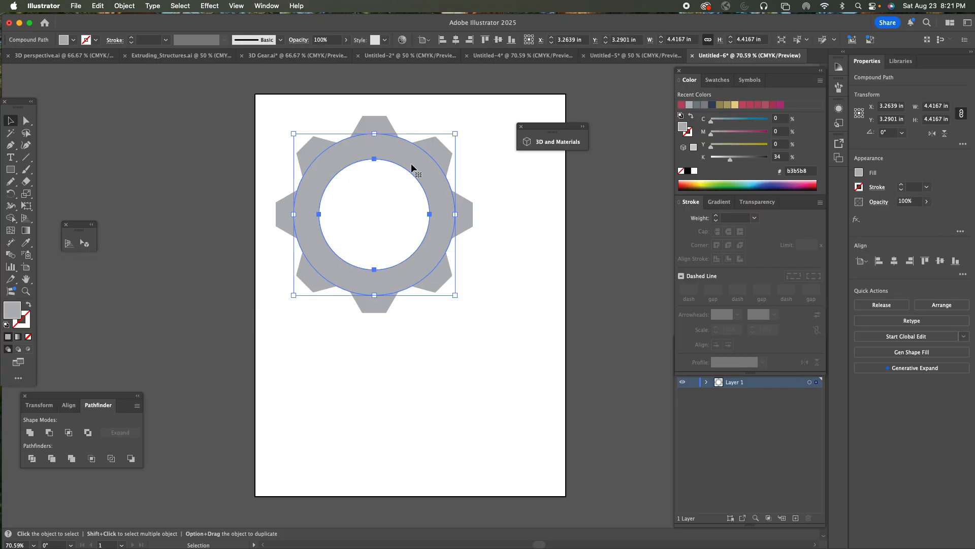
key("a")
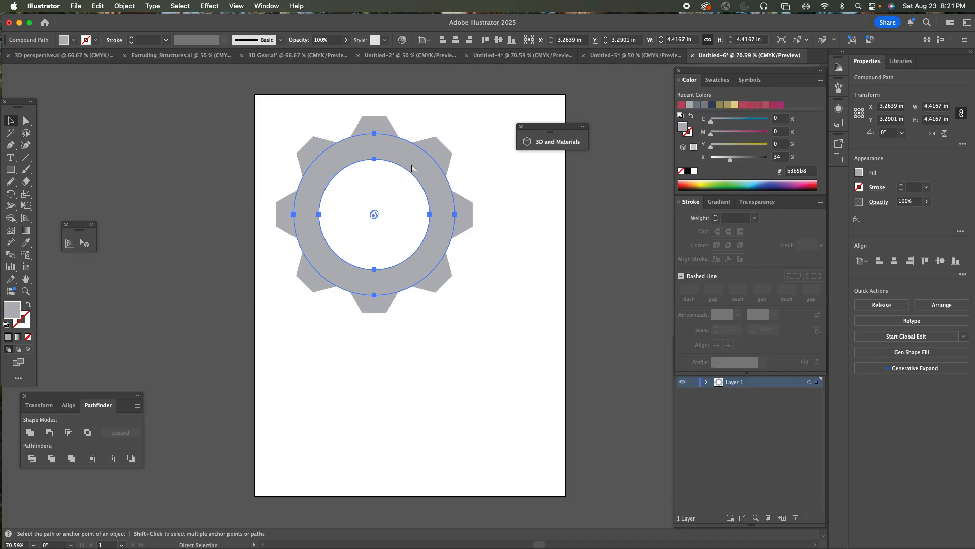
key("super")
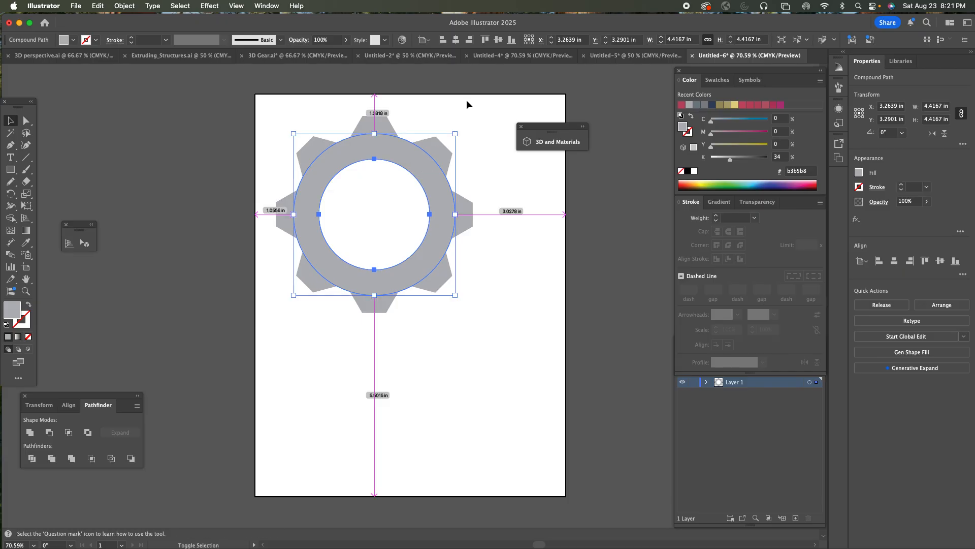
left_click_drag(455, 133, 407, 166)
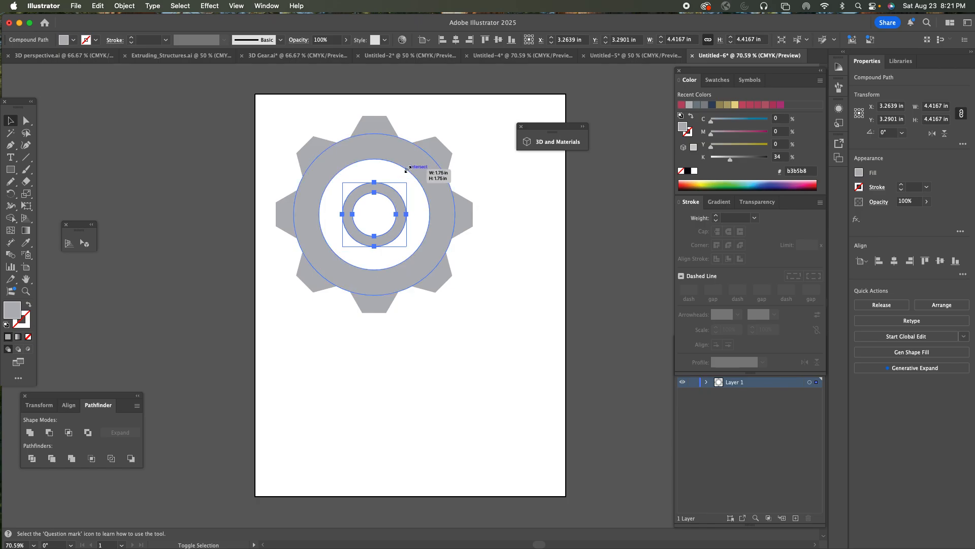
left_click(496, 157)
Draw a thin vertical rectangle about 0.13 by 0.82 in as a spoke bridging the small ring and the outer ring.
key("z")
left_click(383, 222)
key("m")
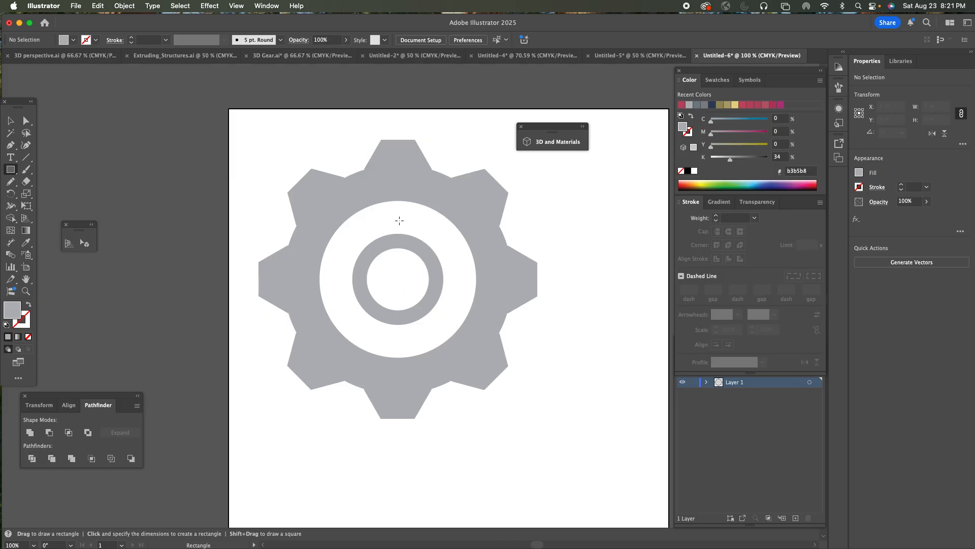
left_click_drag(393, 195, 399, 237)
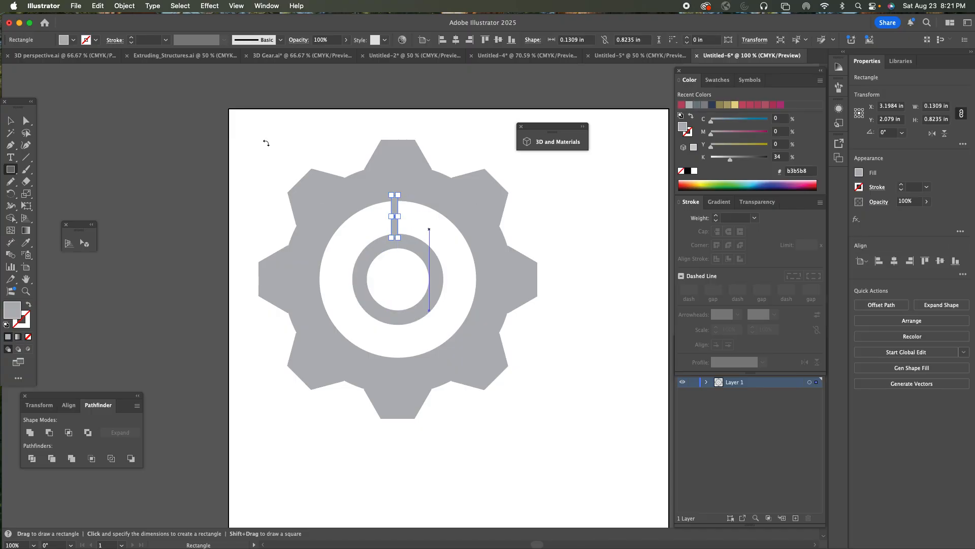
Centre the spoke horizontally on the gear and stretch its upper end into the outer ring, about 0.91 in tall.
left_click(10, 121)
left_click(90, 147)
left_click_drag(392, 228, 401, 190)
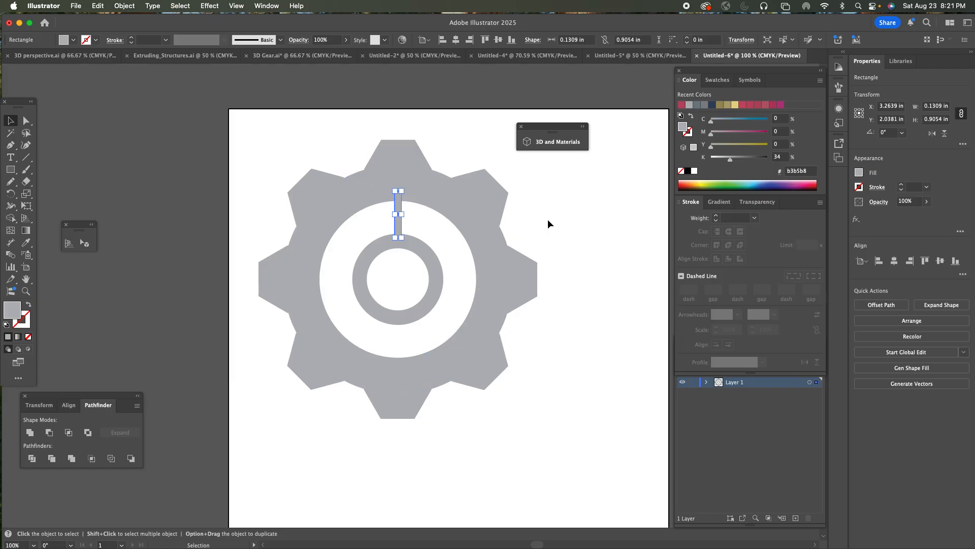
Apply a Radial Repeat to the spoke around the small ring, with a radius of about 1.24 in and 11 instances.
left_click(117, 6)
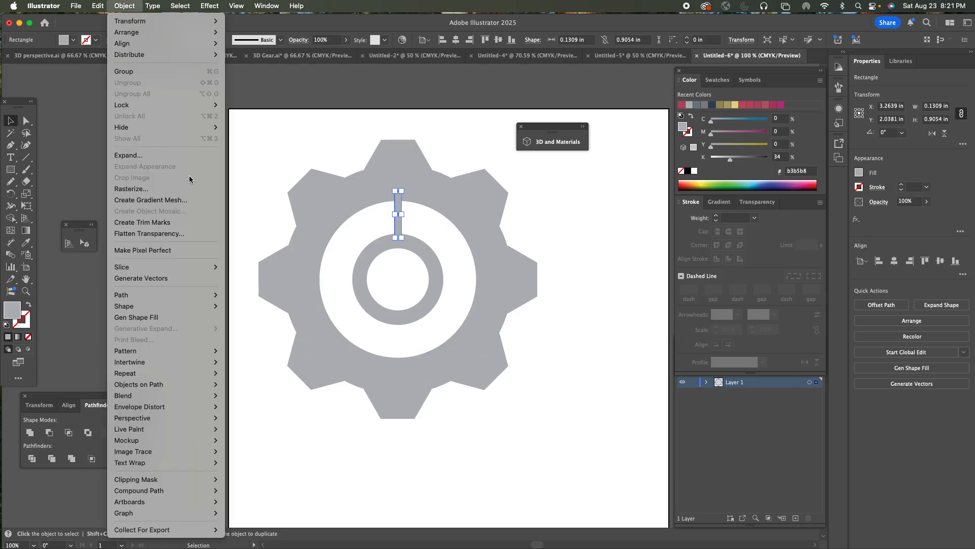
mouse_move(148, 374)
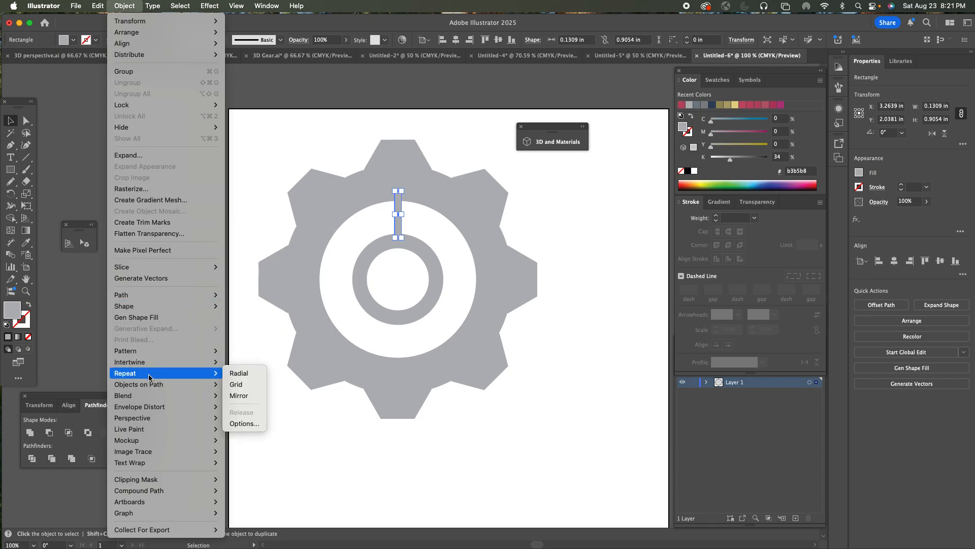
left_click(238, 374)
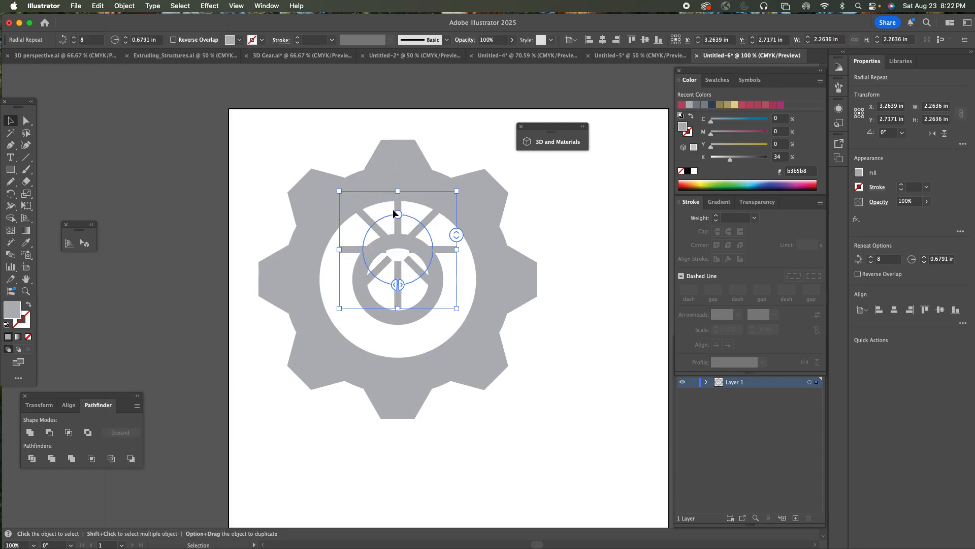
left_click_drag(394, 211, 399, 238)
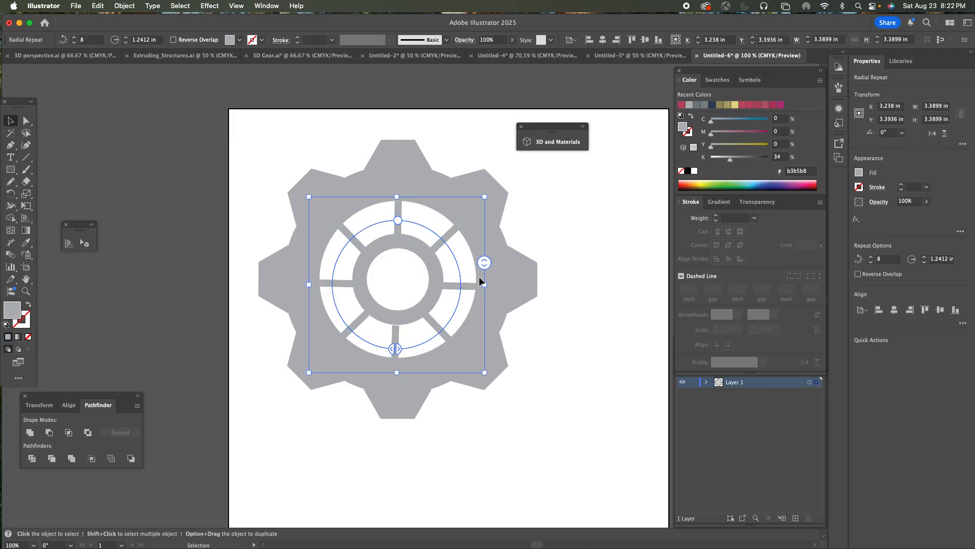
left_click_drag(485, 268, 484, 243)
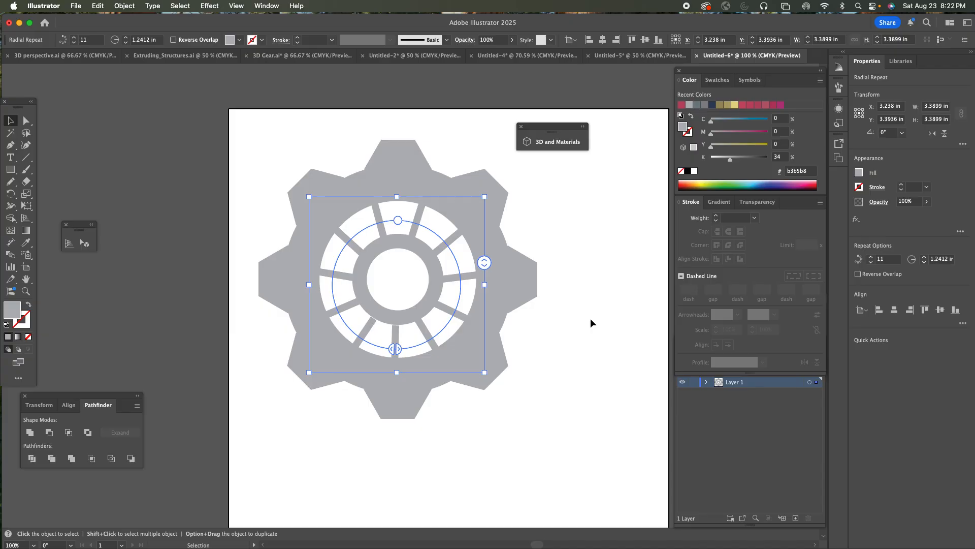
Select the radially repeated spokes and examine how the gear's shapes overlap in outline view.
left_click(591, 323)
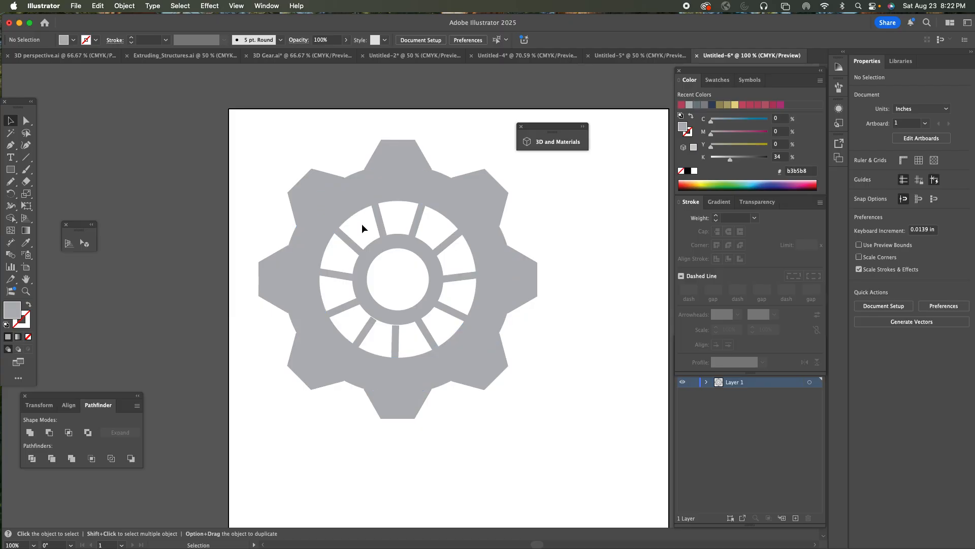
left_click(350, 246)
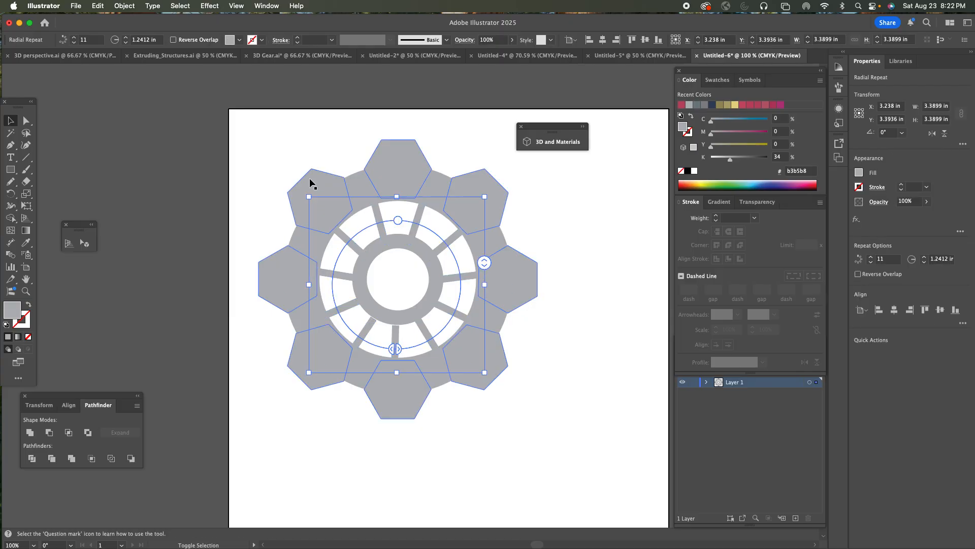
key("a")
key("super+y")
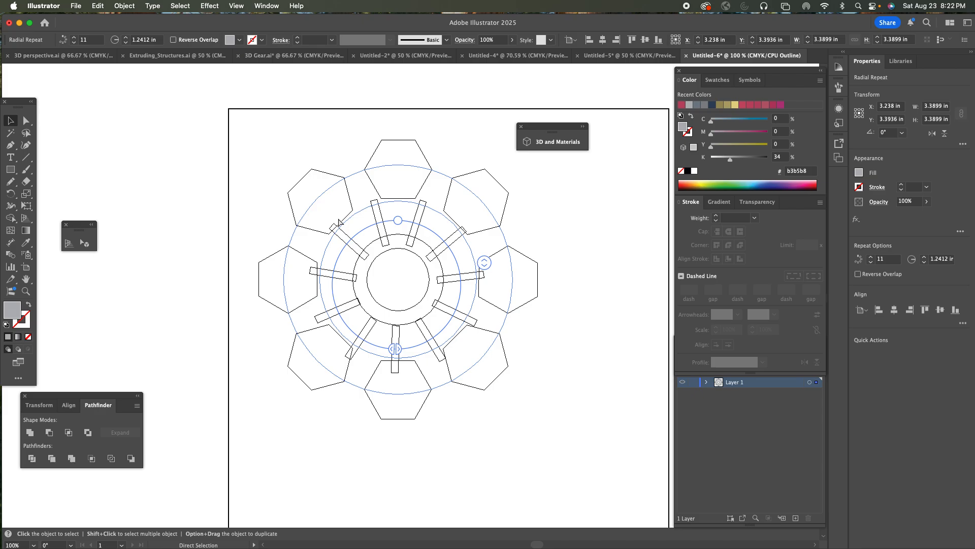
key("super+y")
key("v")
Expand the spokes' radial repeat into separate plain shapes and deselect them.
left_click(125, 6)
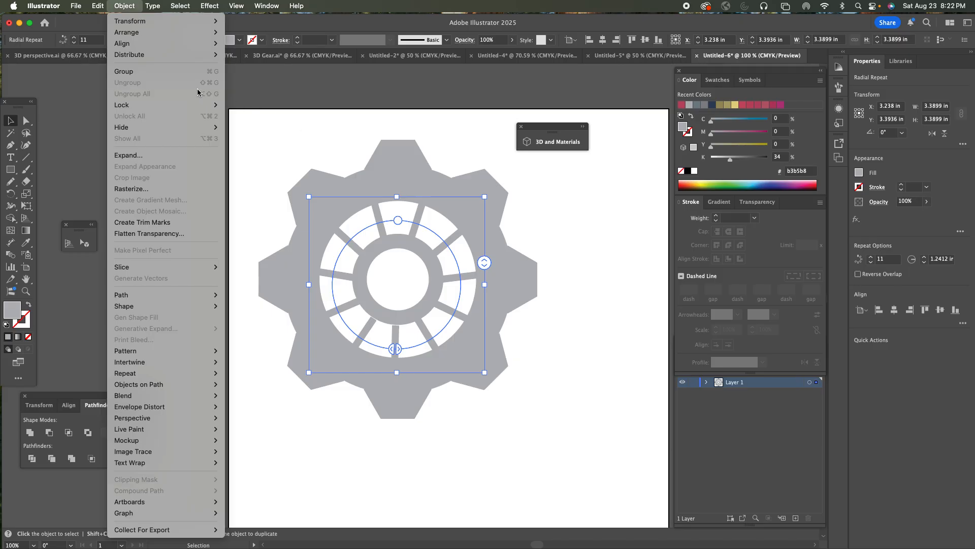
left_click(137, 156)
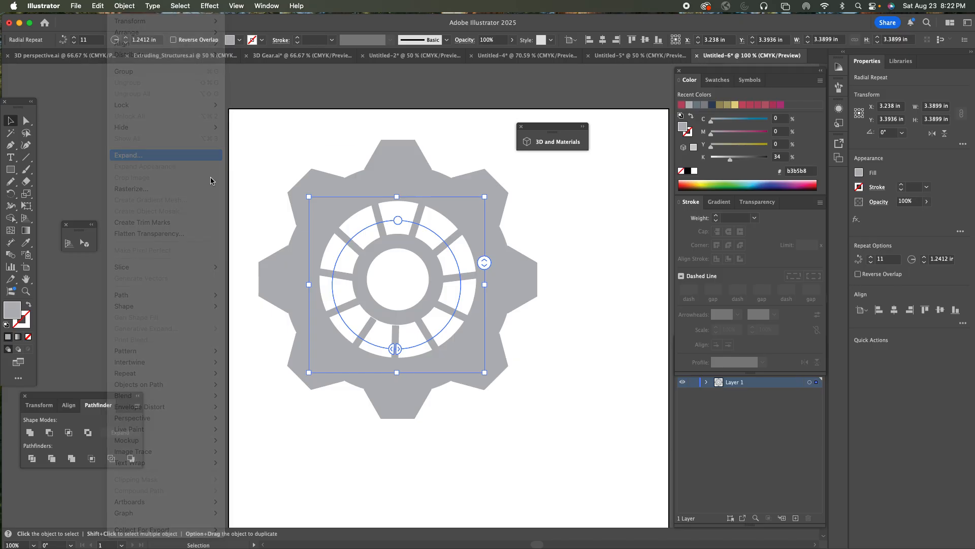
left_click(517, 344)
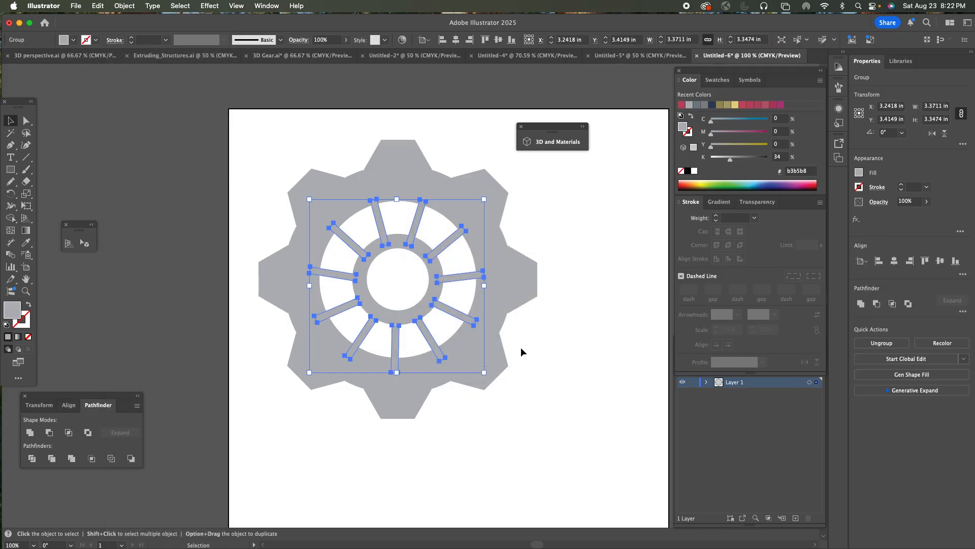
left_click(588, 267)
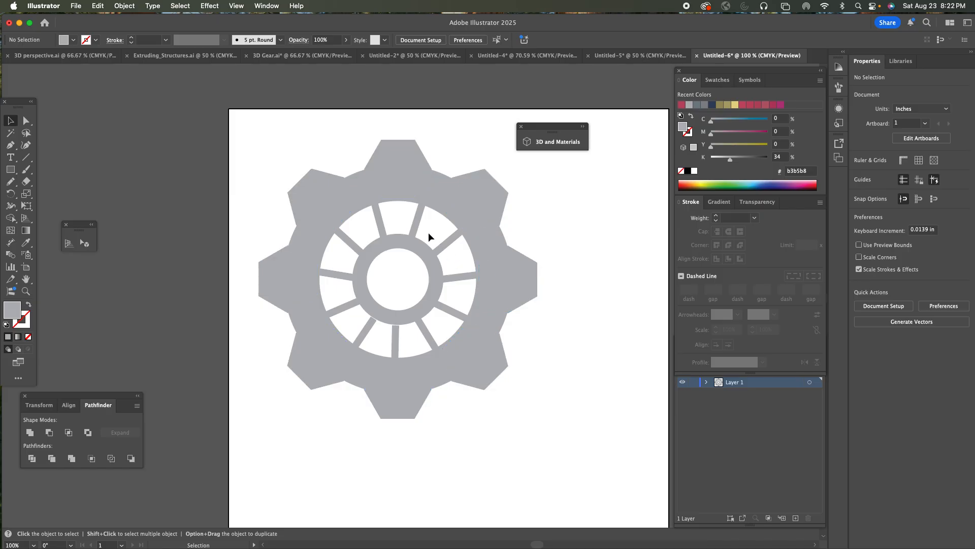
Expand the hexagon teeth's radial repeat into plain shapes with Object and Fill enabled, and deselect them.
key("super+z")
left_click(531, 283)
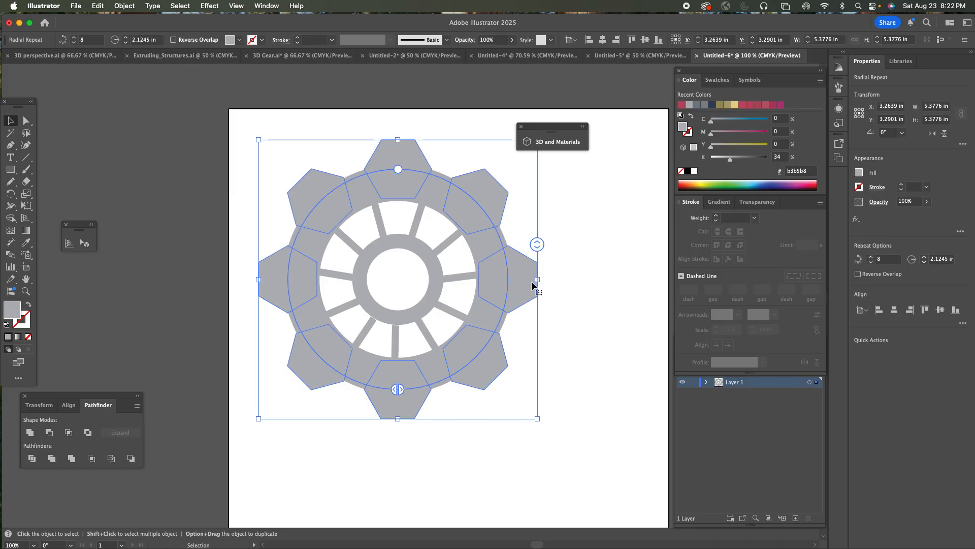
left_click(120, 6)
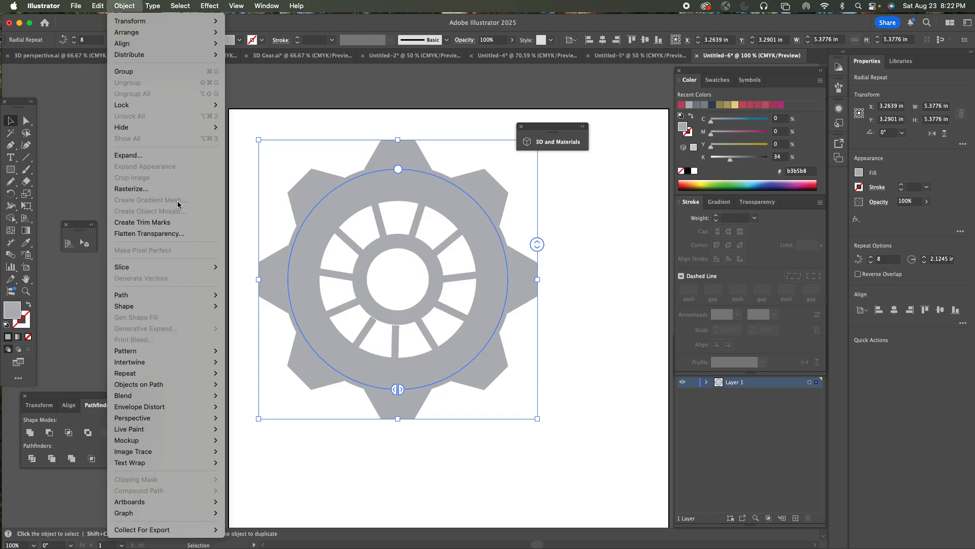
left_click(151, 157)
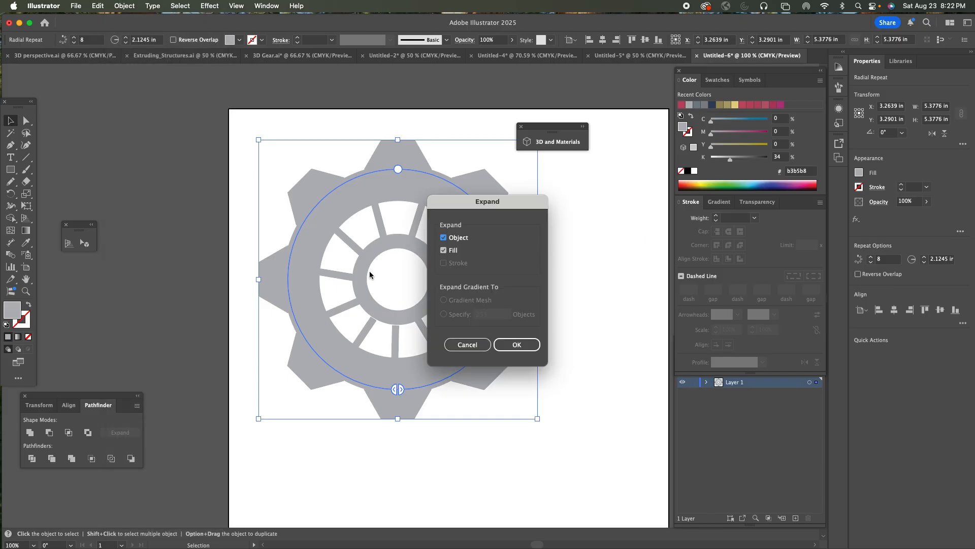
left_click(516, 345)
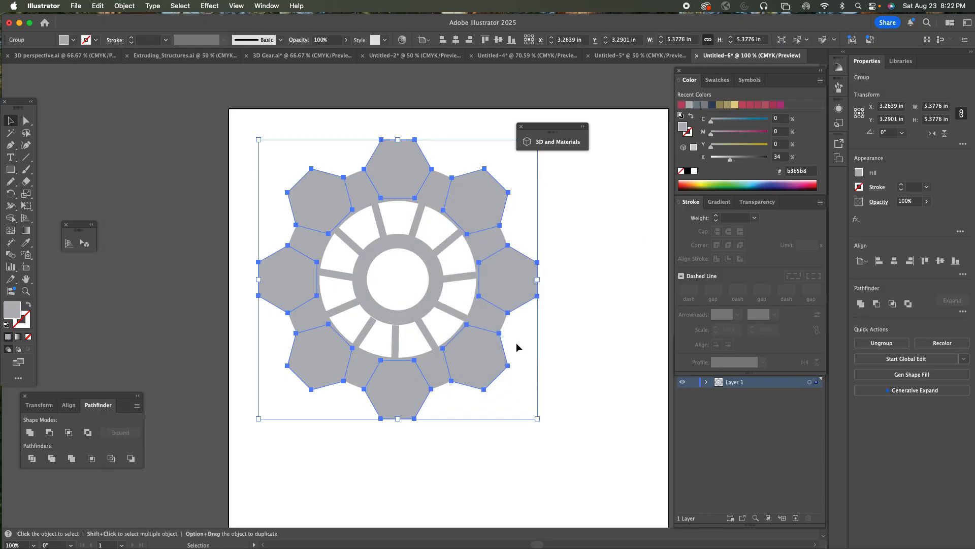
left_click(274, 149)
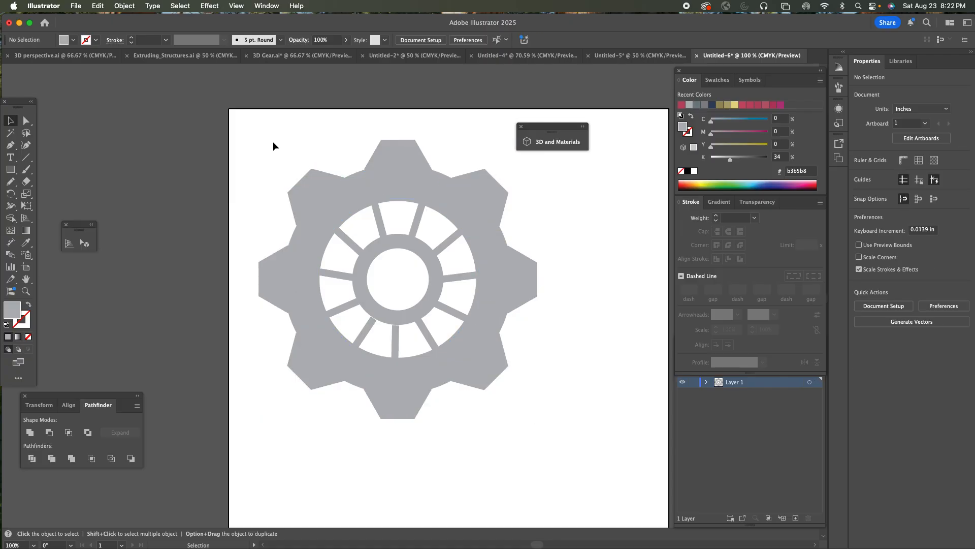
Unite all the gear's teeth, rings and spokes into one compound shape with Pathfinder.
left_click_drag(249, 134, 559, 452)
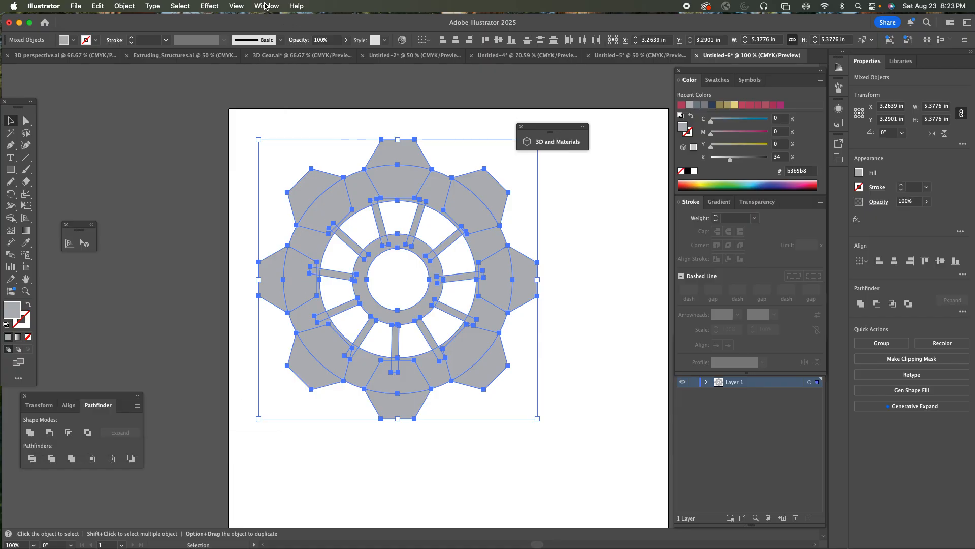
left_click(265, 6)
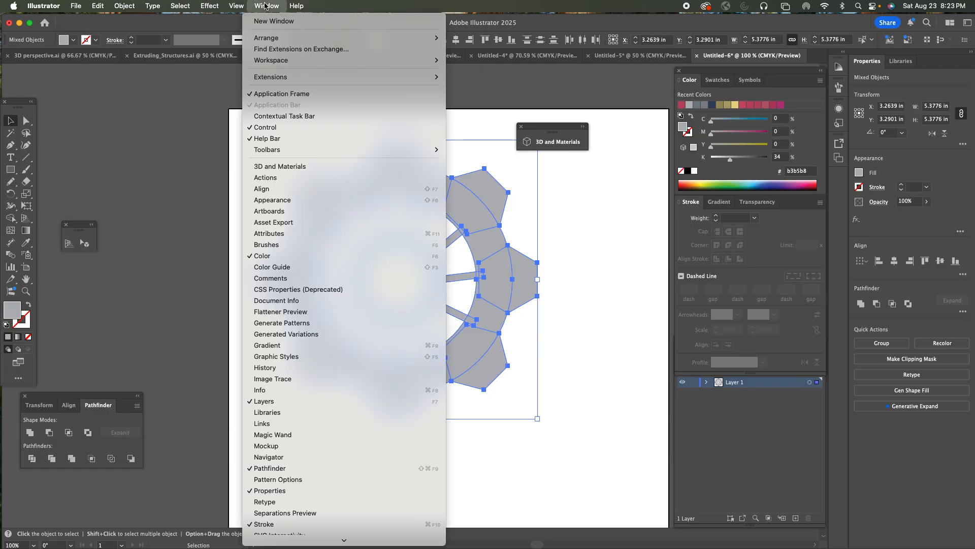
mouse_move(258, 546)
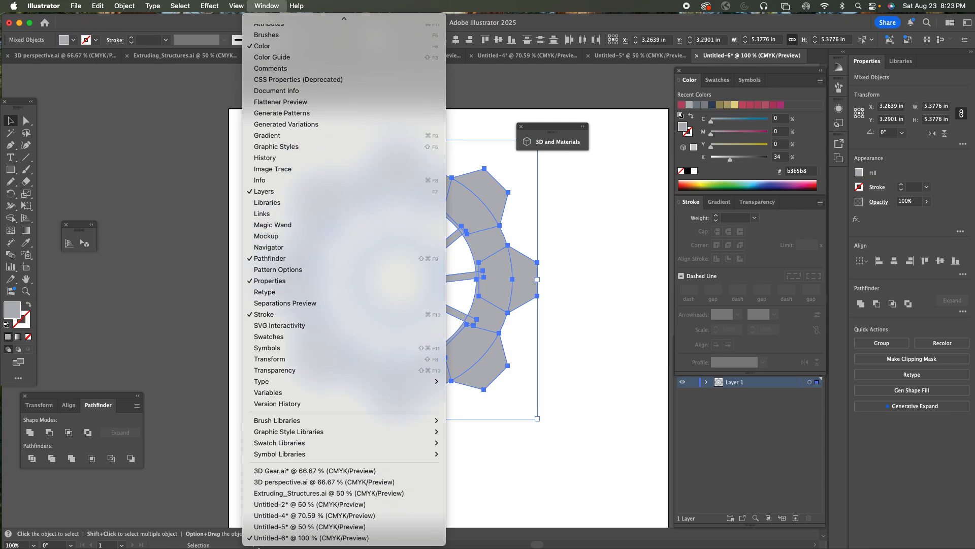
left_click(167, 315)
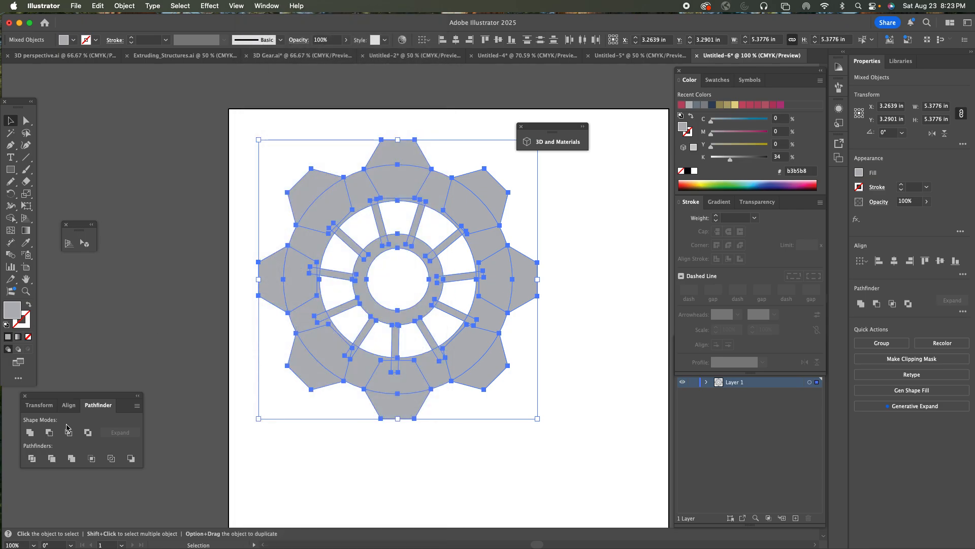
left_click(30, 433)
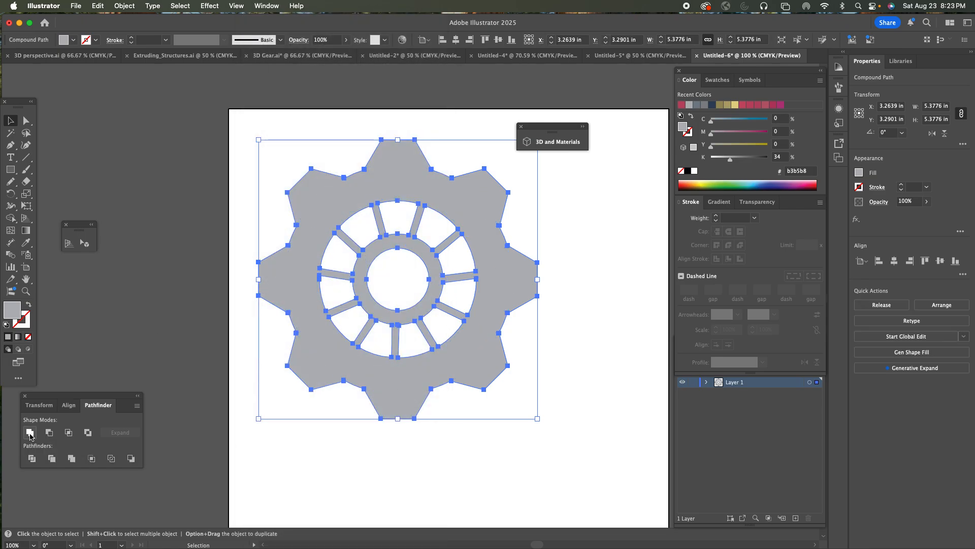
left_click(163, 334)
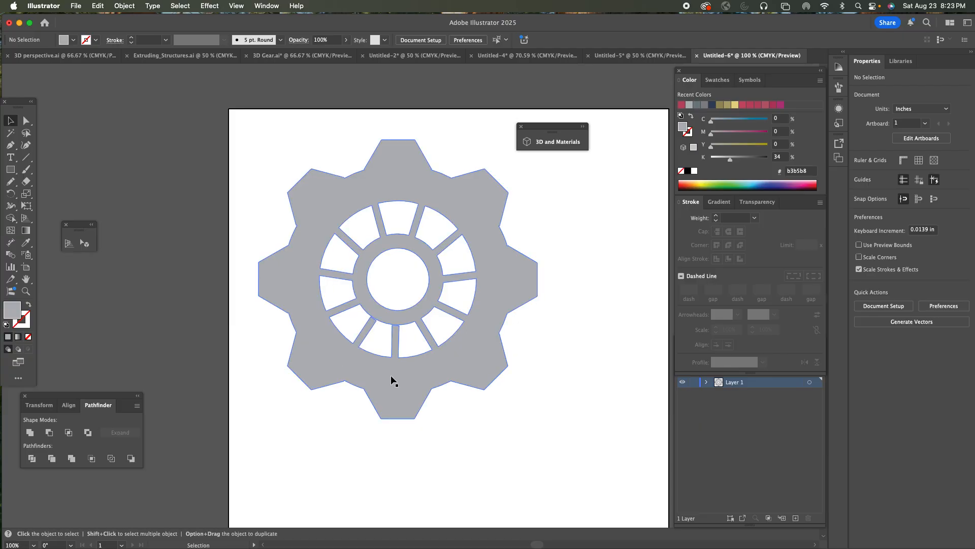
Scale the united gear down proportionally about its centre to about 4.42 in across, and select it again.
key("super+minus")
key("super+minus")
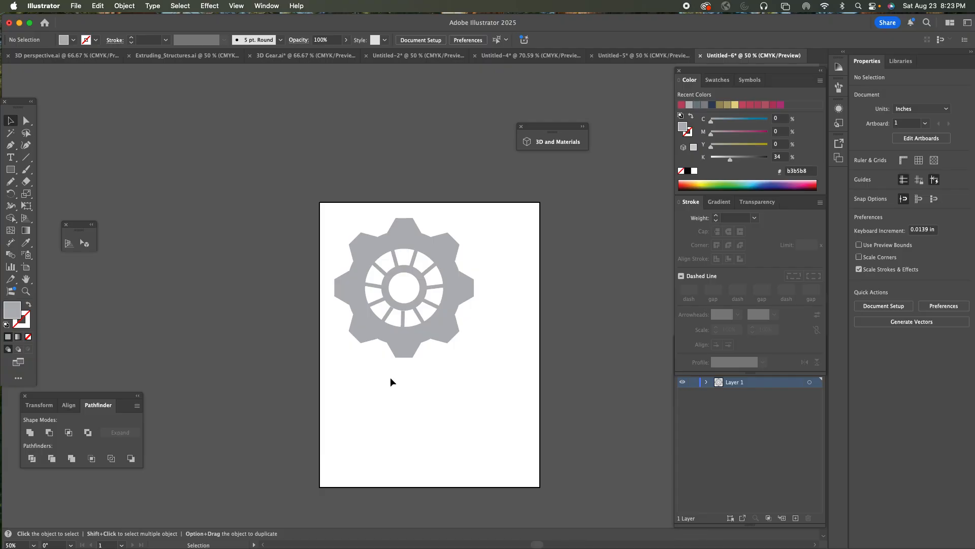
left_click(440, 311)
left_click_drag(475, 358, 462, 345)
left_click(503, 332)
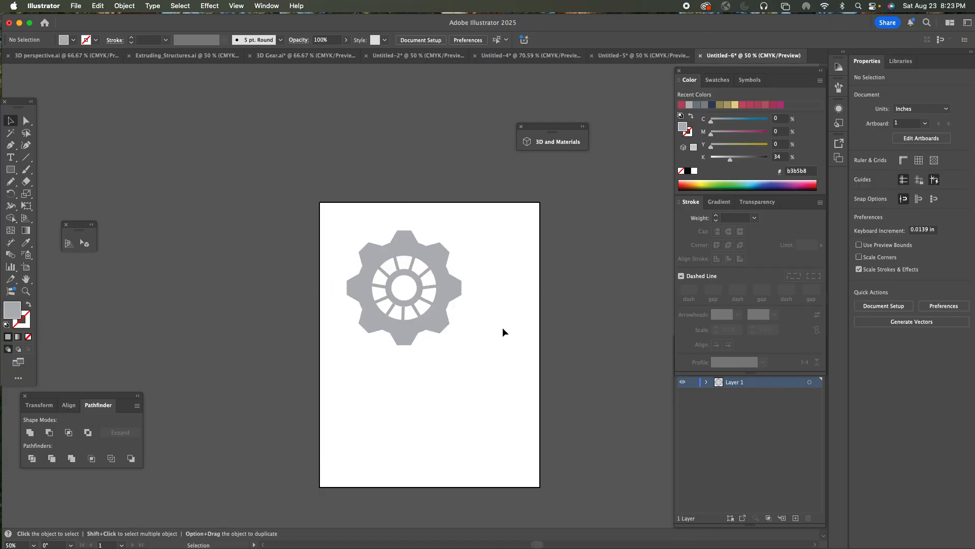
left_click(425, 326)
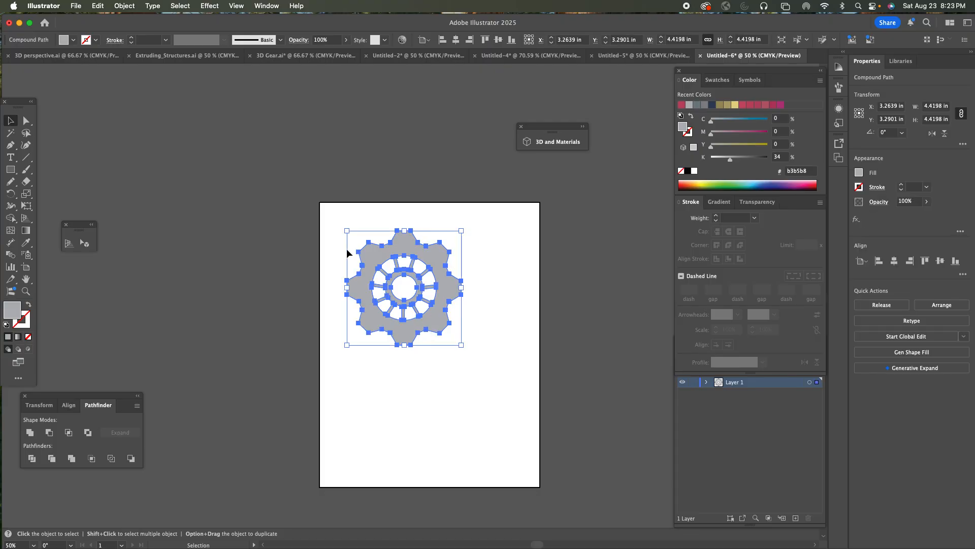
left_click(212, 6)
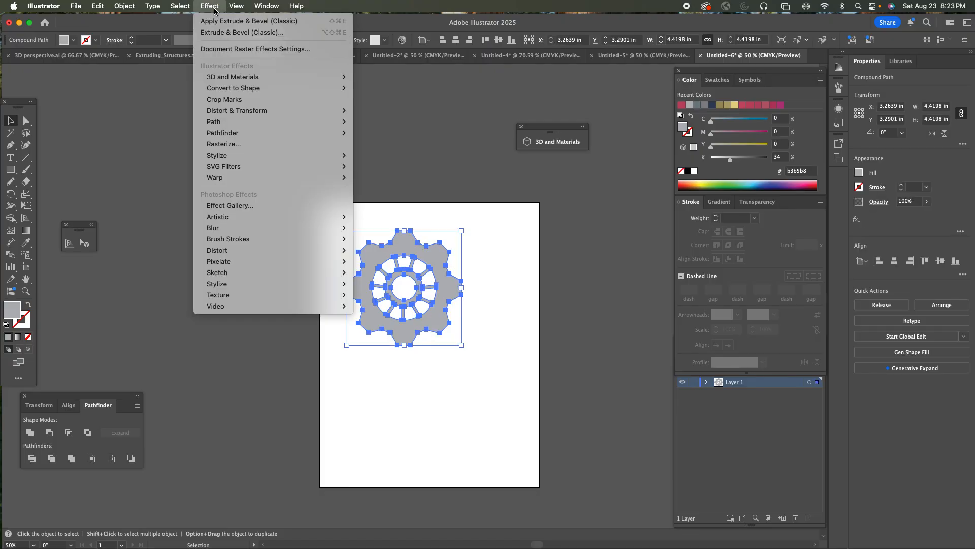
left_click(218, 34)
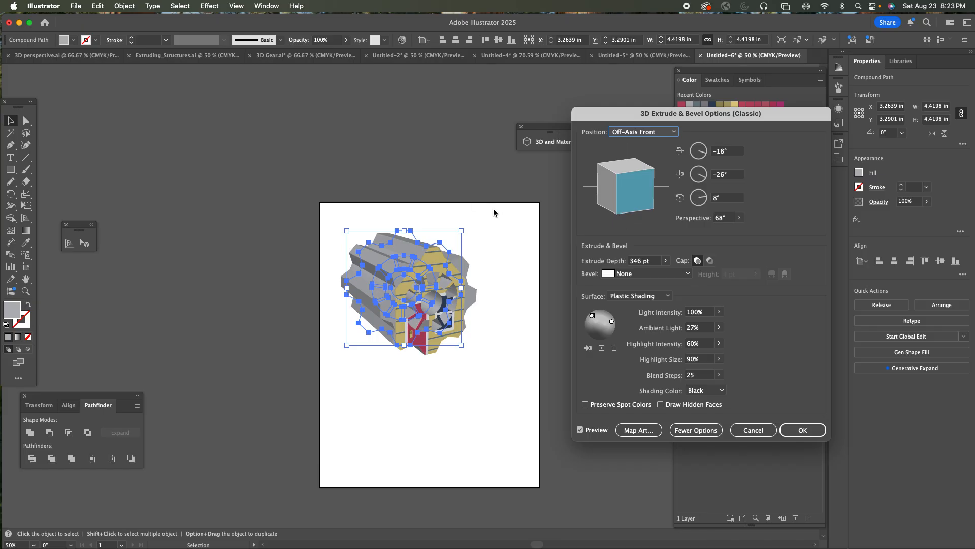
left_click(753, 431)
Apply the non-classic 3D Extrude at 0.6944 in depth to the gear and rotate it to X -10°, Y -44°, Z -10°.
left_click(216, 7)
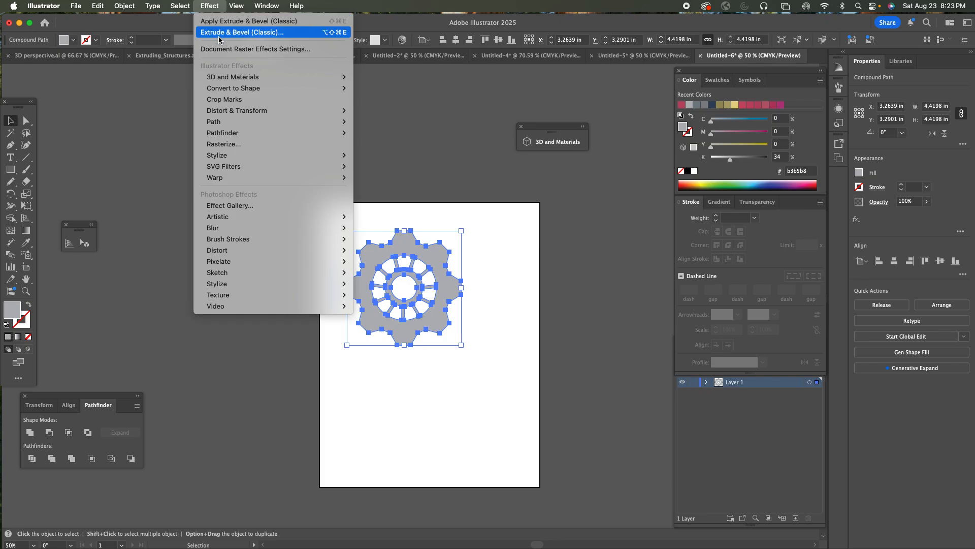
mouse_move(229, 79)
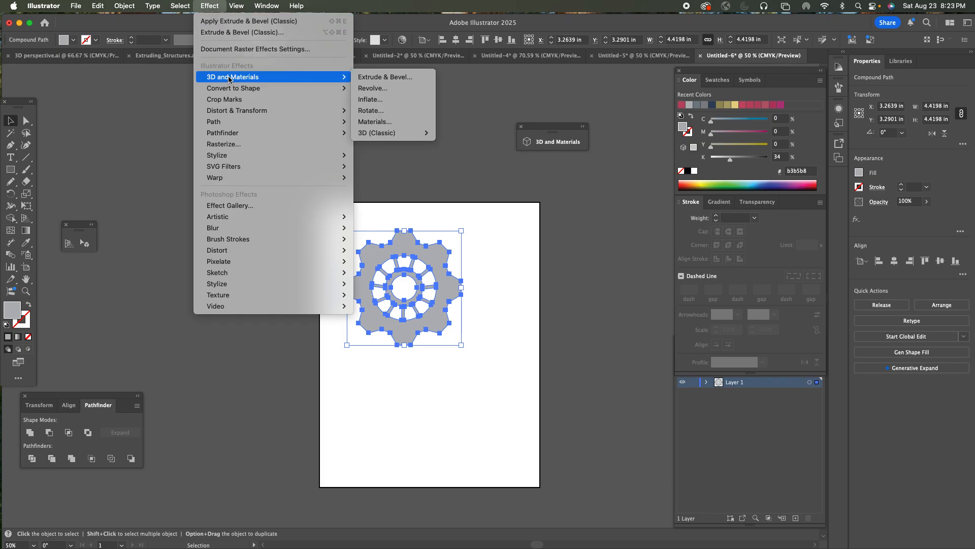
left_click(391, 82)
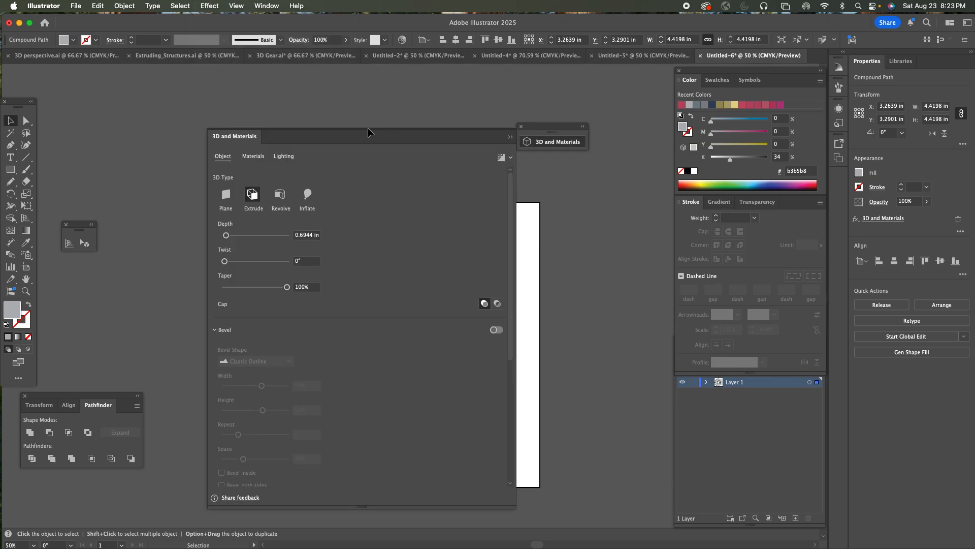
left_click_drag(331, 143, 652, 118)
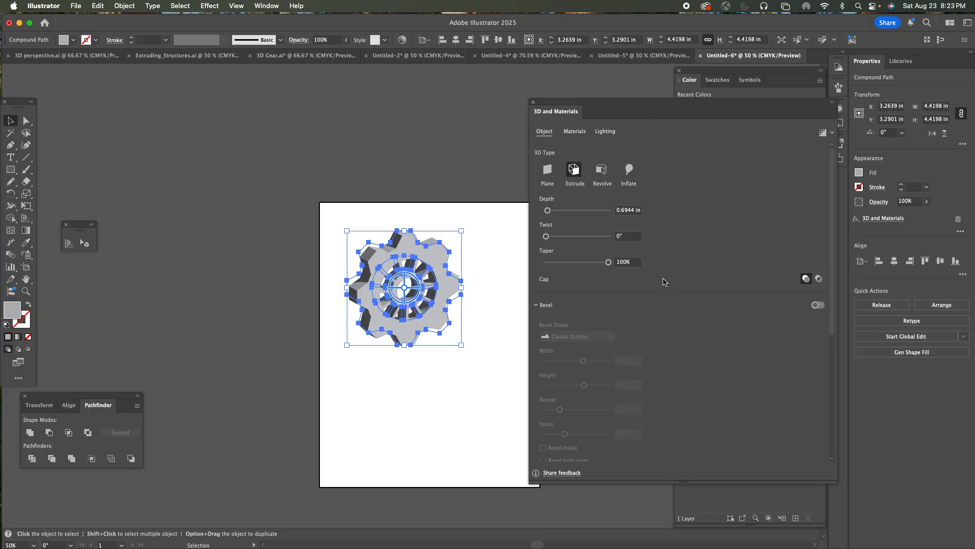
scroll(808, 275, "down", 6)
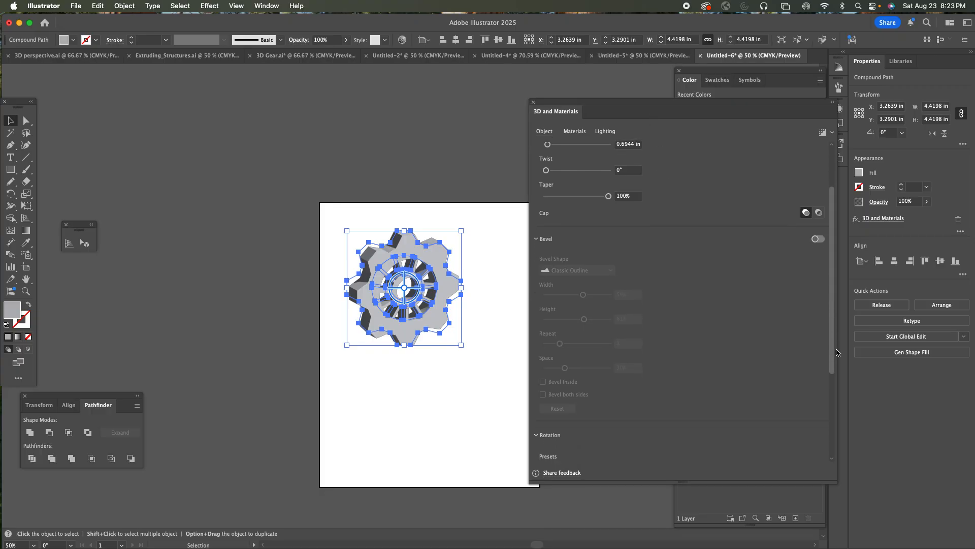
left_click_drag(570, 415, 571, 448)
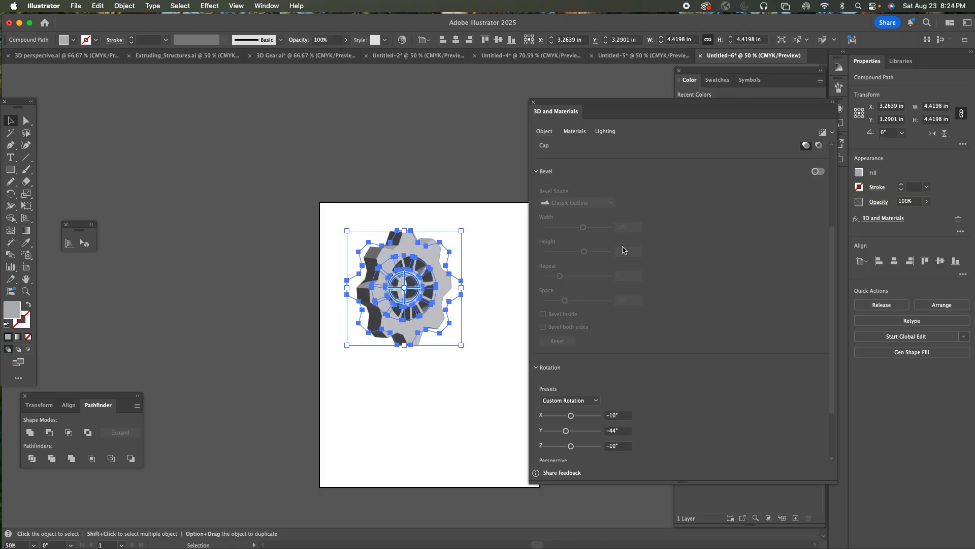
Turn on the bevel for the extruded gear and set its bevel shape to Round.
left_click(821, 173)
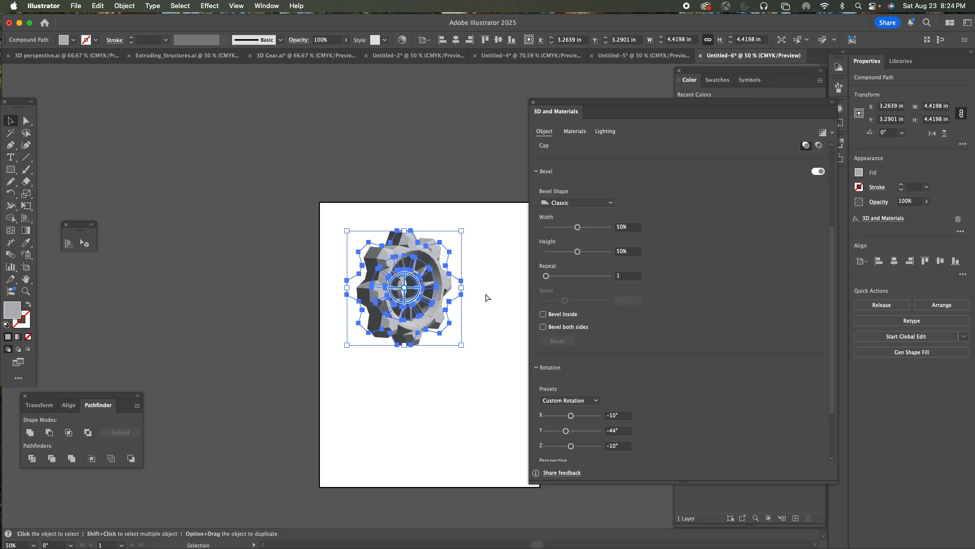
key("super+equal")
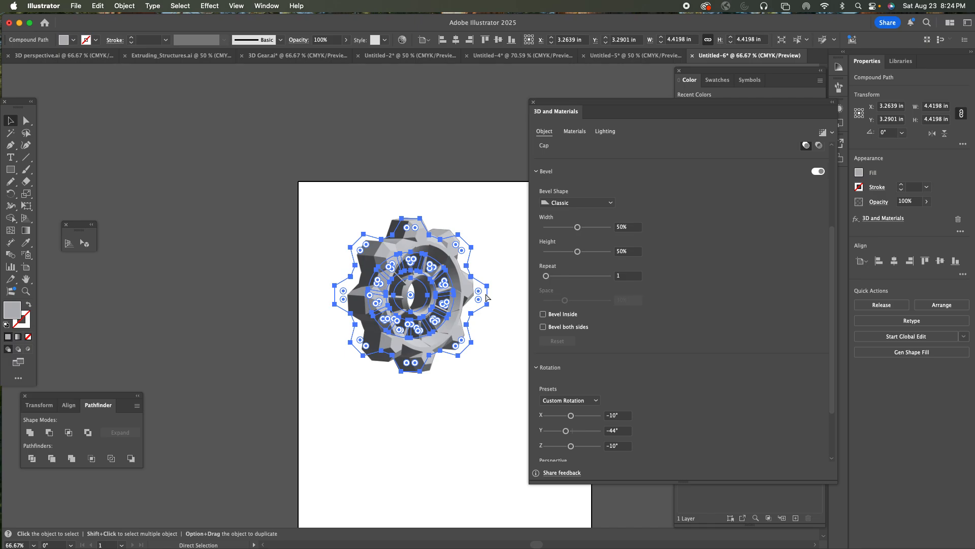
key("v")
key("super+equal")
key("super+equal")
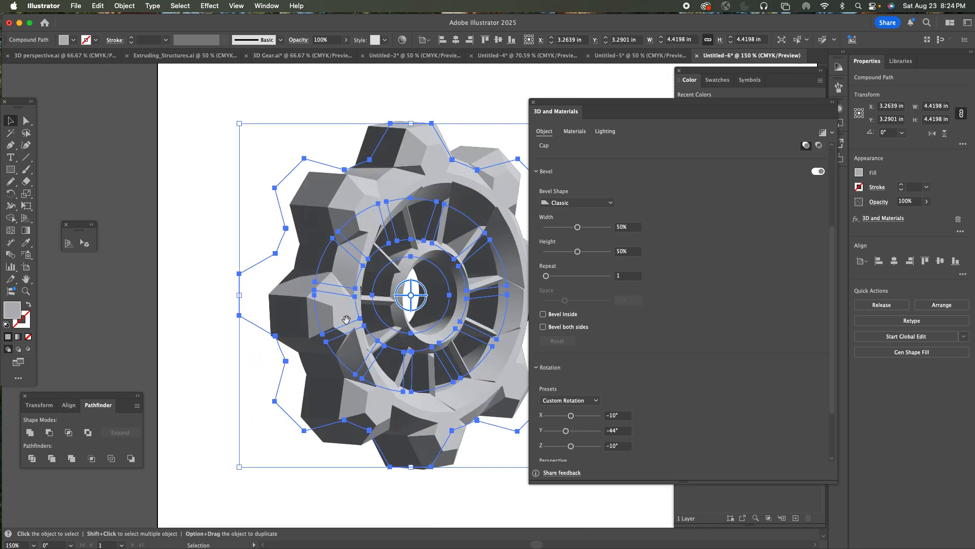
scroll(347, 324, "right", 5)
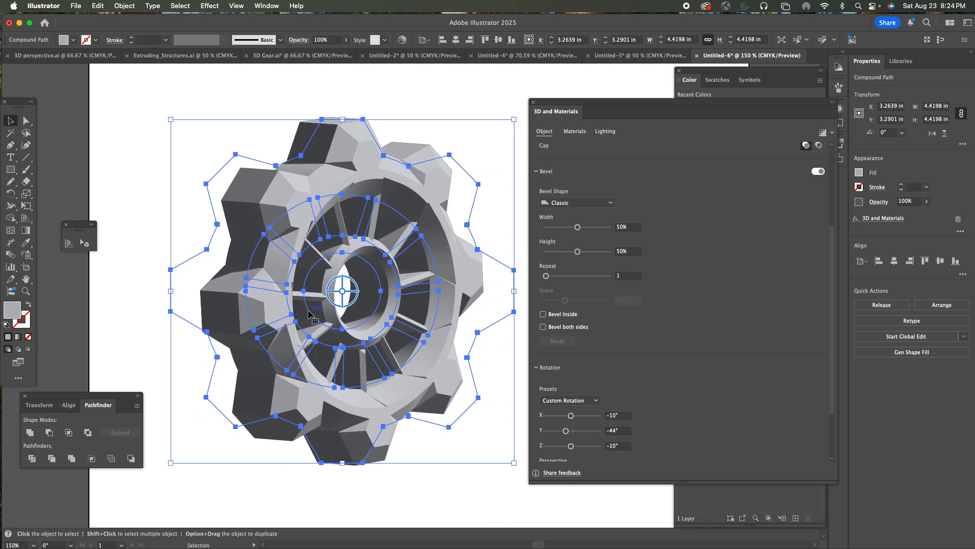
left_click(610, 203)
left_click(592, 225)
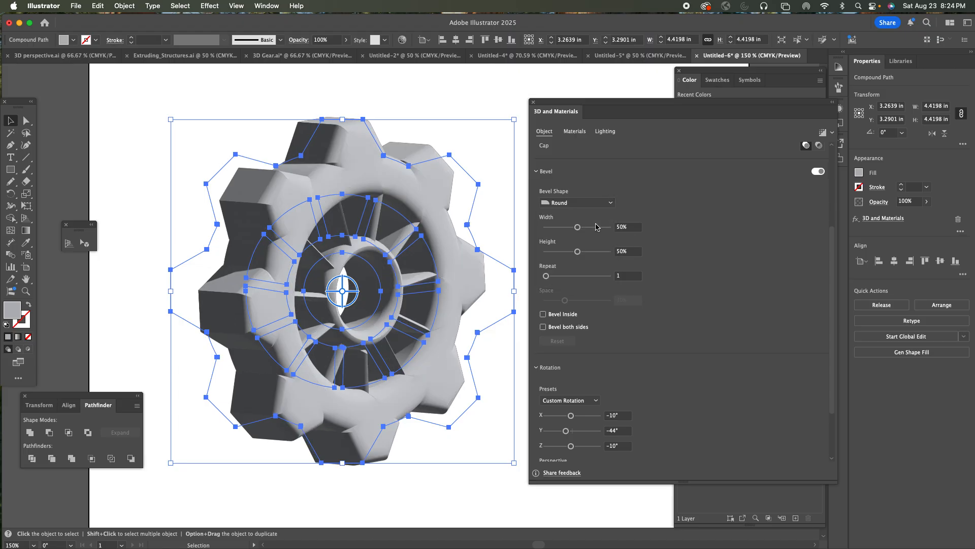
Try the Convex bevel shape on the extruded gear, and settle on the Step bevel shape.
left_click(610, 204)
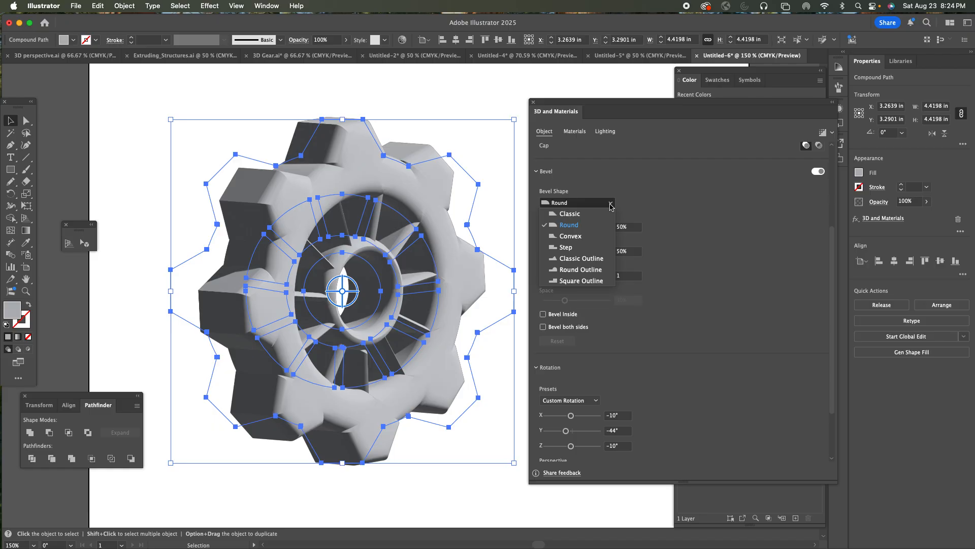
left_click(593, 237)
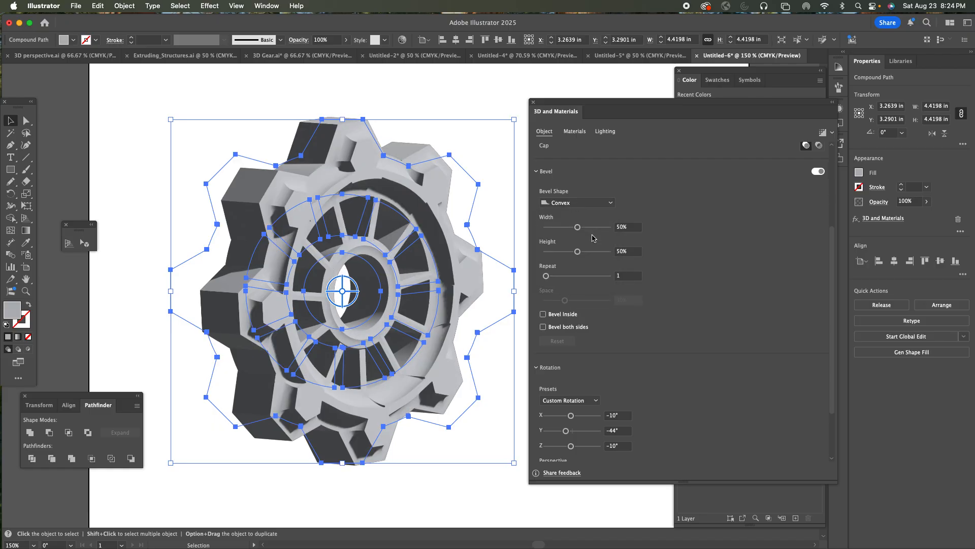
left_click(610, 204)
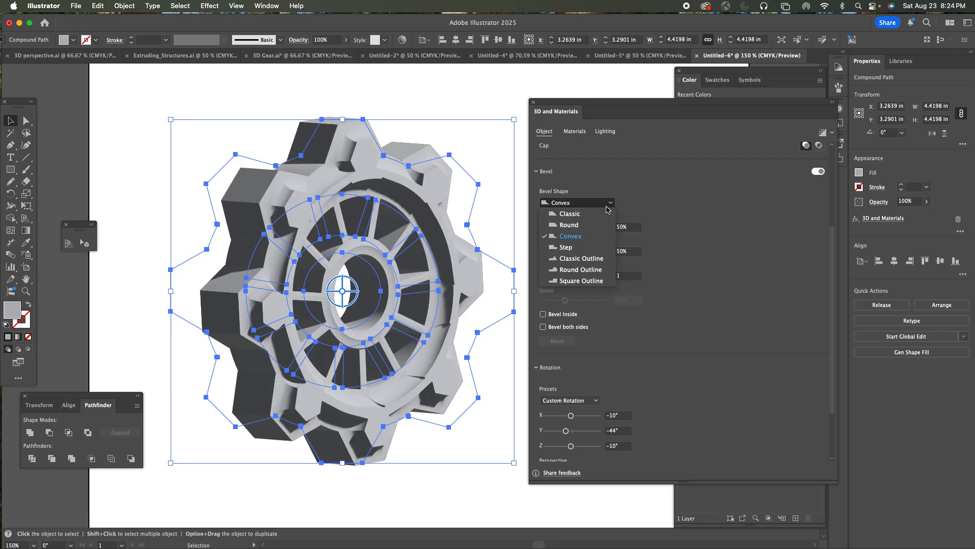
left_click(588, 248)
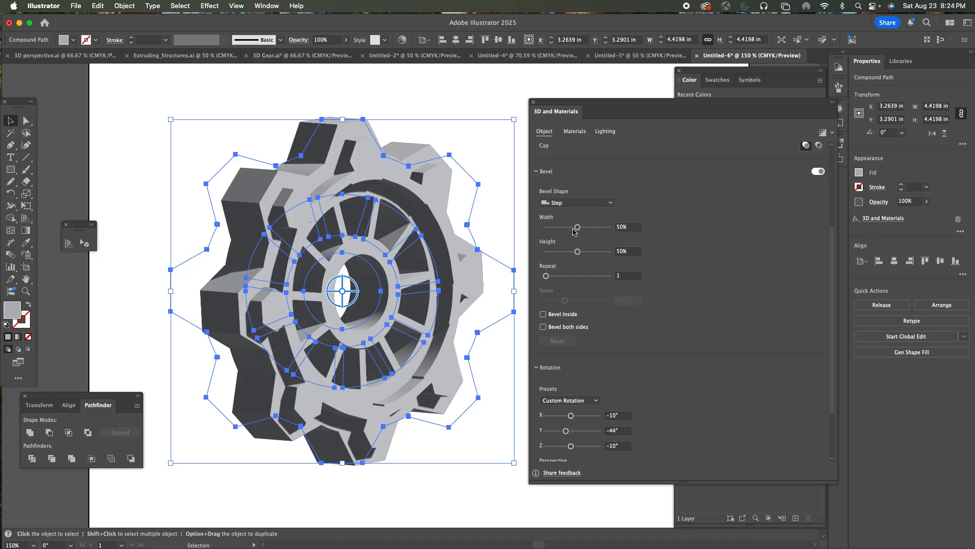
Set the gear's Step bevel to 4 repeats and a width of 36%.
left_click_drag(546, 276, 552, 277)
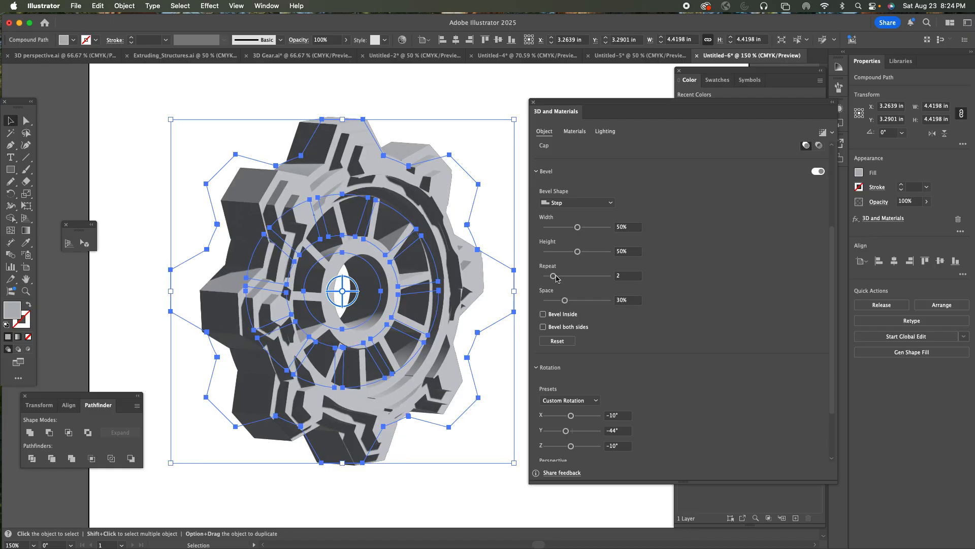
left_click_drag(556, 278, 570, 277)
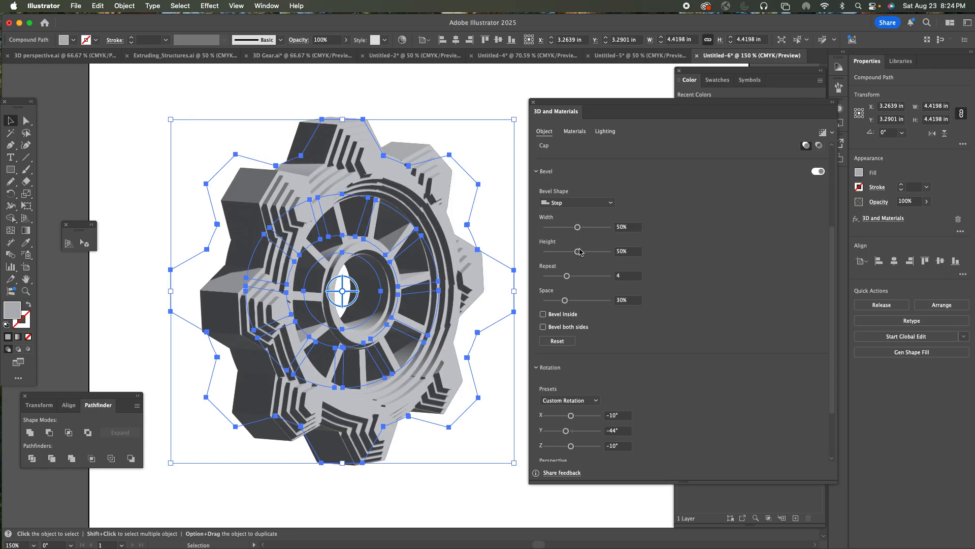
left_click_drag(577, 231, 570, 232)
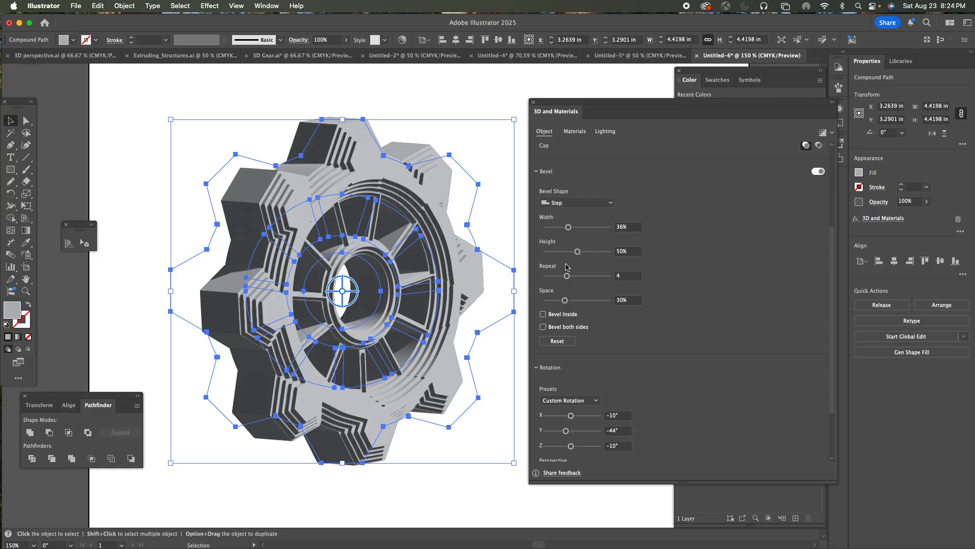
Try the Gerbera graphic on the gear's surface and remove it again.
left_click(574, 132)
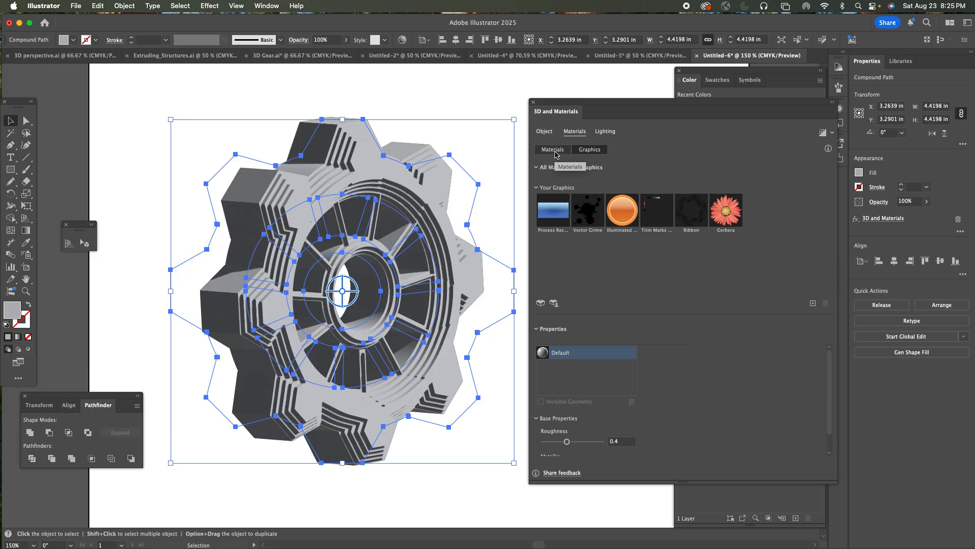
left_click(726, 211)
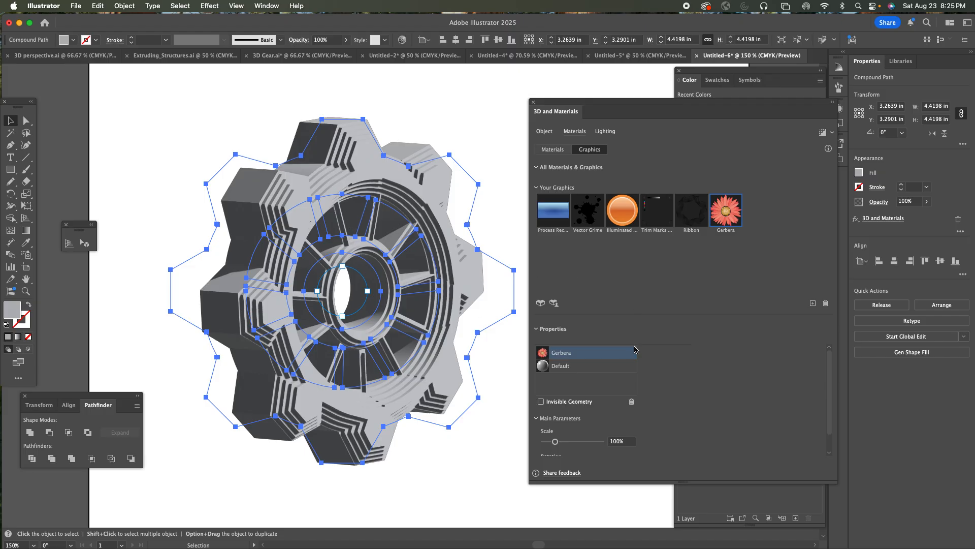
left_click(632, 402)
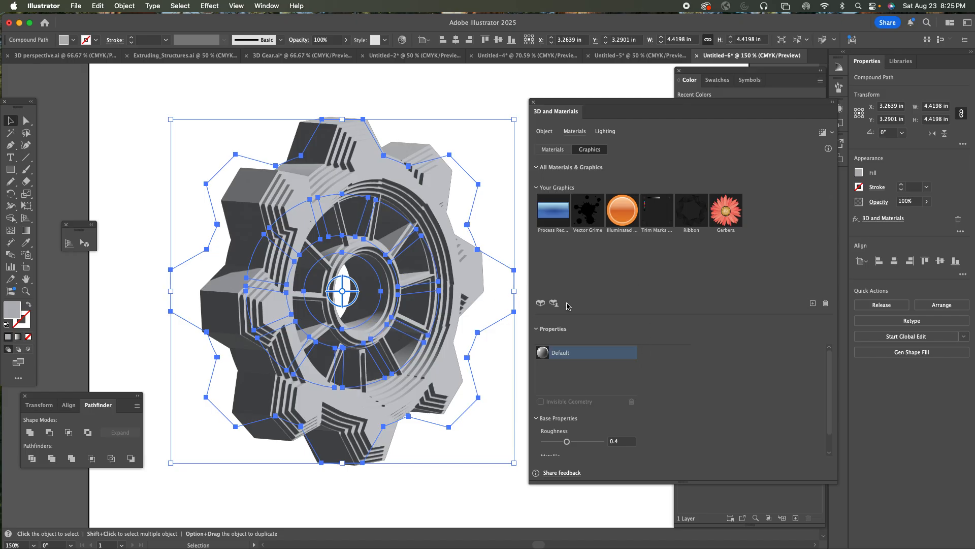
Try the Canopy Diamond Concrete Tiles, Carved Concrete and Sand Step Dunes materials on the gear.
left_click(554, 151)
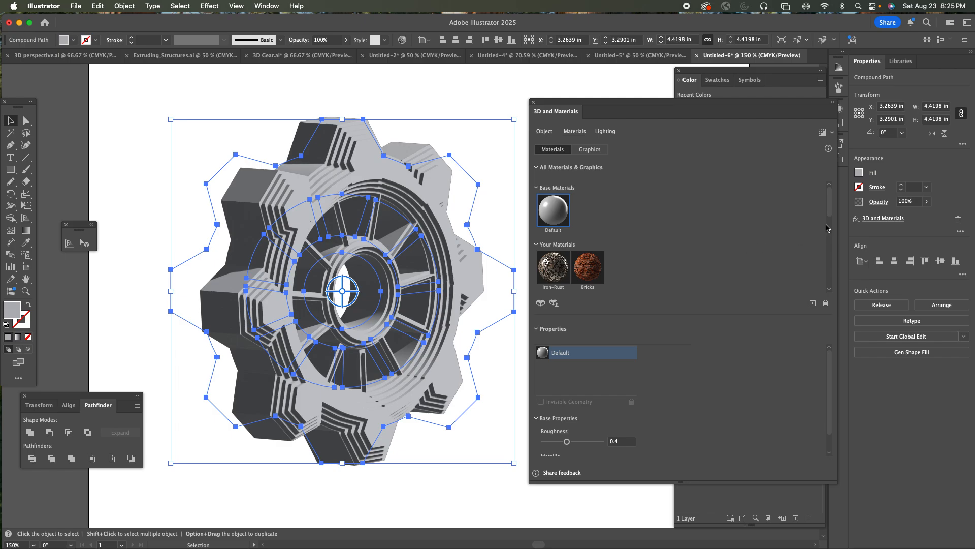
left_click_drag(828, 208, 827, 237)
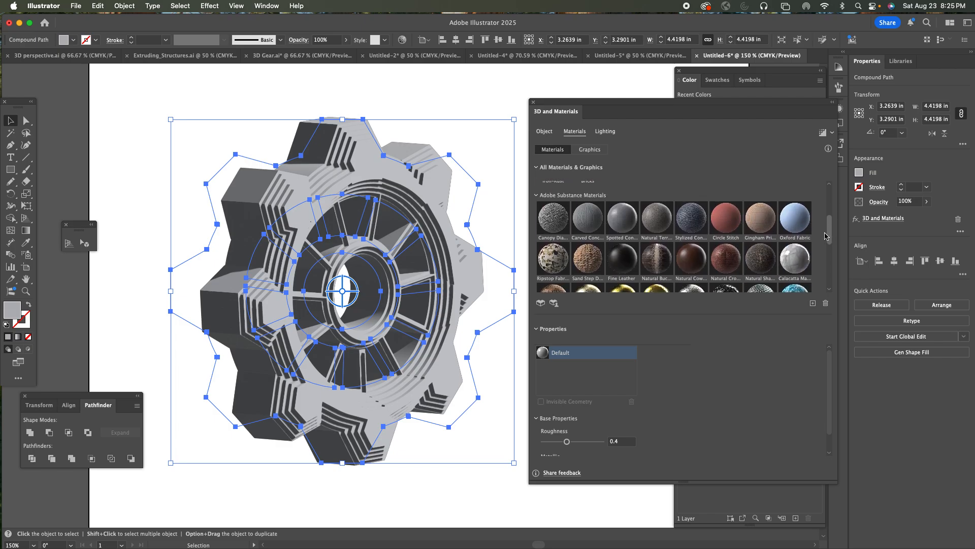
left_click(554, 226)
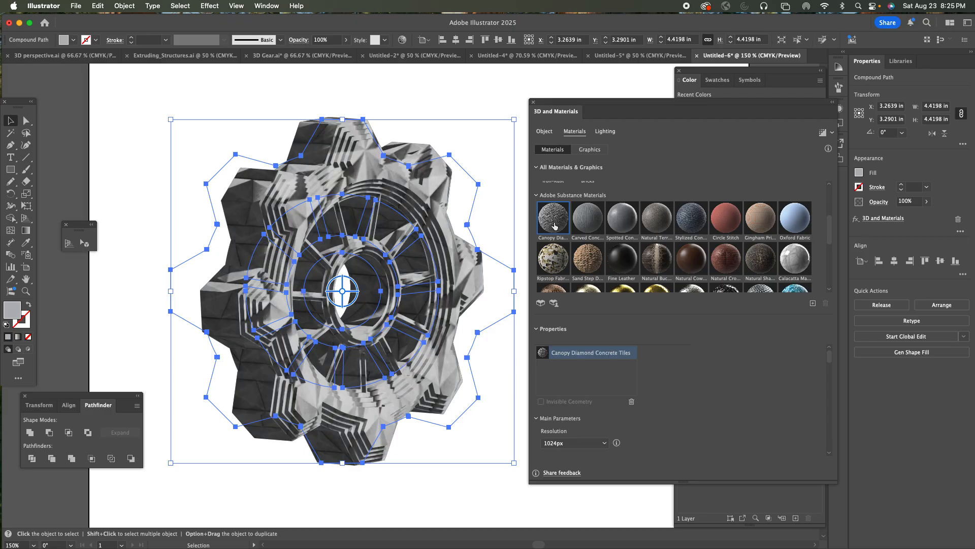
left_click(587, 223)
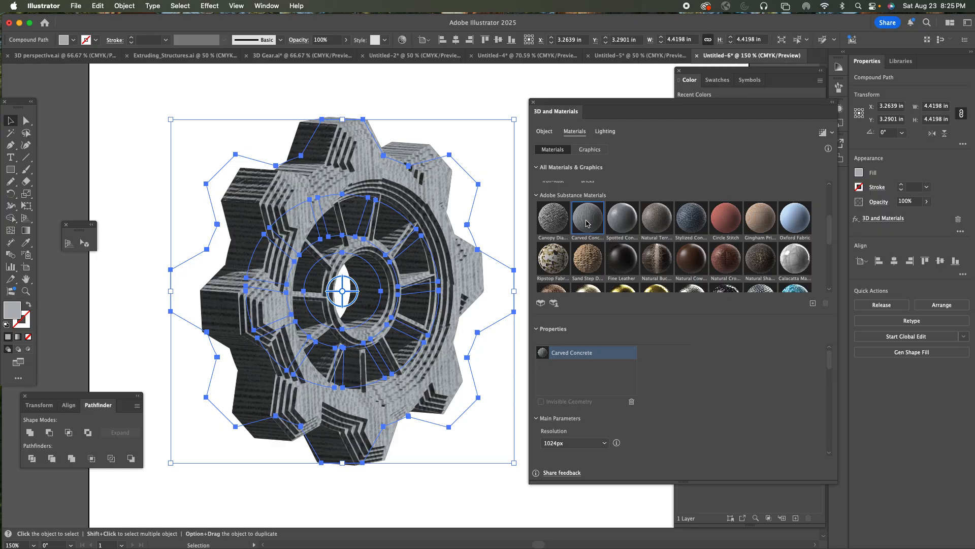
left_click(589, 259)
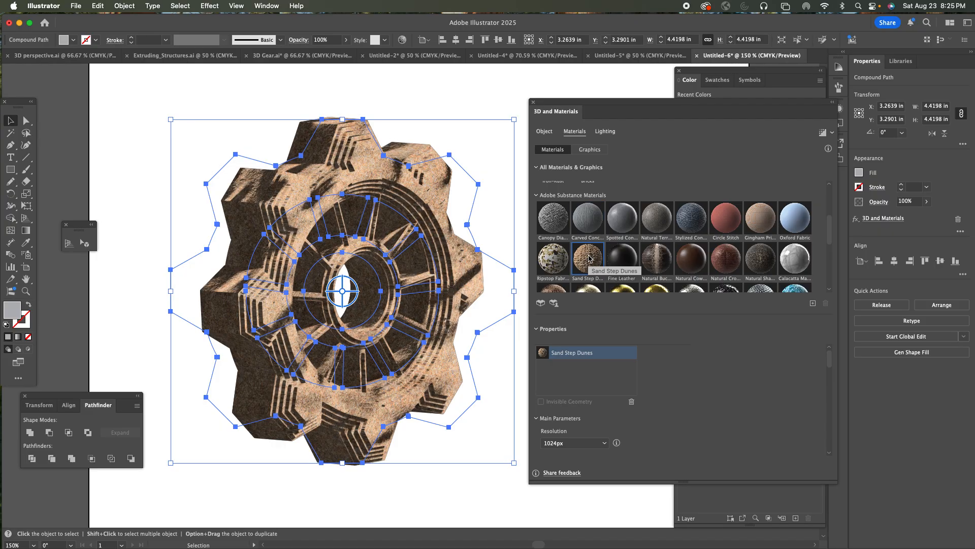
Try the Gold Natural, Gold Leaf Fold and Die Cast Brass materials on the gear.
left_click_drag(826, 223, 828, 237)
left_click(658, 270)
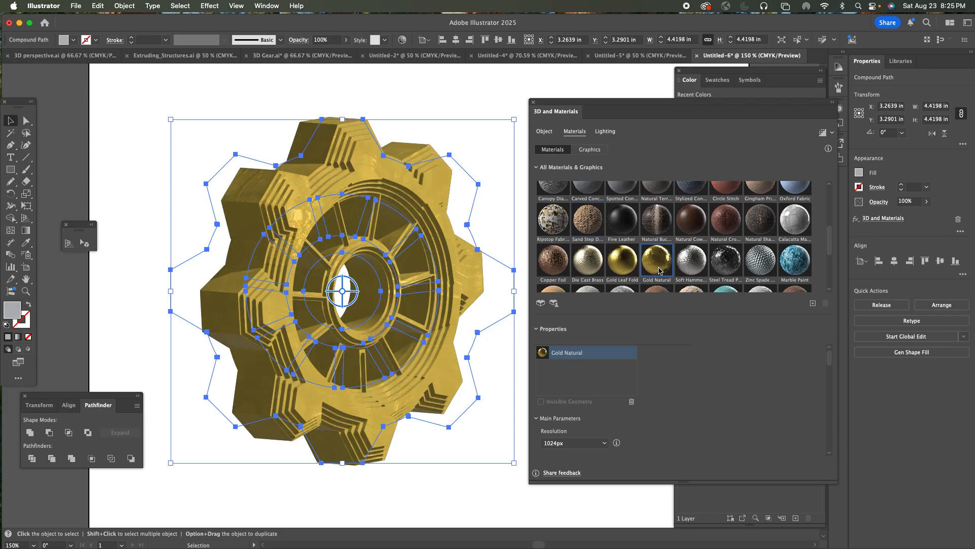
left_click(624, 268)
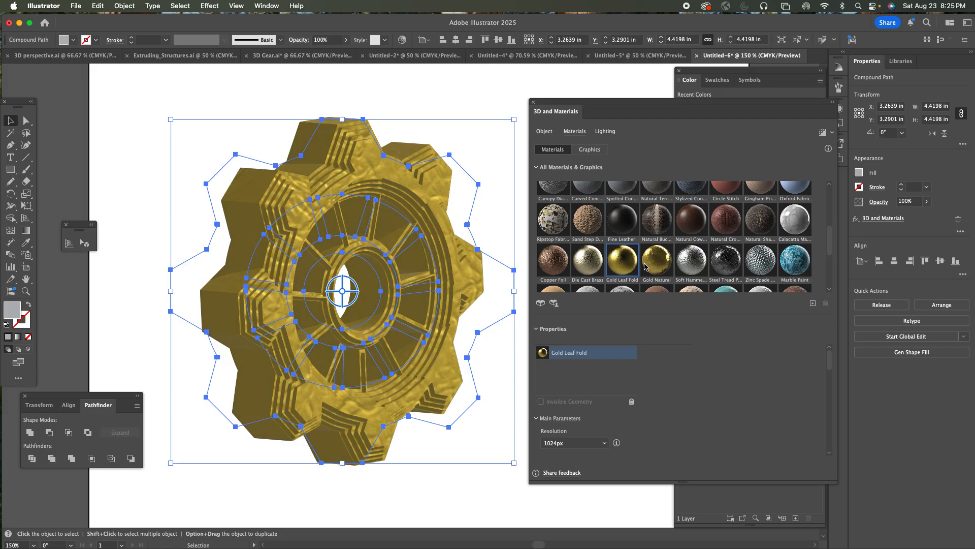
left_click(590, 268)
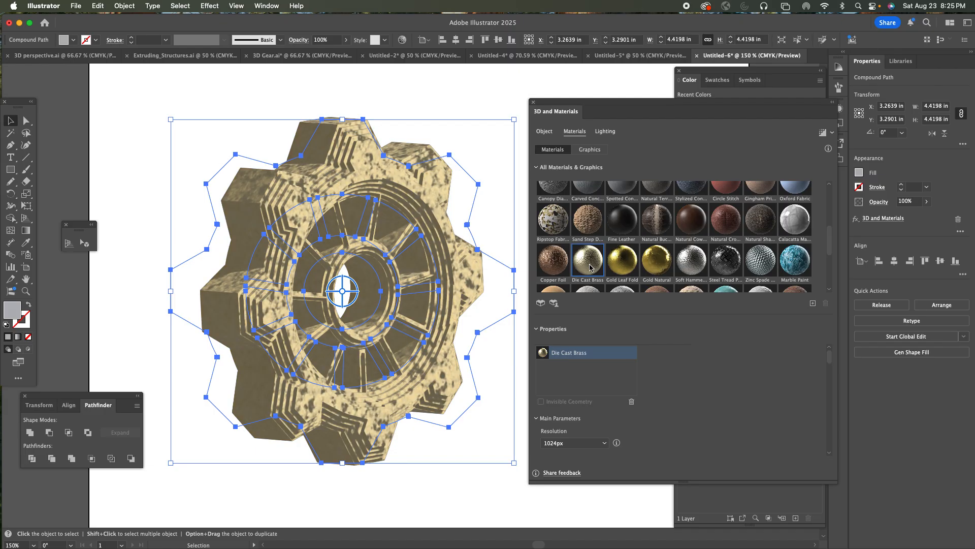
Try the Marble Paint material with a repeat of 315, and the Steel Tread Plate Lentils material, on the gear.
left_click(800, 261)
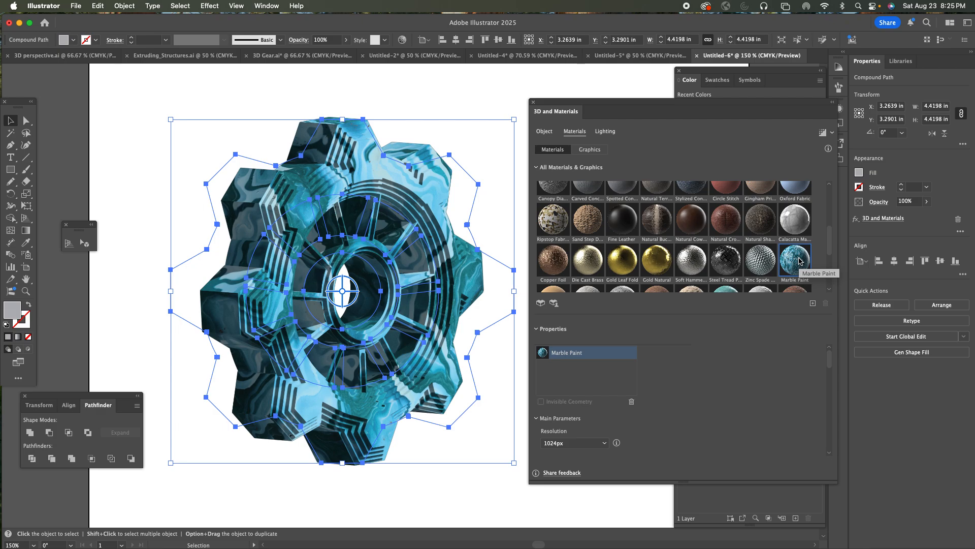
scroll(831, 372, "down", 2)
scroll(831, 372, "down", 1)
left_click_drag(548, 405, 563, 408)
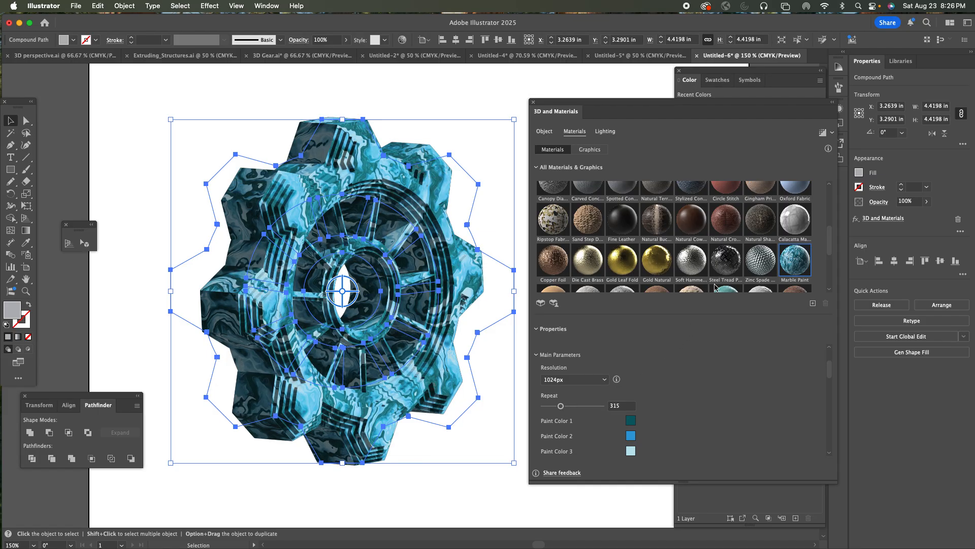
left_click(725, 265)
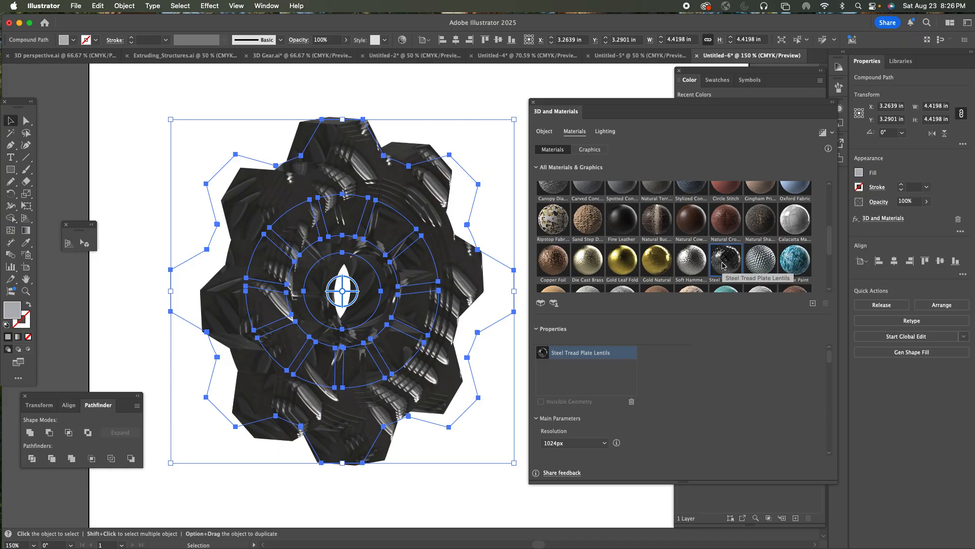
Apply the Iron-Rust material to the gear and set its repeat to 303.
left_click_drag(829, 246, 820, 206)
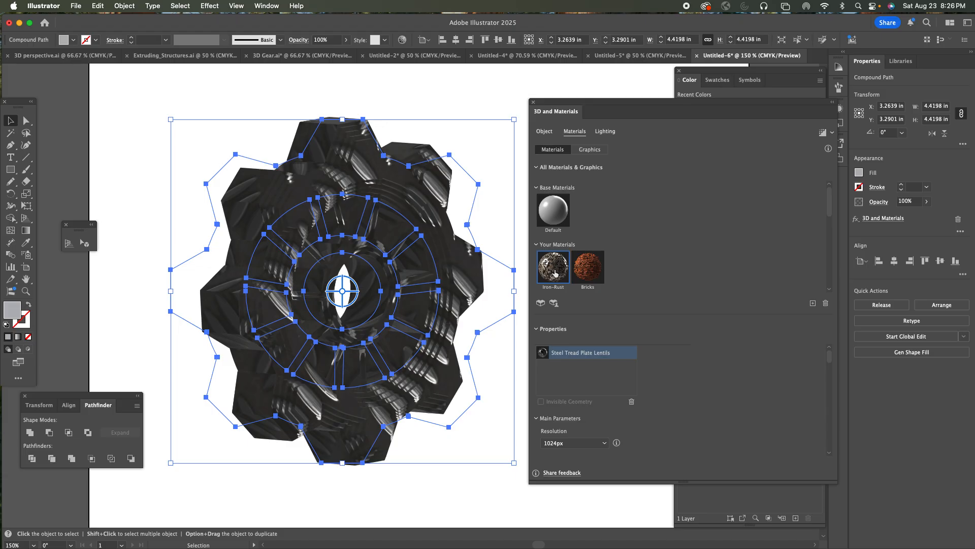
left_click(554, 269)
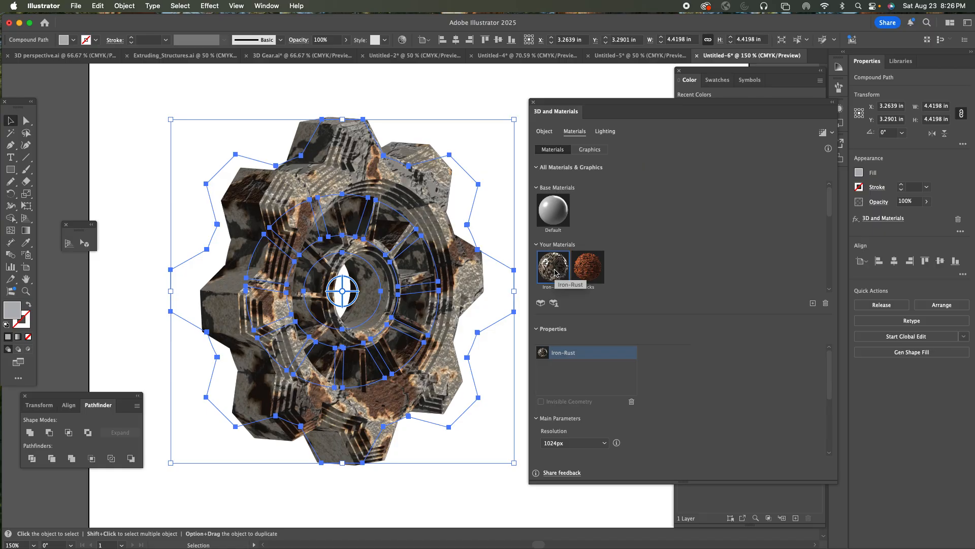
left_click_drag(827, 368, 827, 399)
left_click_drag(548, 400, 558, 401)
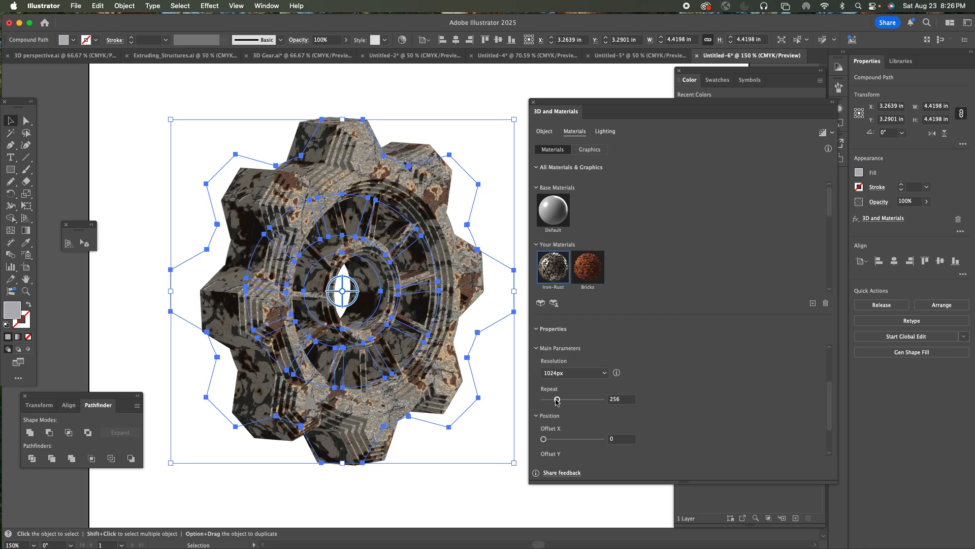
left_click_drag(557, 400, 560, 401)
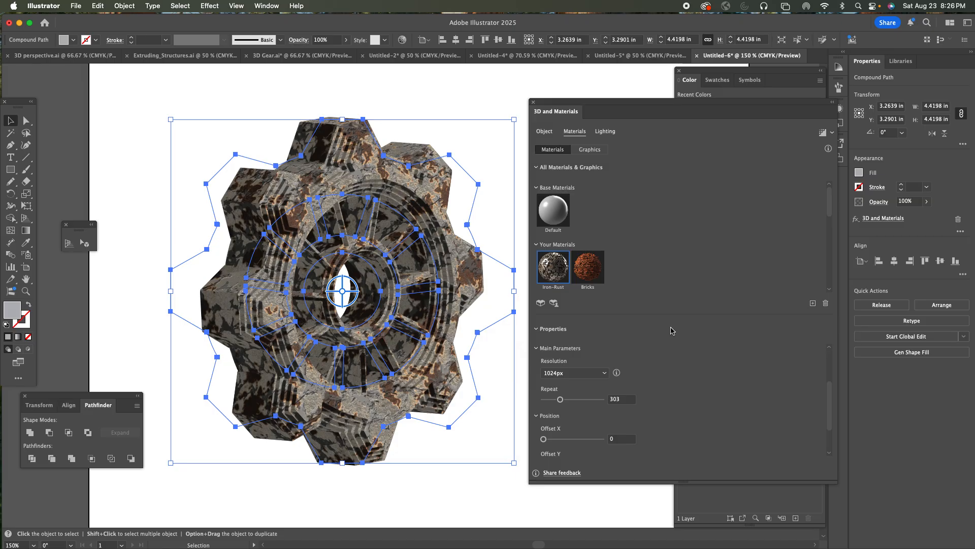
Add a second light to the gear and place it at about -137° rotation and 0° height.
left_click(605, 134)
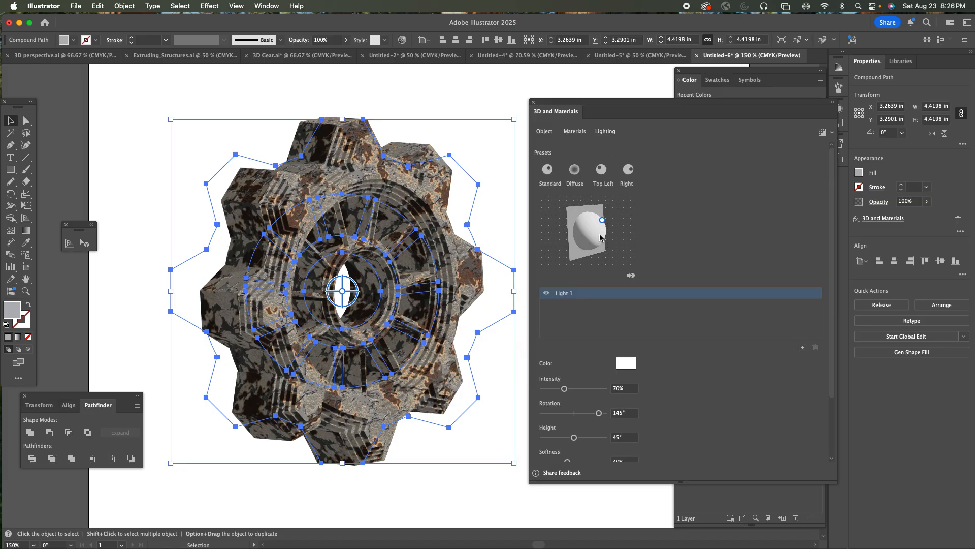
left_click(802, 347)
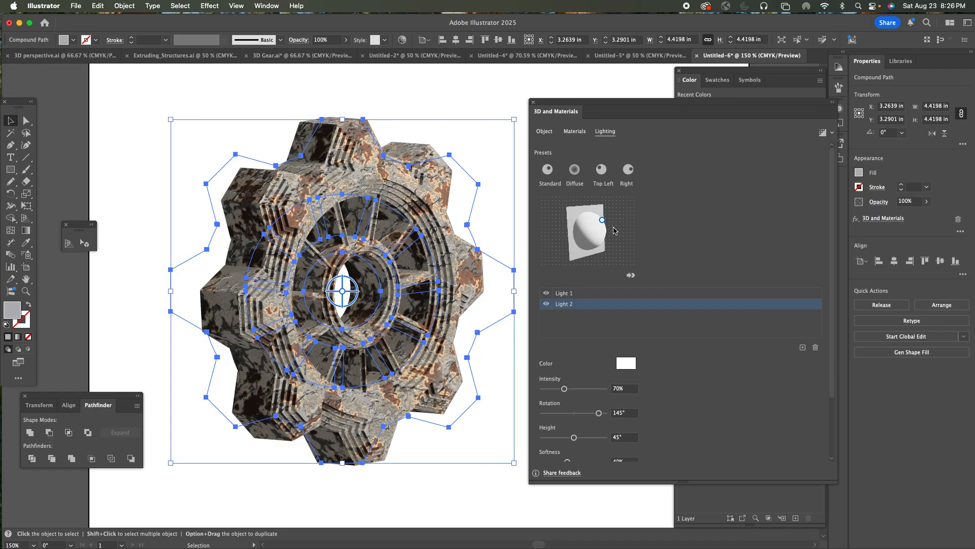
left_click_drag(602, 219, 557, 211)
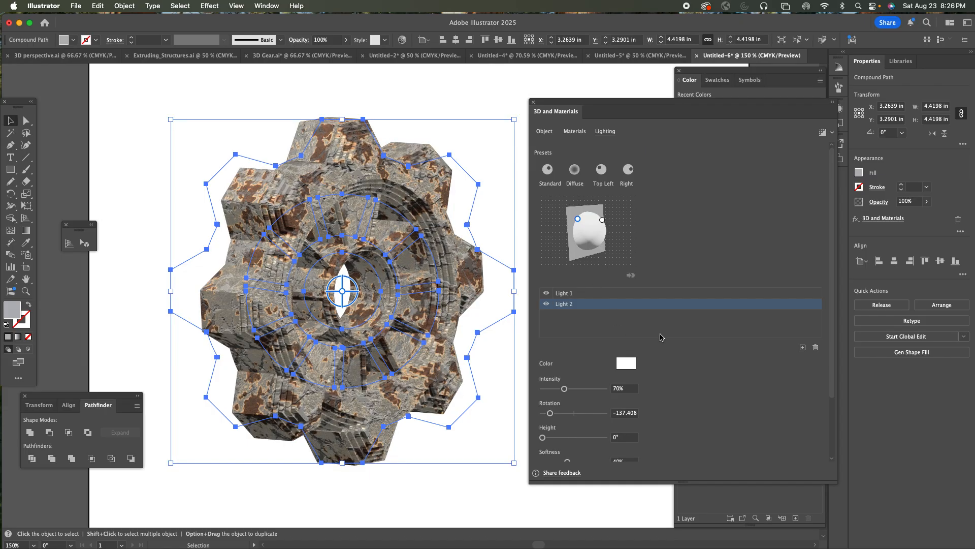
Set Light 1 to about 44° rotation, 67° height and 32% intensity, lower the ambient light to 19%, and slightly reduce the softness.
left_click_drag(601, 222, 606, 238)
left_click_drag(564, 388, 553, 390)
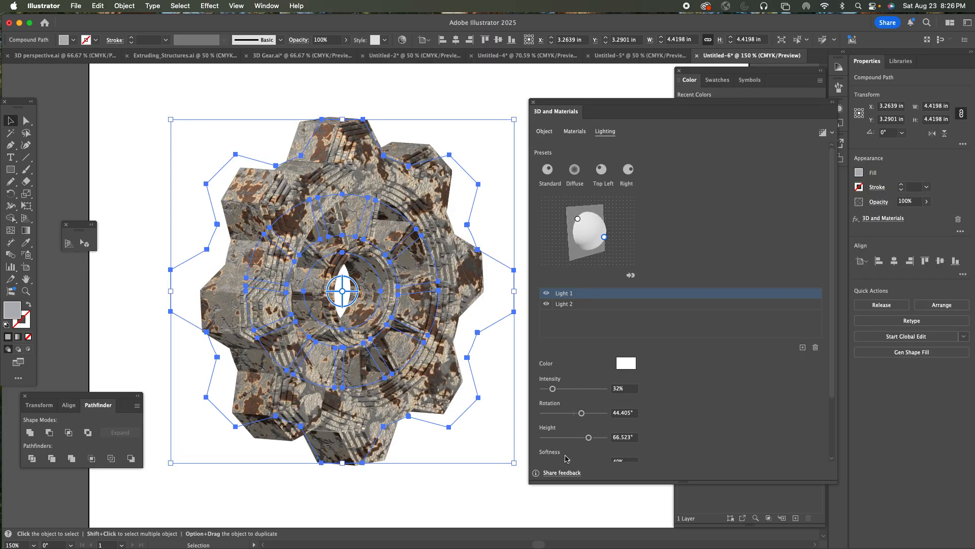
scroll(564, 437, "down", 3)
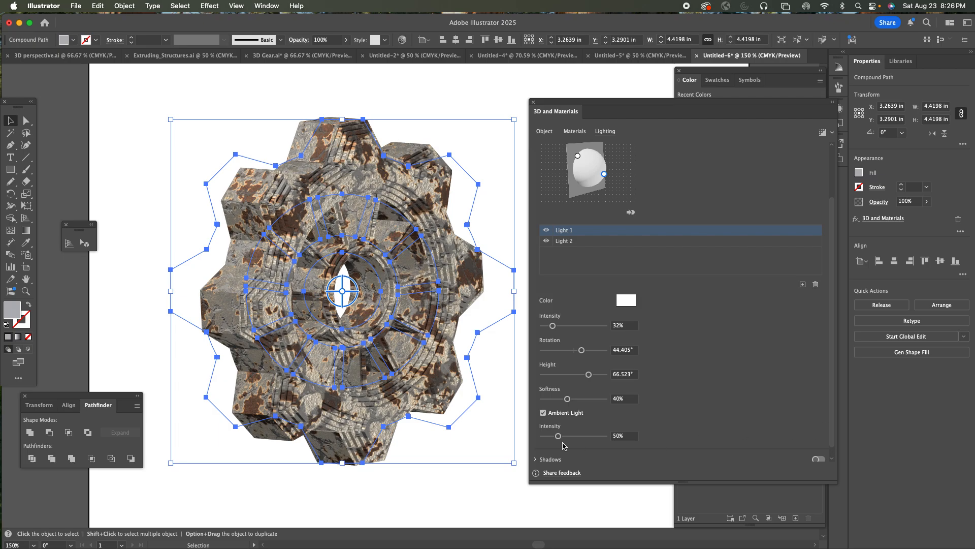
mouse_move(559, 437)
left_mouse_down()
mouse_move(567, 437)
mouse_move(549, 438)
left_mouse_up()
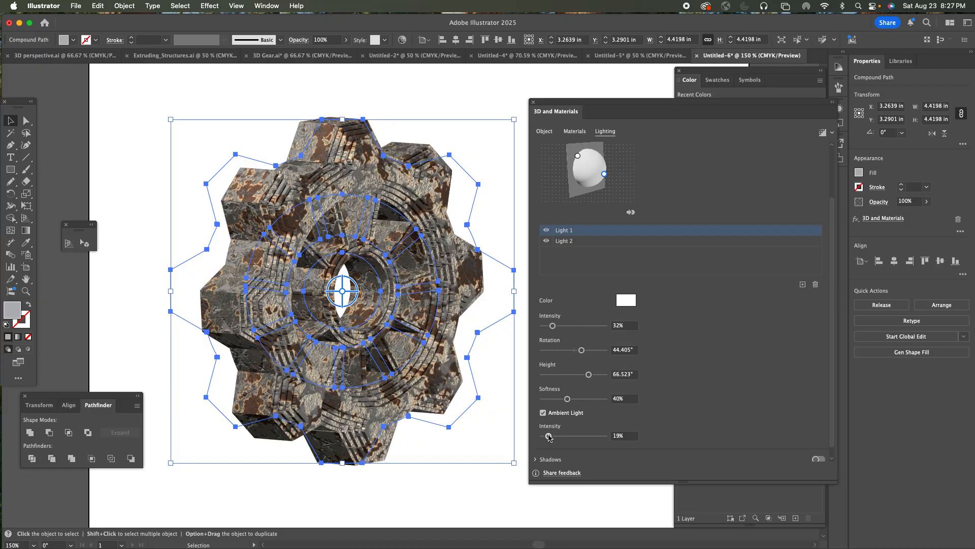
left_click_drag(567, 399, 562, 400)
Look through the rest of the Adobe Substance materials and open the Substance 3D Assets website in Chrome to find more.
left_click(574, 132)
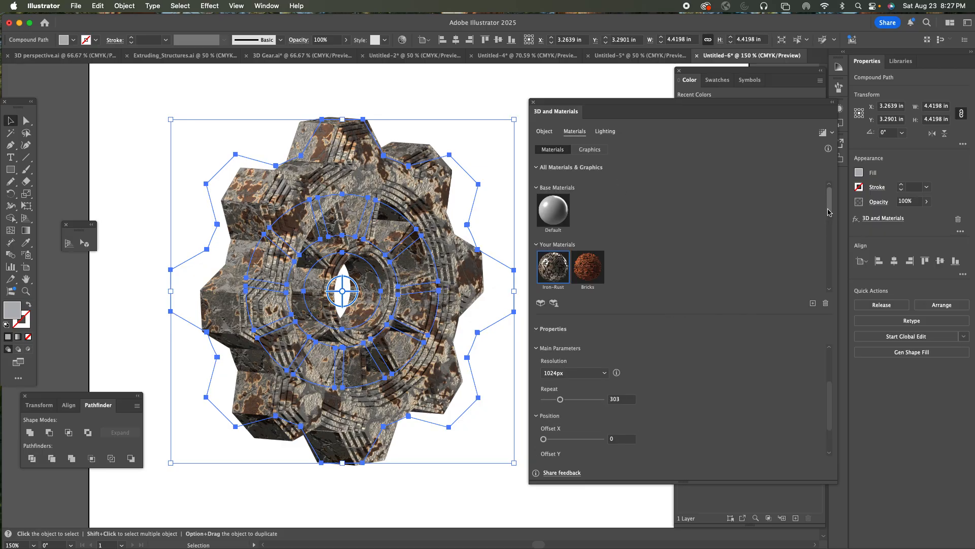
scroll(832, 234, "down", 5)
scroll(832, 234, "down", 8)
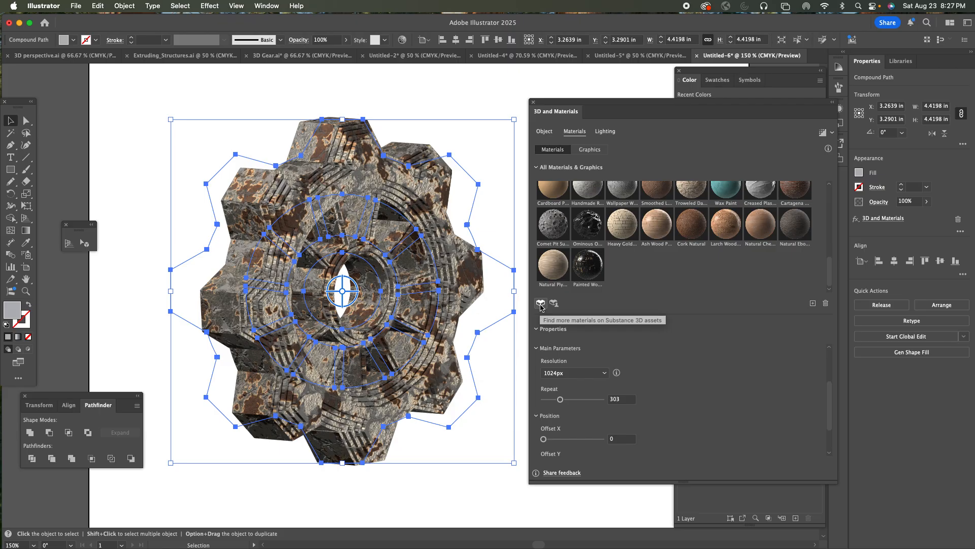
left_click(540, 304)
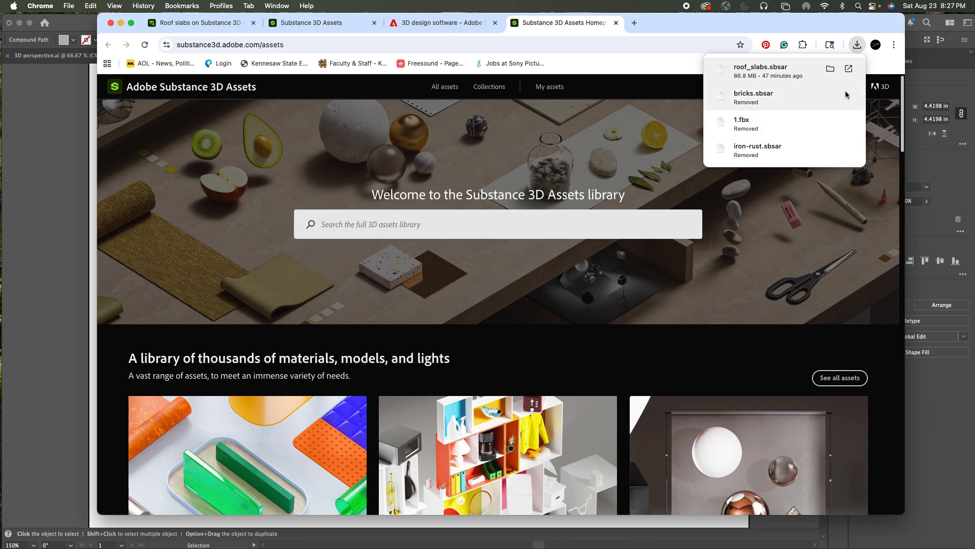
left_click(882, 63)
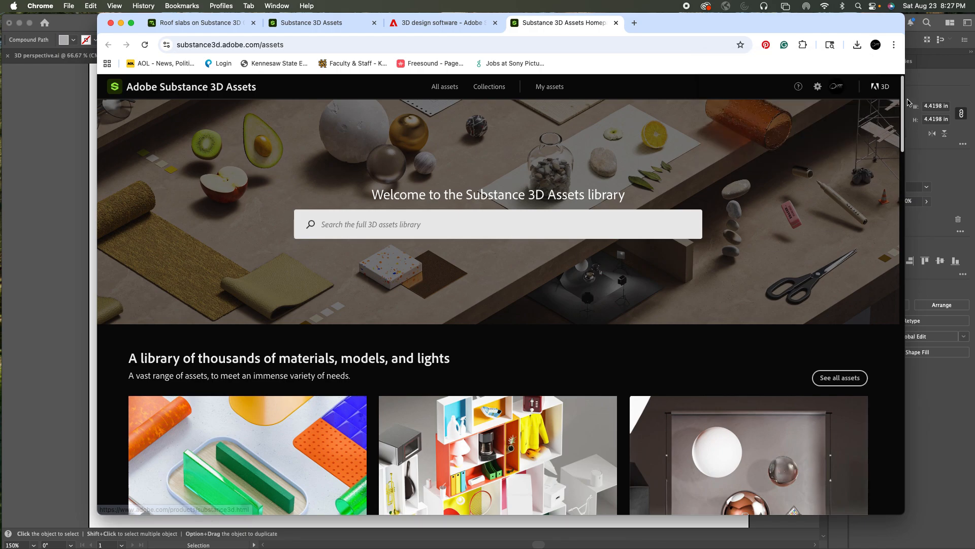
Look over the Substance 3D Assets homepage and Adobe's 3D product page, close the product page, and return to Illustrator.
scroll(902, 117, "down", 2)
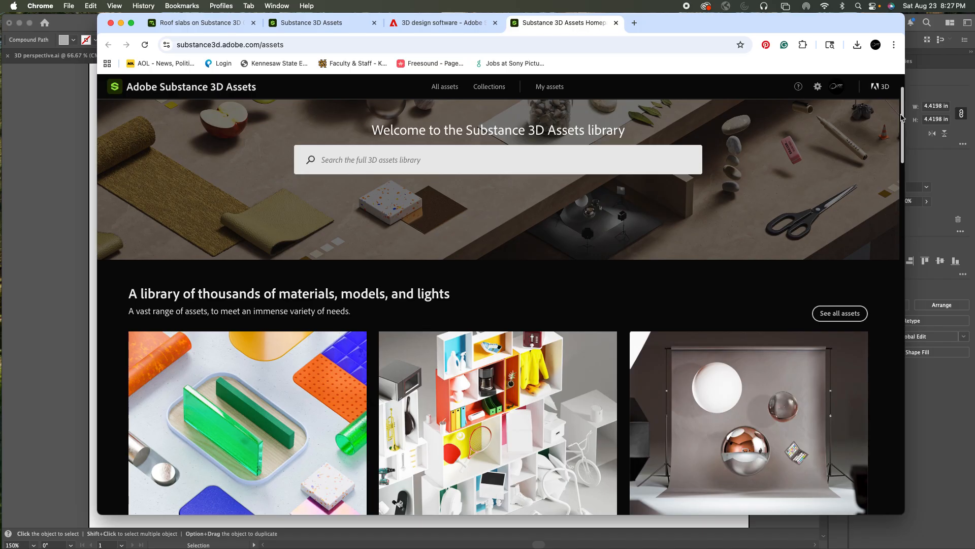
left_click(876, 88)
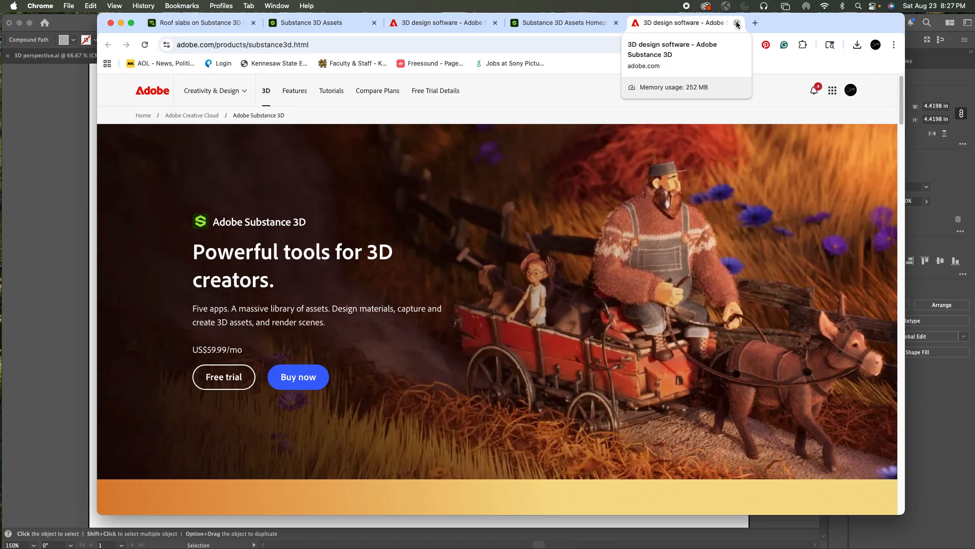
left_click(736, 23)
left_click(33, 174)
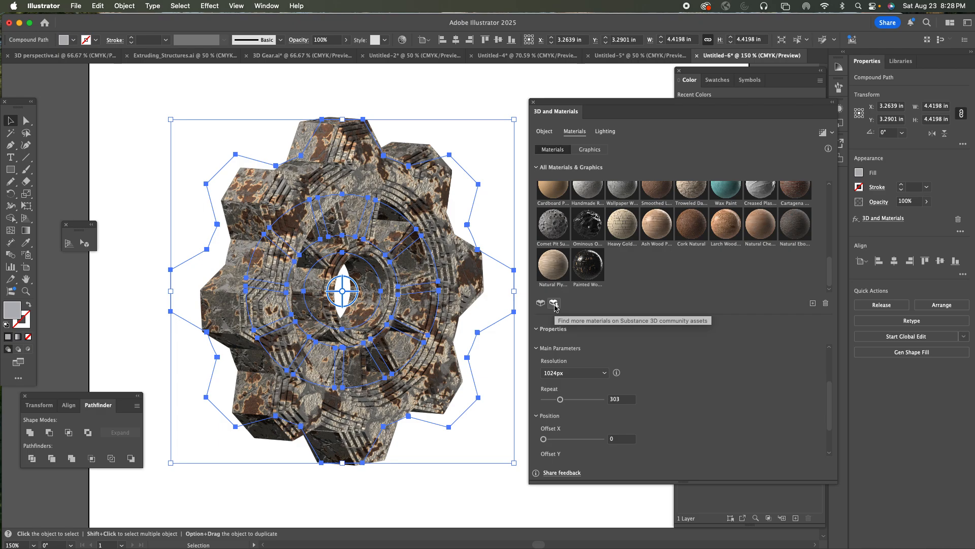
Open the Substance 3D Community Assets website from the materials library and show its Metal materials after checking the Asphalt category.
left_click(553, 303)
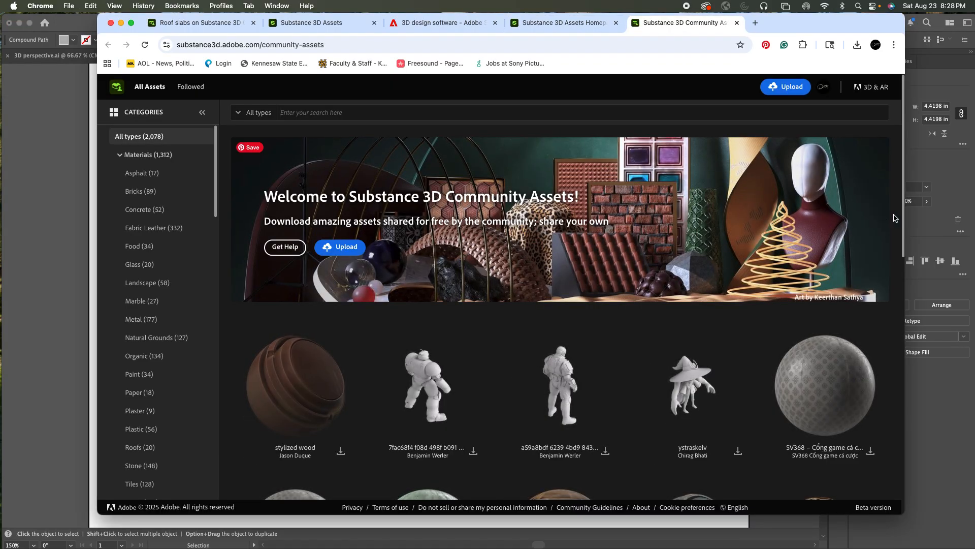
scroll(904, 223, "down", 1)
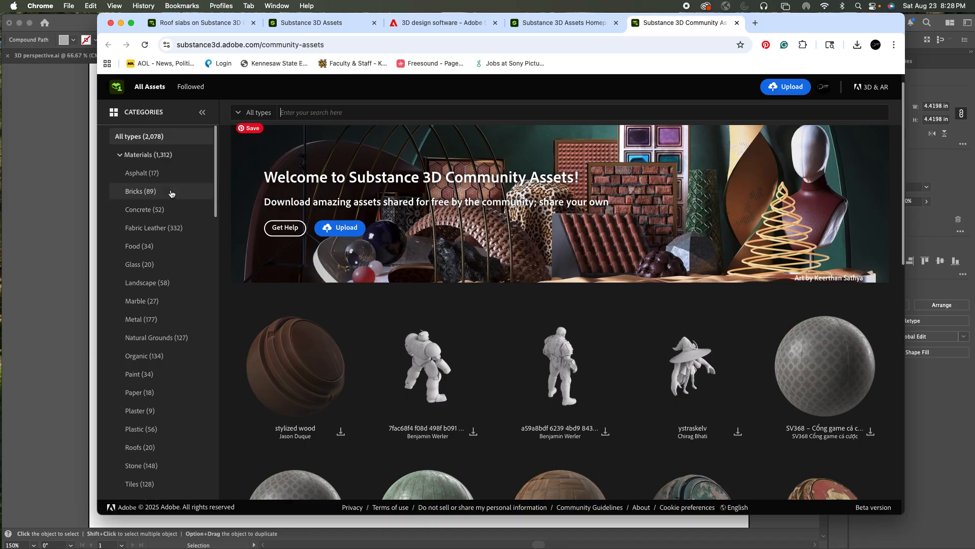
left_click(149, 178)
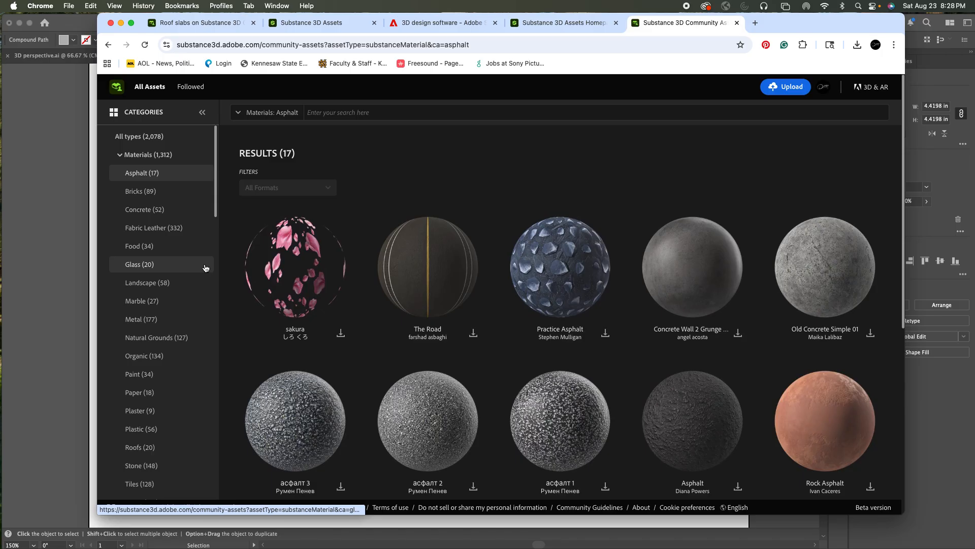
left_click(142, 324)
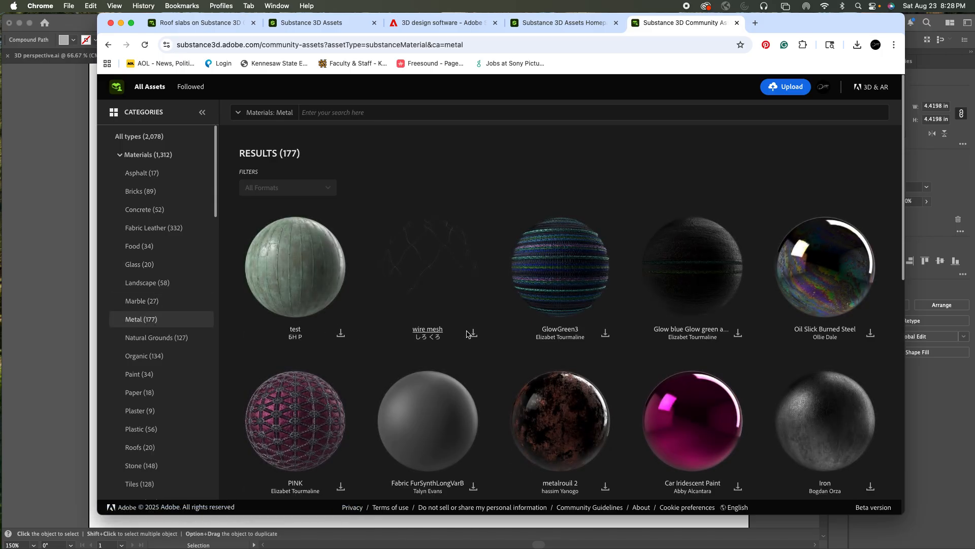
Find the Rust Fine material among the metals, download its file, and return to Illustrator.
scroll(899, 273, "down", 2)
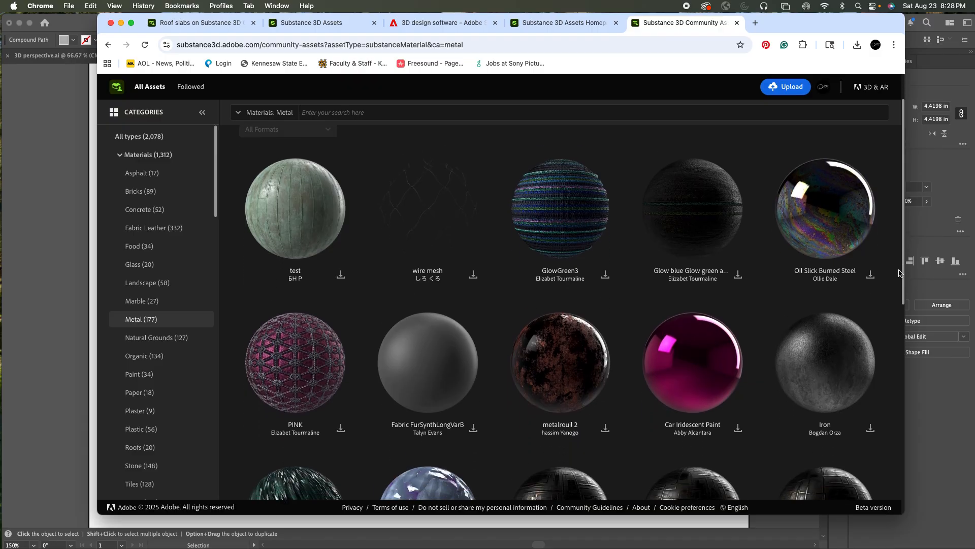
scroll(899, 274, "down", 10)
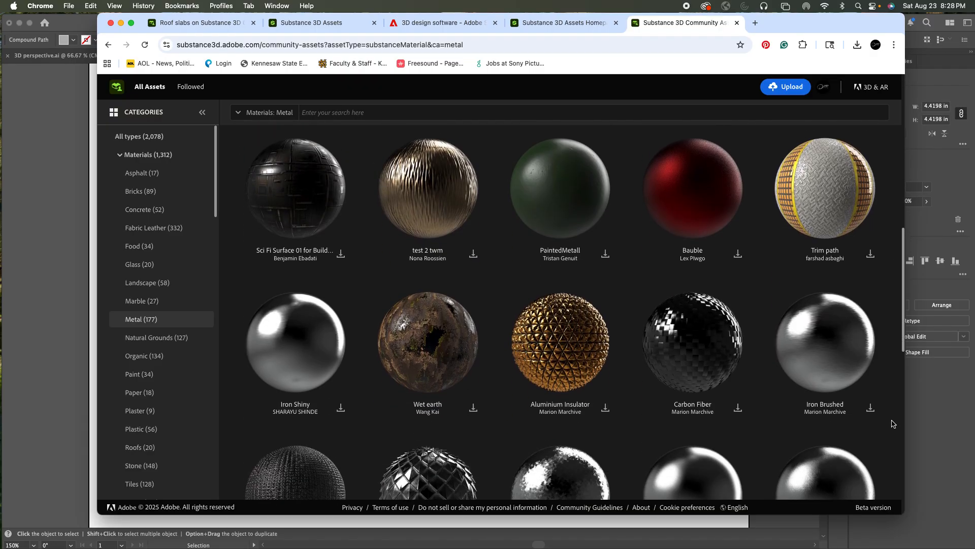
scroll(893, 423, "down", 12)
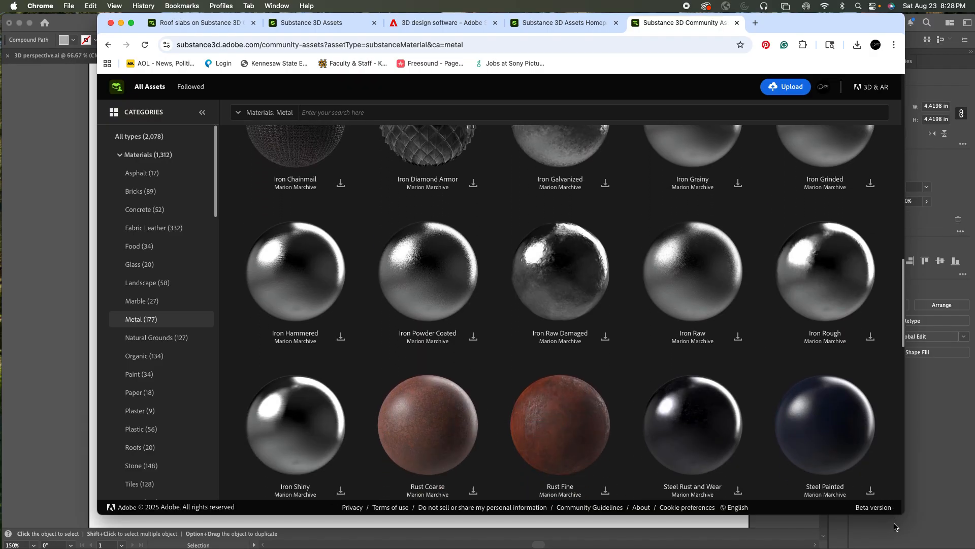
scroll(896, 533, "down", 3)
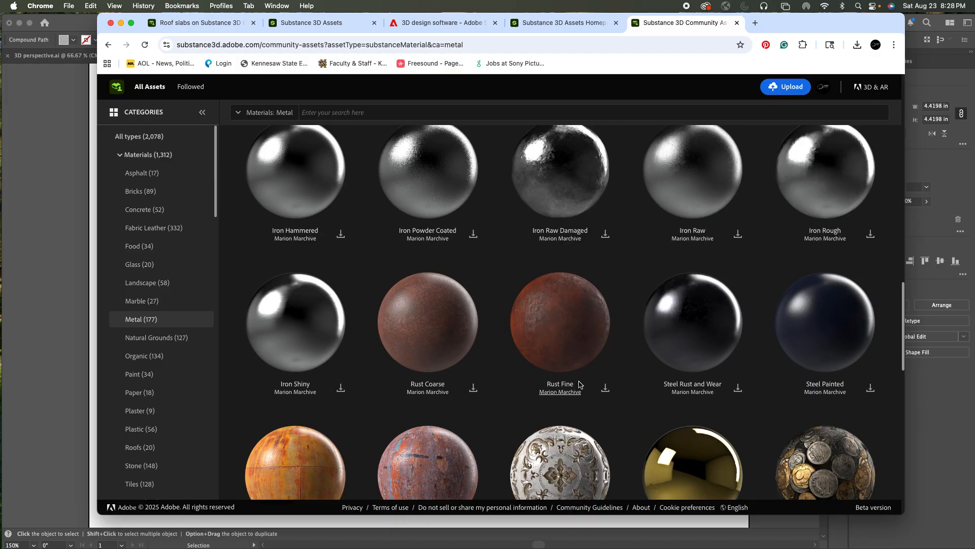
left_click(569, 320)
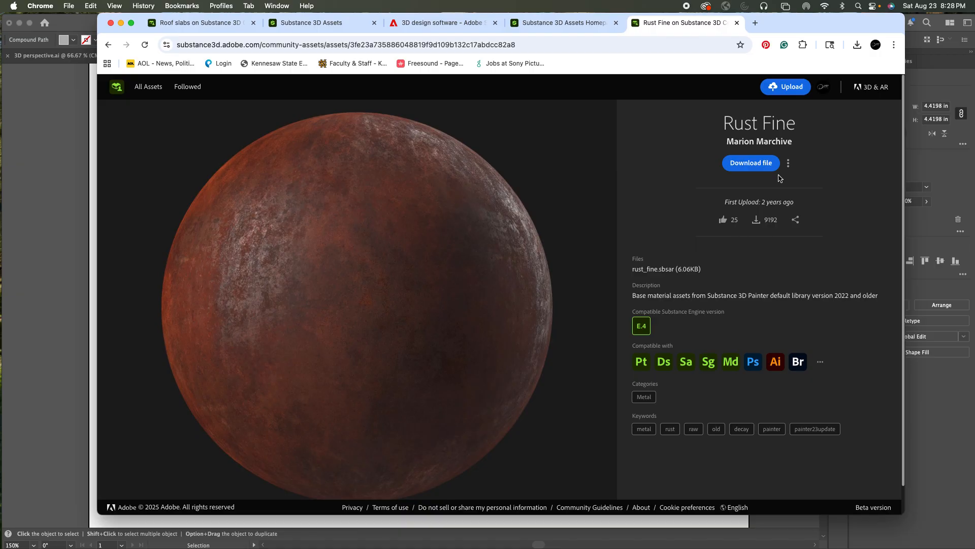
left_click(761, 165)
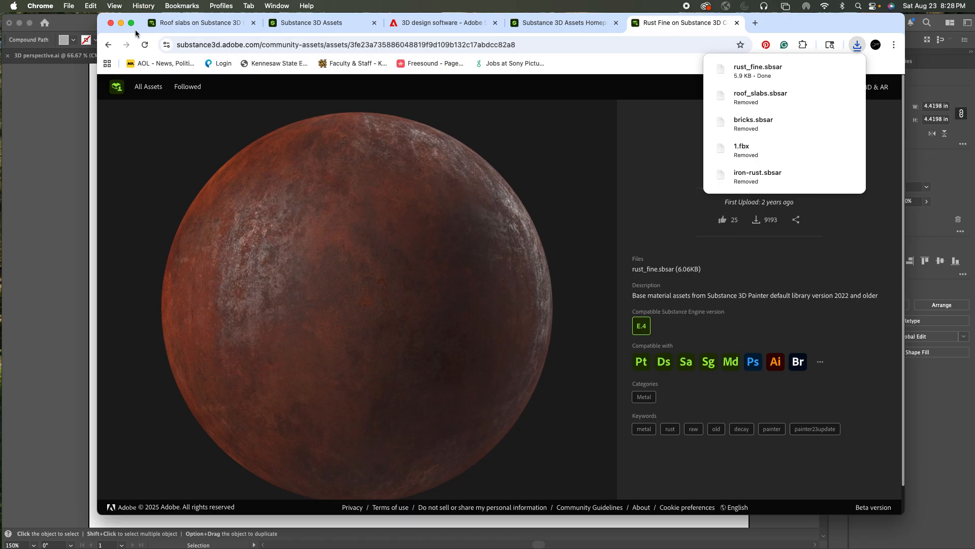
left_click(120, 24)
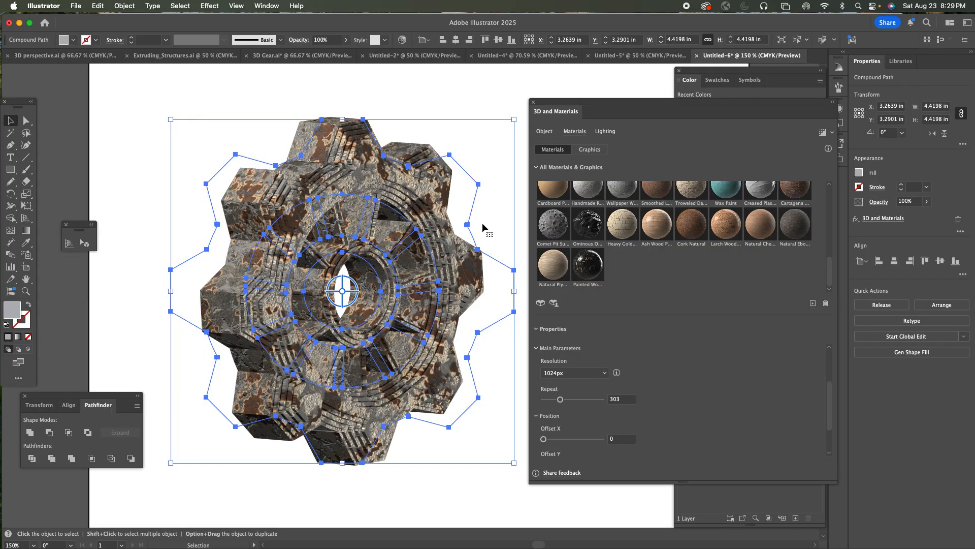
Import rust_fine.sbsar from the Downloads folder as a material and apply Rust Fine to the gear.
left_click(813, 304)
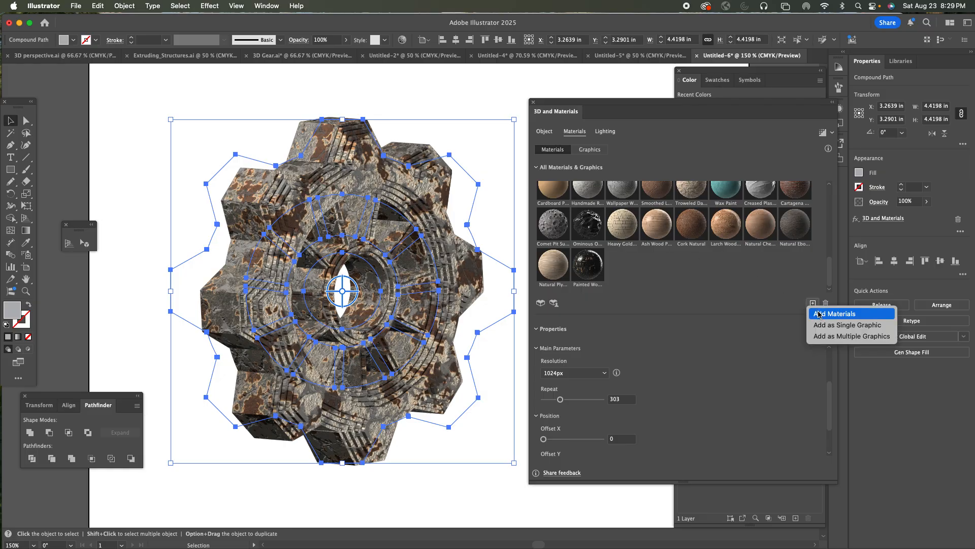
left_click(818, 314)
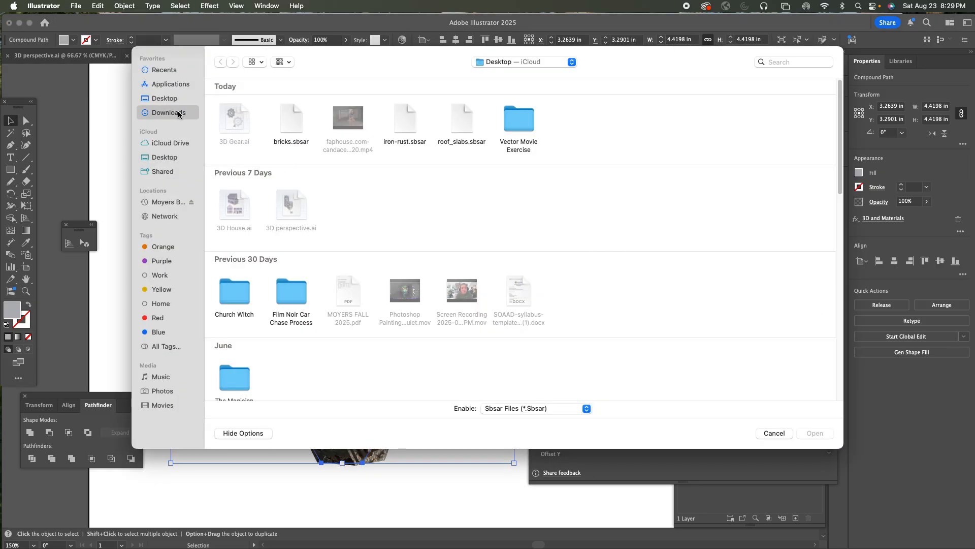
left_click(181, 113)
left_click(231, 125)
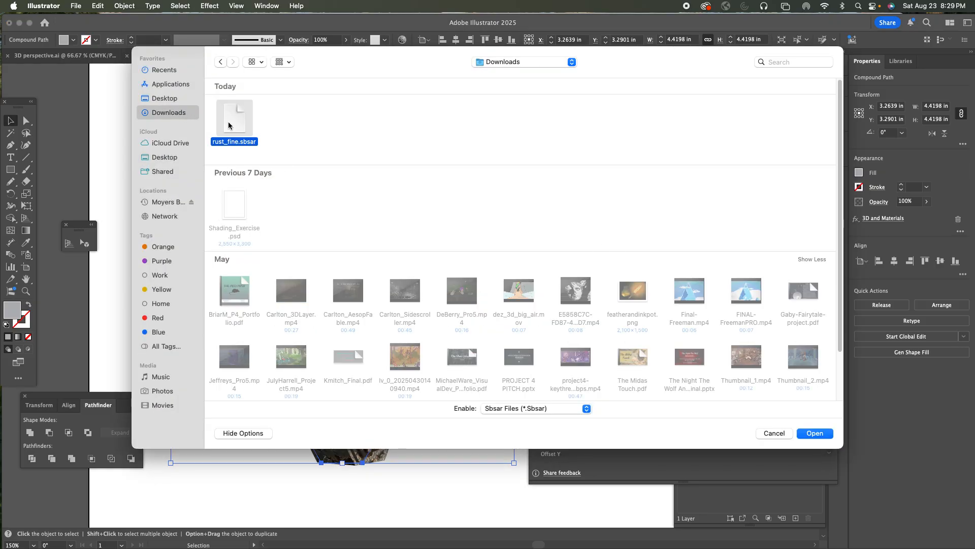
left_click(808, 433)
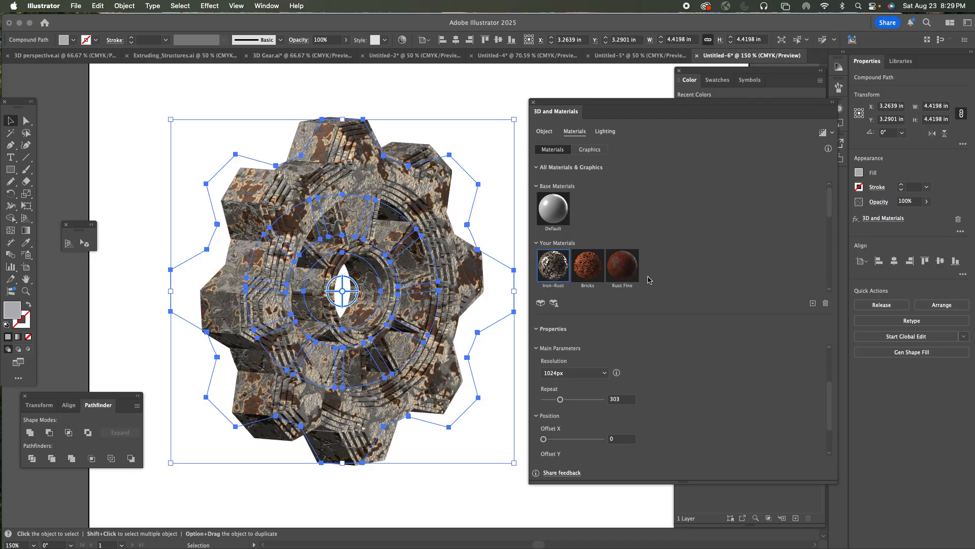
left_click(623, 270)
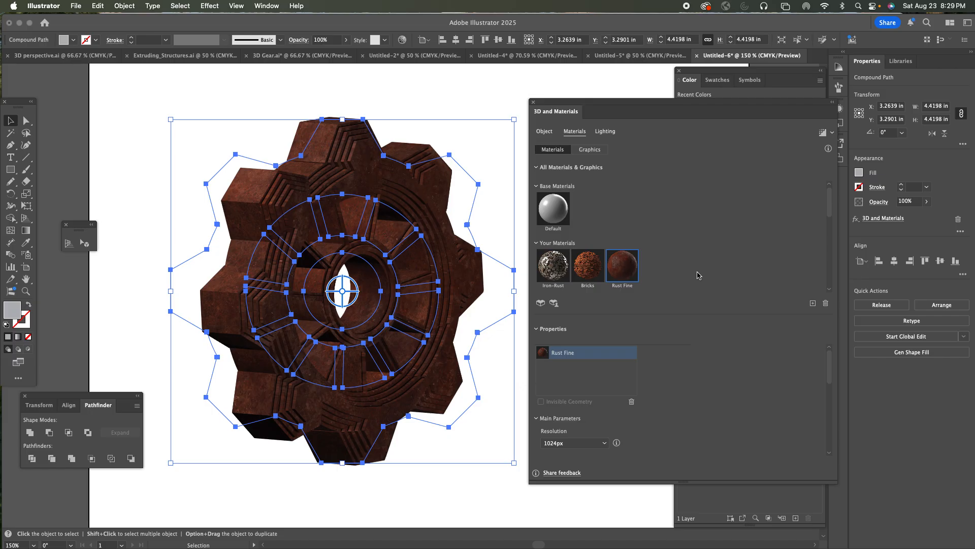
Apply the Iron-Rust material to the gear again and set its repeat to 331.
left_click(552, 267)
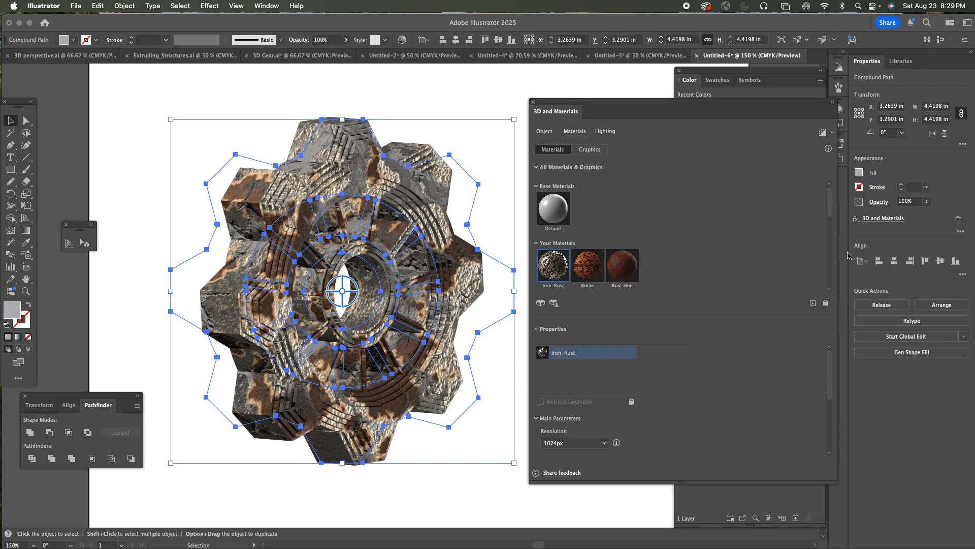
scroll(828, 364, "down", 3)
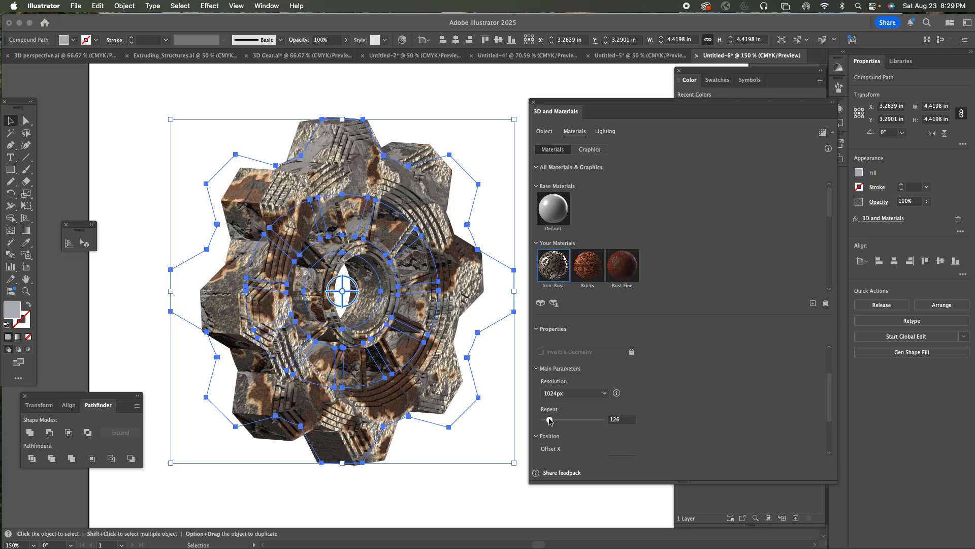
left_click_drag(549, 421, 560, 422)
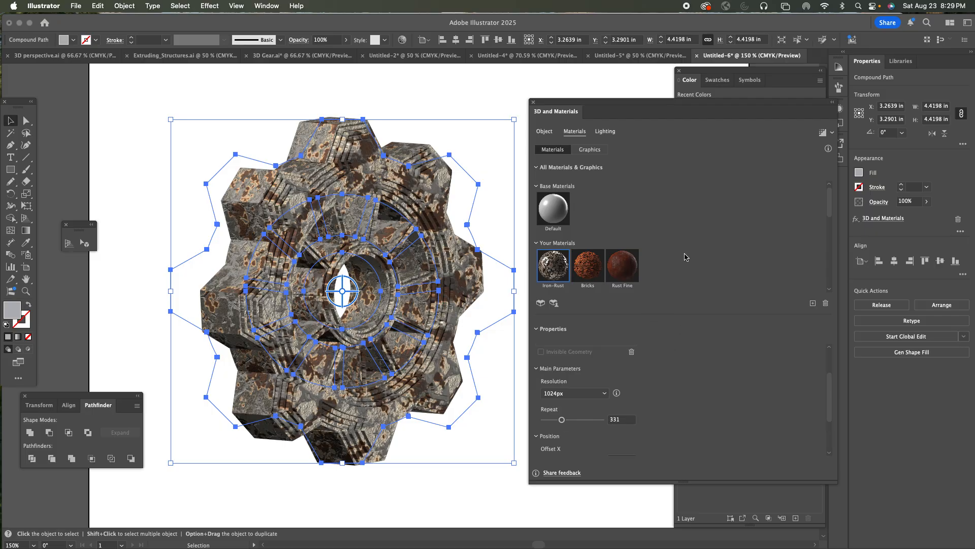
left_click_drag(830, 389, 831, 414)
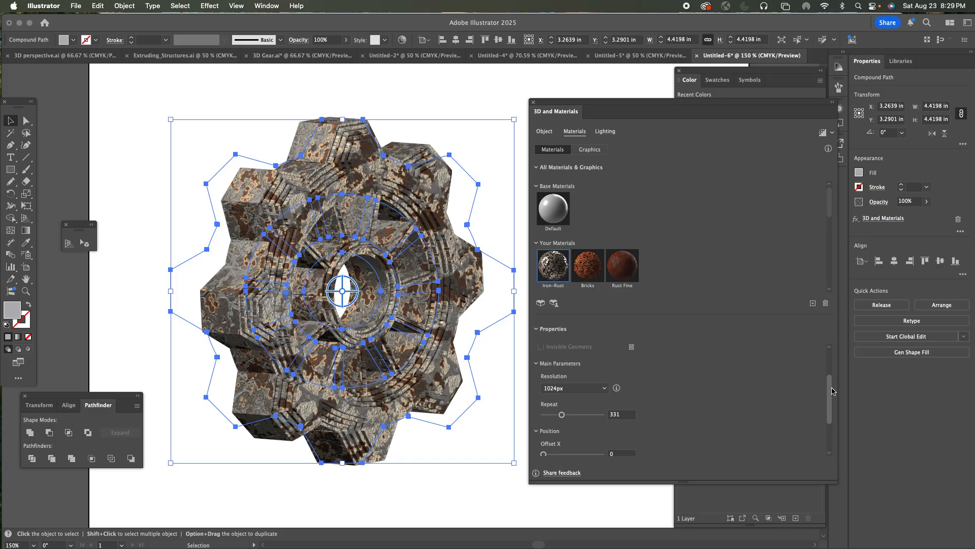
Open the gear's 3D object settings for extrusion and bevel.
left_click(544, 131)
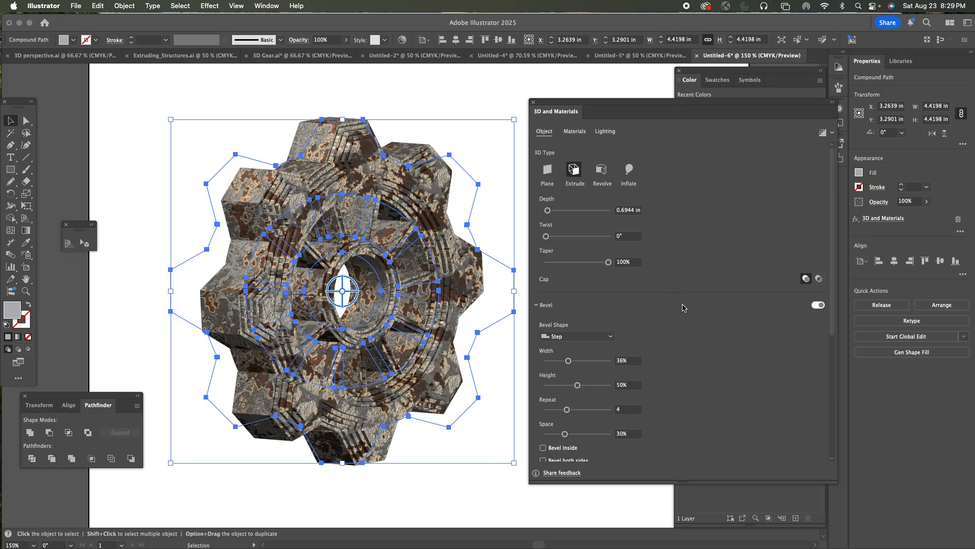